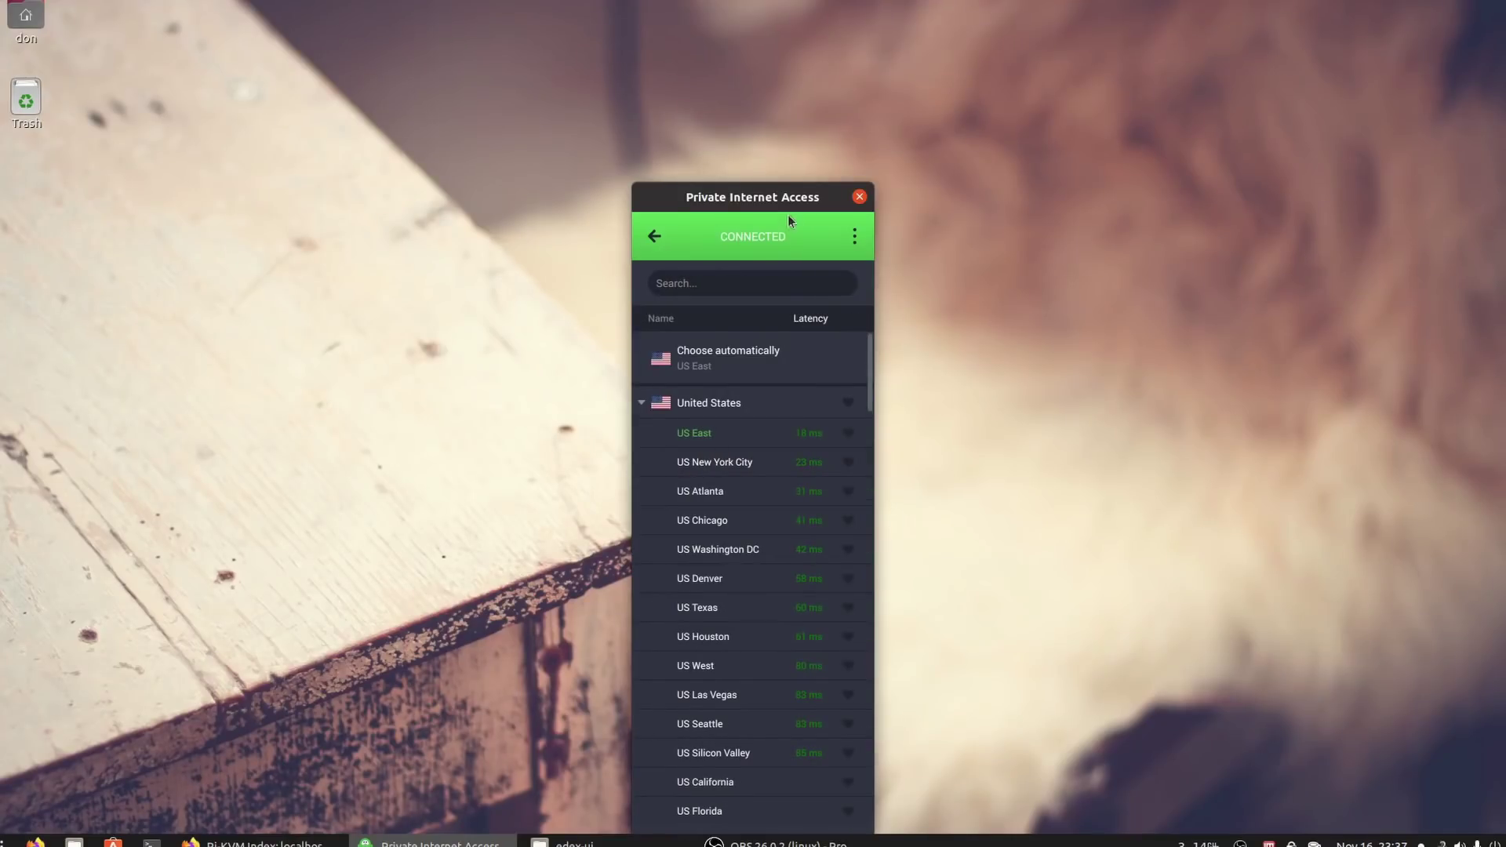
Move the Private Internet Access VPN window higher on the desktop
{"action": "left_click_drag", "start_coordinate": [788, 215], "coordinate": [770, 68]}
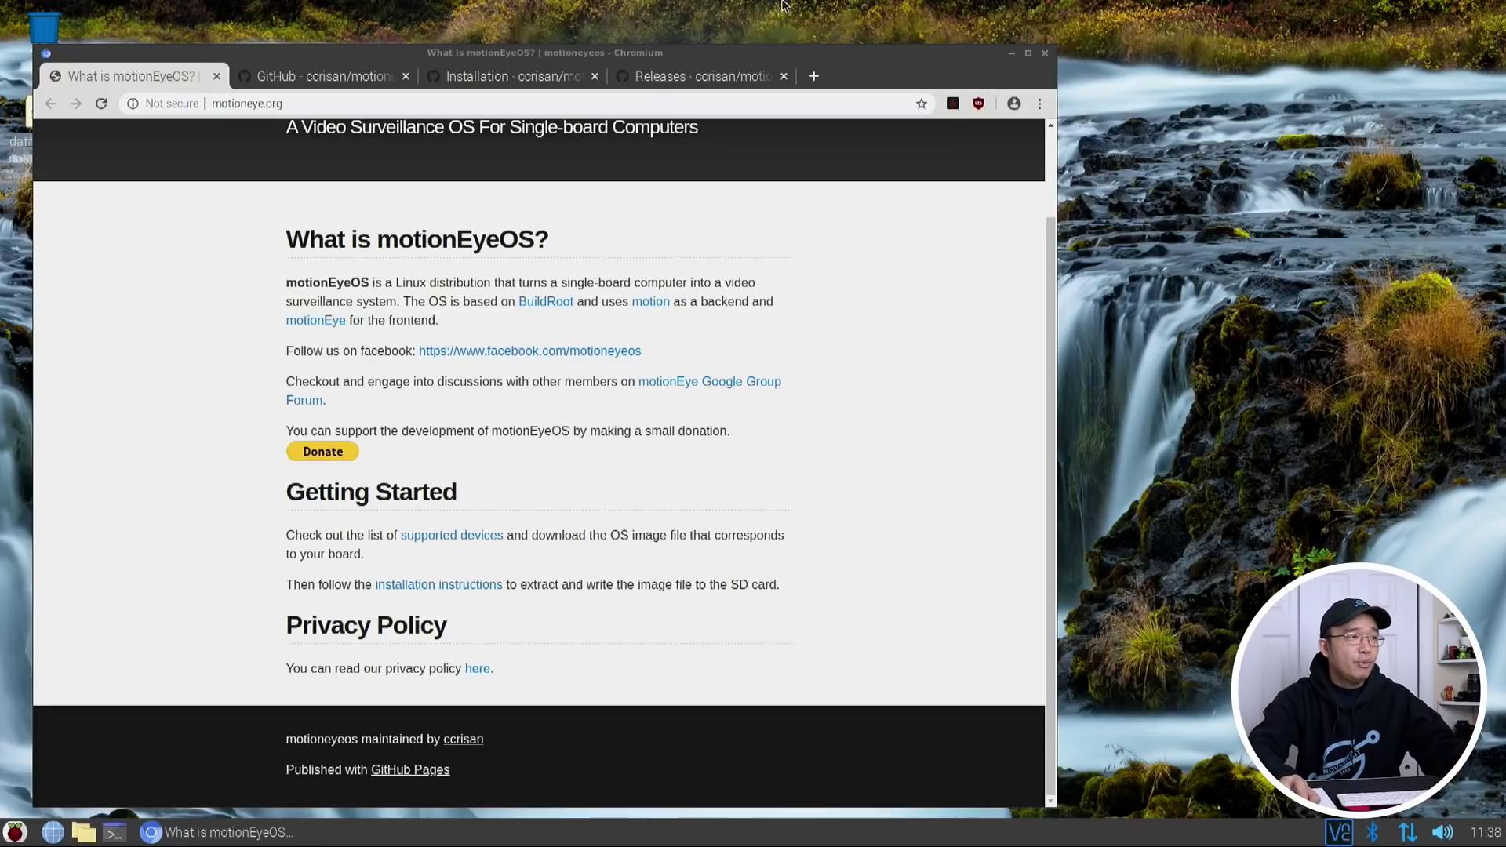
Scroll through motioneyeos.org, then switch to the ccrisan/motioneyeos GitHub repository page
{"action": "scroll", "coordinate": [545, 257], "scroll_direction": "up", "scroll_amount": 3}
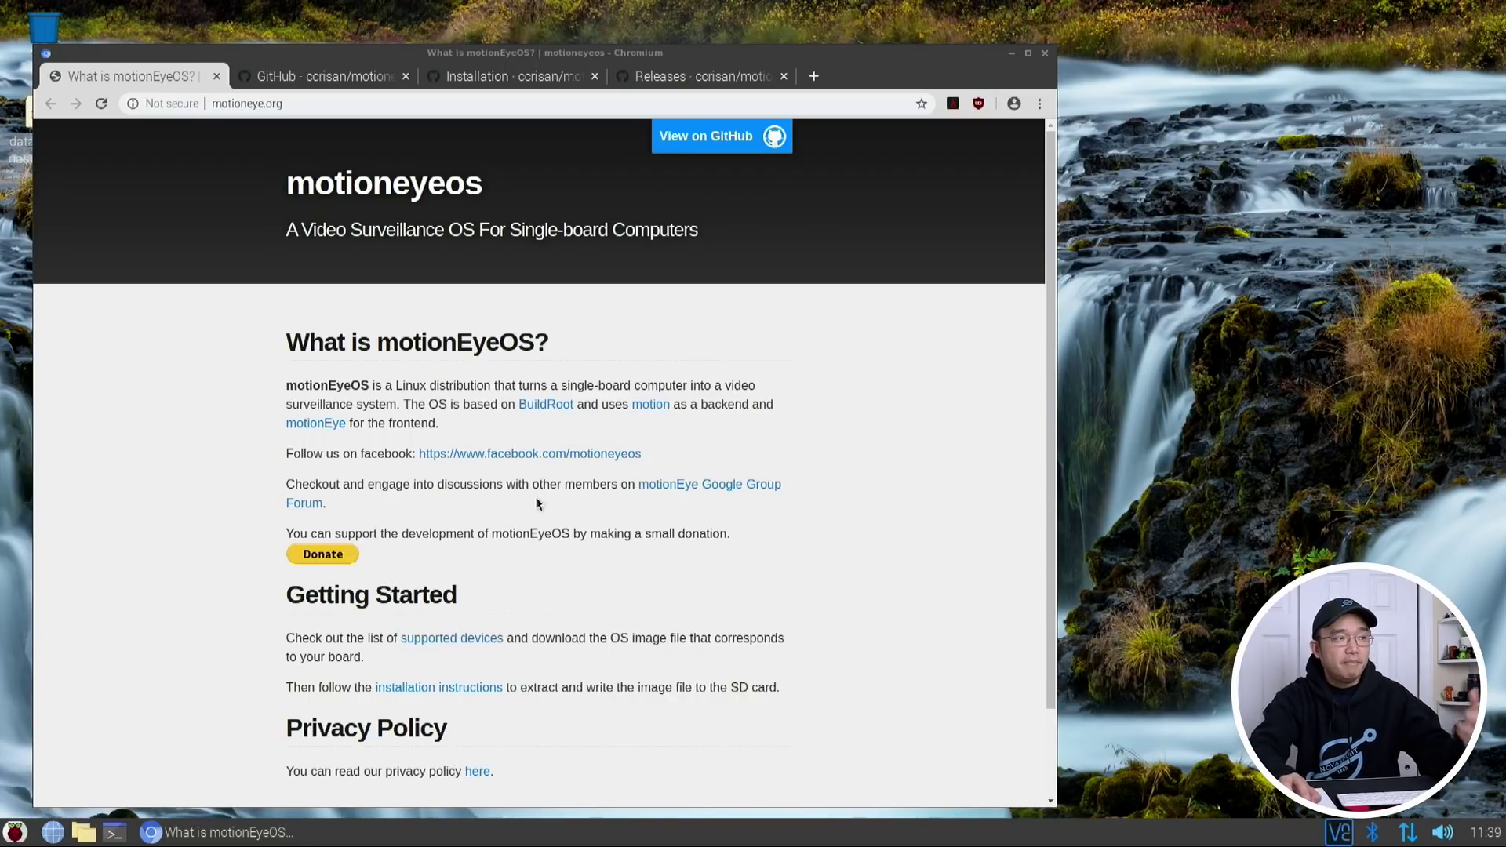
{"action": "scroll", "coordinate": [511, 453], "scroll_direction": "down", "scroll_amount": 3}
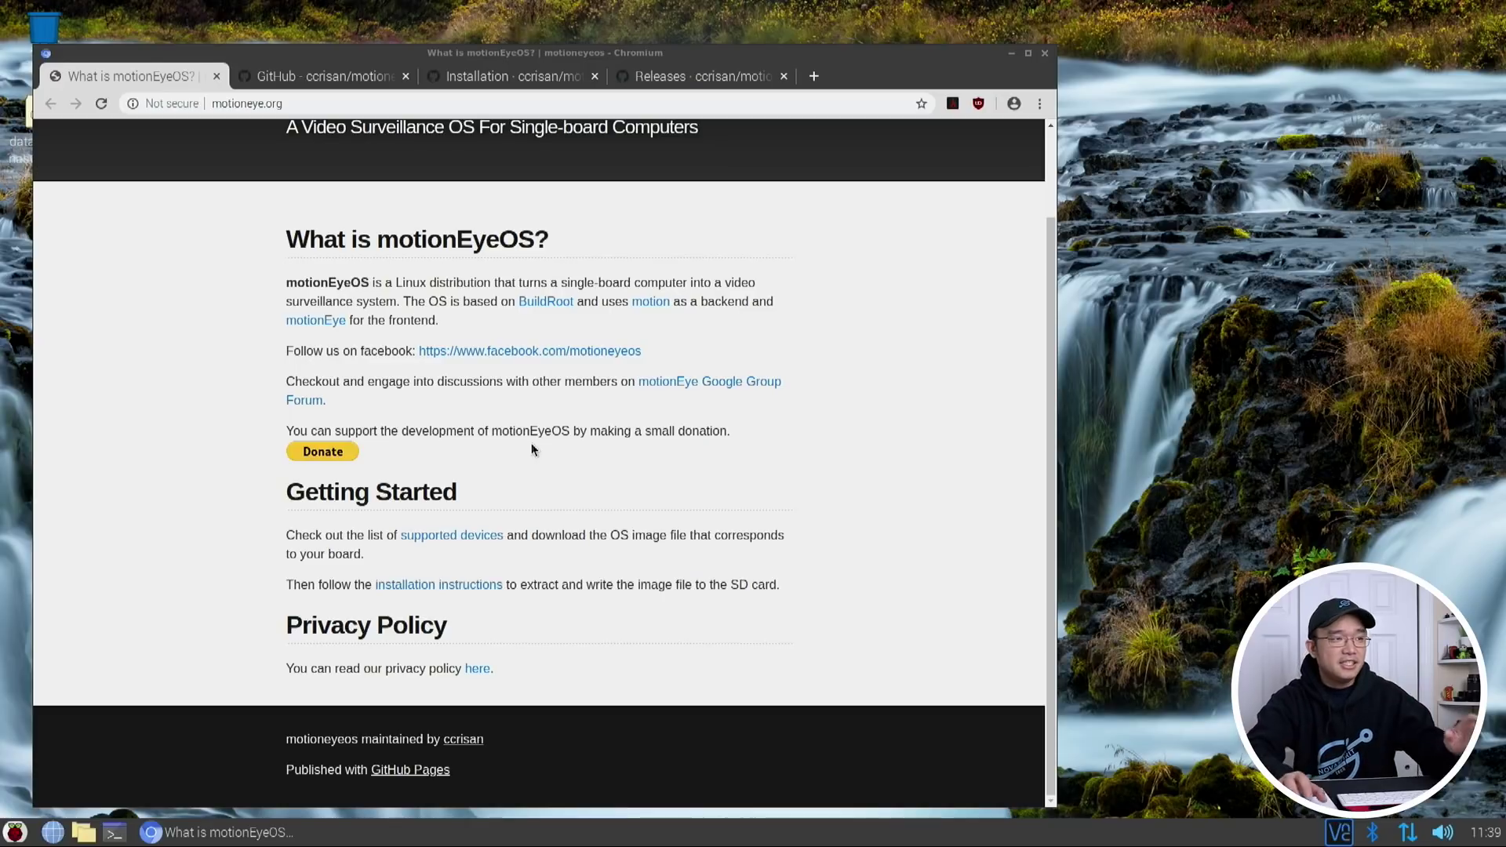
{"action": "scroll", "coordinate": [533, 449], "scroll_direction": "up", "scroll_amount": 3}
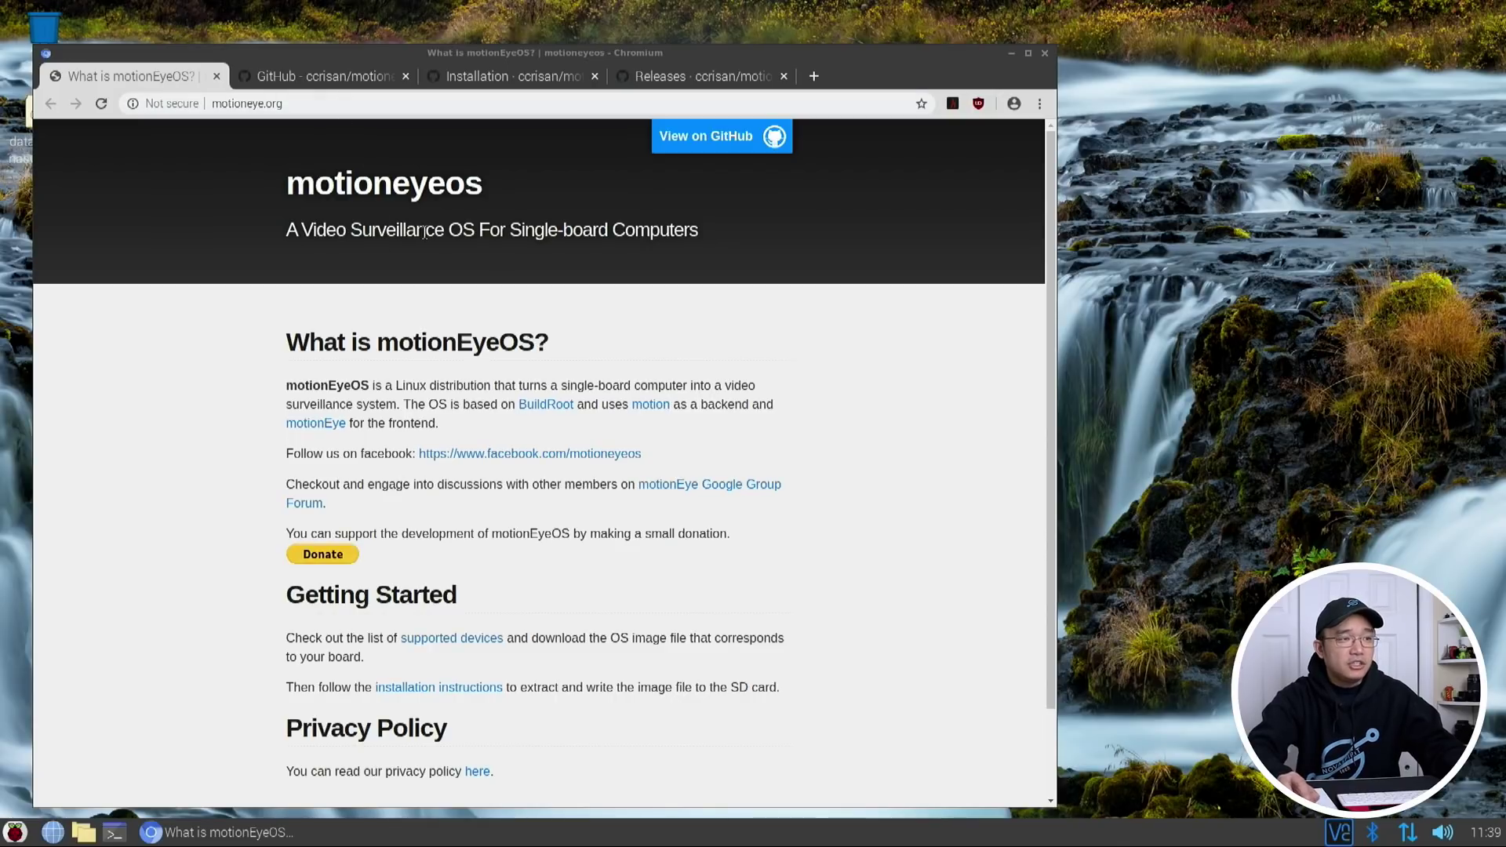
{"action": "left_click", "coordinate": [346, 78]}
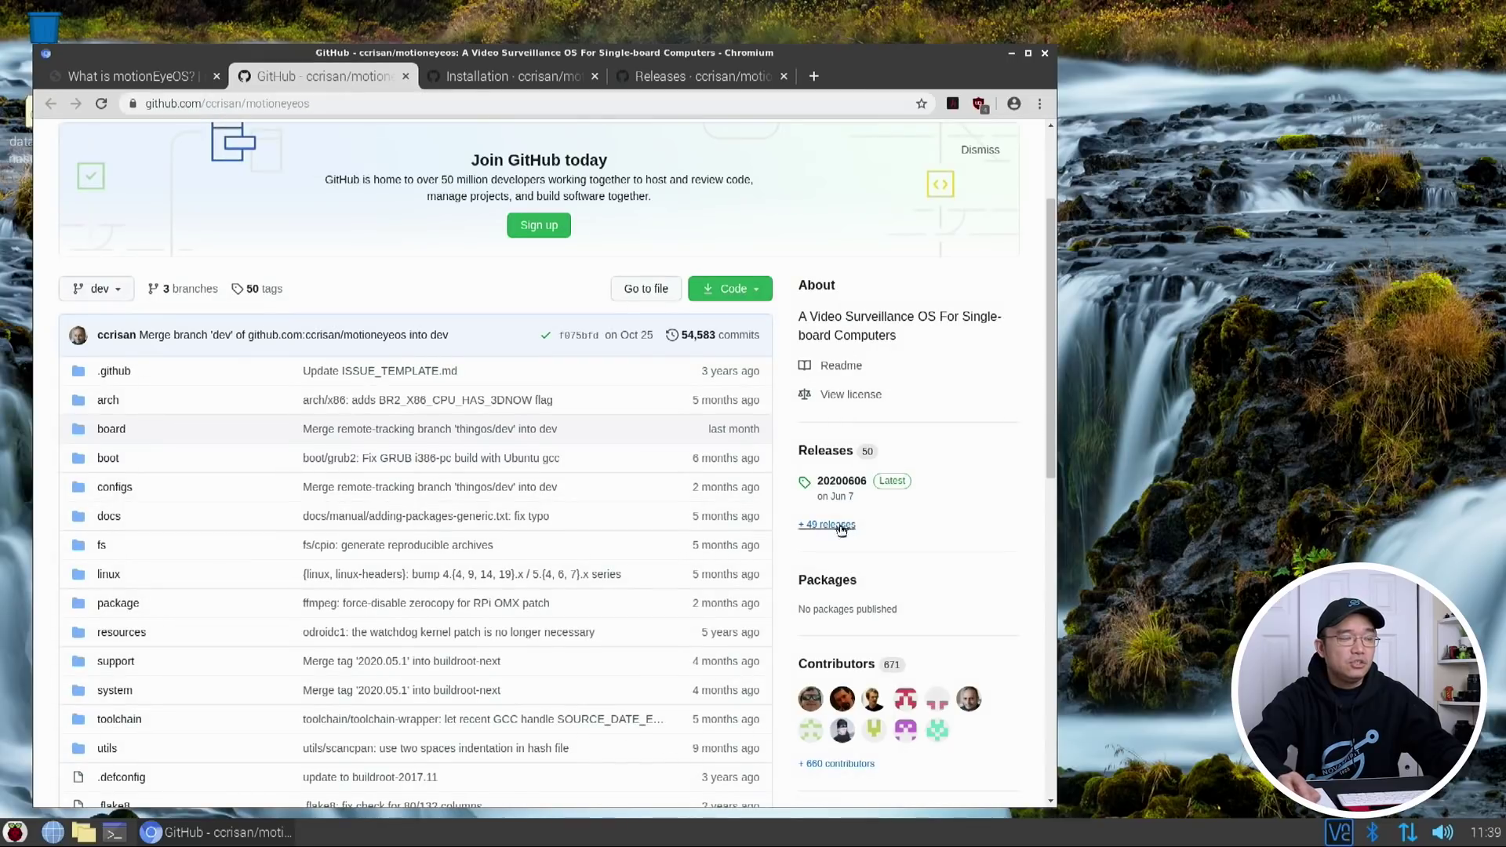
Skim the motioneyeos repository page, briefly checking back on the motionEyeOS homepage
{"action": "scroll", "coordinate": [492, 308], "scroll_direction": "down", "scroll_amount": 2}
{"action": "scroll", "coordinate": [492, 303], "scroll_direction": "down", "scroll_amount": 6}
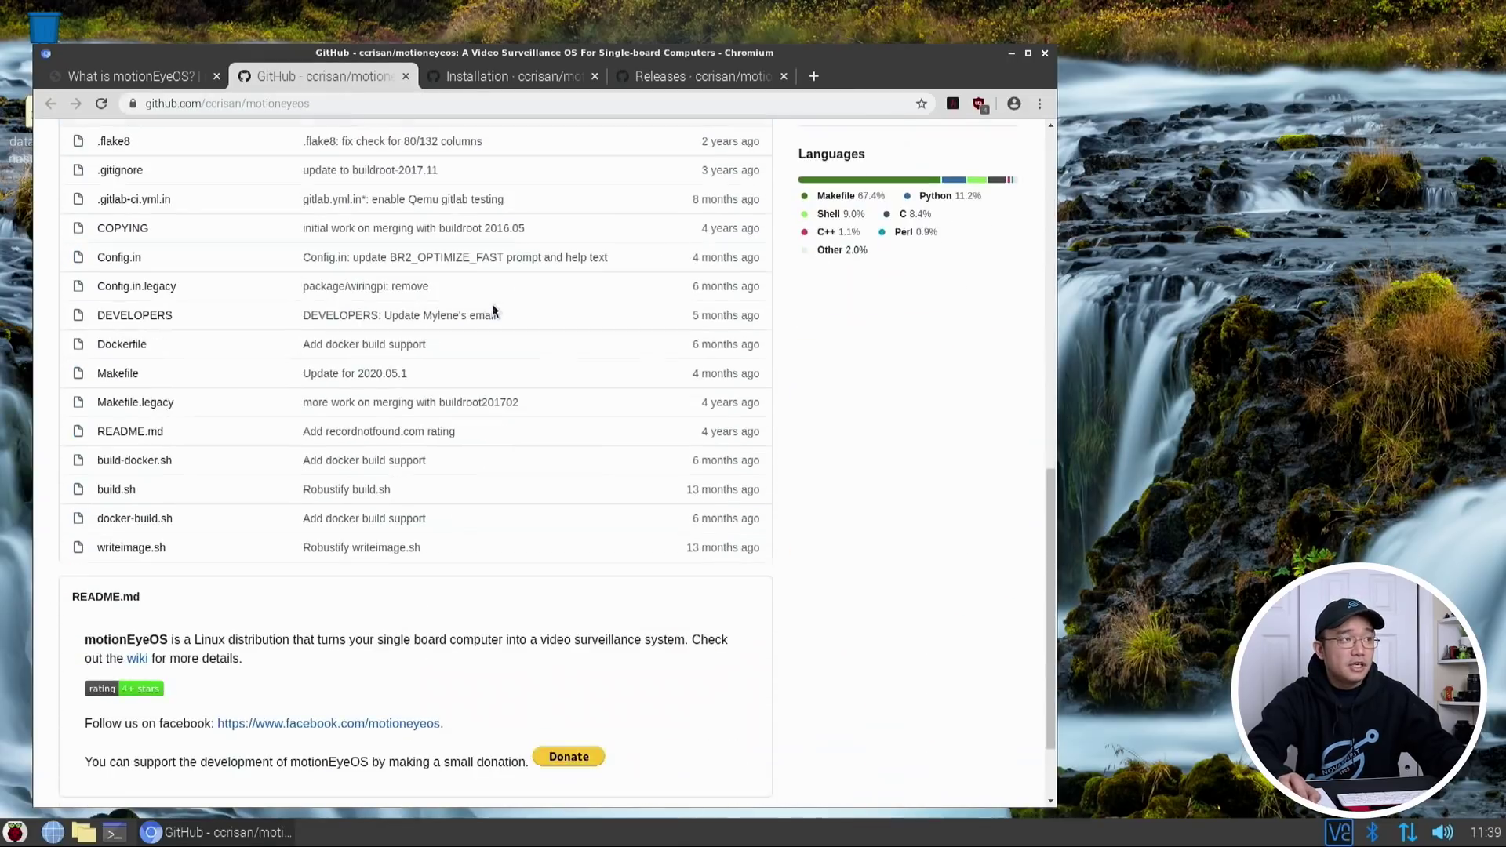
{"action": "left_click", "coordinate": [109, 82]}
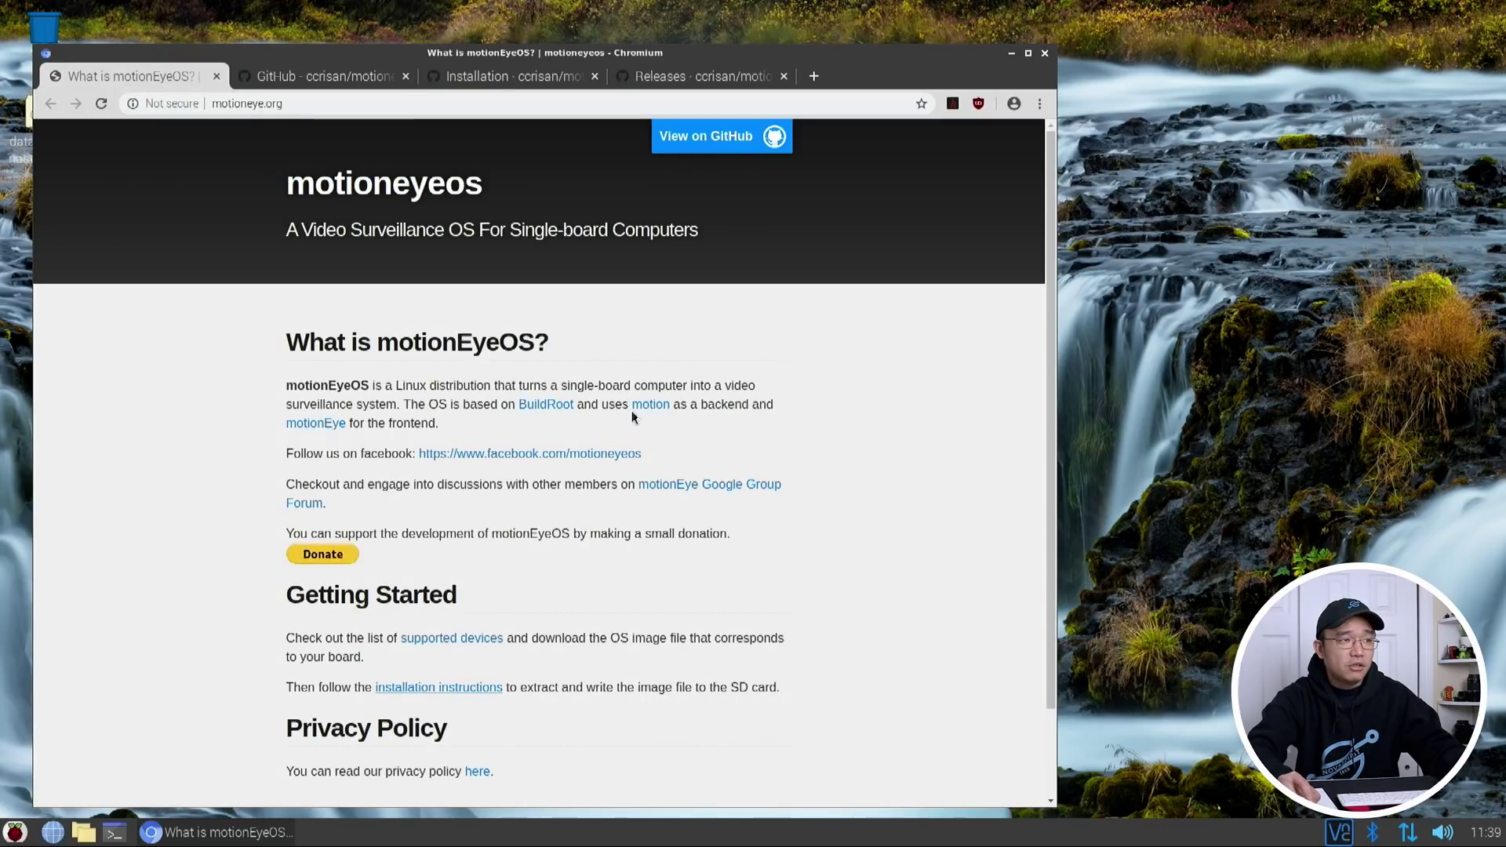
{"action": "left_click", "coordinate": [351, 74]}
{"action": "scroll", "coordinate": [496, 559], "scroll_direction": "down", "scroll_amount": 3}
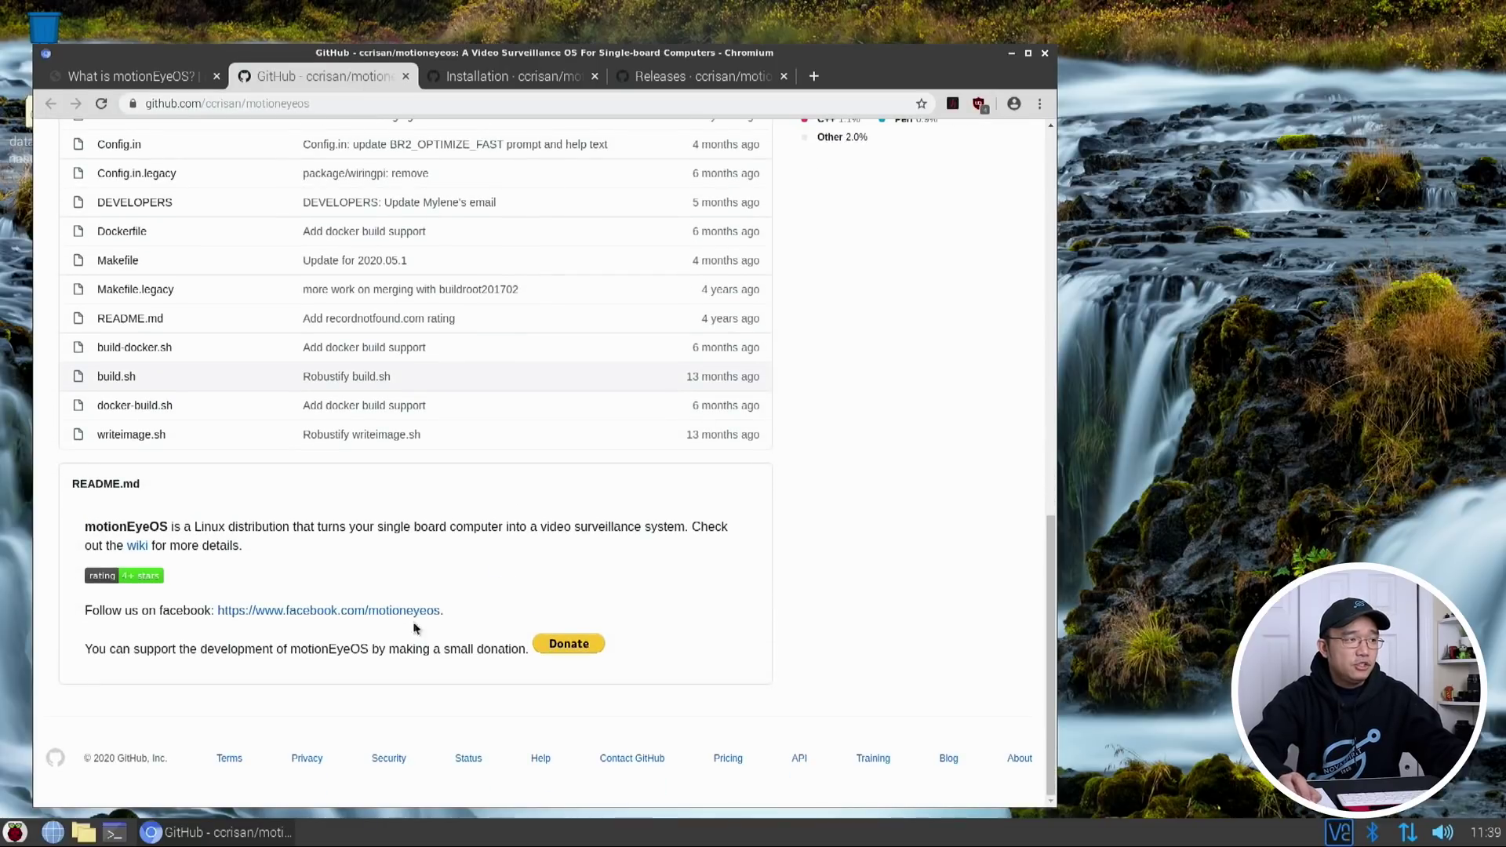
{"action": "scroll", "coordinate": [365, 421], "scroll_direction": "up", "scroll_amount": 1}
{"action": "scroll", "coordinate": [365, 422], "scroll_direction": "up", "scroll_amount": 10}
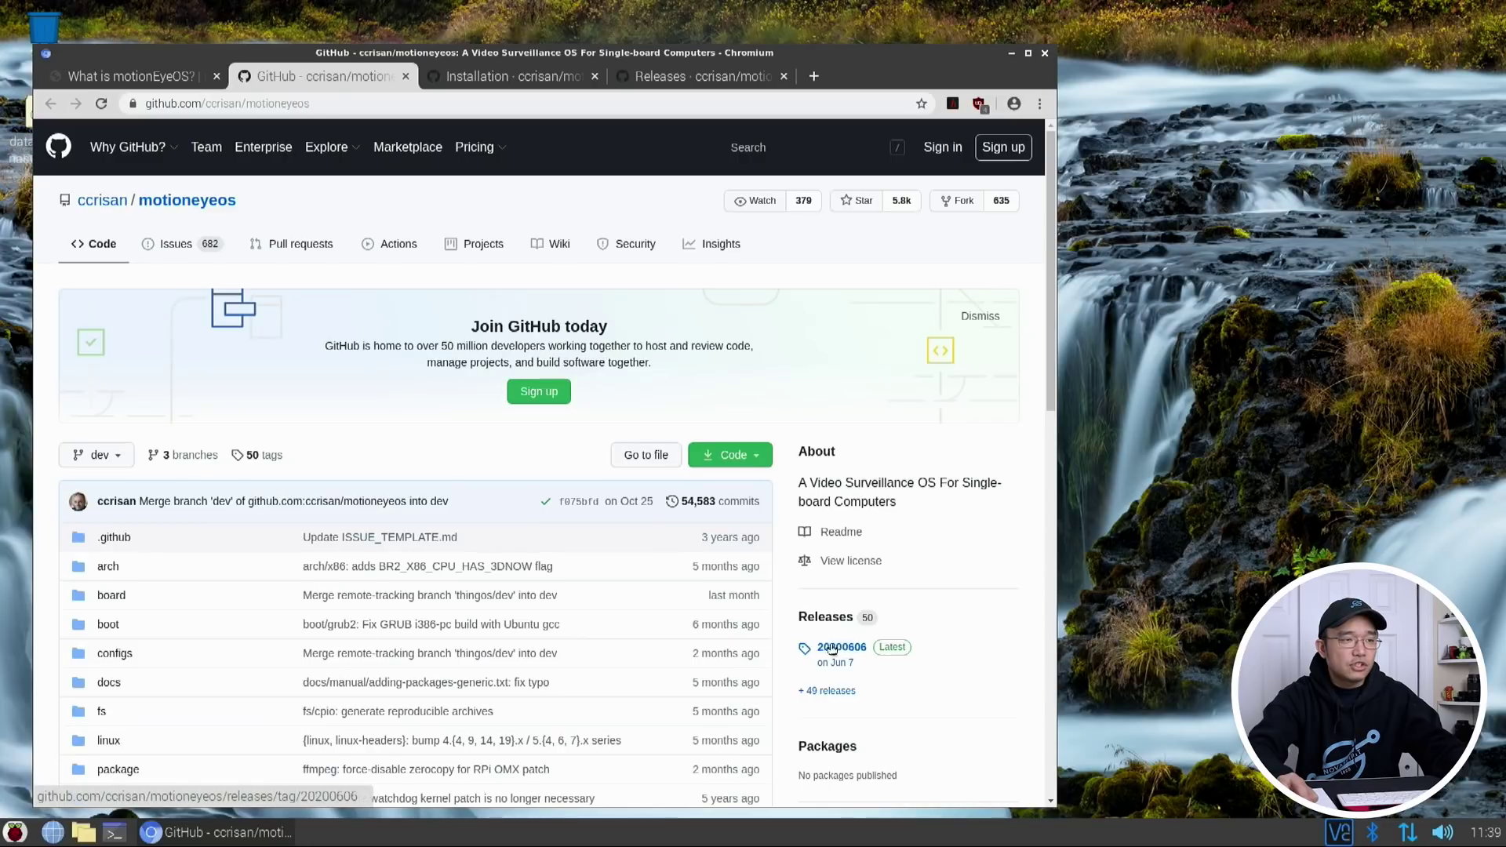
Open the Installation wiki page and read its Write The OS Image instructions
{"action": "left_click", "coordinate": [506, 77]}
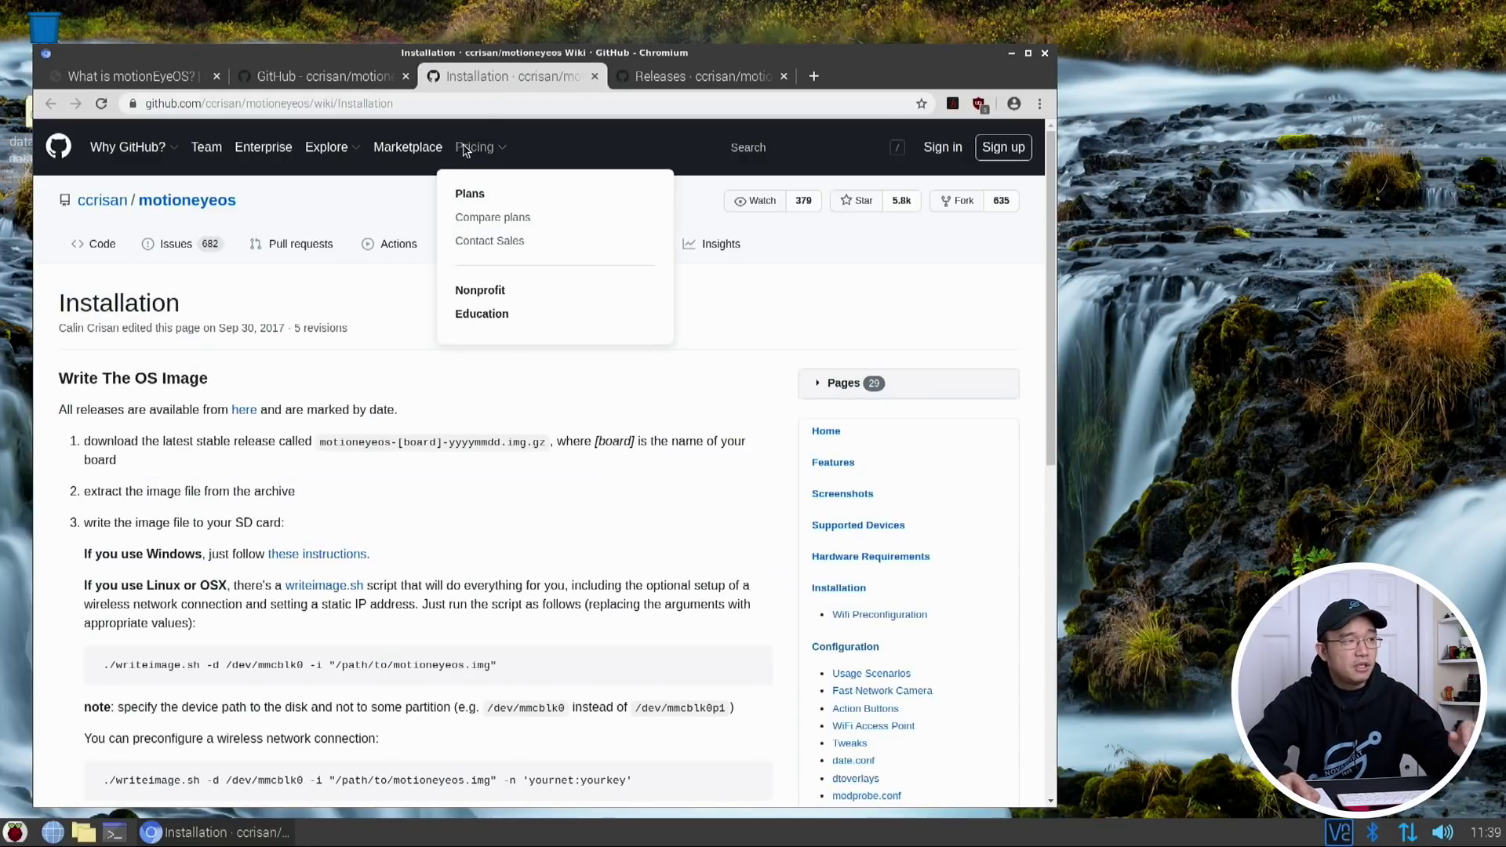
{"action": "scroll", "coordinate": [434, 421], "scroll_direction": "down", "scroll_amount": 3}
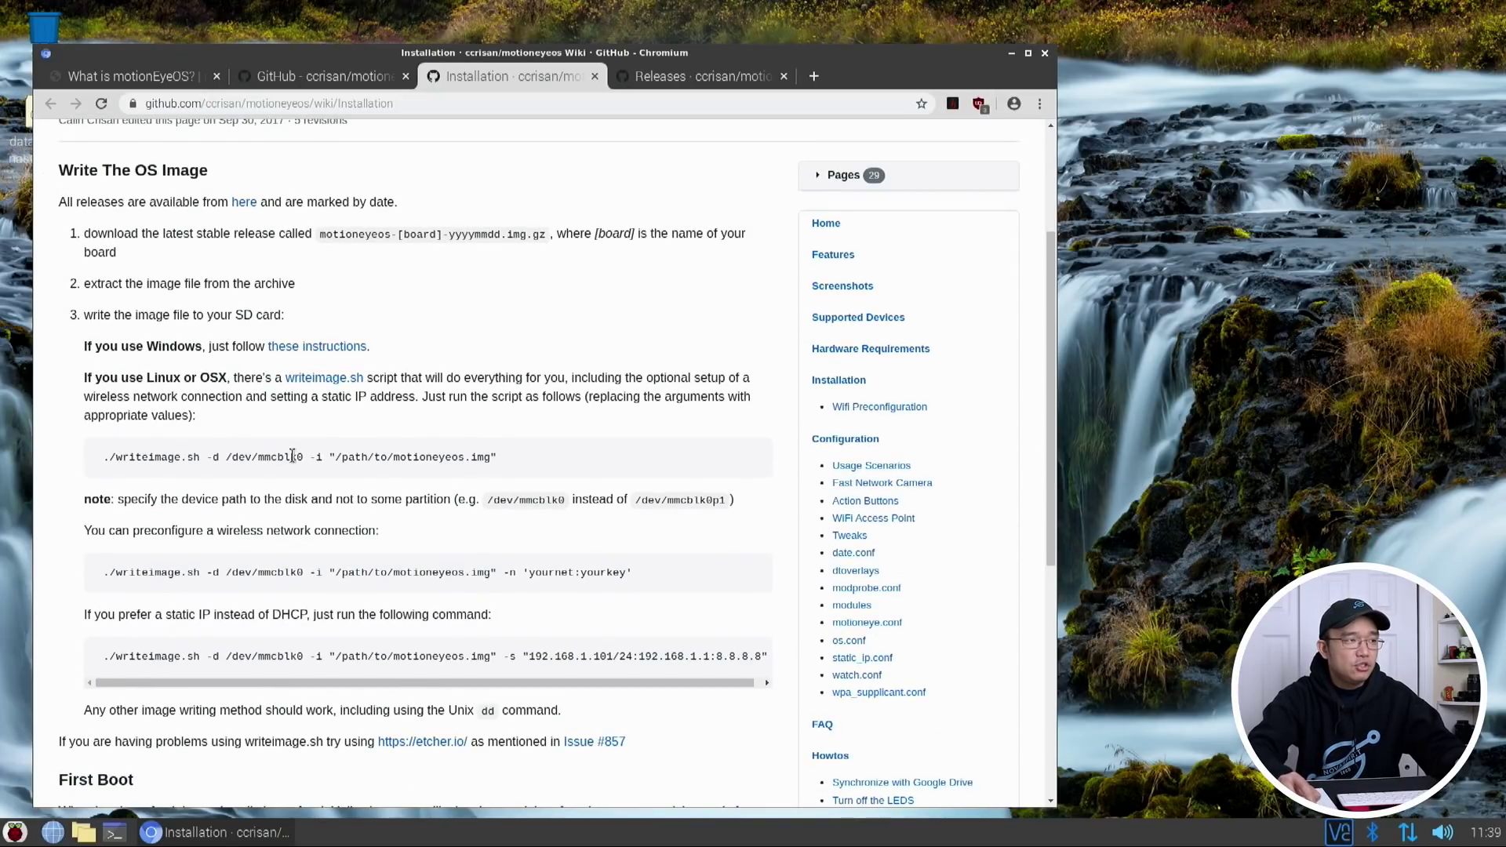
{"action": "scroll", "coordinate": [827, 458], "scroll_direction": "up", "scroll_amount": 3}
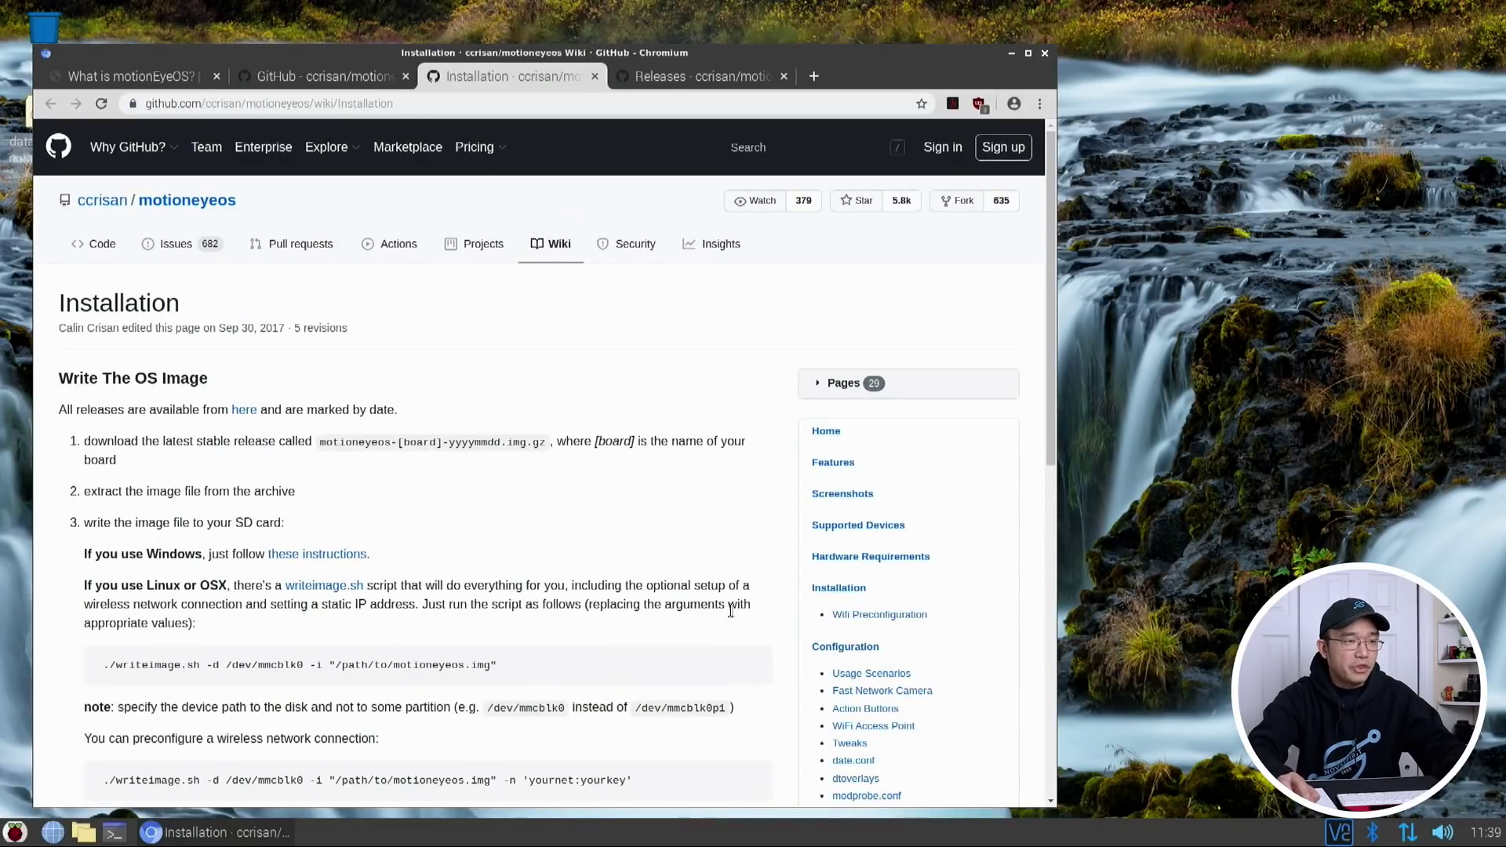
Open the Supported Devices wiki page and highlight the Zero and Zero W models
{"action": "left_click", "coordinate": [855, 527]}
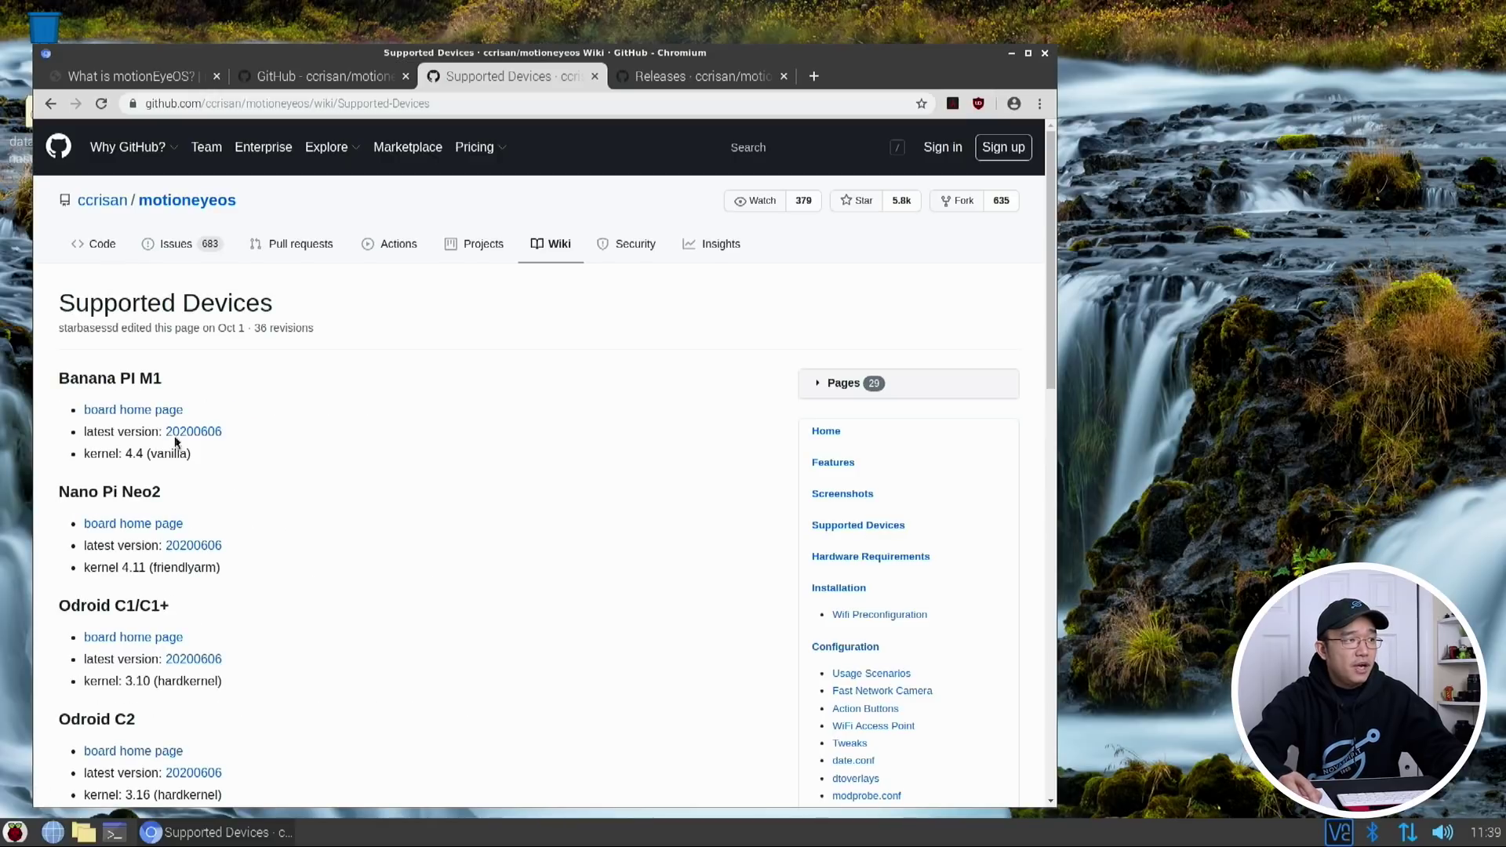
{"action": "scroll", "coordinate": [181, 570], "scroll_direction": "down", "scroll_amount": 10}
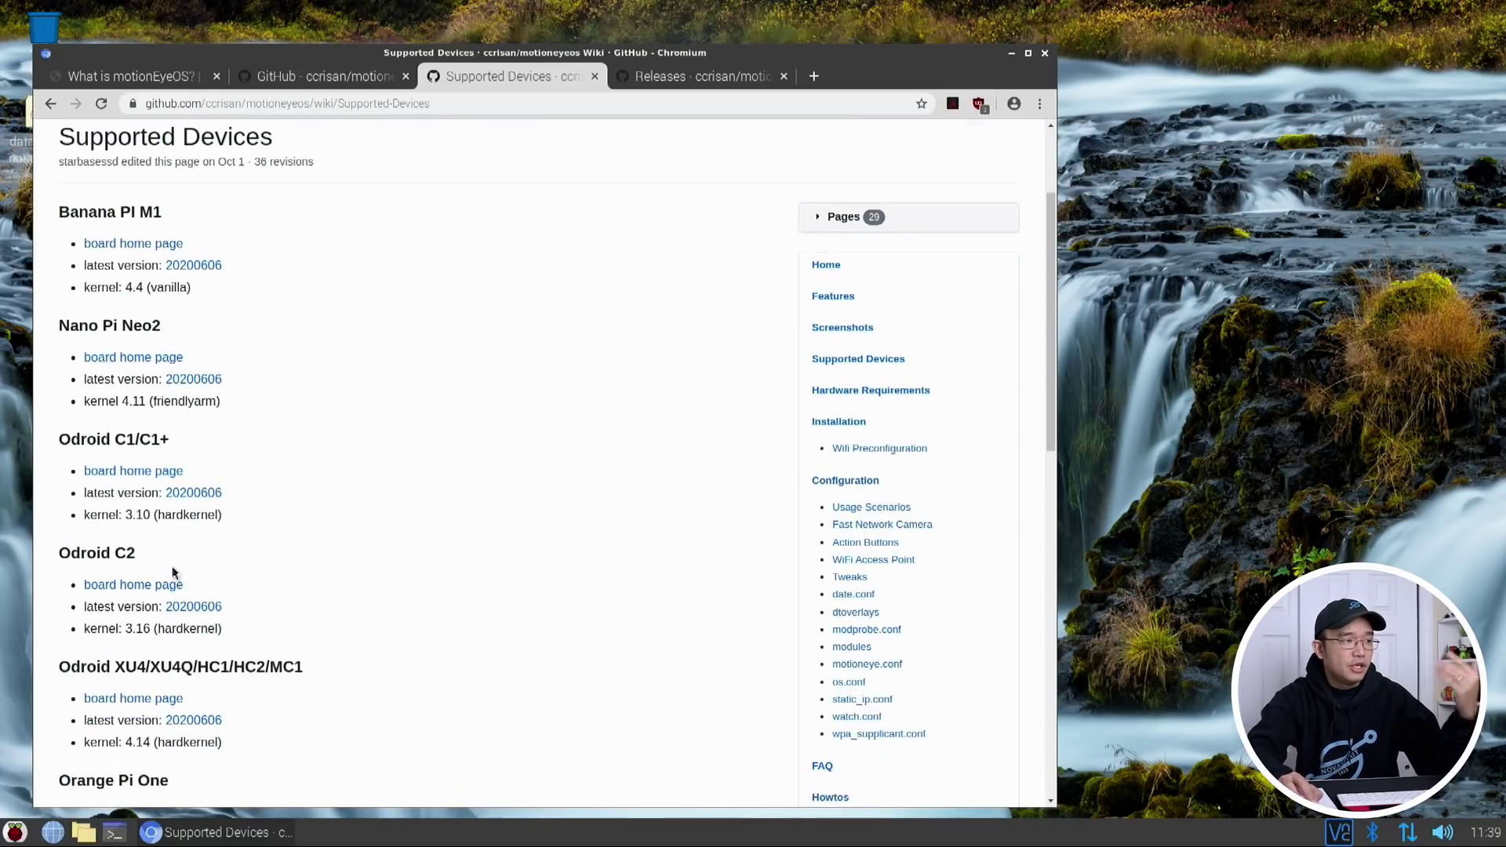
{"action": "scroll", "coordinate": [166, 576], "scroll_direction": "down", "scroll_amount": 4}
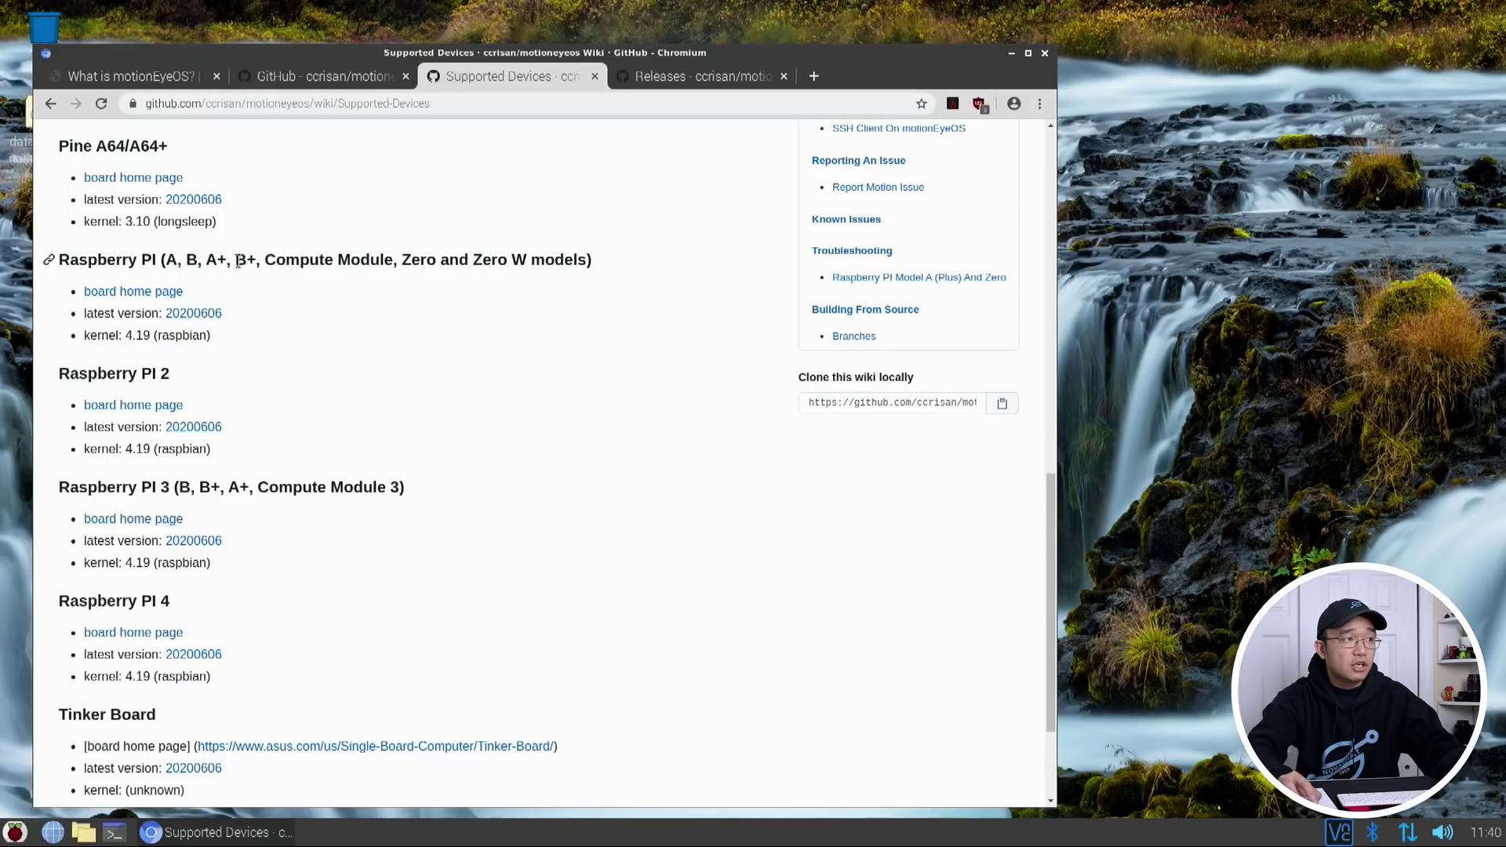
{"action": "left_click_drag", "start_coordinate": [285, 259], "coordinate": [381, 260]}
{"action": "left_click_drag", "start_coordinate": [412, 259], "coordinate": [531, 260]}
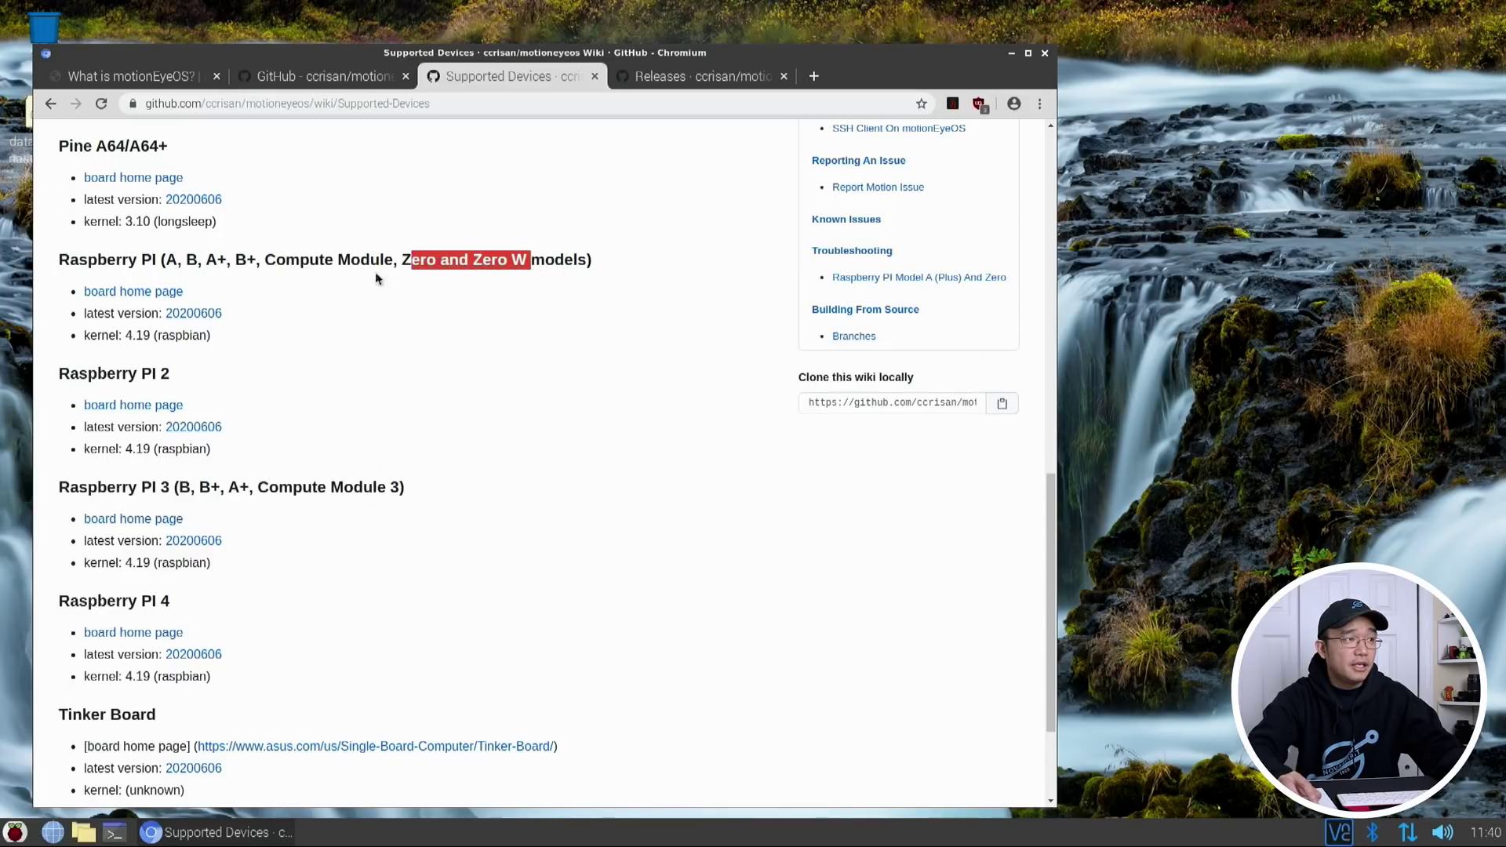
{"action": "left_click", "coordinate": [194, 260]}
Highlight the Raspberry PI 4 heading, then go to the motionEyeOS Releases page
{"action": "left_click_drag", "start_coordinate": [87, 602], "coordinate": [232, 604]}
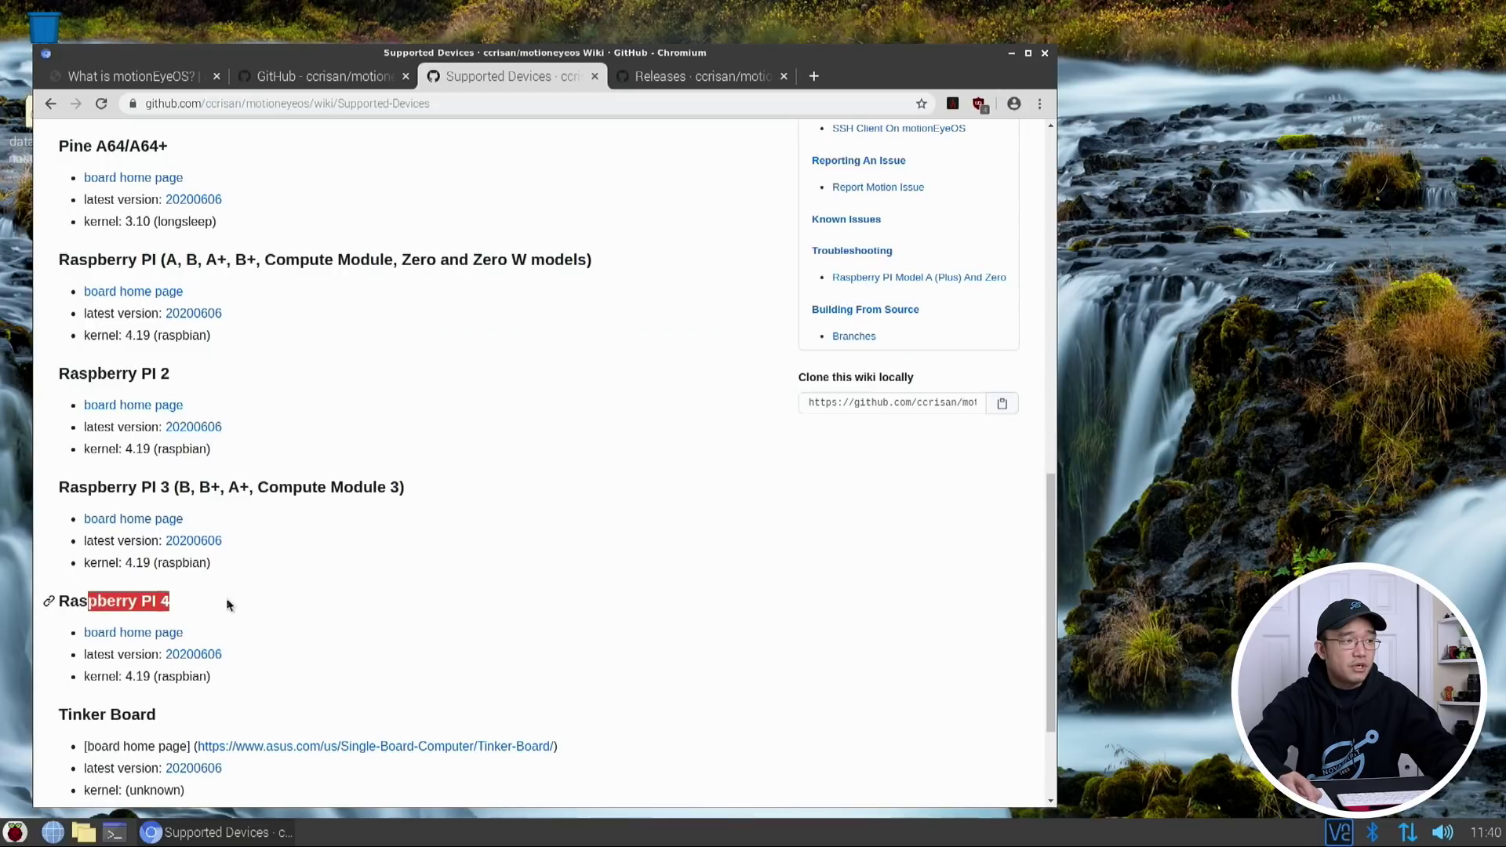
{"action": "left_click", "coordinate": [196, 638]}
{"action": "key", "text": "Home"}
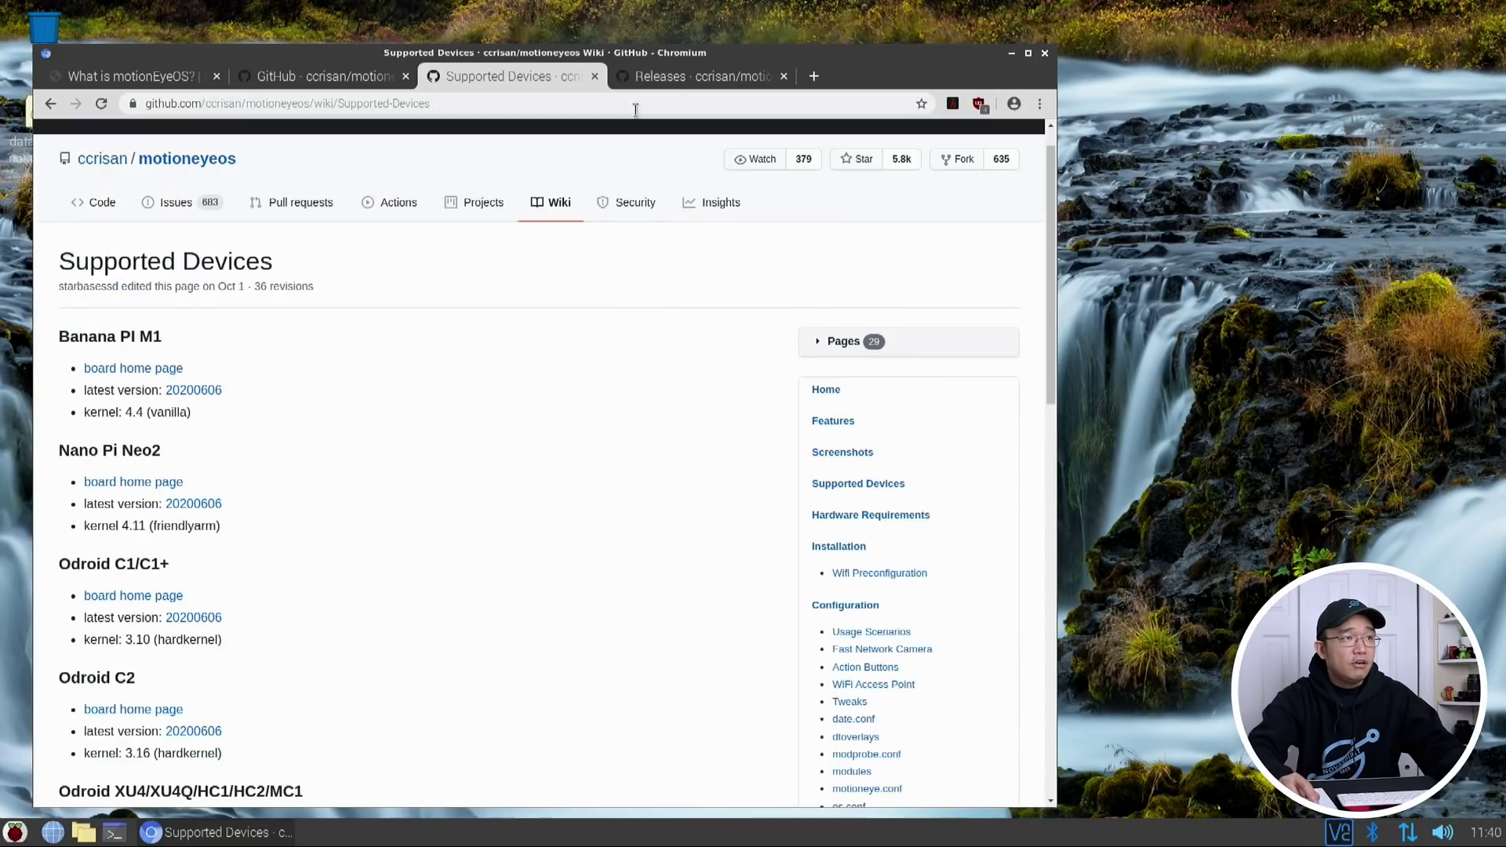
{"action": "left_click", "coordinate": [674, 79]}
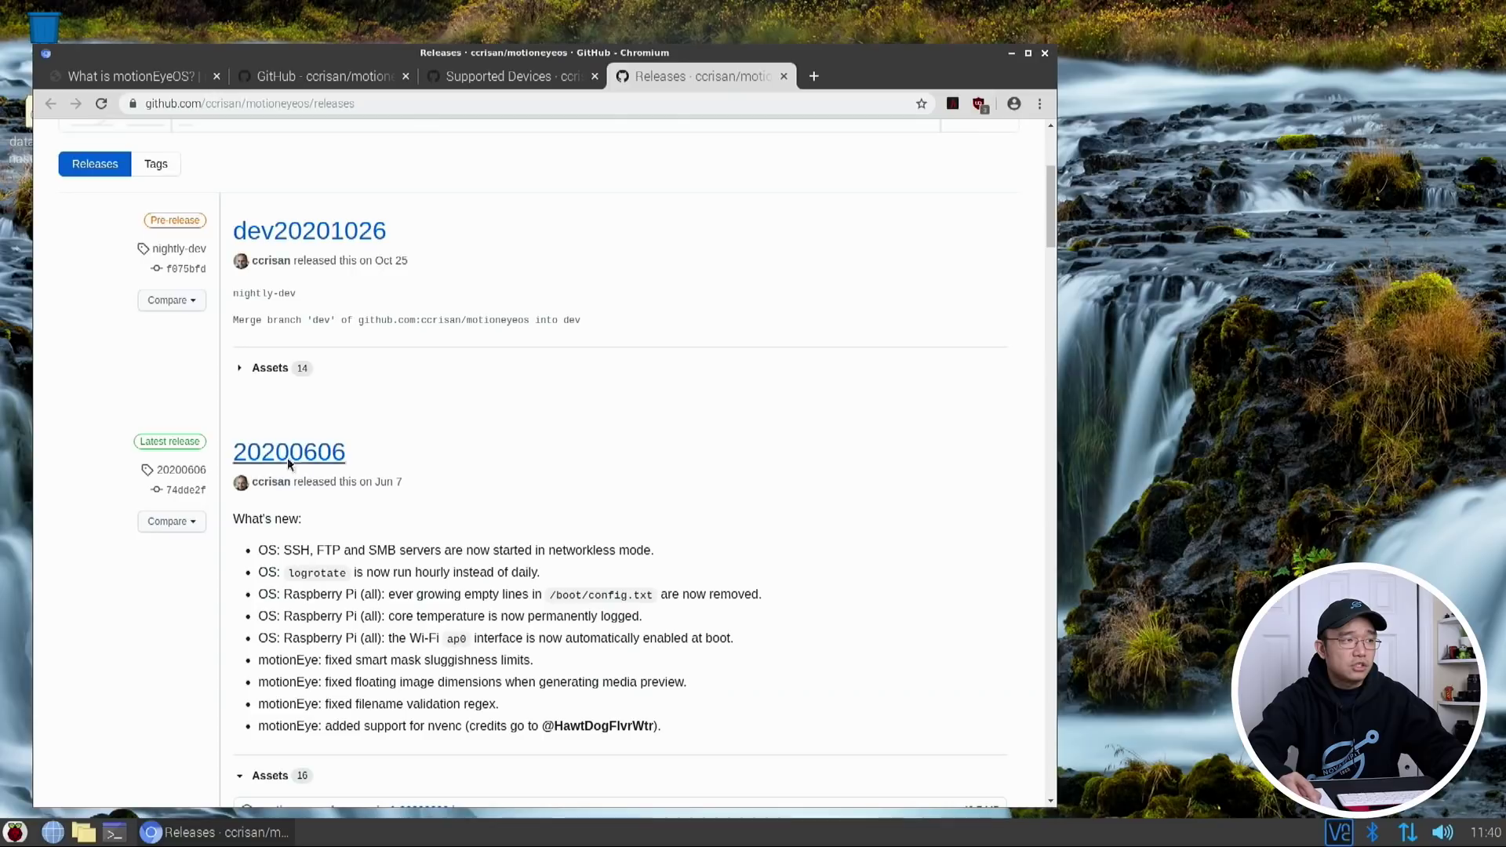
Scroll to the 20200606 release assets, cancel the three removable-medium prompts, and open the application menu
{"action": "scroll", "coordinate": [328, 643], "scroll_direction": "down", "scroll_amount": 3}
{"action": "scroll", "coordinate": [328, 643], "scroll_direction": "down", "scroll_amount": 10}
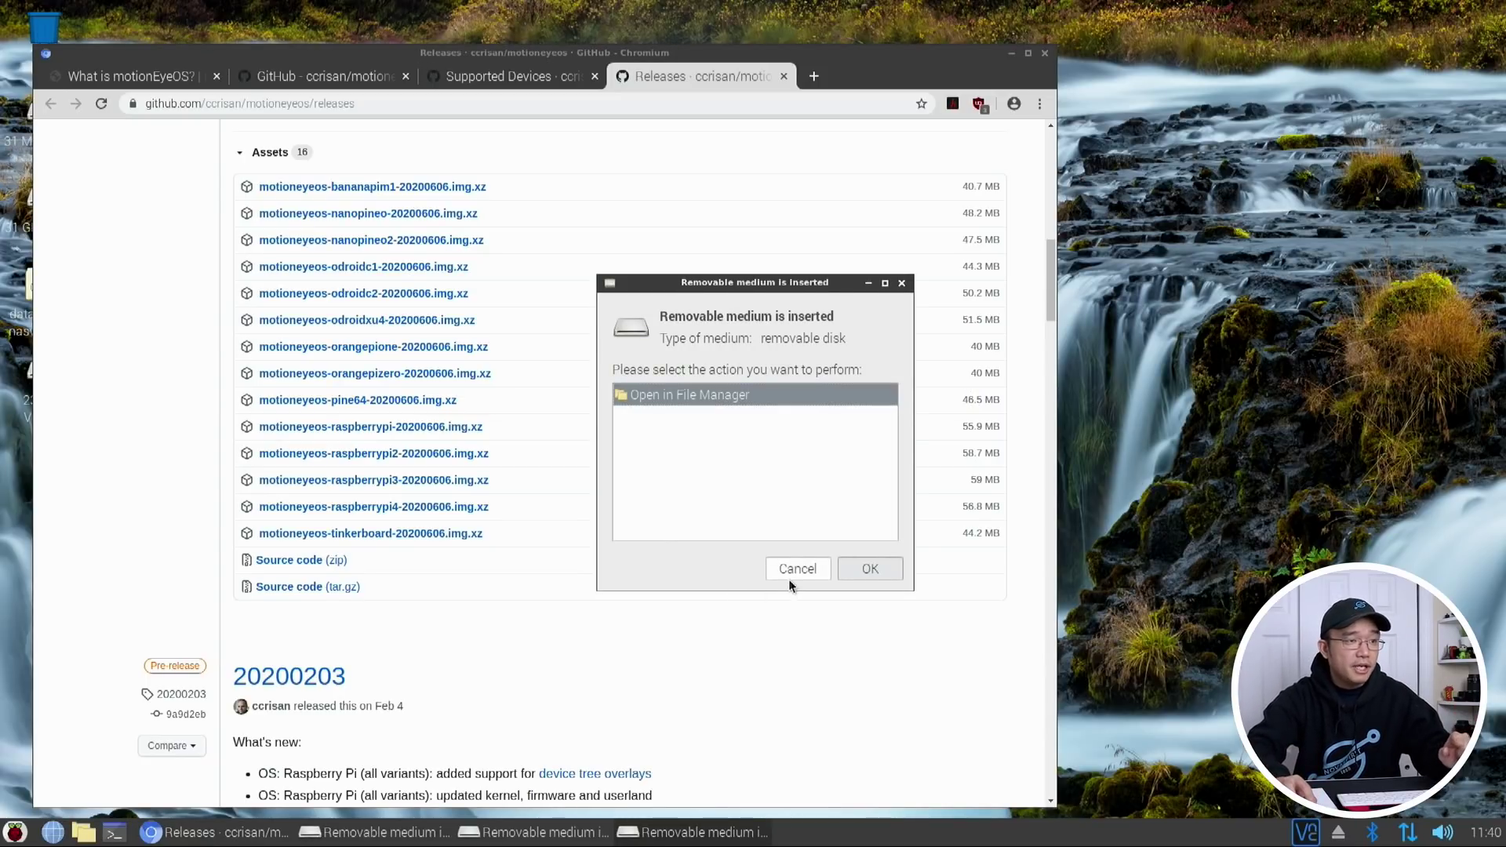
{"action": "left_click", "coordinate": [788, 574]}
{"action": "left_click", "coordinate": [788, 573]}
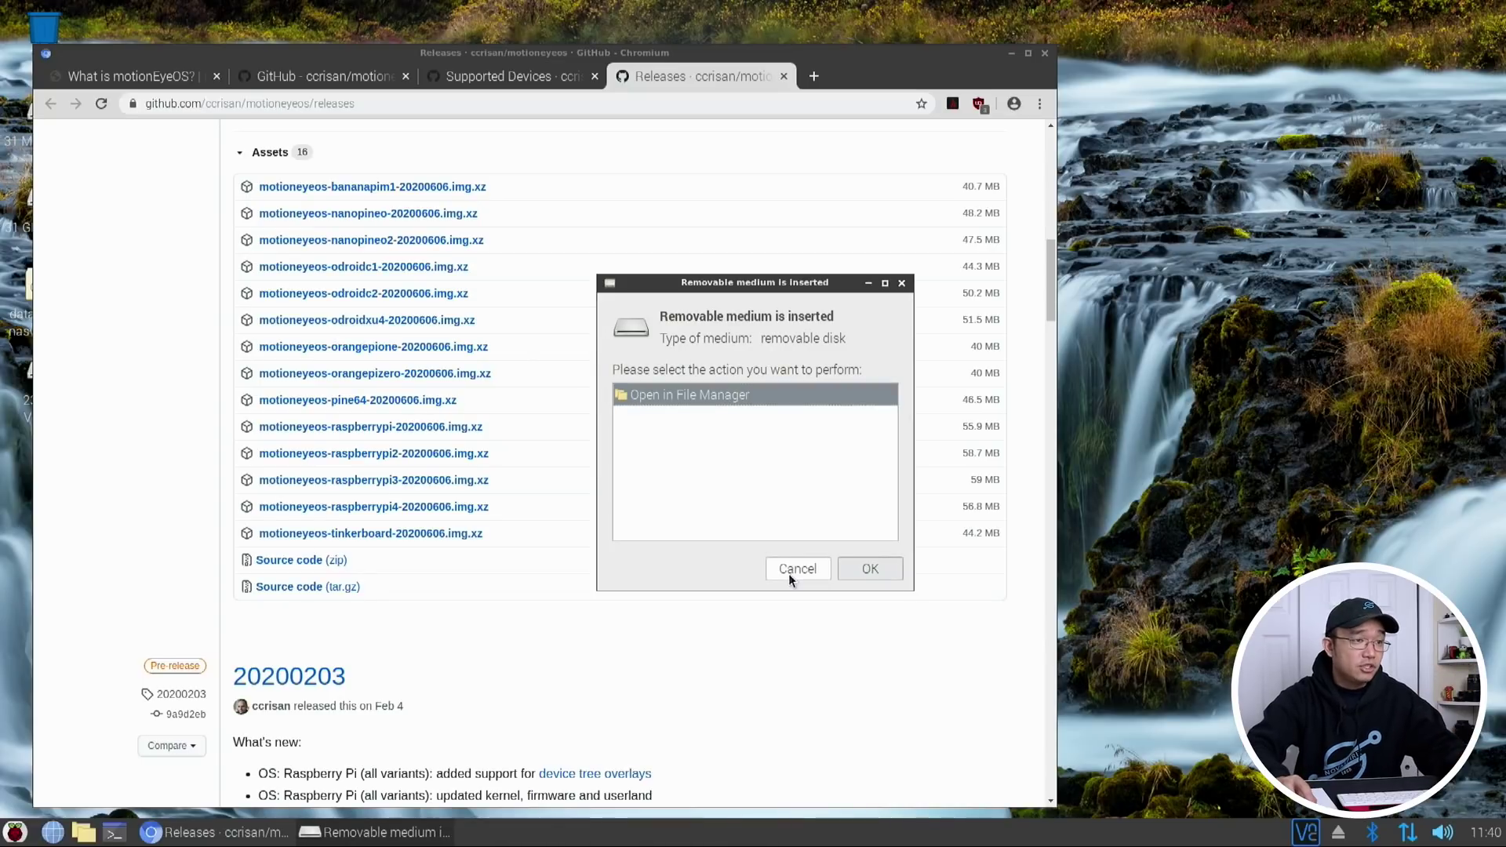
{"action": "left_click", "coordinate": [788, 573]}
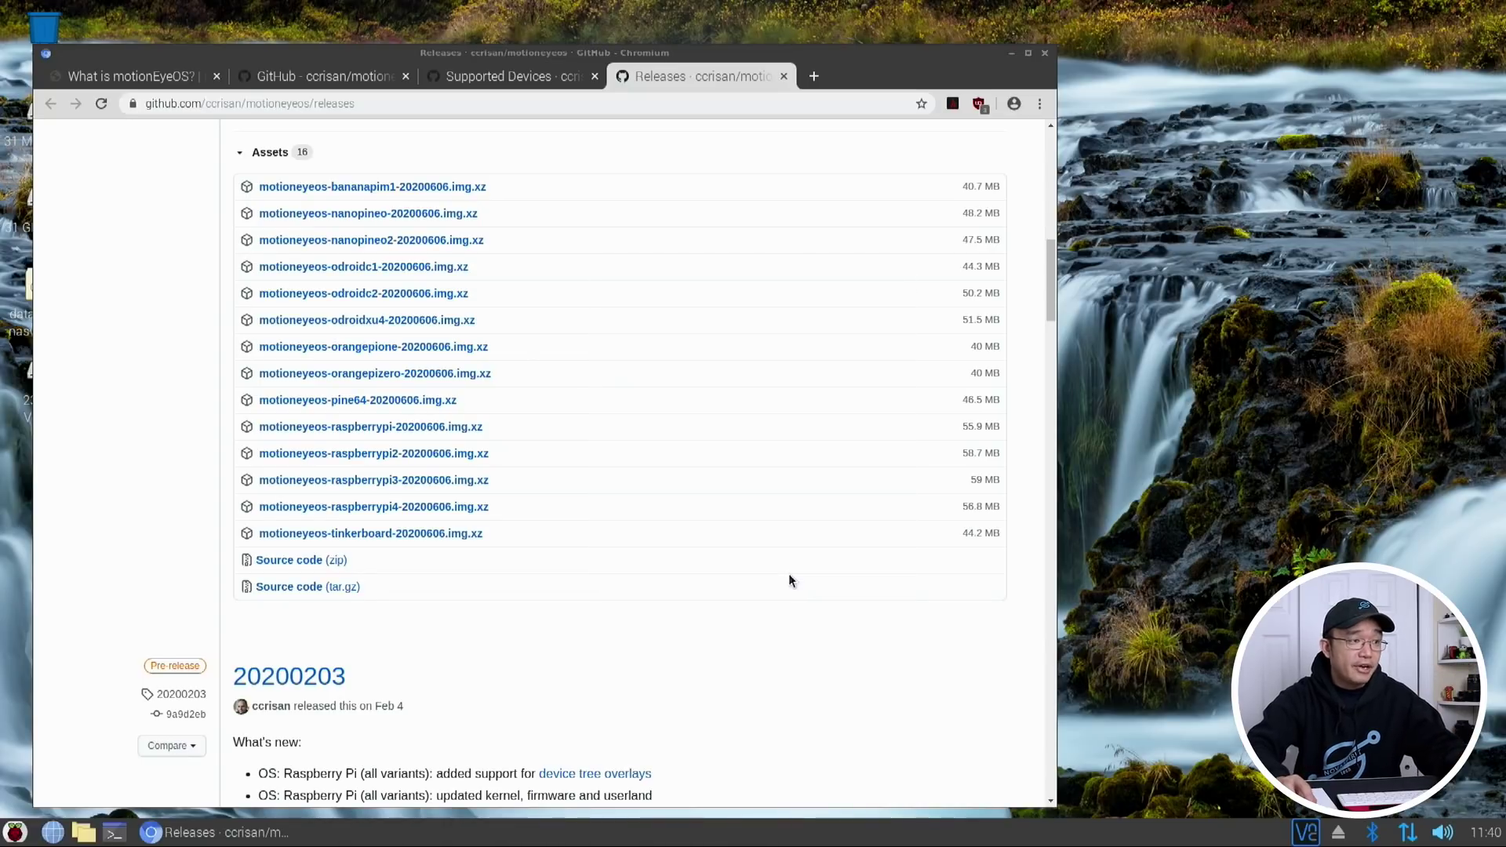
{"action": "left_click", "coordinate": [14, 832]}
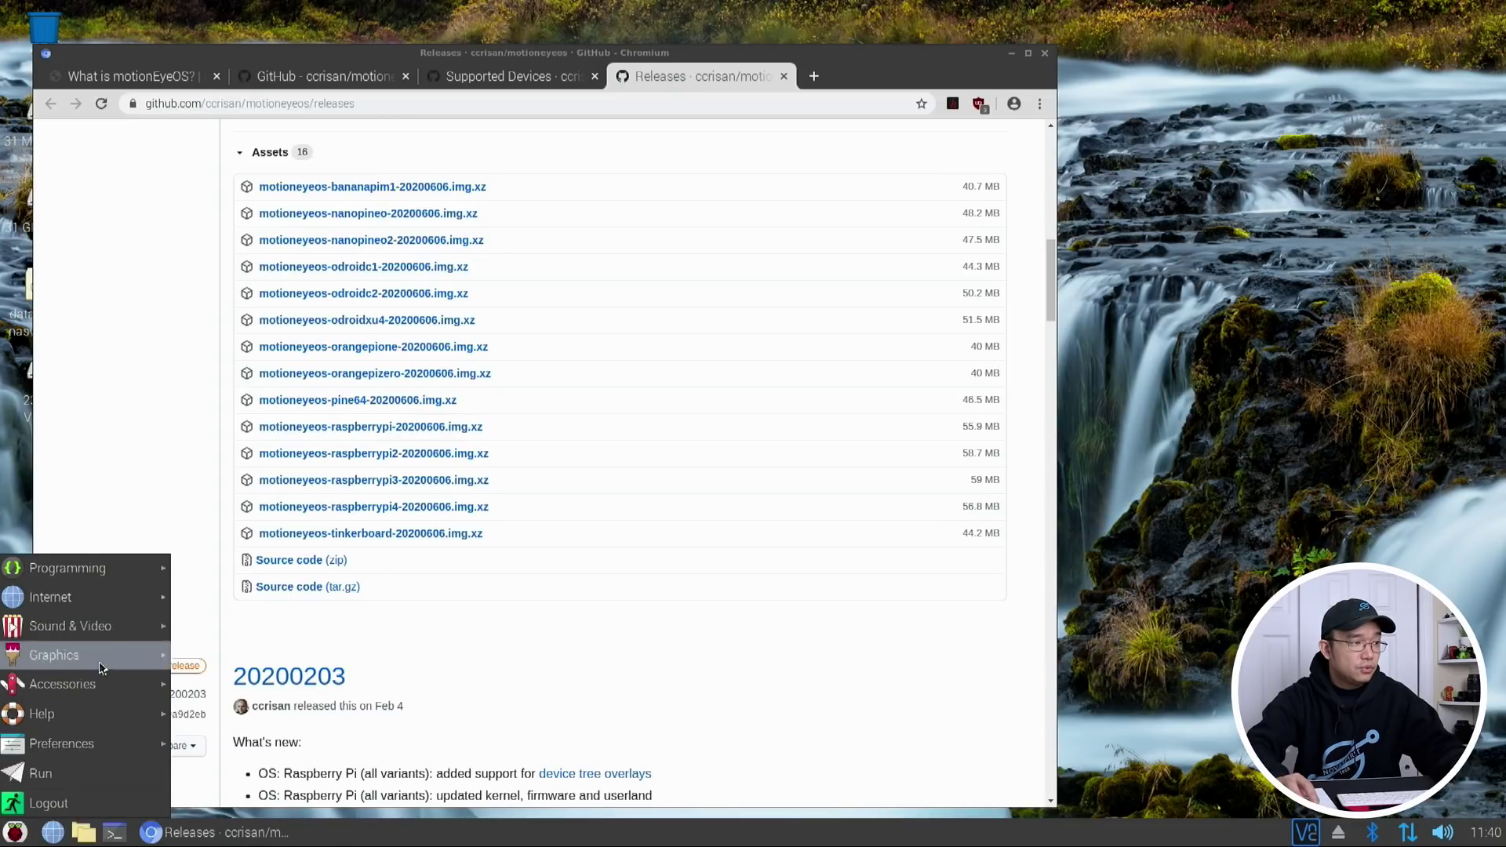
Launch Raspberry Pi Imager and pick the custom image motioneyeos-raspberrypi4-dev20201026.img.xz
{"action": "mouse_move", "coordinate": [110, 685]}
{"action": "left_click", "coordinate": [237, 668]}
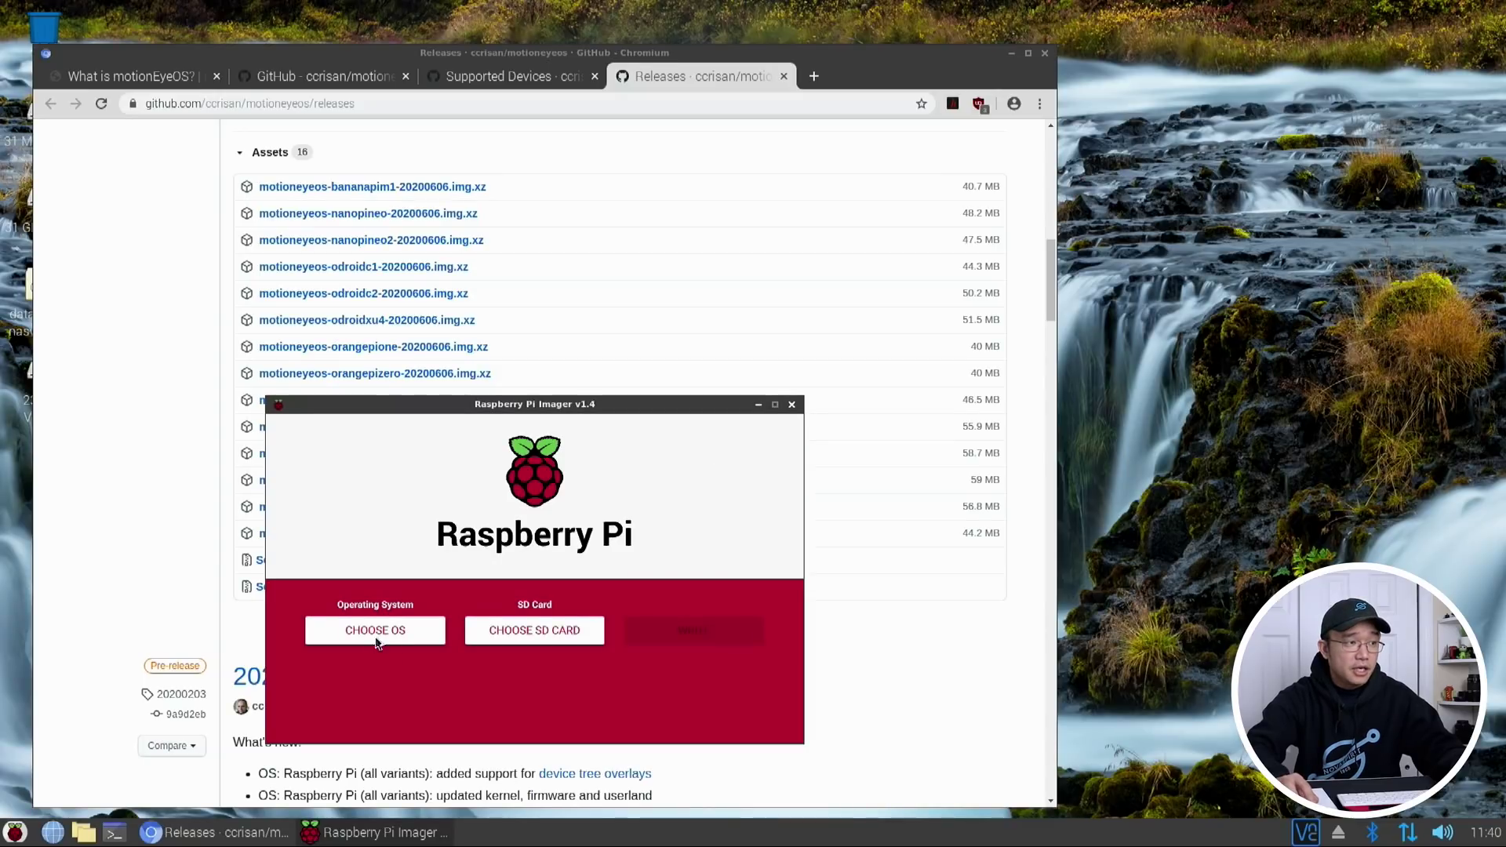
{"action": "left_click", "coordinate": [376, 632]}
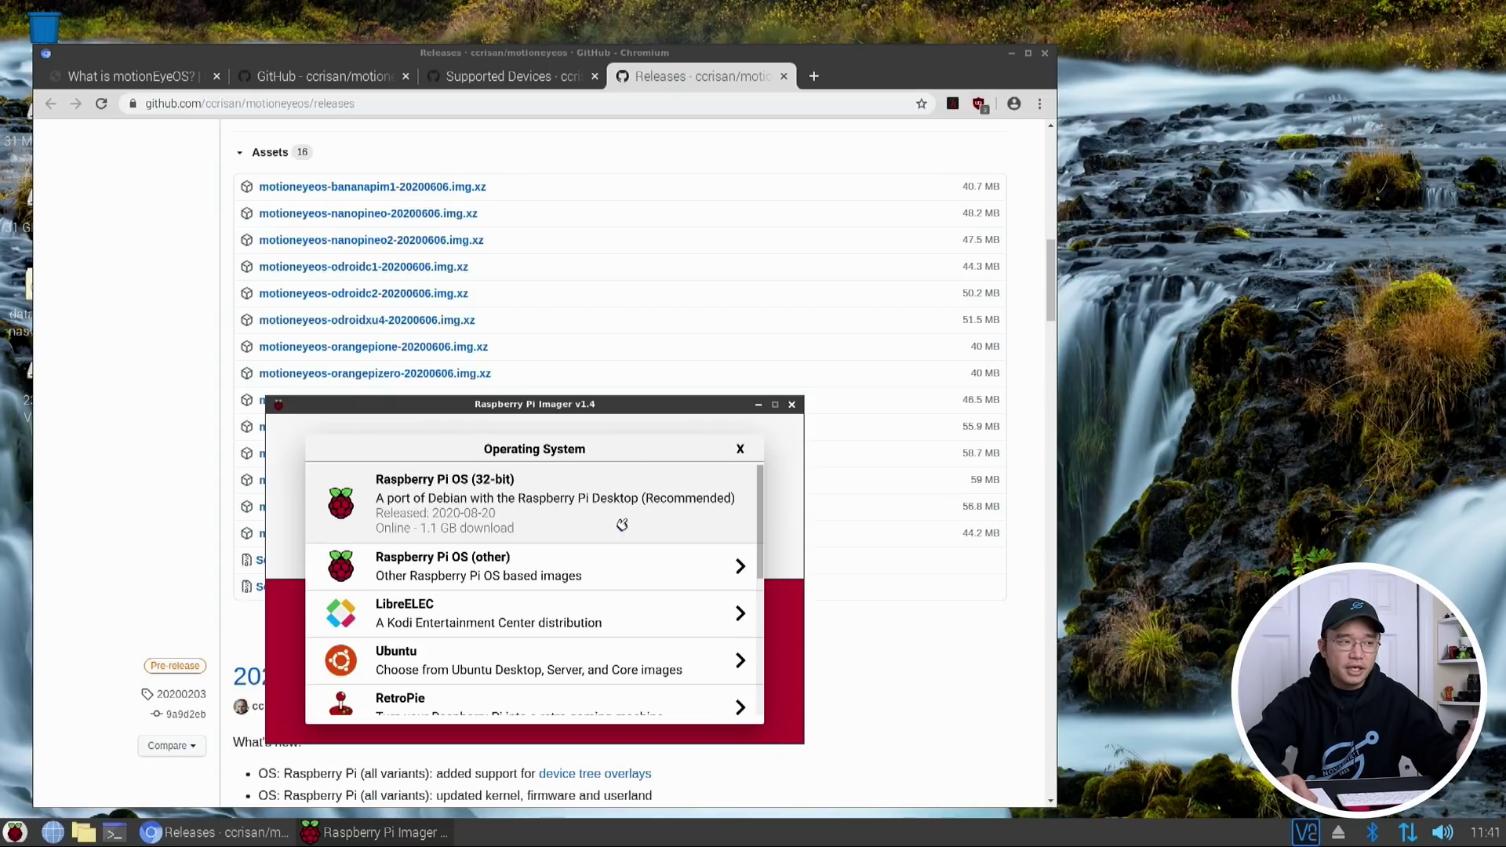
{"action": "scroll", "coordinate": [622, 525], "scroll_direction": "down", "scroll_amount": 5}
{"action": "left_click", "coordinate": [497, 693]}
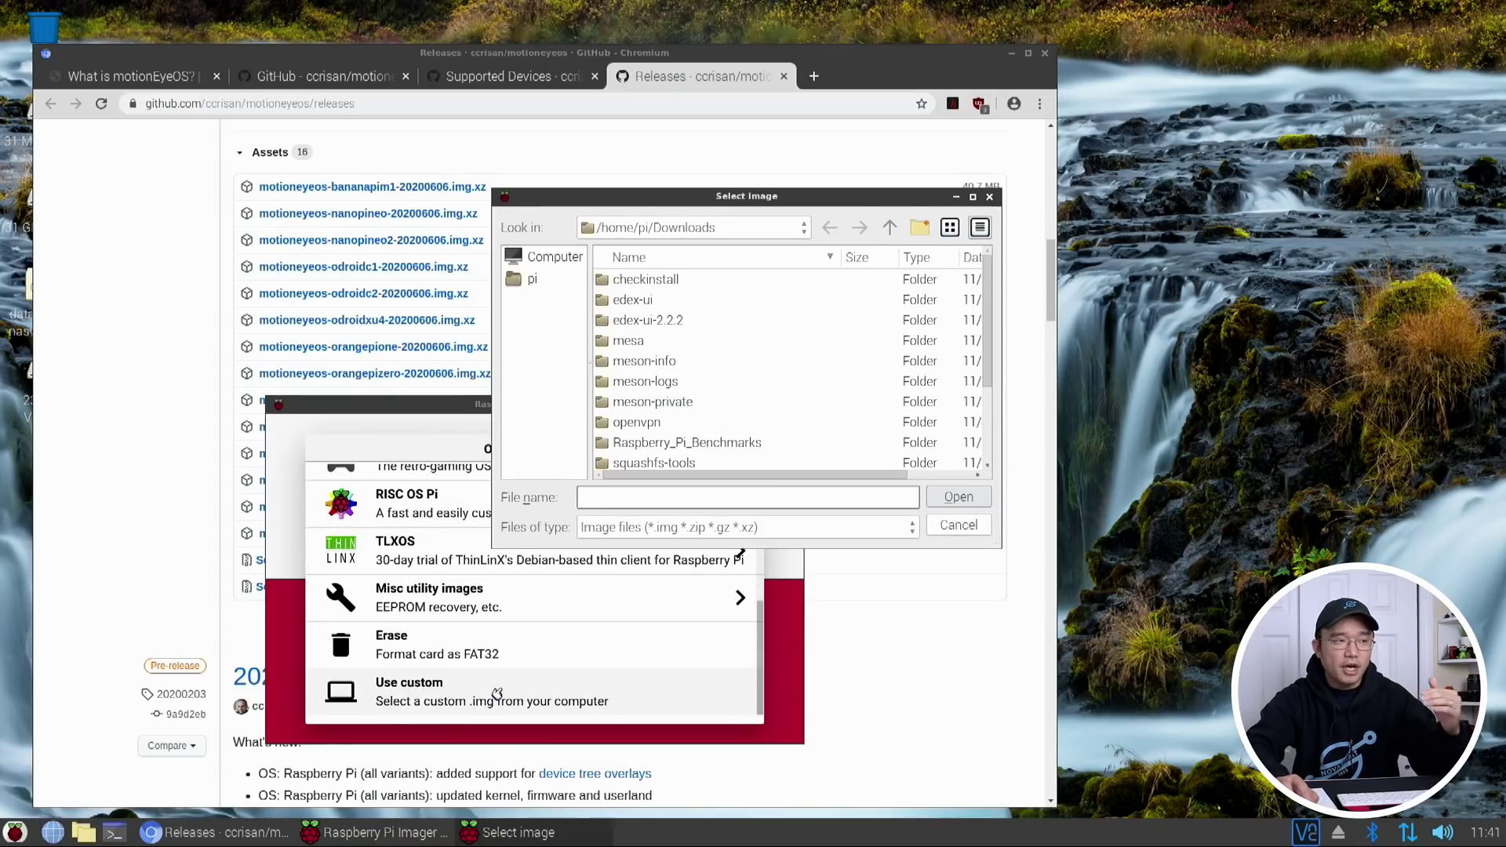
{"action": "scroll", "coordinate": [737, 416], "scroll_direction": "down", "scroll_amount": 2}
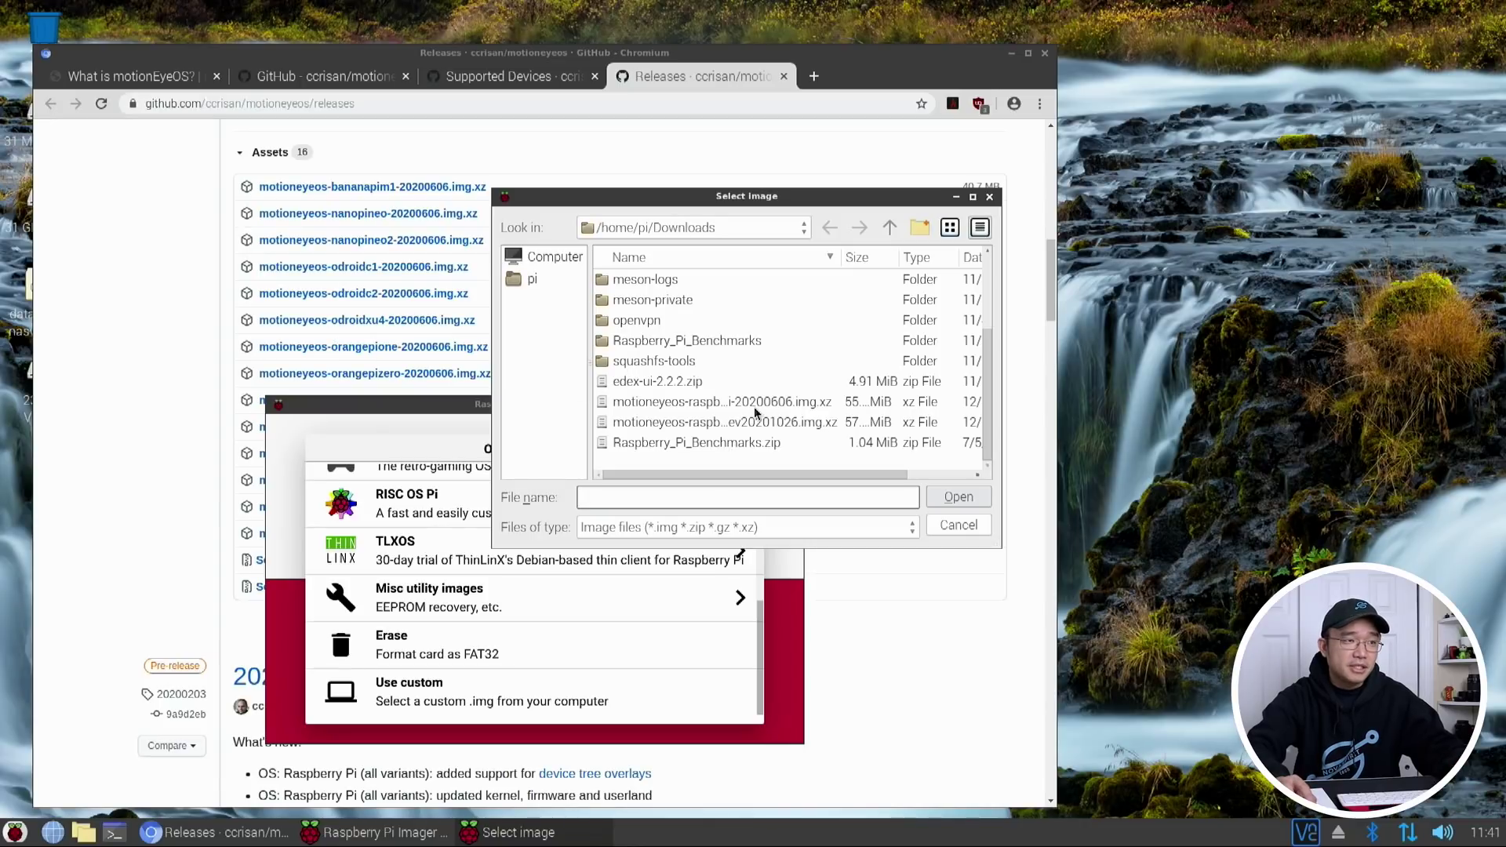
{"action": "left_click", "coordinate": [734, 404]}
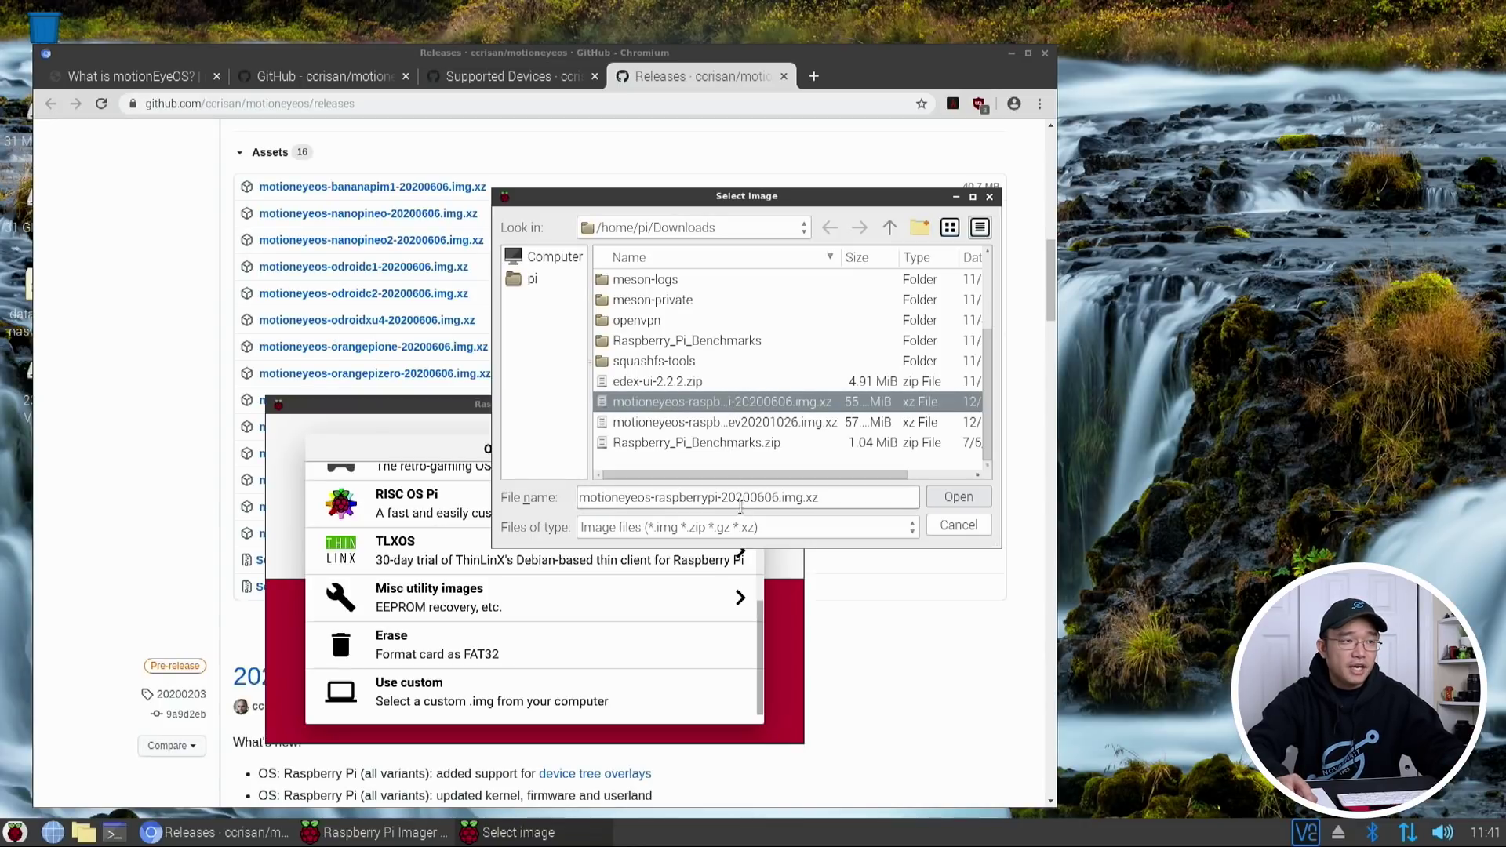
{"action": "left_click", "coordinate": [738, 424]}
{"action": "left_click_drag", "start_coordinate": [715, 497], "coordinate": [724, 496]}
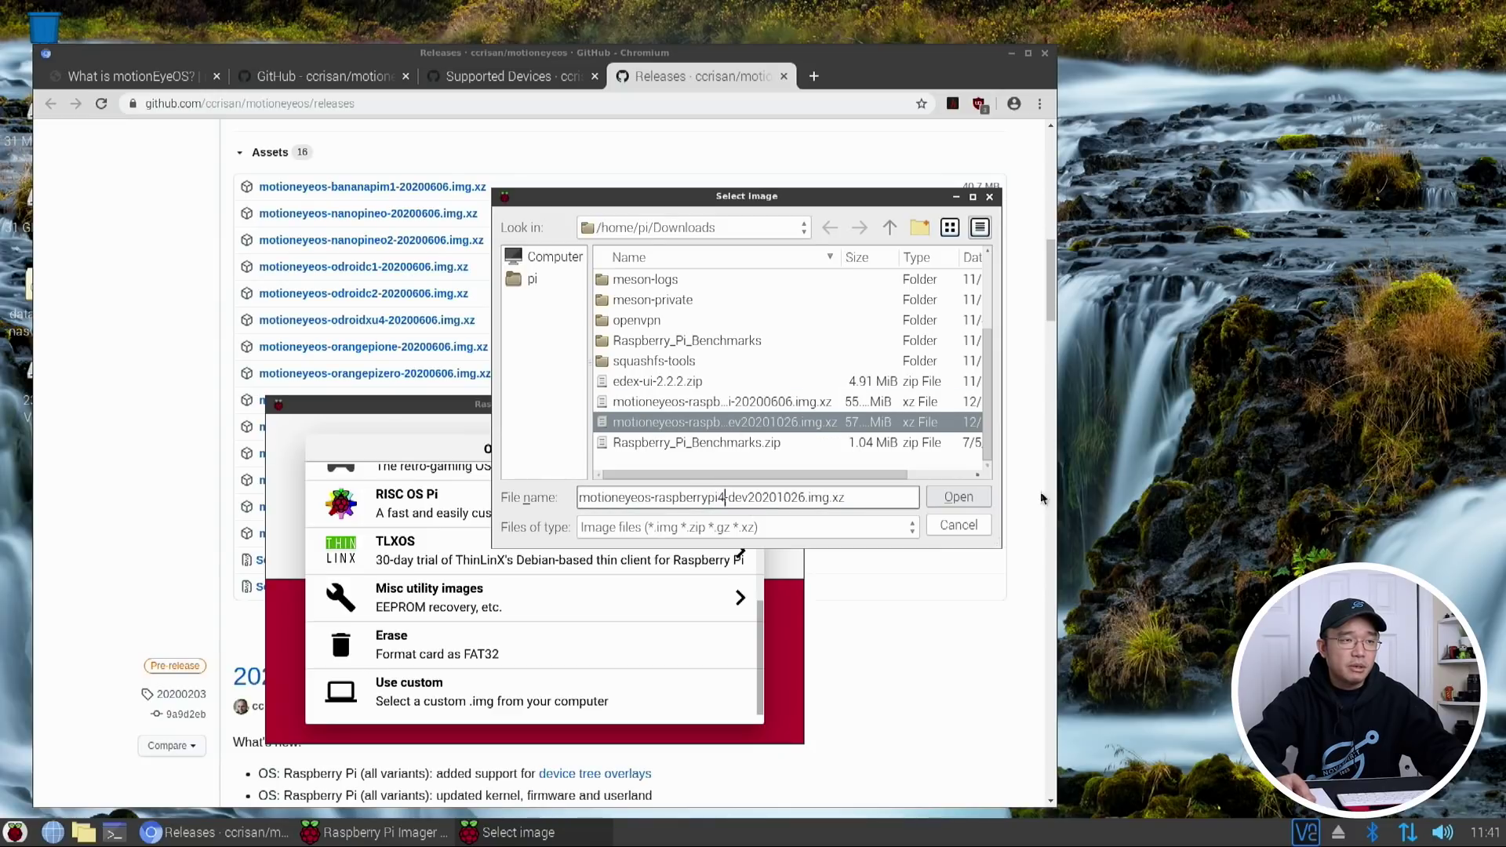
{"action": "left_click", "coordinate": [958, 498]}
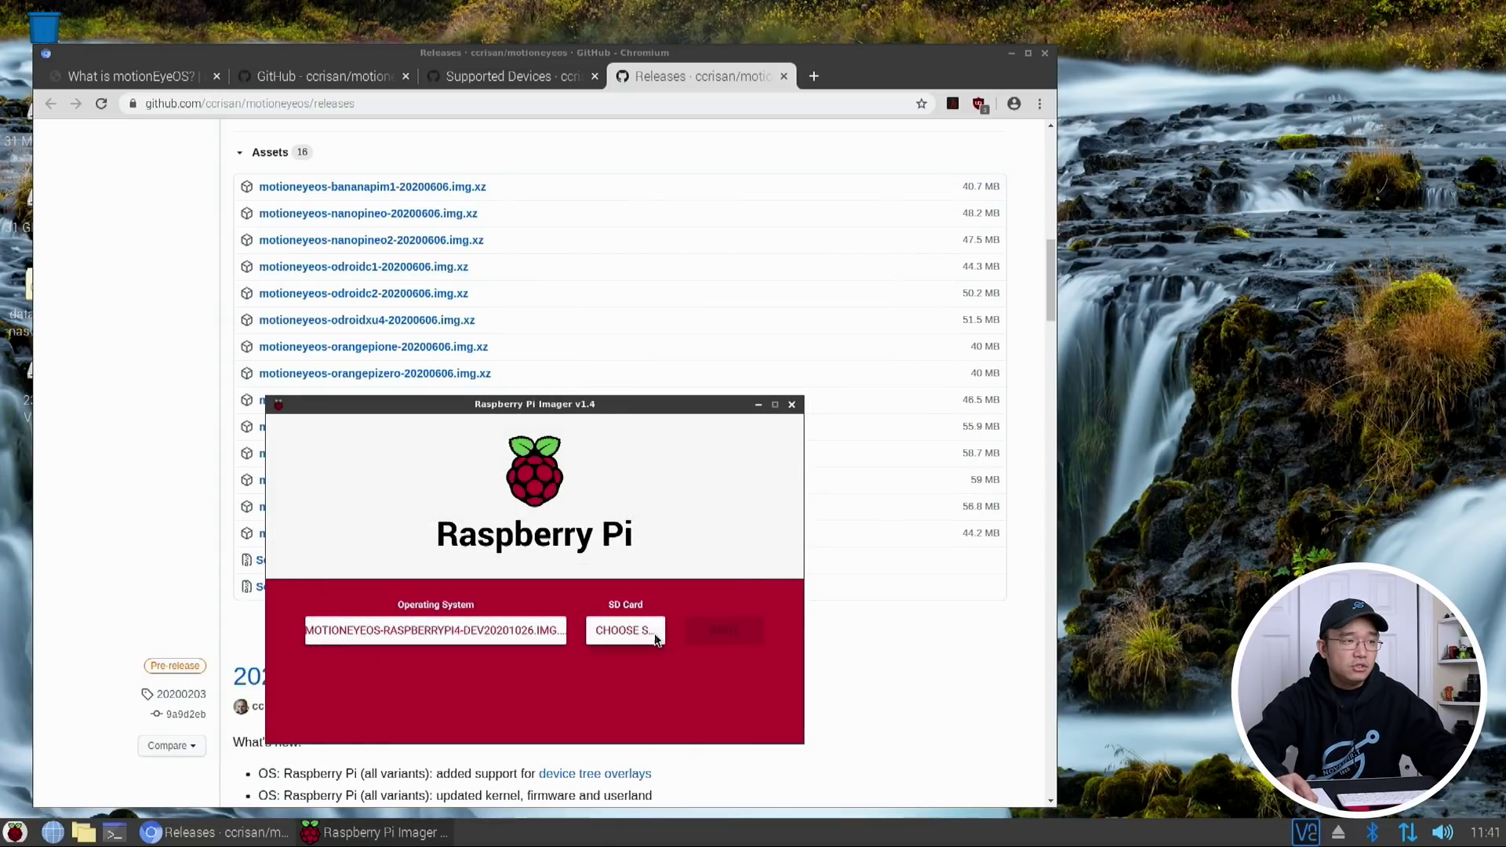
Target the Generic USB3.0 card and start writing, confirming the erase
{"action": "left_click", "coordinate": [655, 639]}
{"action": "left_click", "coordinate": [502, 490]}
{"action": "left_click", "coordinate": [711, 641]}
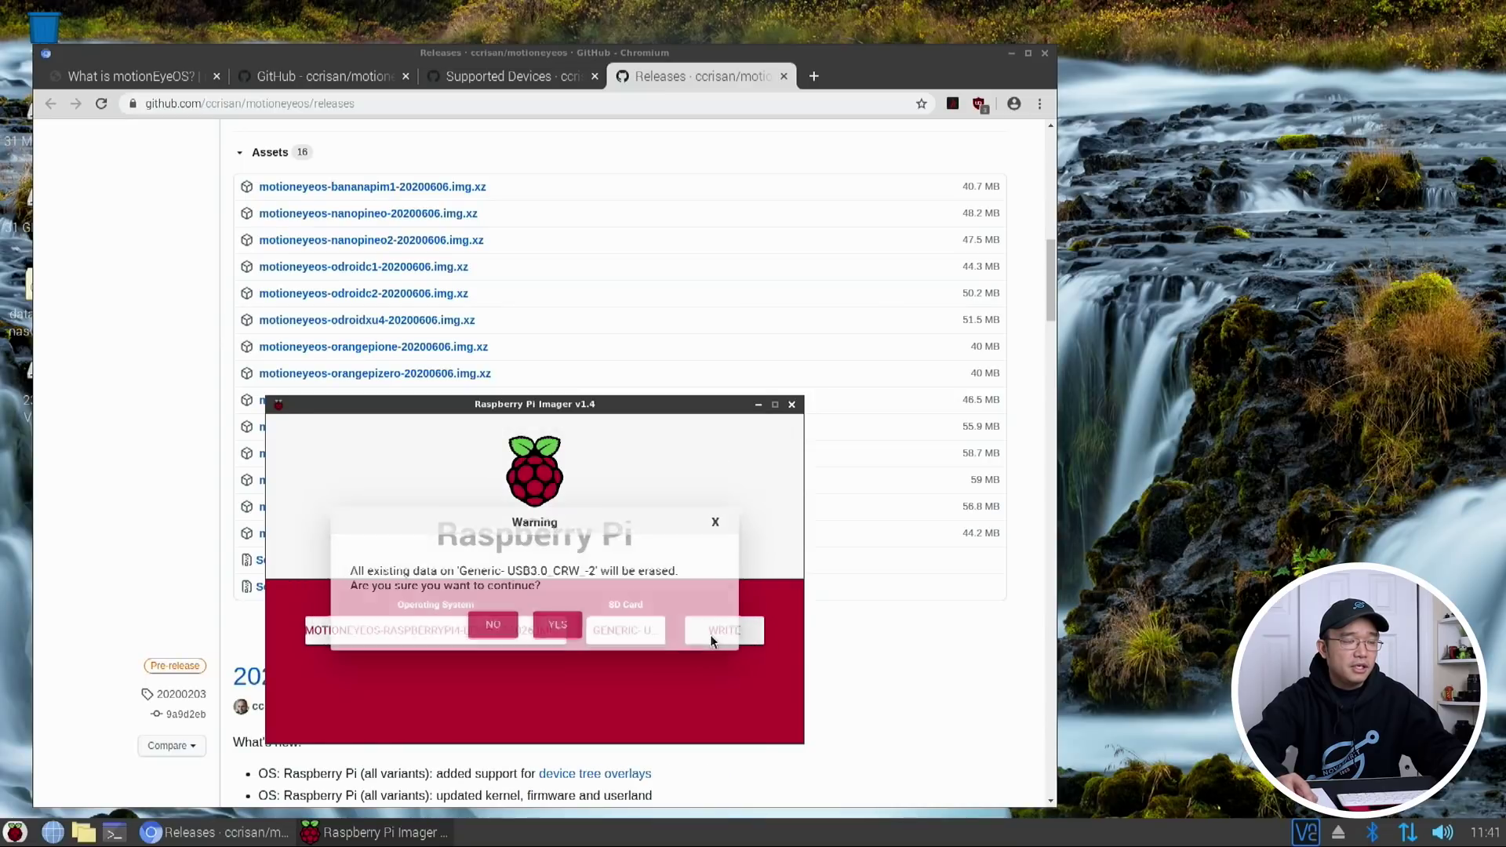
{"action": "left_click", "coordinate": [565, 625]}
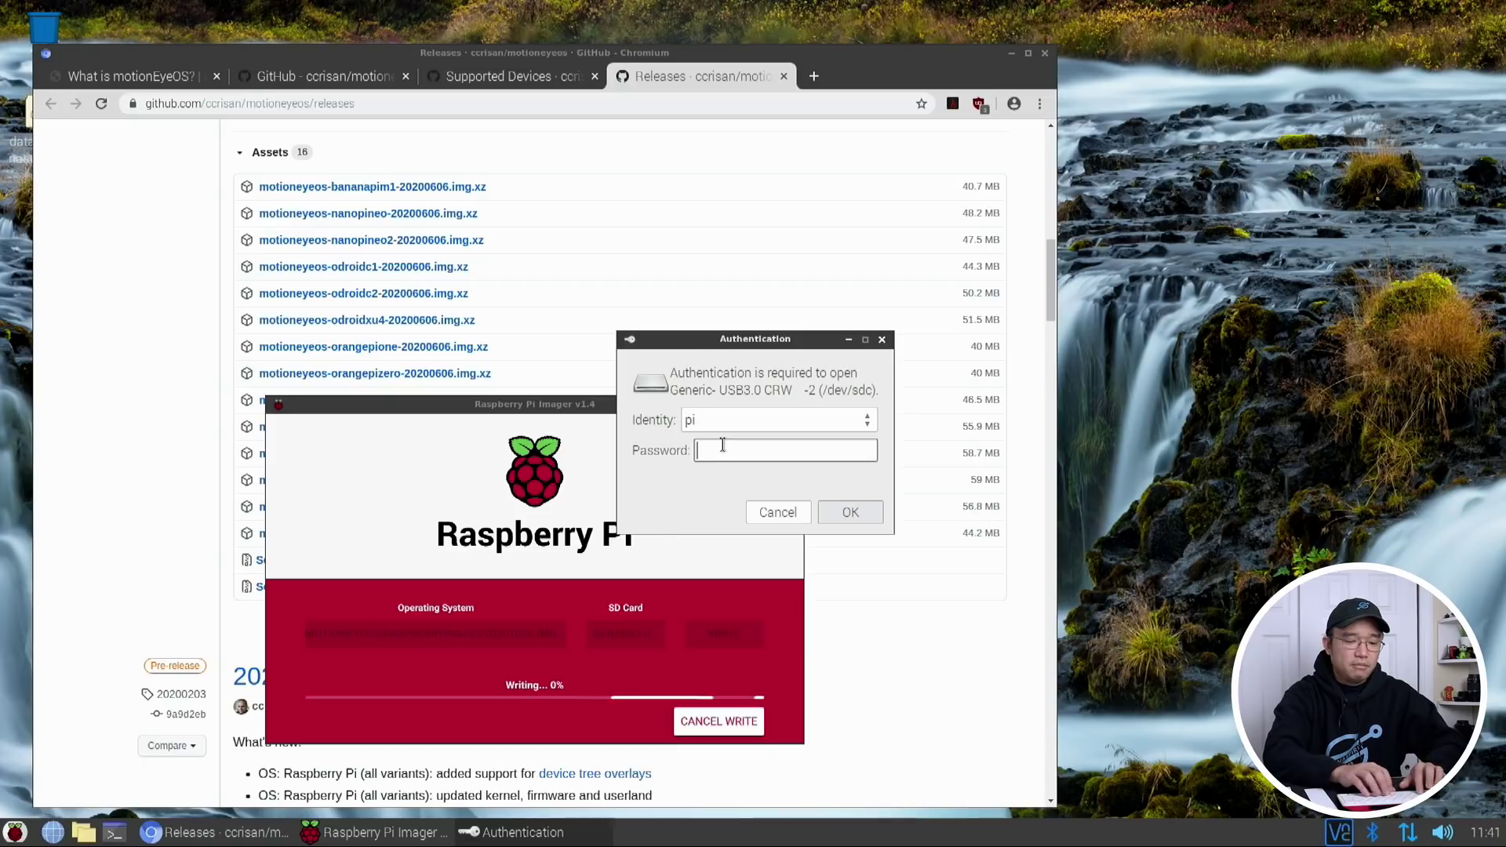
Authorize the write with the user password and acknowledge the successful dev20201026 write
{"action": "type", "text": "raspberry"}
{"action": "key", "text": "Return"}
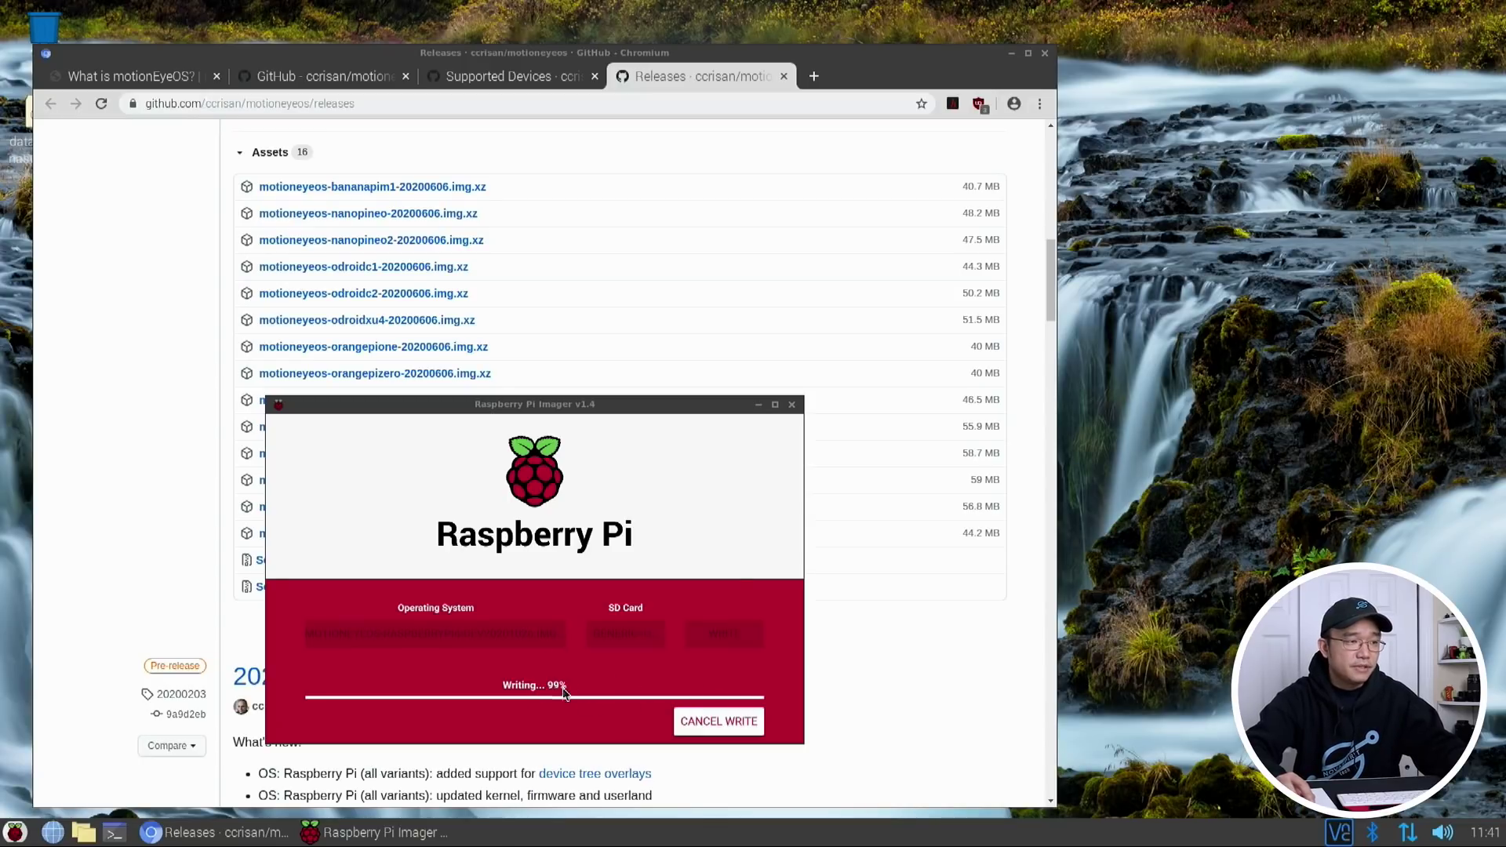
{"action": "left_click", "coordinate": [524, 641]}
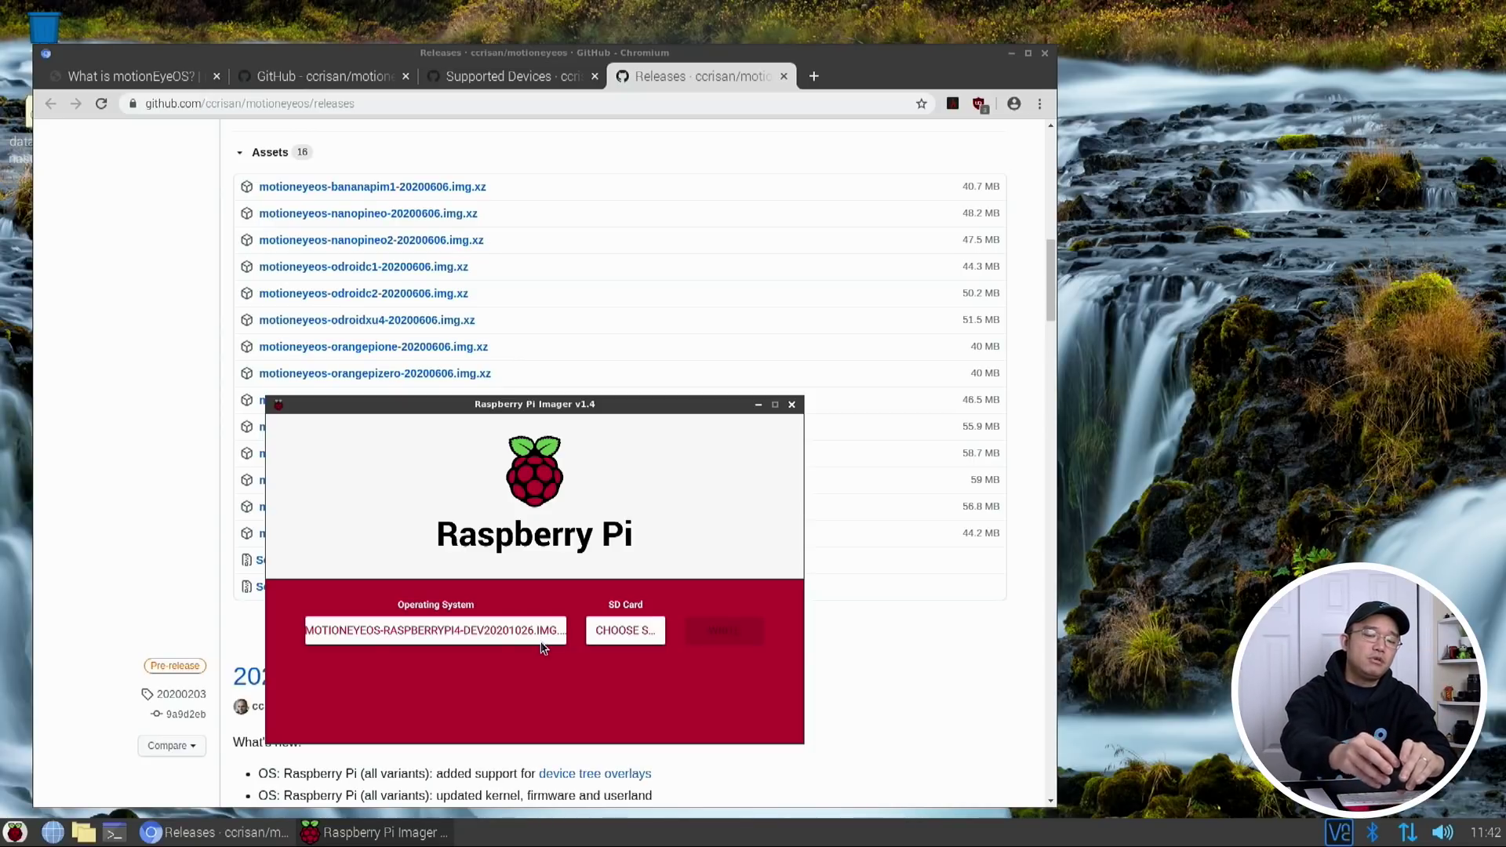
{"action": "left_click", "coordinate": [444, 630]}
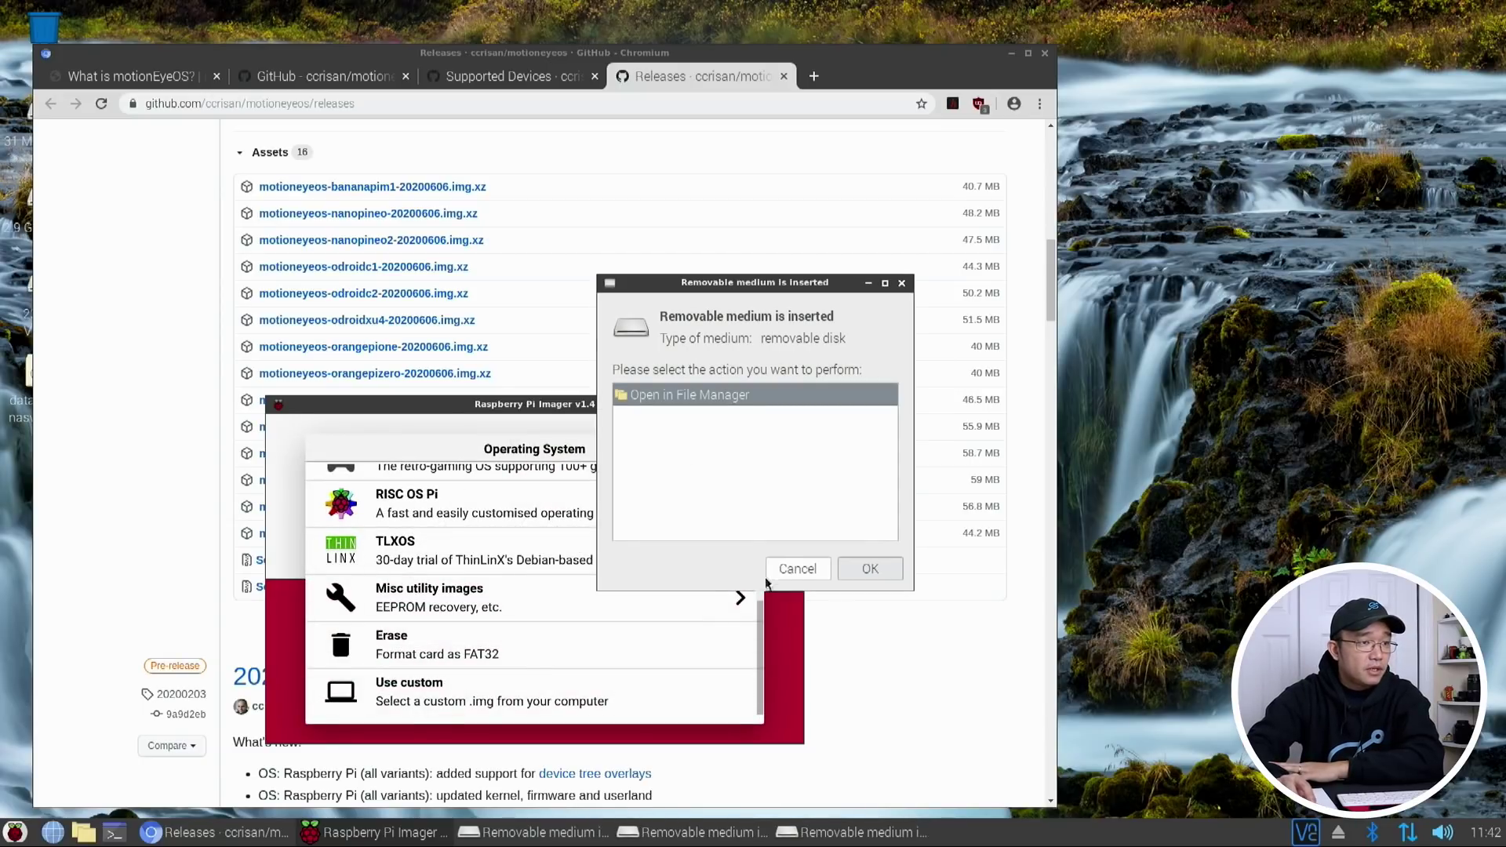
Choose the custom image motioneyeos-raspberrypi-20200606.img.xz and the Generic USB card, then start writing
{"action": "left_click", "coordinate": [776, 573]}
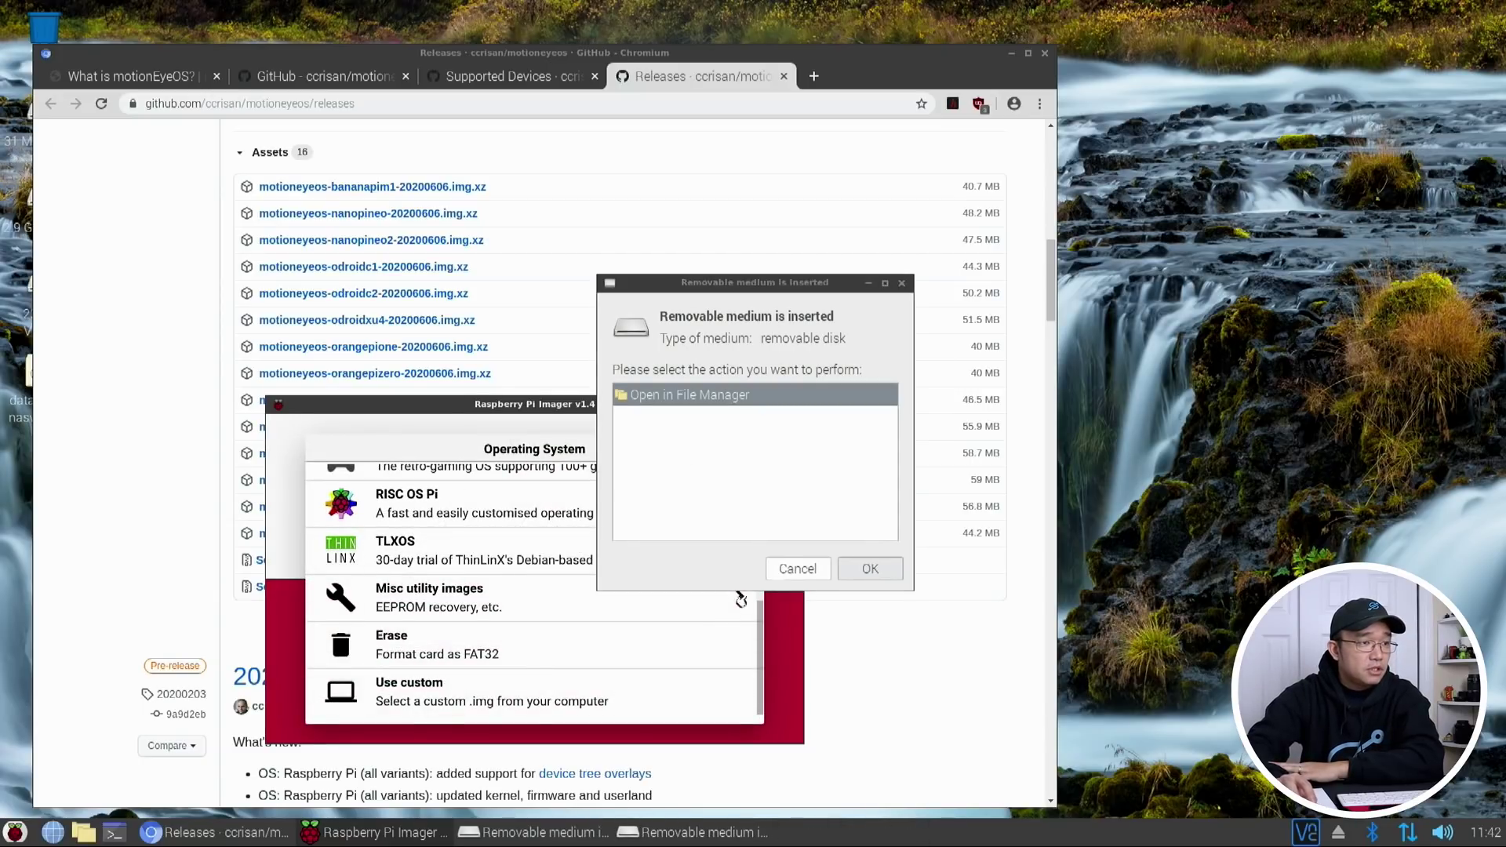
{"action": "left_click", "coordinate": [481, 710]}
{"action": "left_click", "coordinate": [796, 570]}
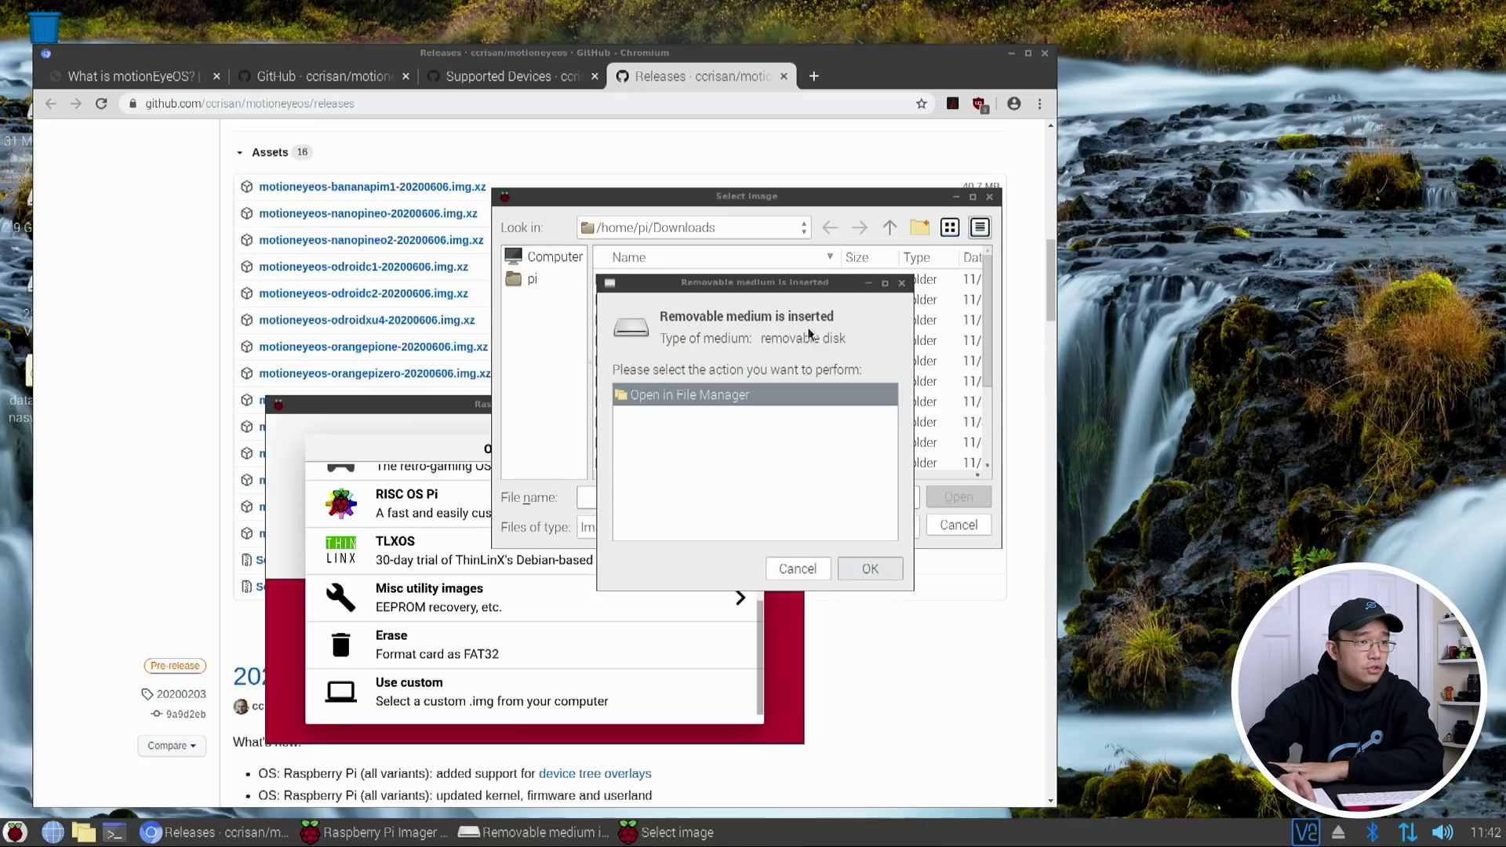
{"action": "left_click", "coordinate": [795, 570]}
{"action": "scroll", "coordinate": [743, 412], "scroll_direction": "down", "scroll_amount": 5}
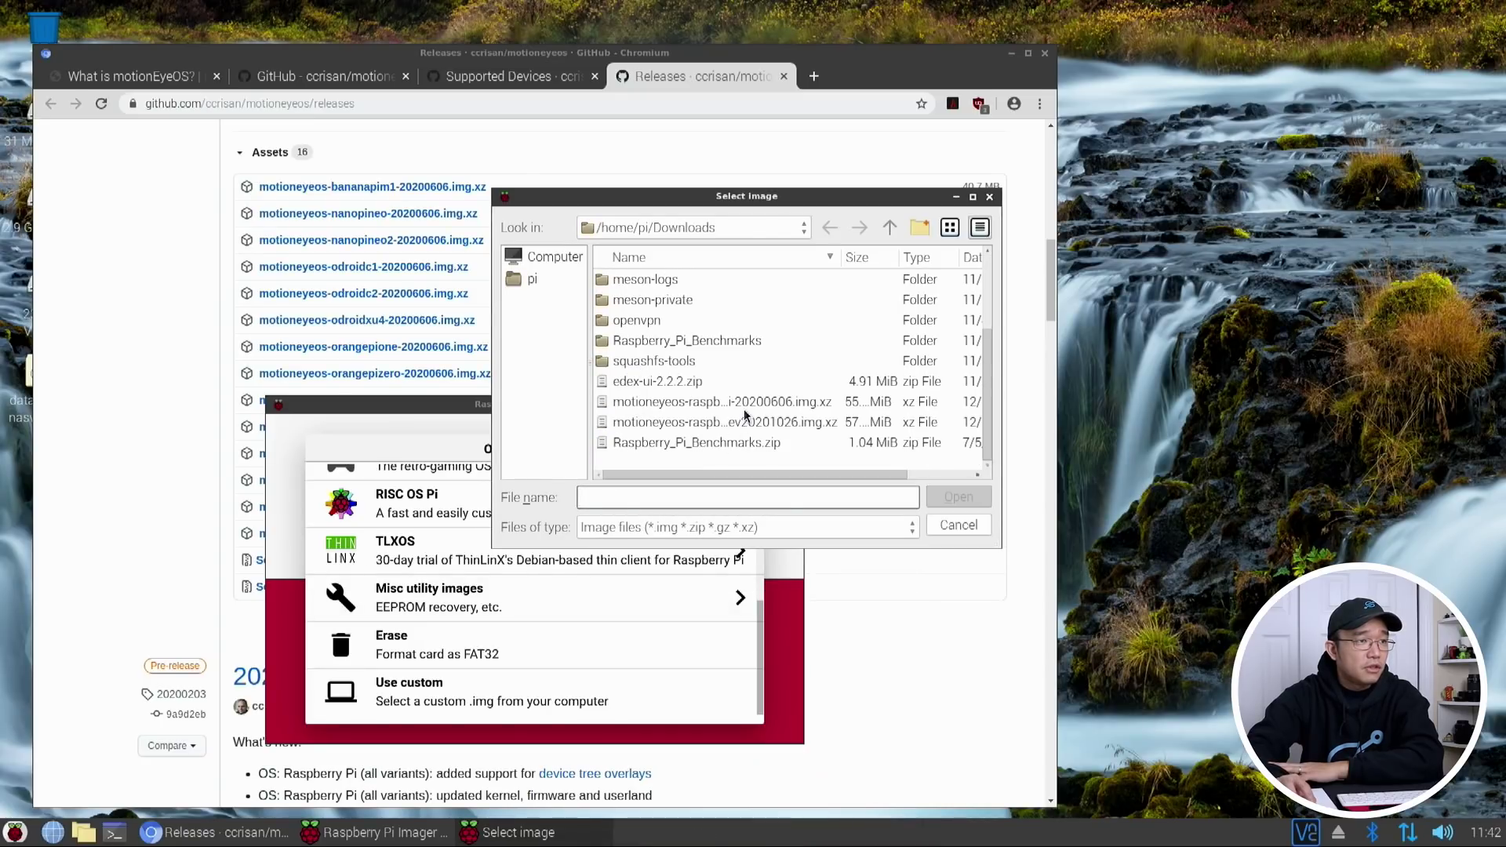
{"action": "left_click", "coordinate": [744, 404]}
{"action": "left_click", "coordinate": [977, 502]}
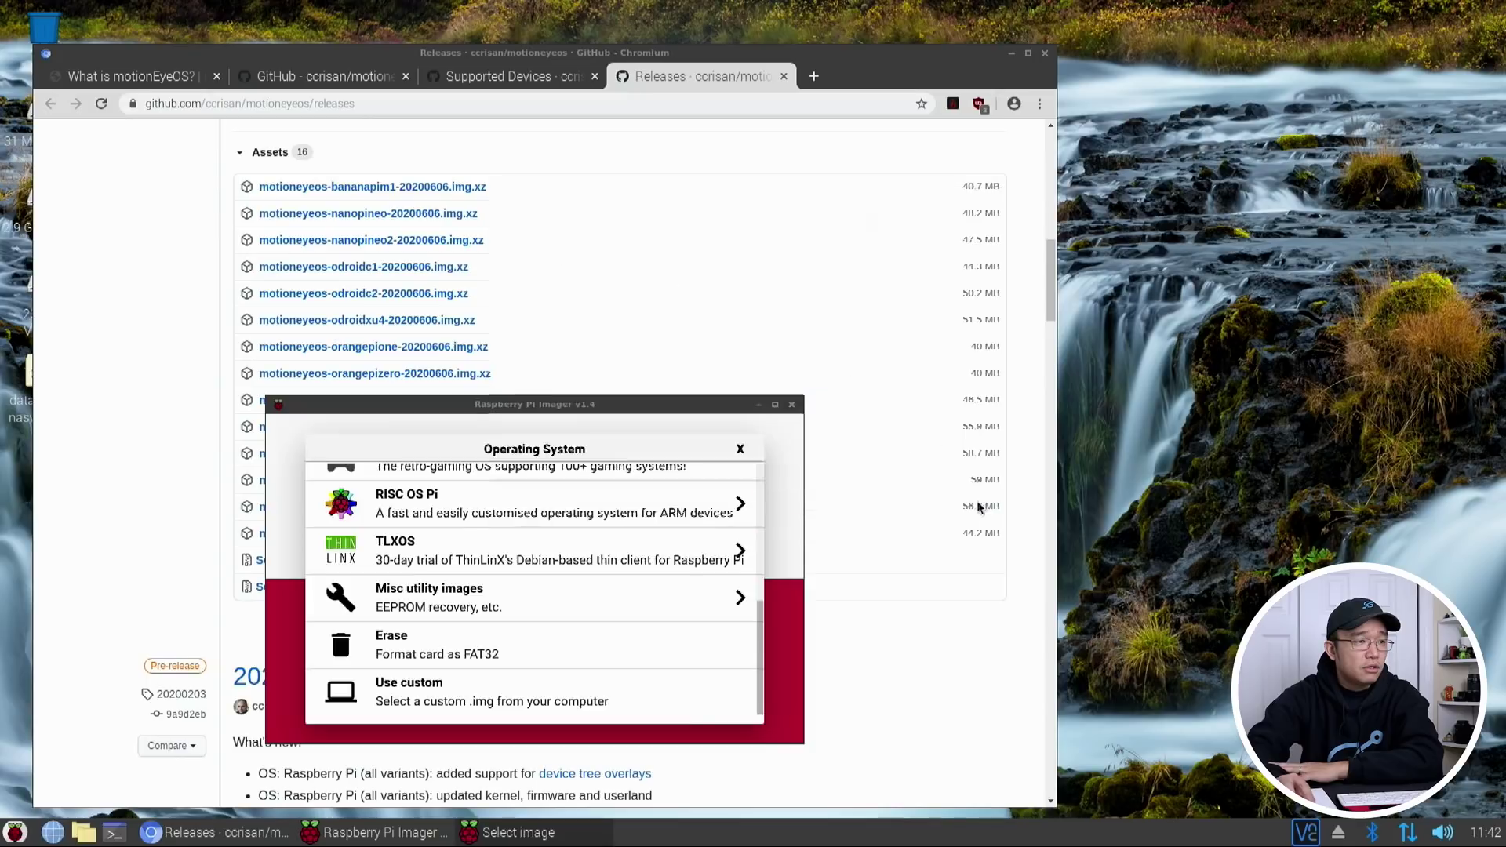
{"action": "left_click", "coordinate": [633, 625]}
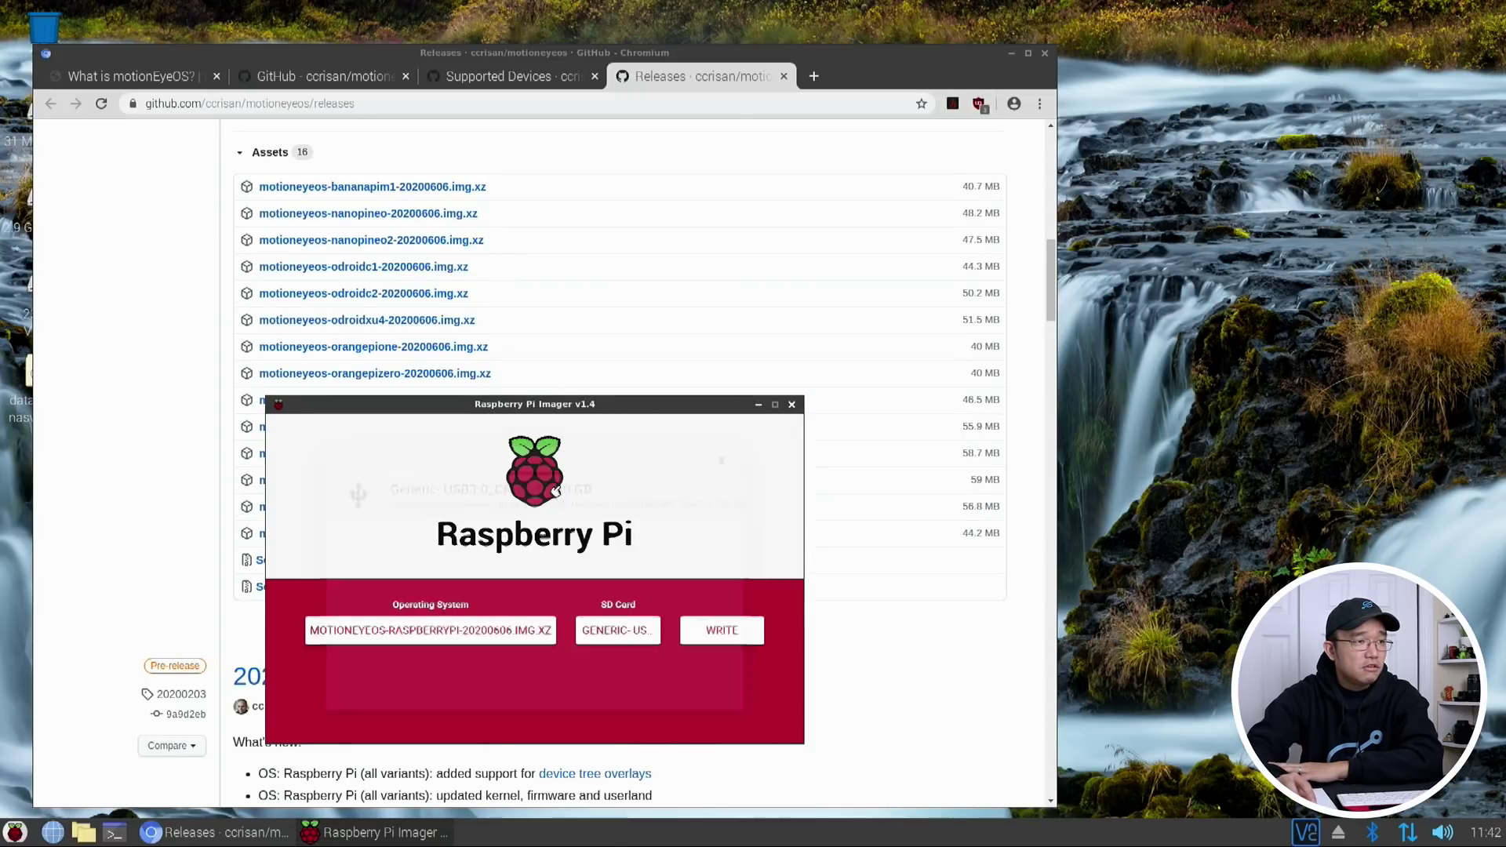
{"action": "left_click", "coordinate": [721, 640]}
Confirm the erase, acknowledge the successful 20200606 write, and return to the Supported Devices wiki
{"action": "left_click", "coordinate": [551, 627]}
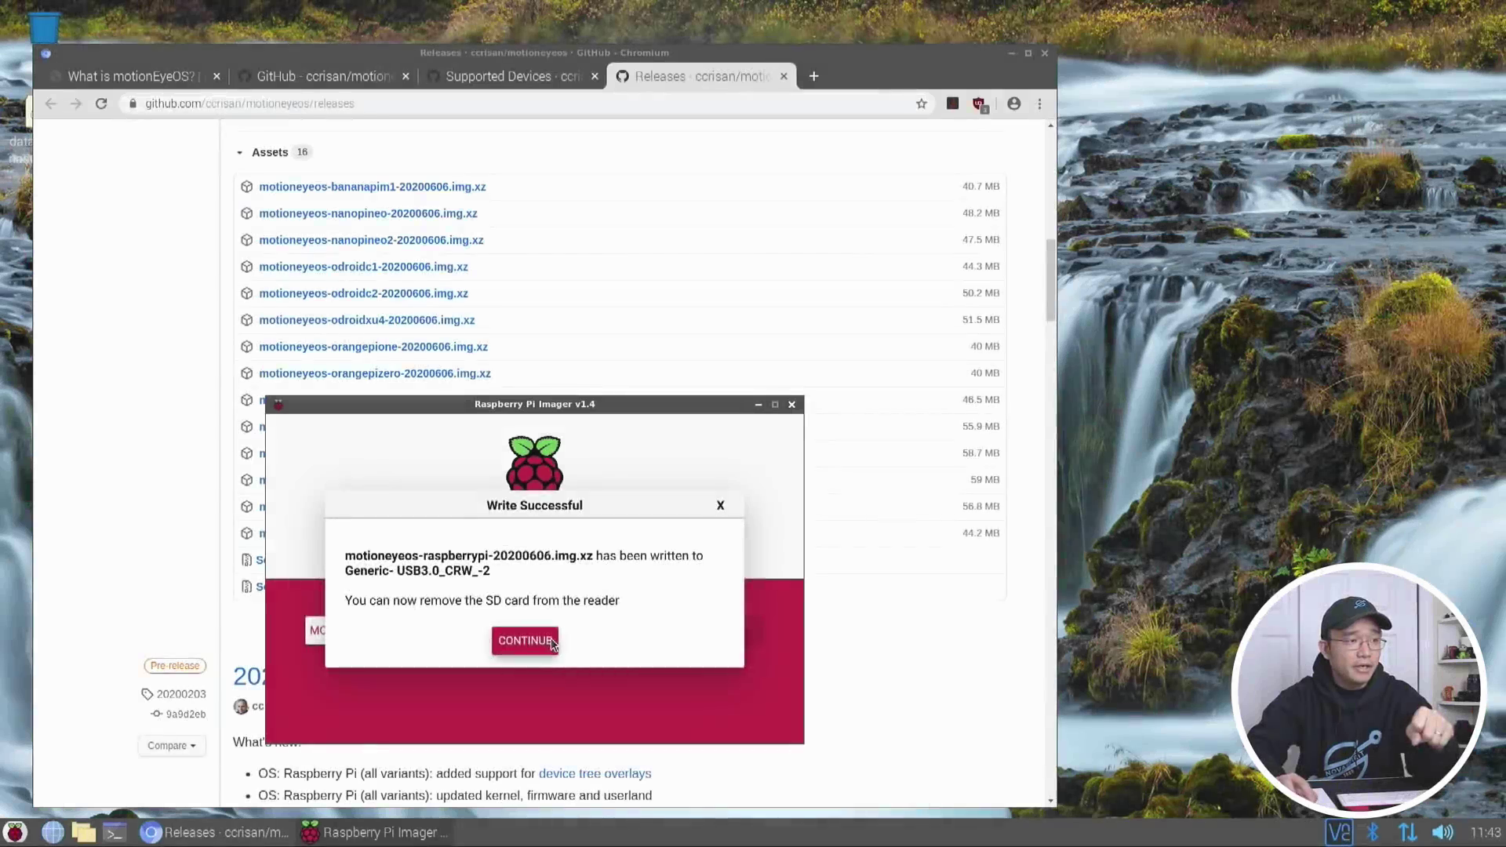
{"action": "left_click", "coordinate": [549, 639]}
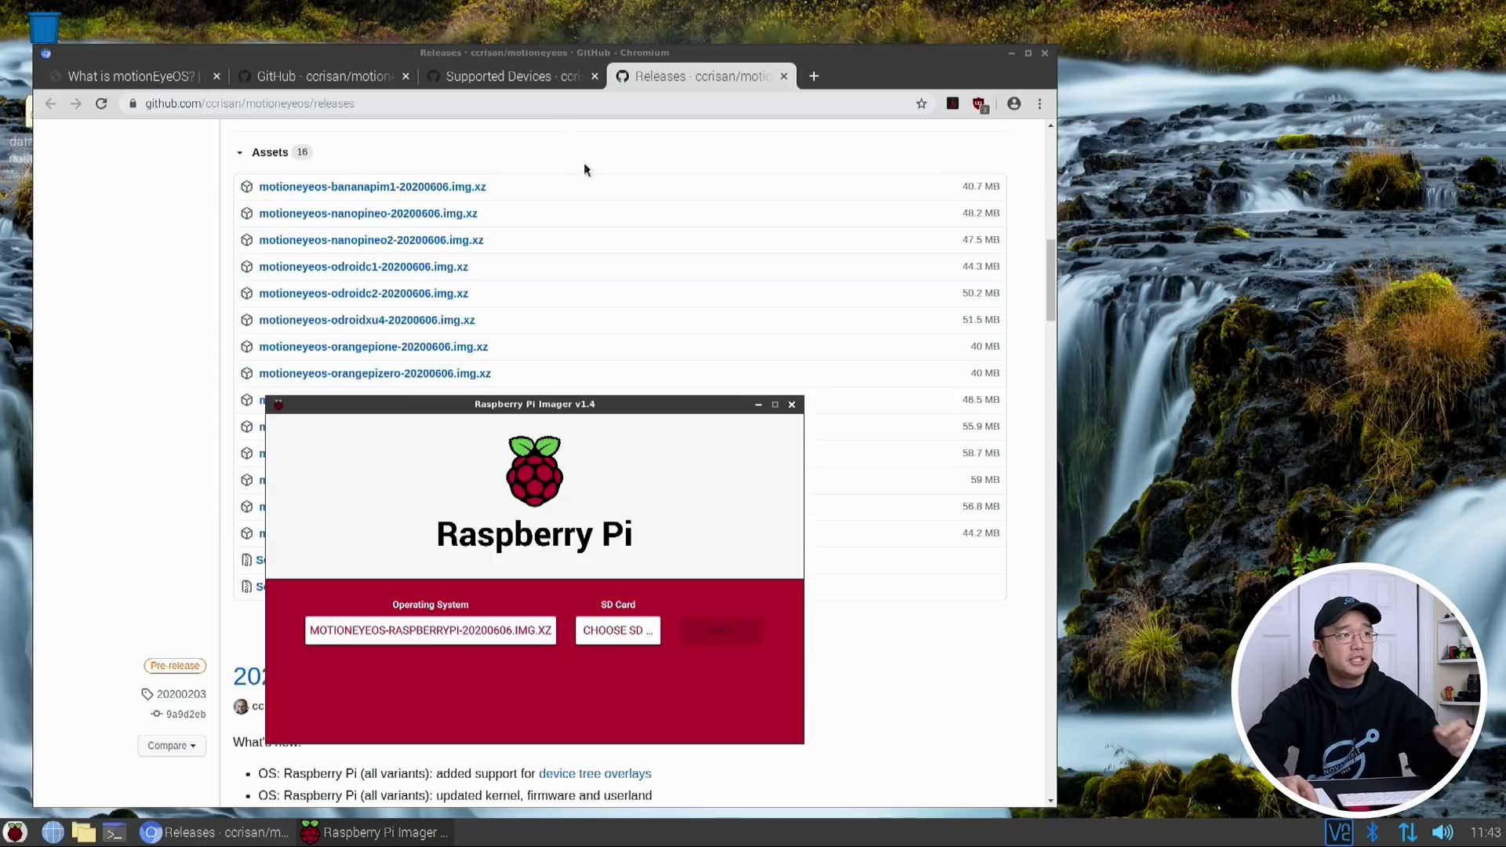
{"action": "left_click", "coordinate": [529, 80]}
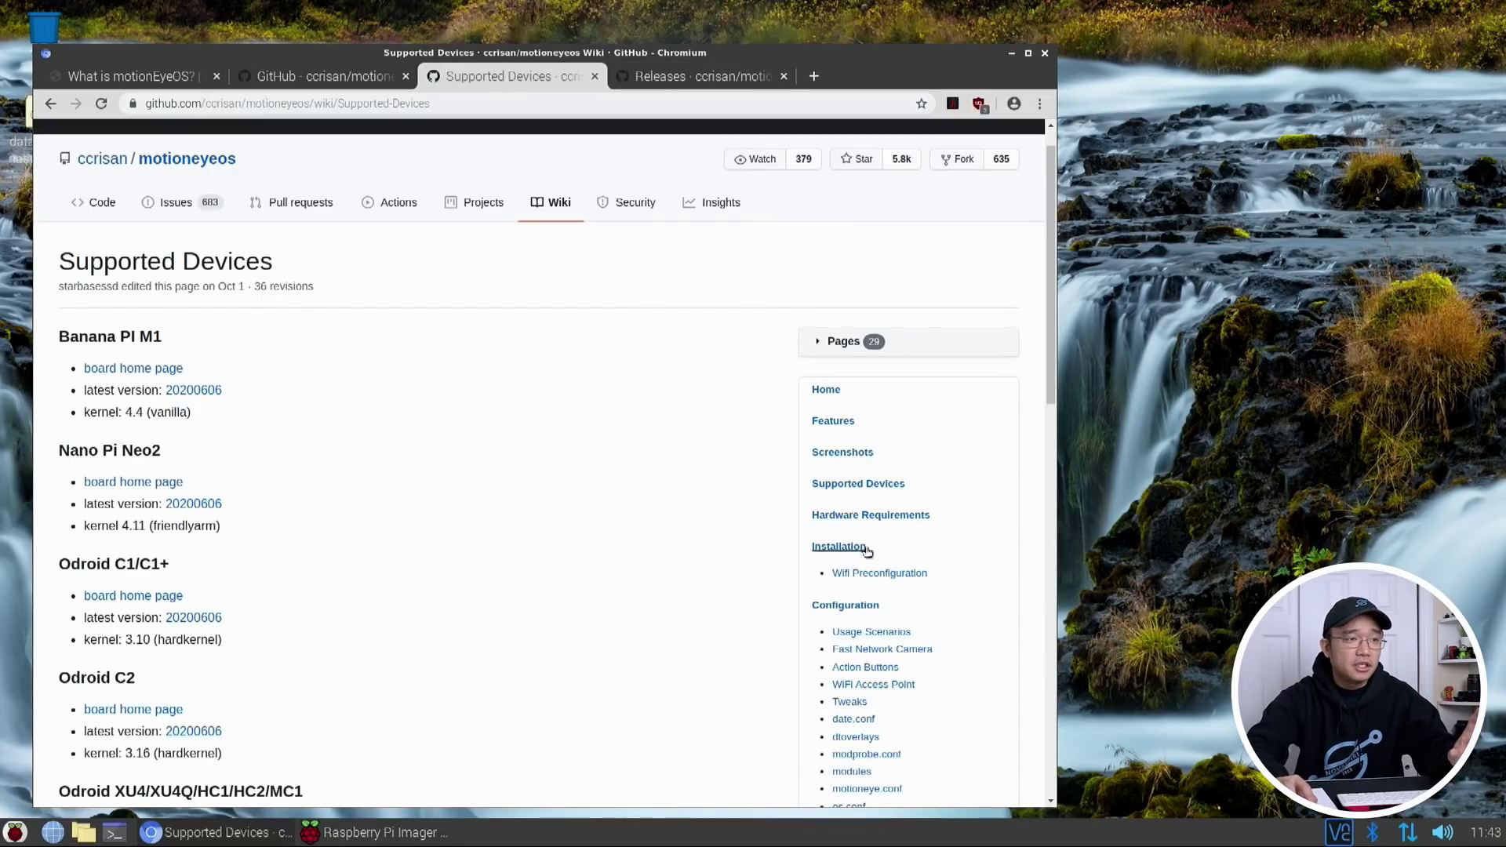
Copy the sample wpa_supplicant configuration from the Wifi Preconfiguration wiki page
{"action": "left_click", "coordinate": [878, 574]}
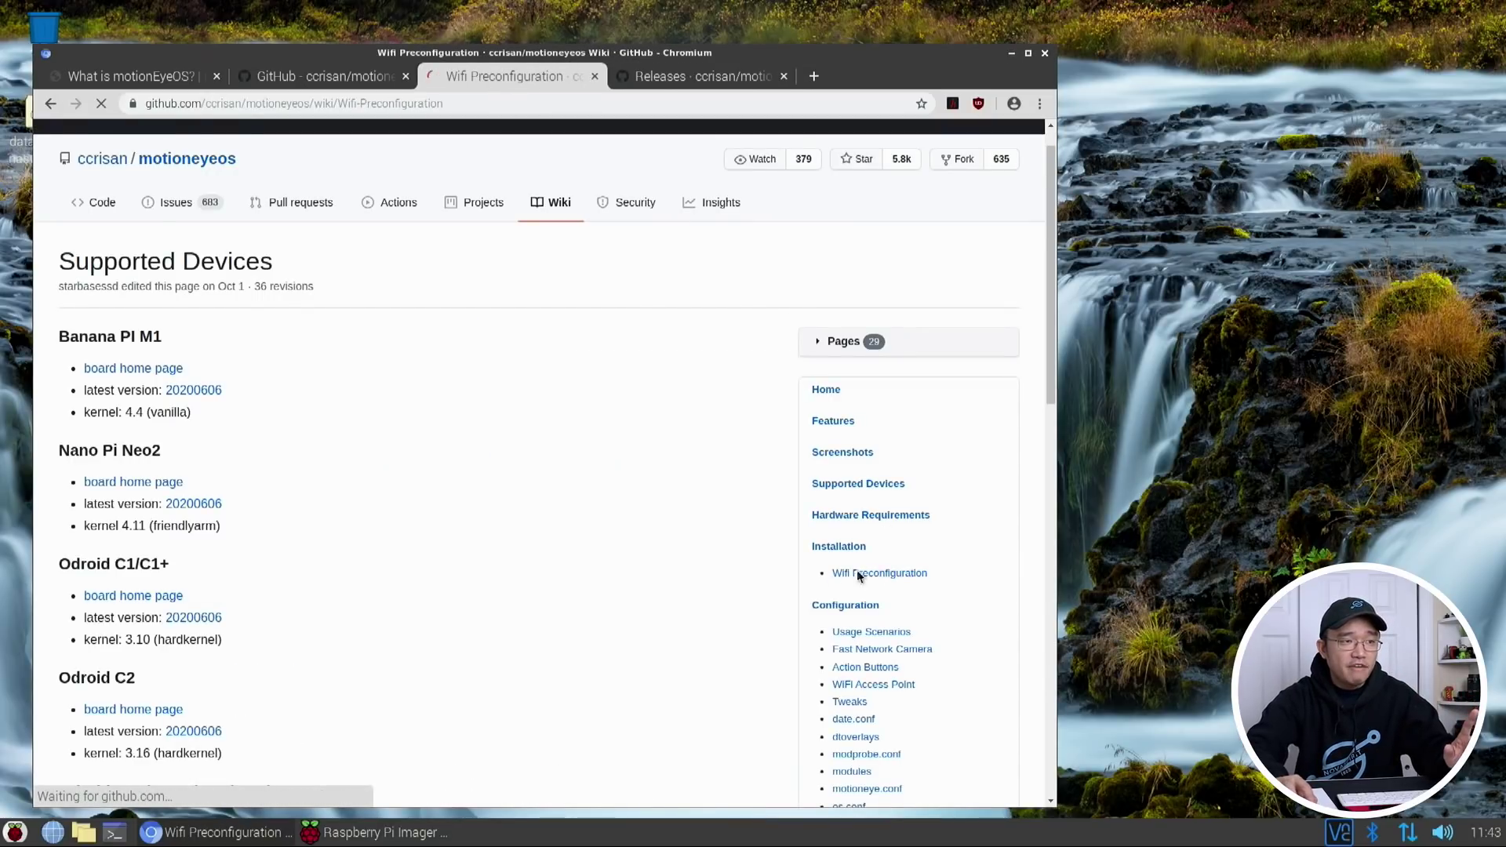
{"action": "scroll", "coordinate": [777, 552], "scroll_direction": "down", "scroll_amount": 8}
{"action": "left_click_drag", "start_coordinate": [164, 533], "coordinate": [128, 403]}
{"action": "right_click", "coordinate": [140, 398]}
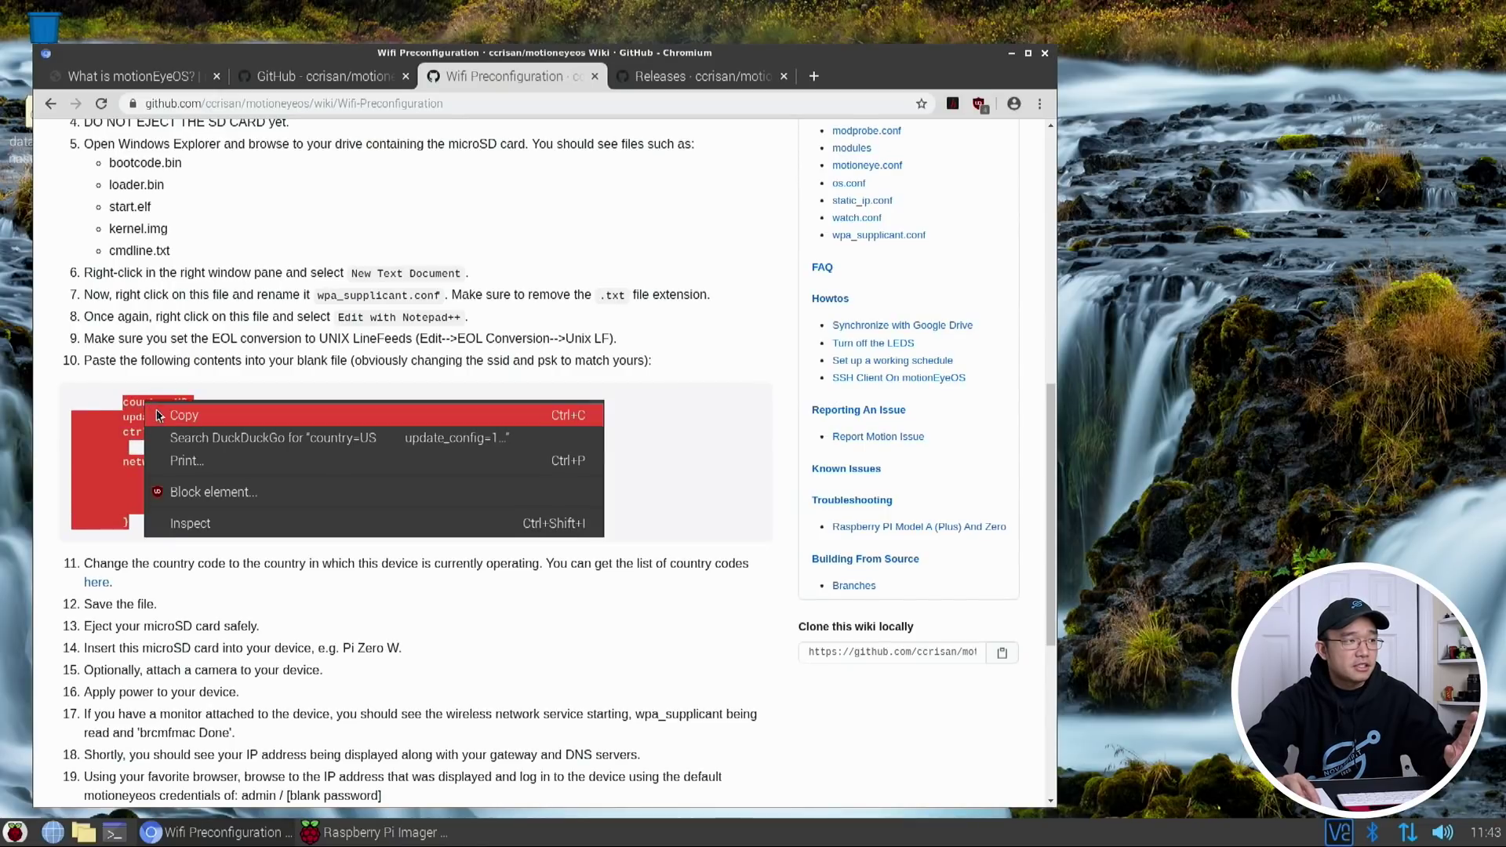
{"action": "left_click", "coordinate": [157, 412]}
{"action": "left_click", "coordinate": [83, 832]}
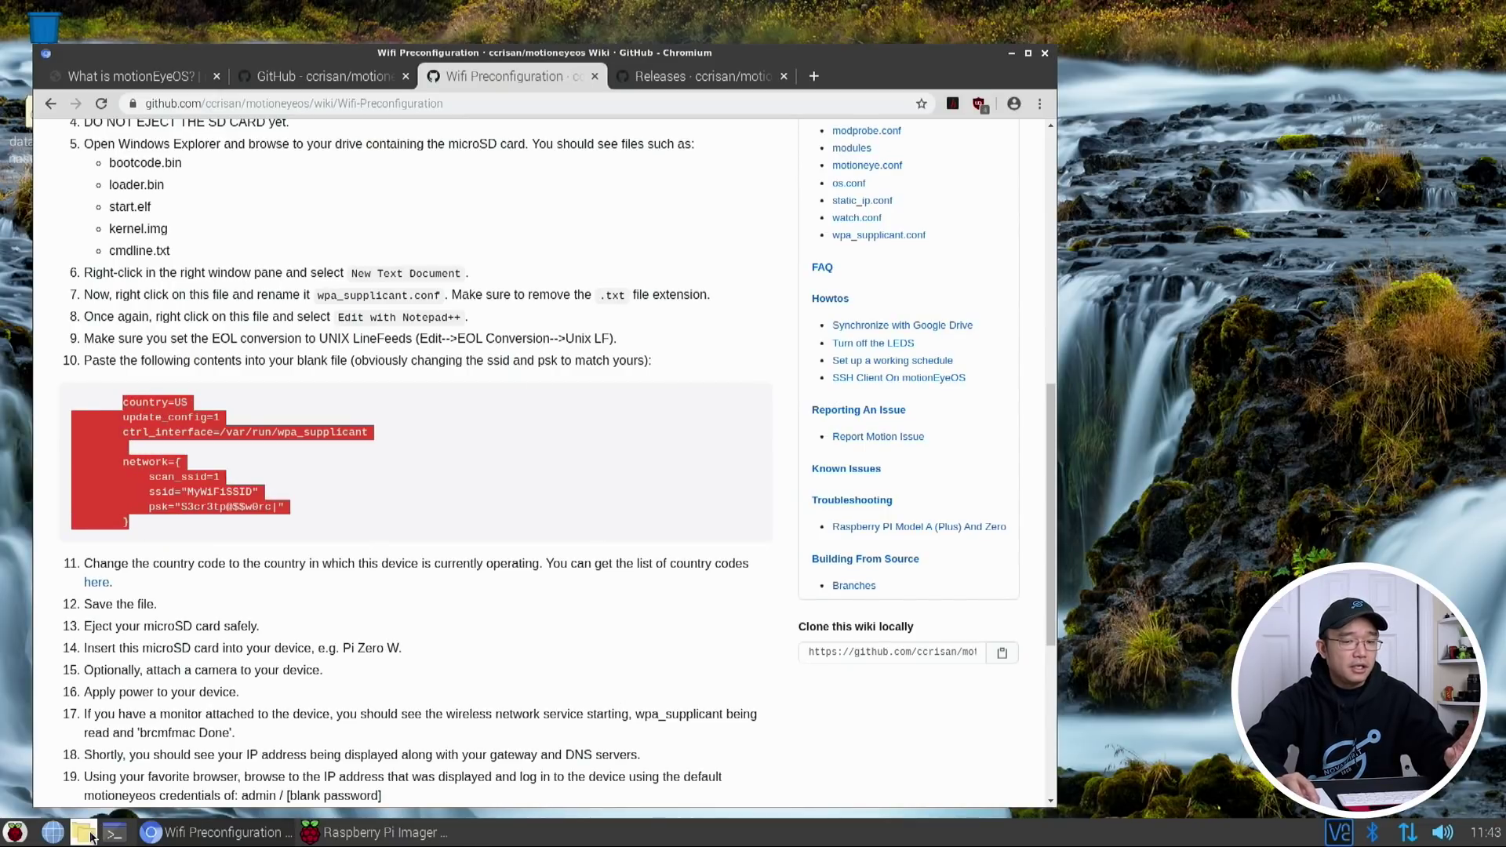
Create an empty wpa_supplicant.conf on the 31 MB Volume and open it in Mousepad
{"action": "scroll", "coordinate": [887, 355], "scroll_direction": "up", "scroll_amount": 3}
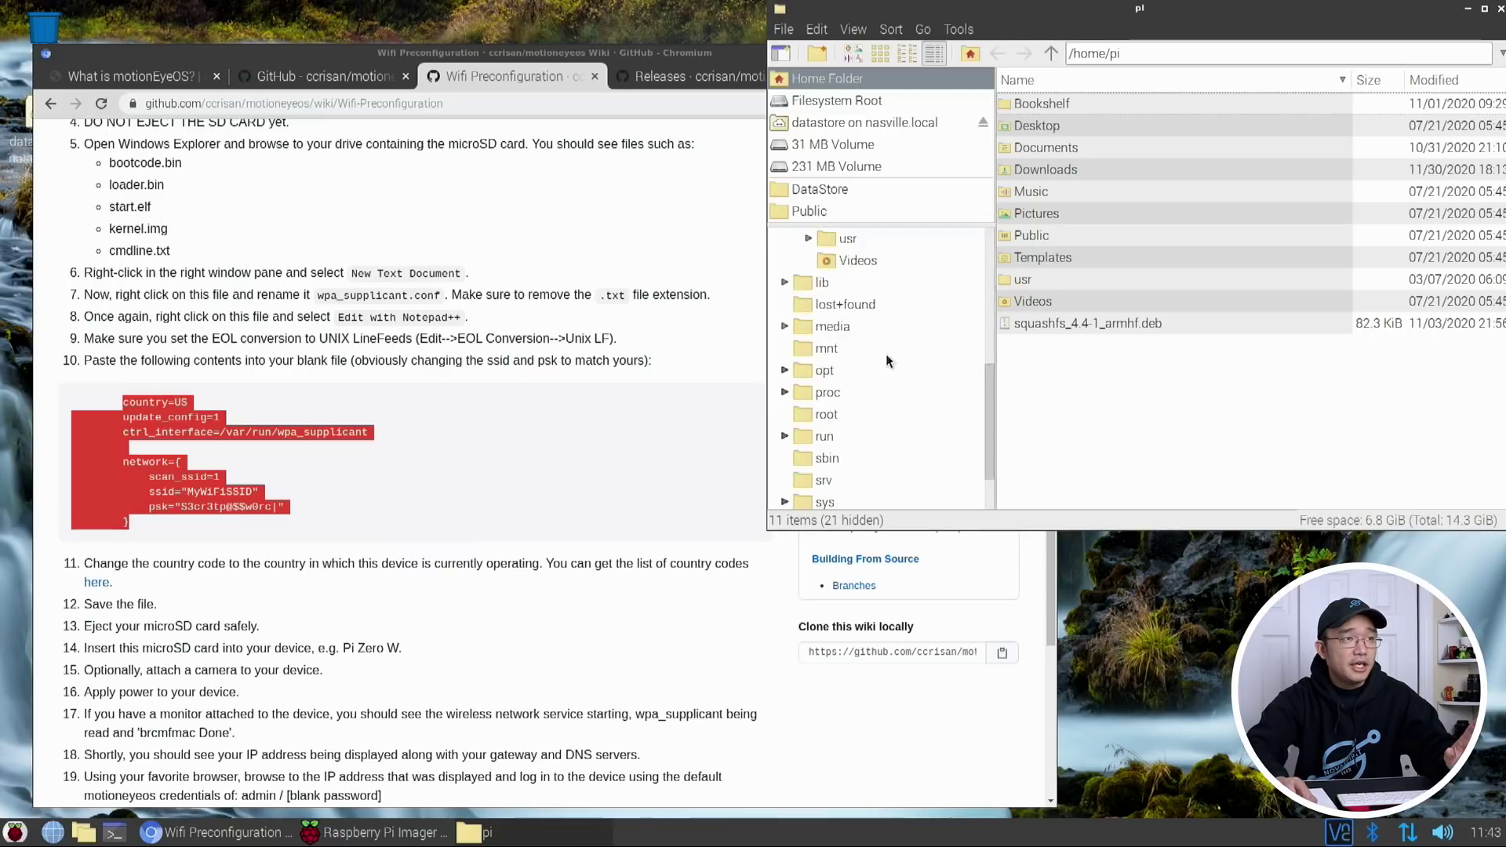
{"action": "left_click", "coordinate": [839, 145]}
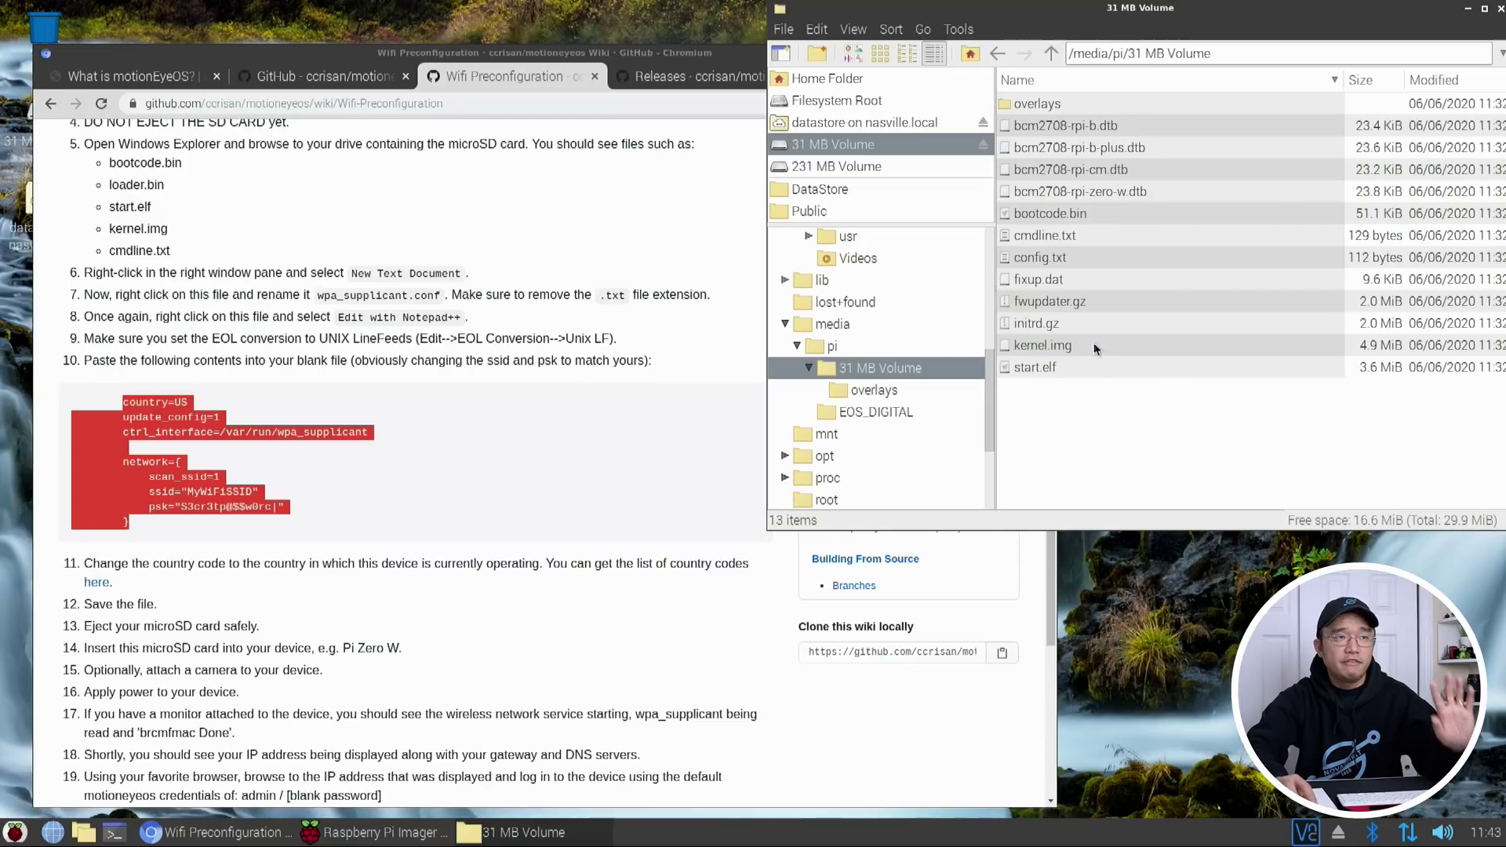
{"action": "right_click", "coordinate": [1056, 403]}
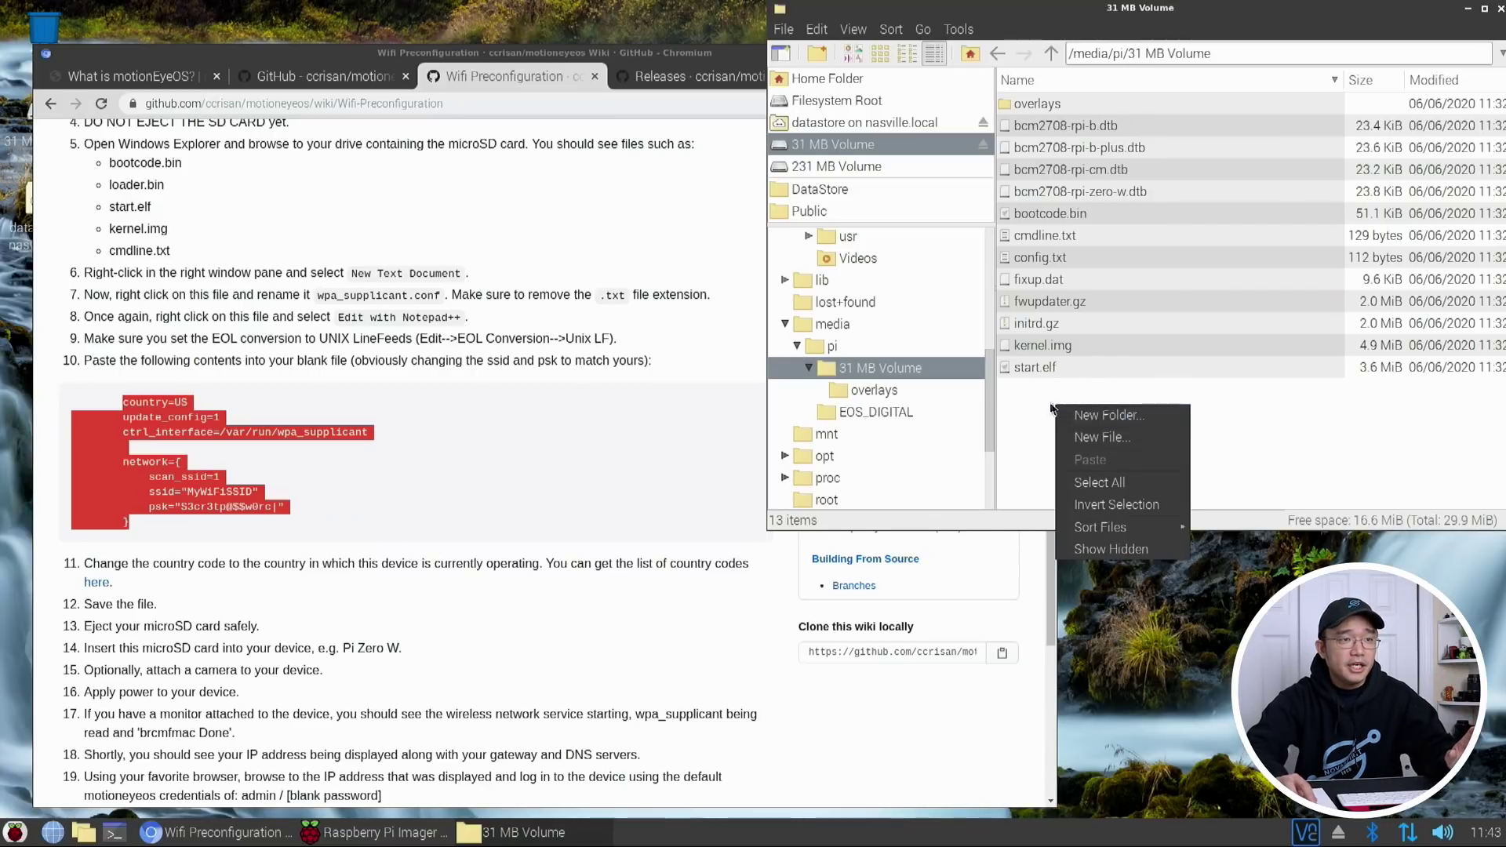
{"action": "left_click", "coordinate": [1101, 436]}
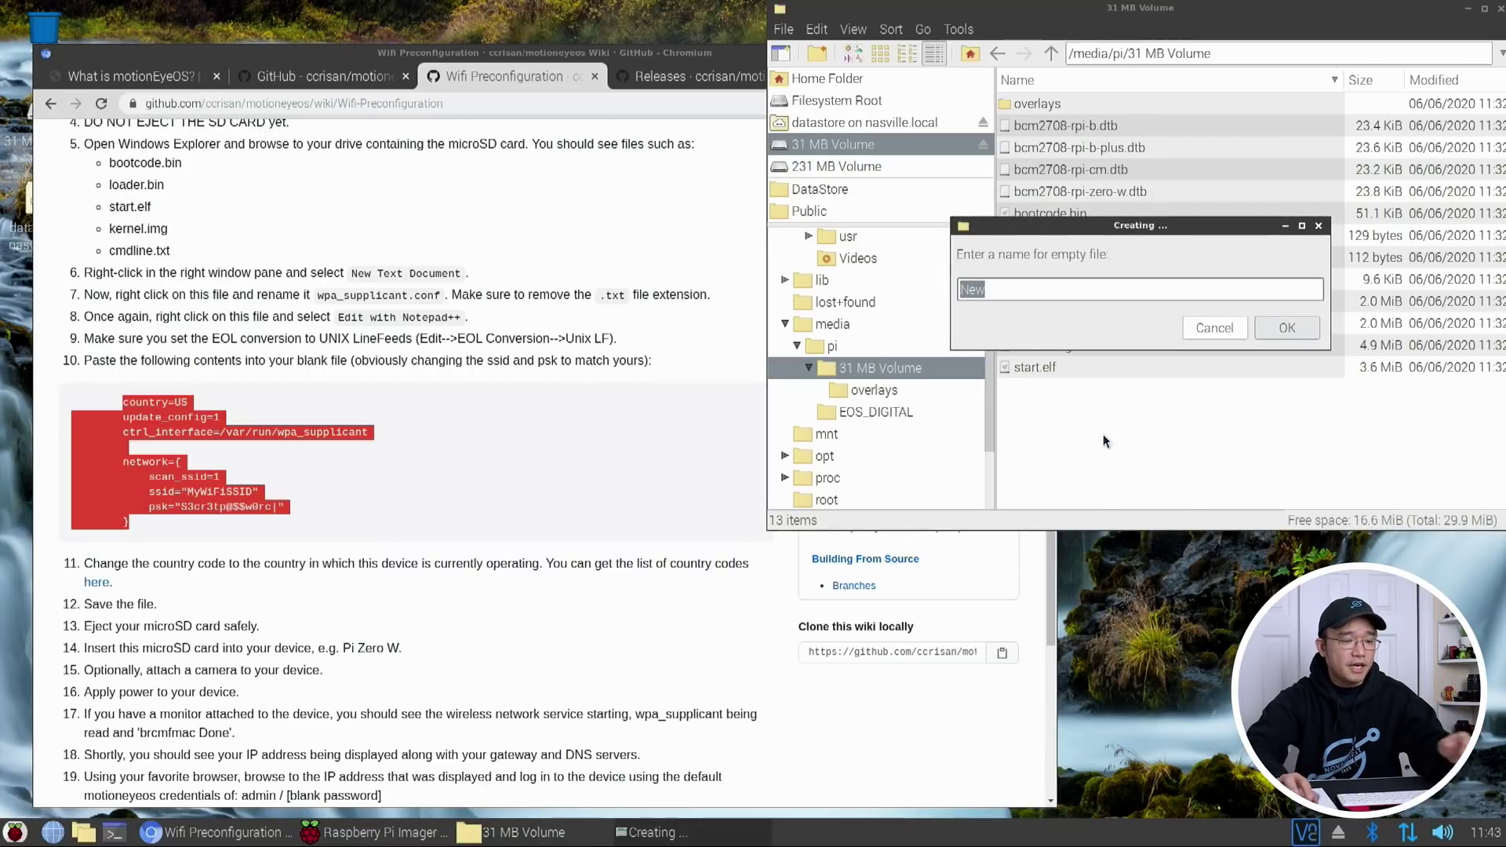
{"action": "type", "text": "wpa_"}
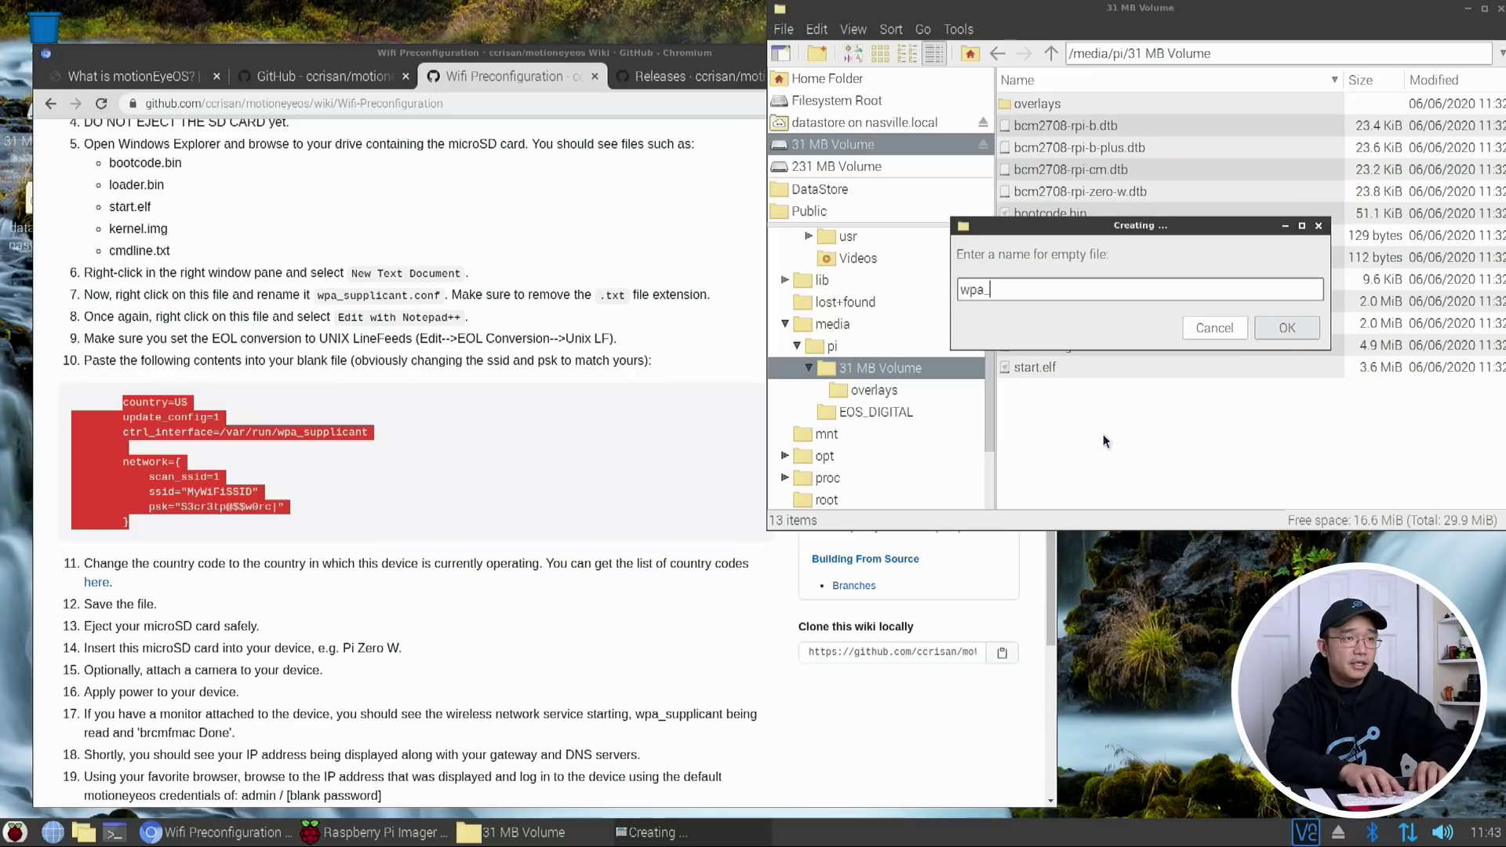
{"action": "type", "text": "suppi"}
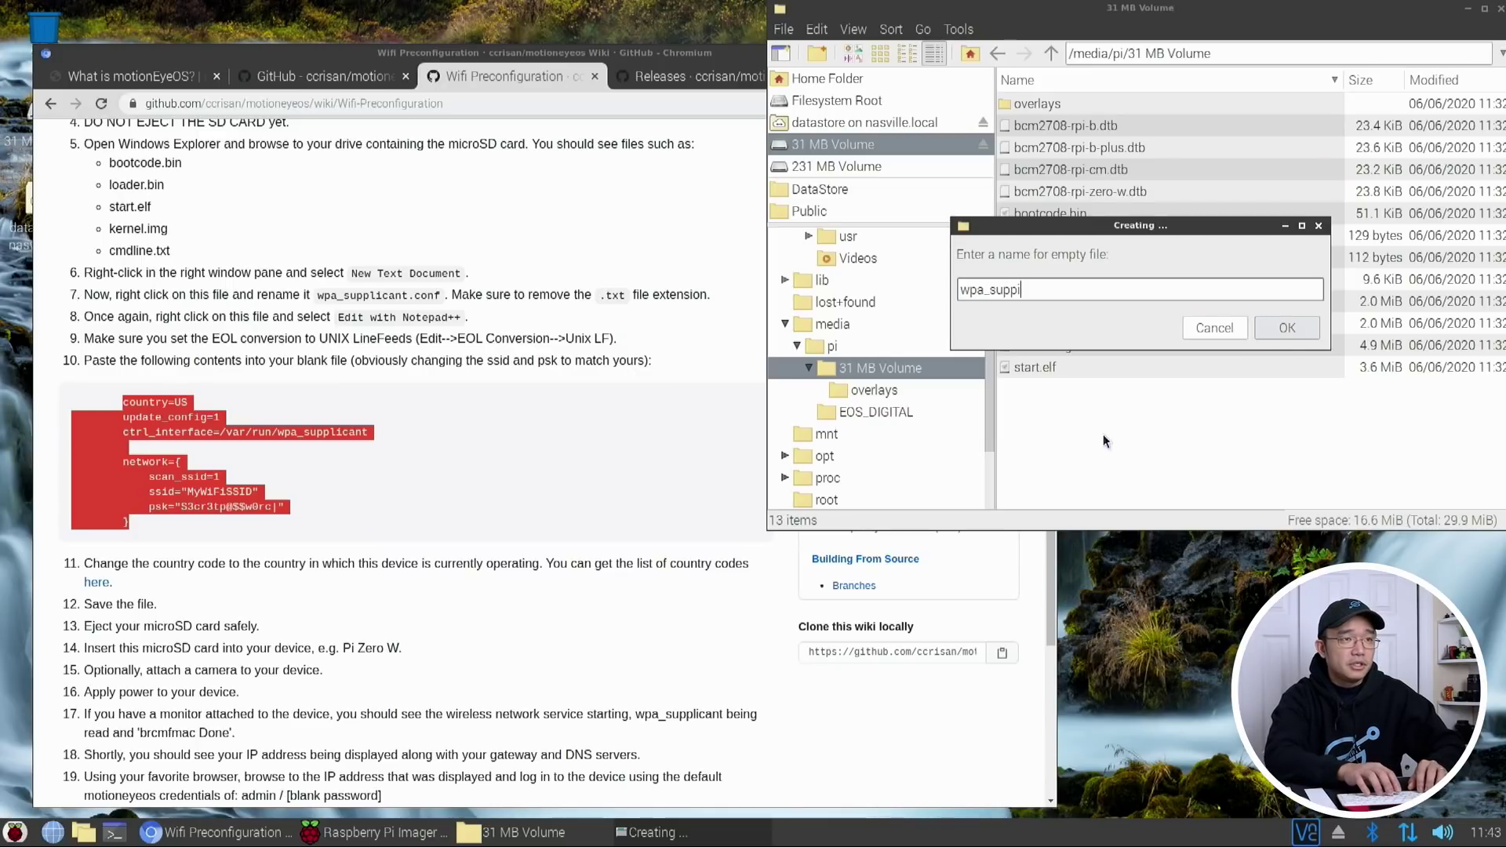
{"action": "type", "text": "licant.conf"}
{"action": "key", "text": "Return"}
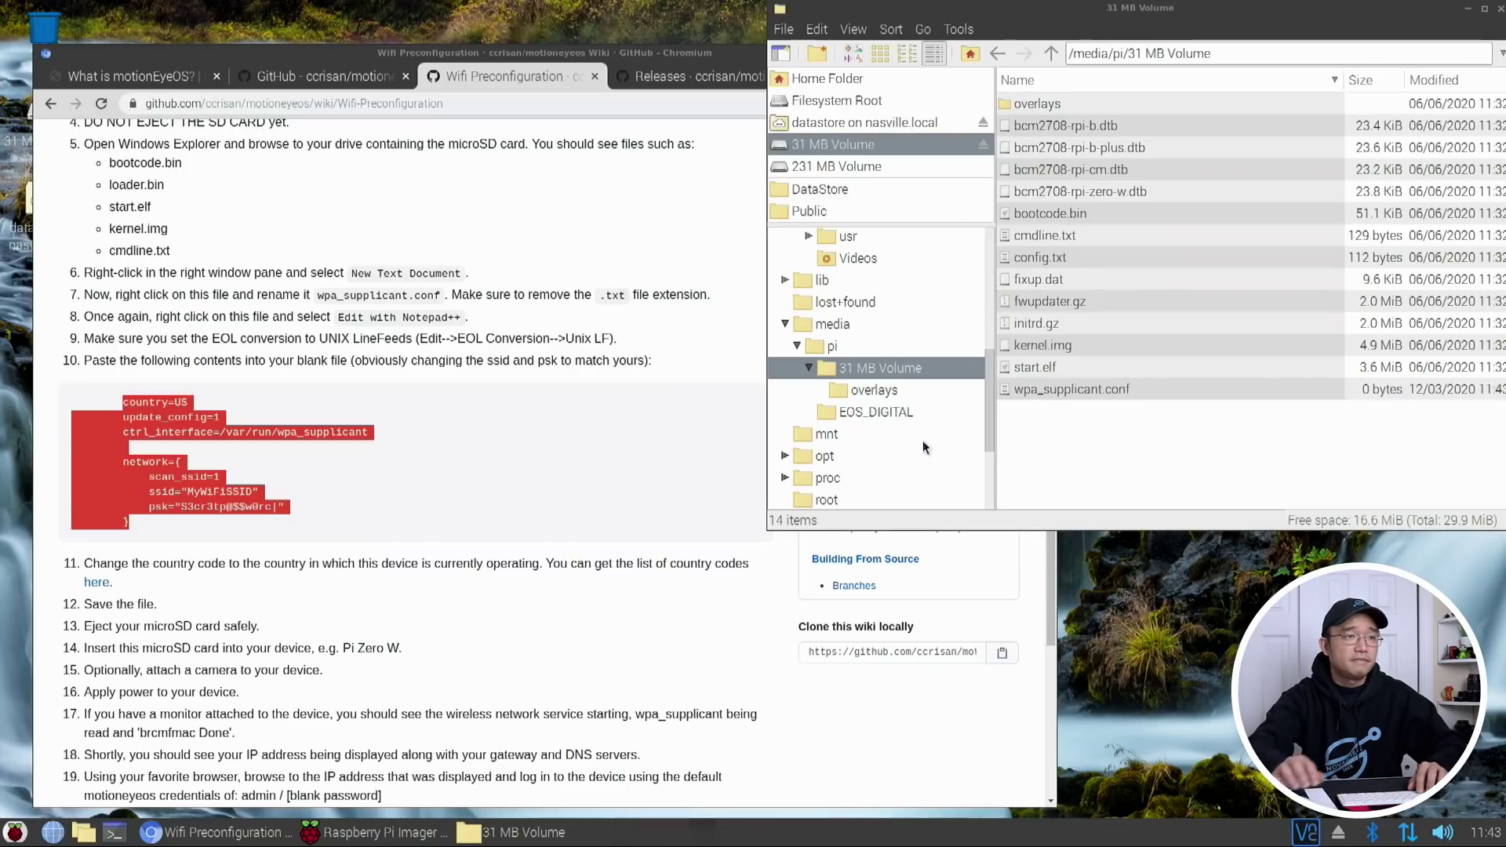
{"action": "right_click", "coordinate": [1095, 389]}
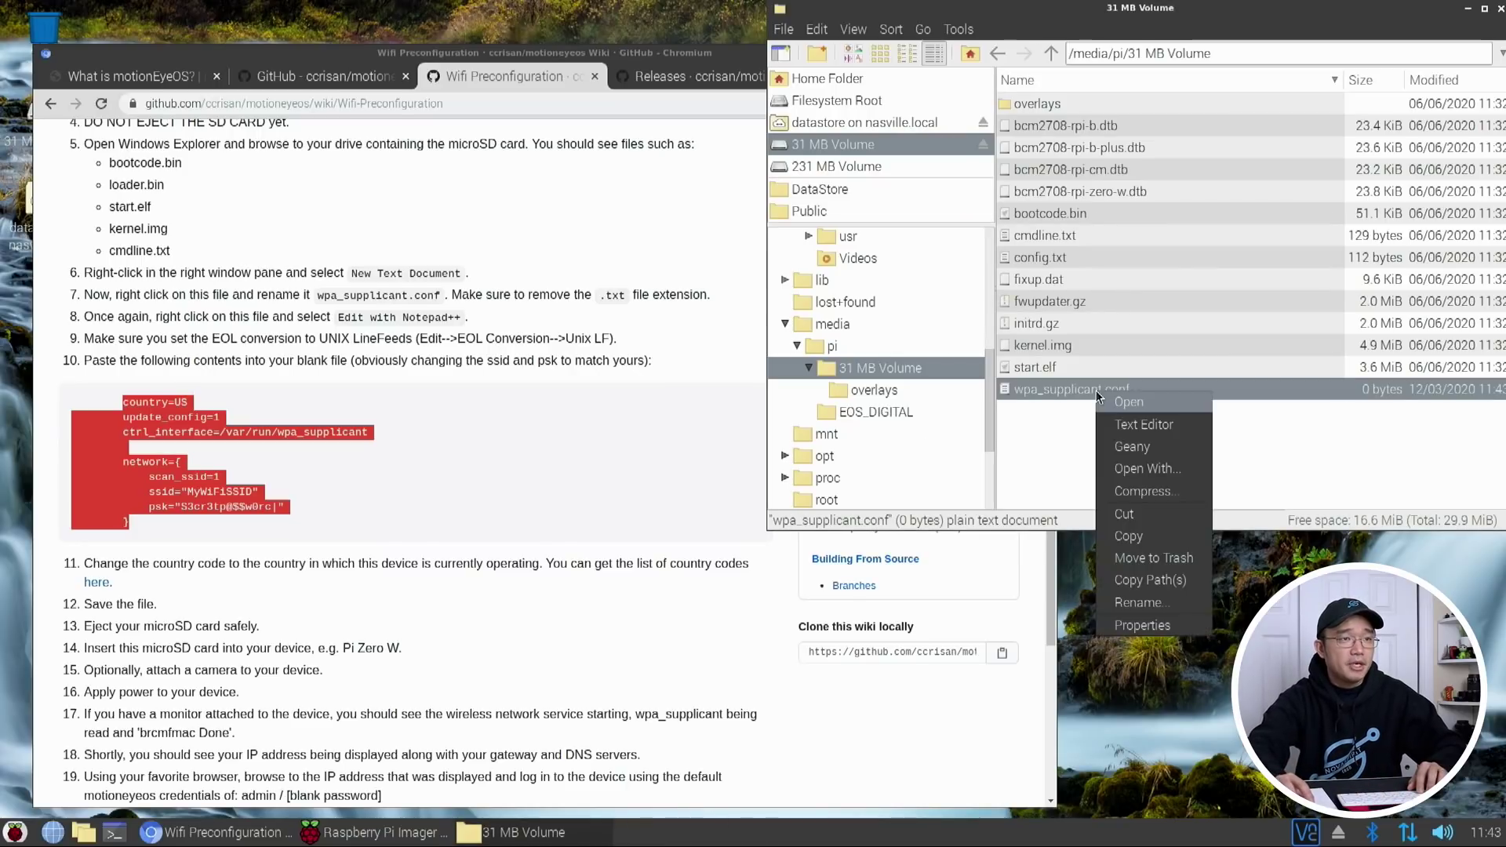
{"action": "left_click", "coordinate": [1119, 425]}
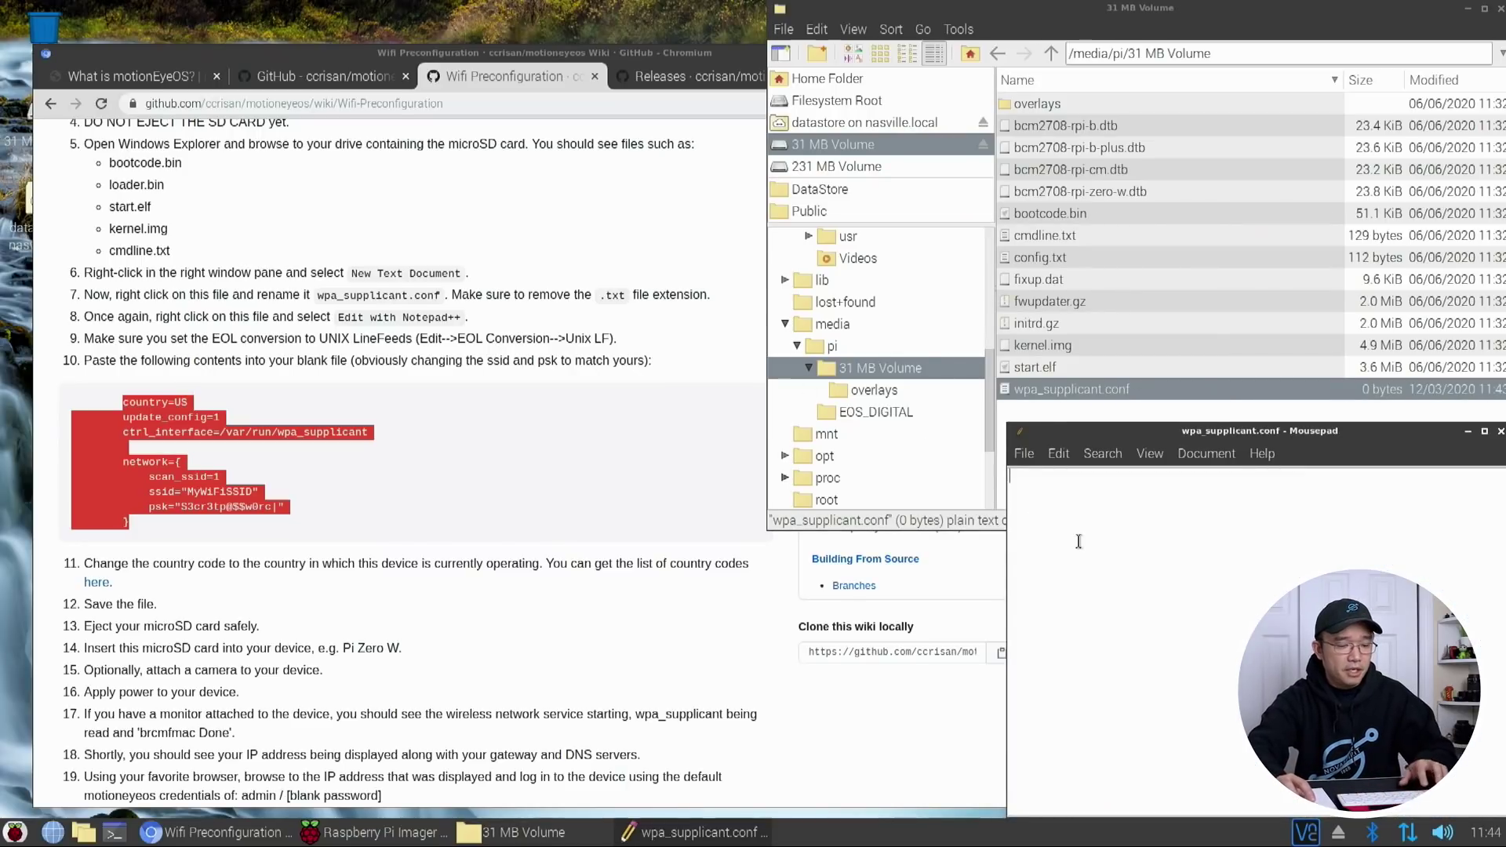
Paste the Wi-Fi configuration into wpa_supplicant.conf and remove the lines' indentation
{"action": "type", "text": "country=US         update_config=1         ctrl_interface=/var/run/wpa_supplicant          network={             scan_ssid=1             ssid=\"MyWiFiSSID\"             psk=\"S3cr3tp@$$w0rc|\"         }"}
{"action": "left_click_drag", "start_coordinate": [1129, 430], "coordinate": [899, 346]}
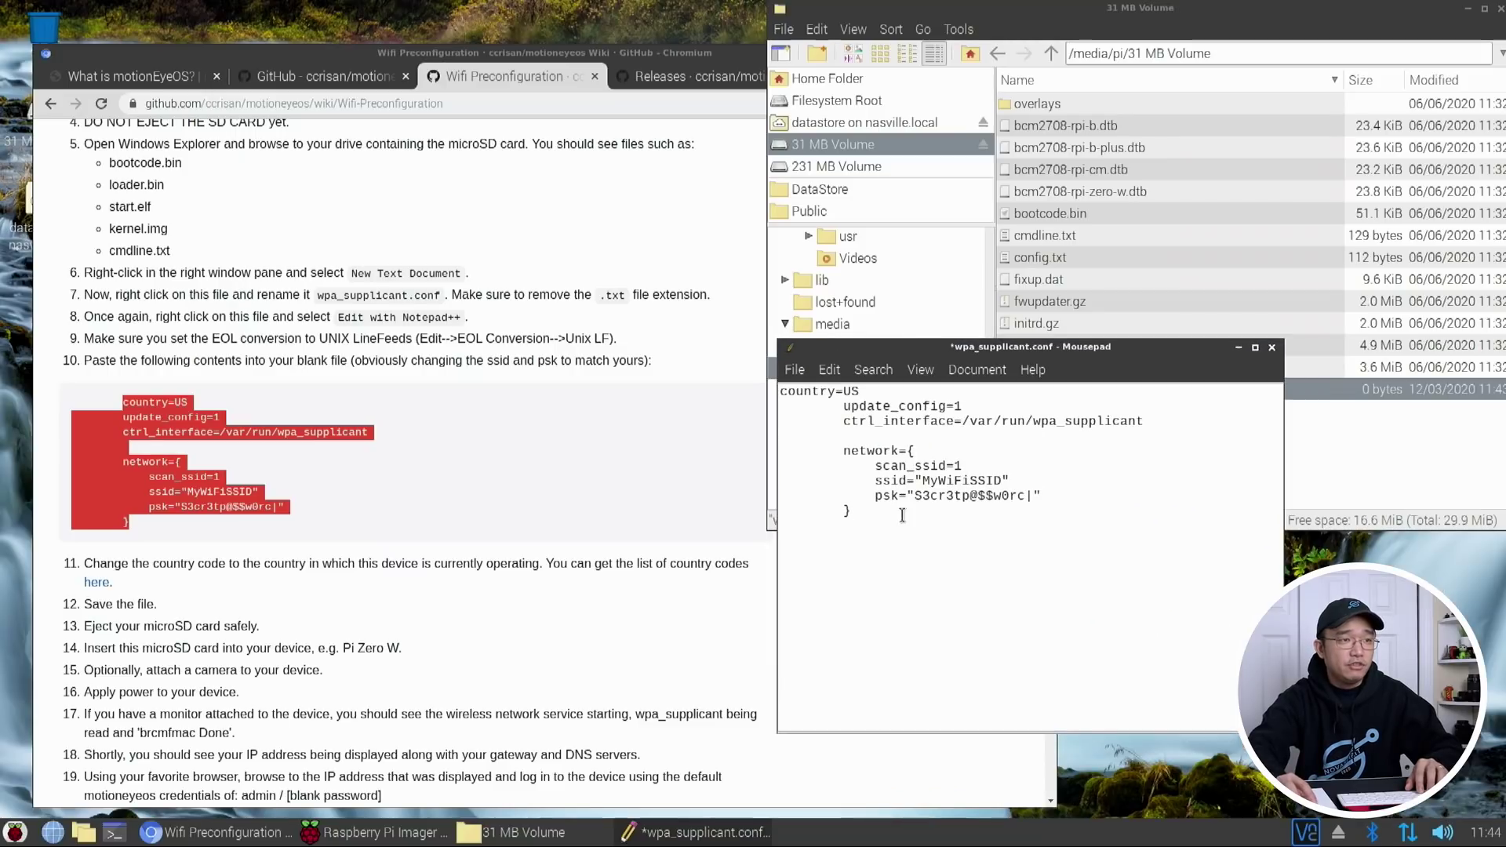
{"action": "left_click_drag", "start_coordinate": [985, 480], "coordinate": [779, 405]}
{"action": "key", "text": "shift+Tab"}
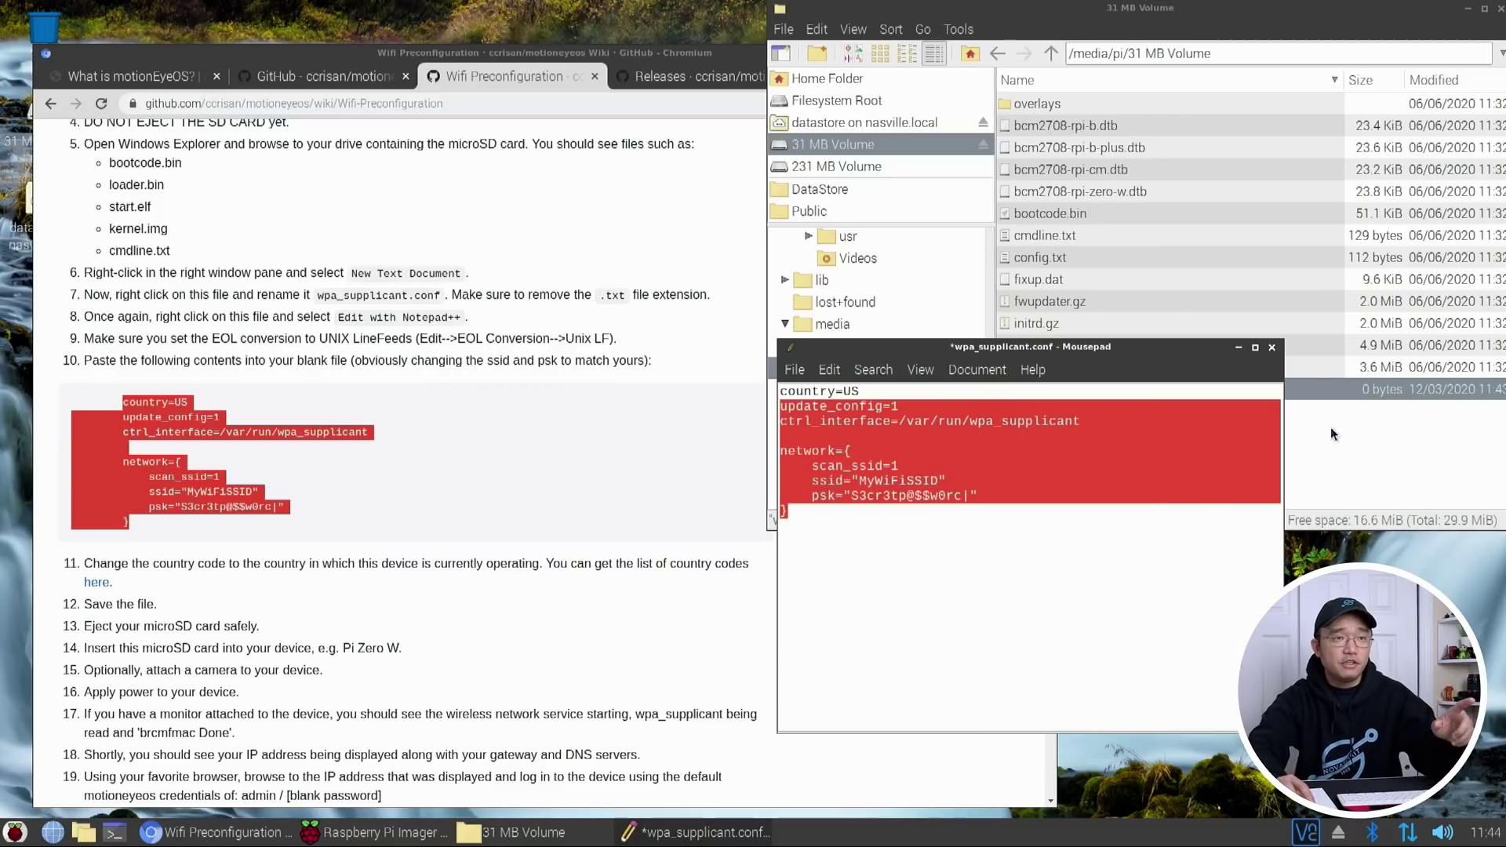
Save the 132-byte wpa_supplicant.conf and close Mousepad
{"action": "left_click", "coordinate": [1313, 412]}
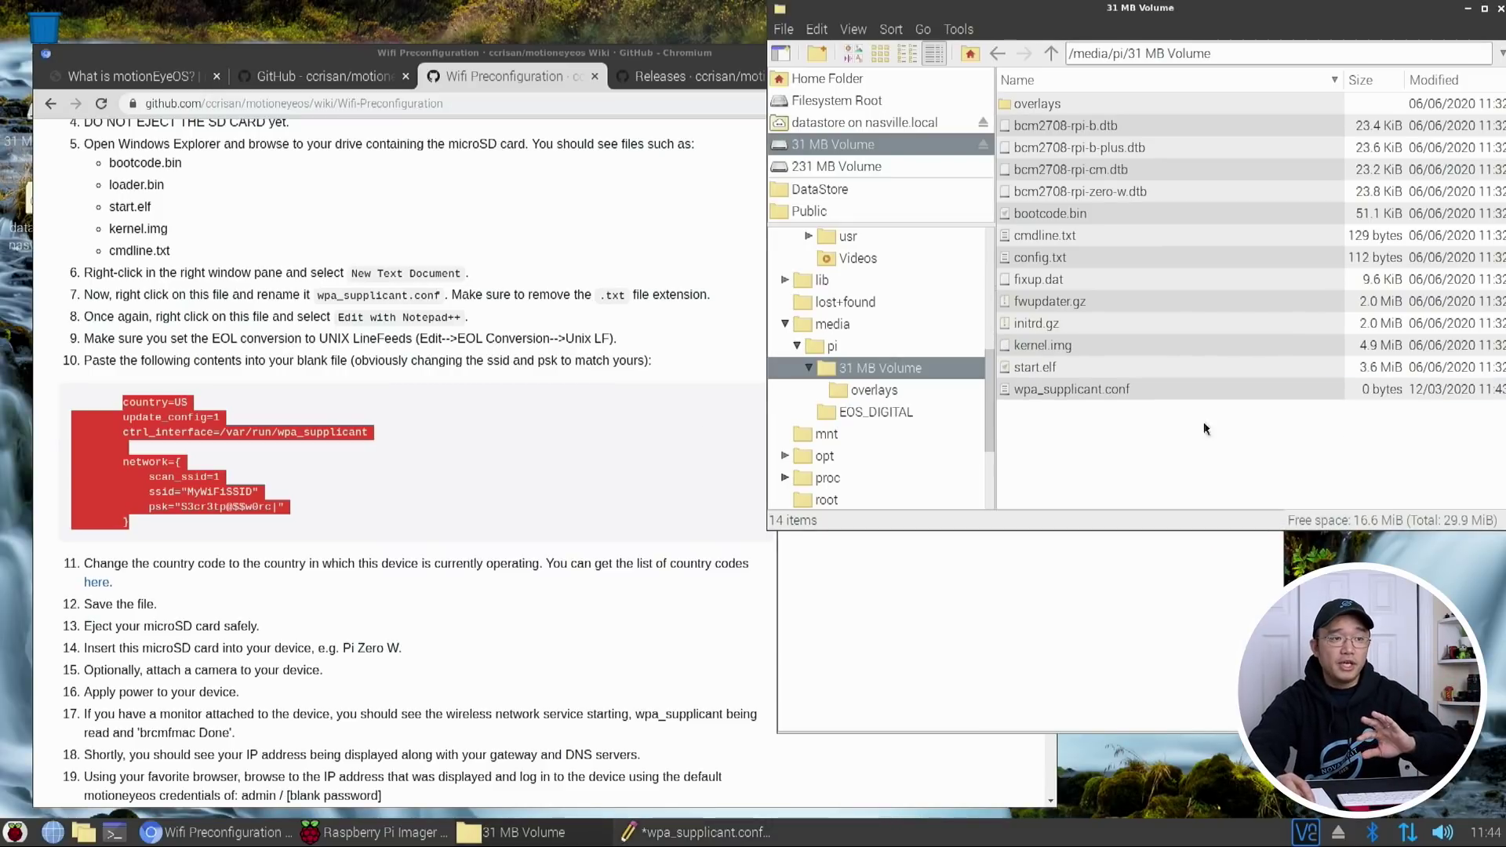
{"action": "left_click", "coordinate": [1066, 640]}
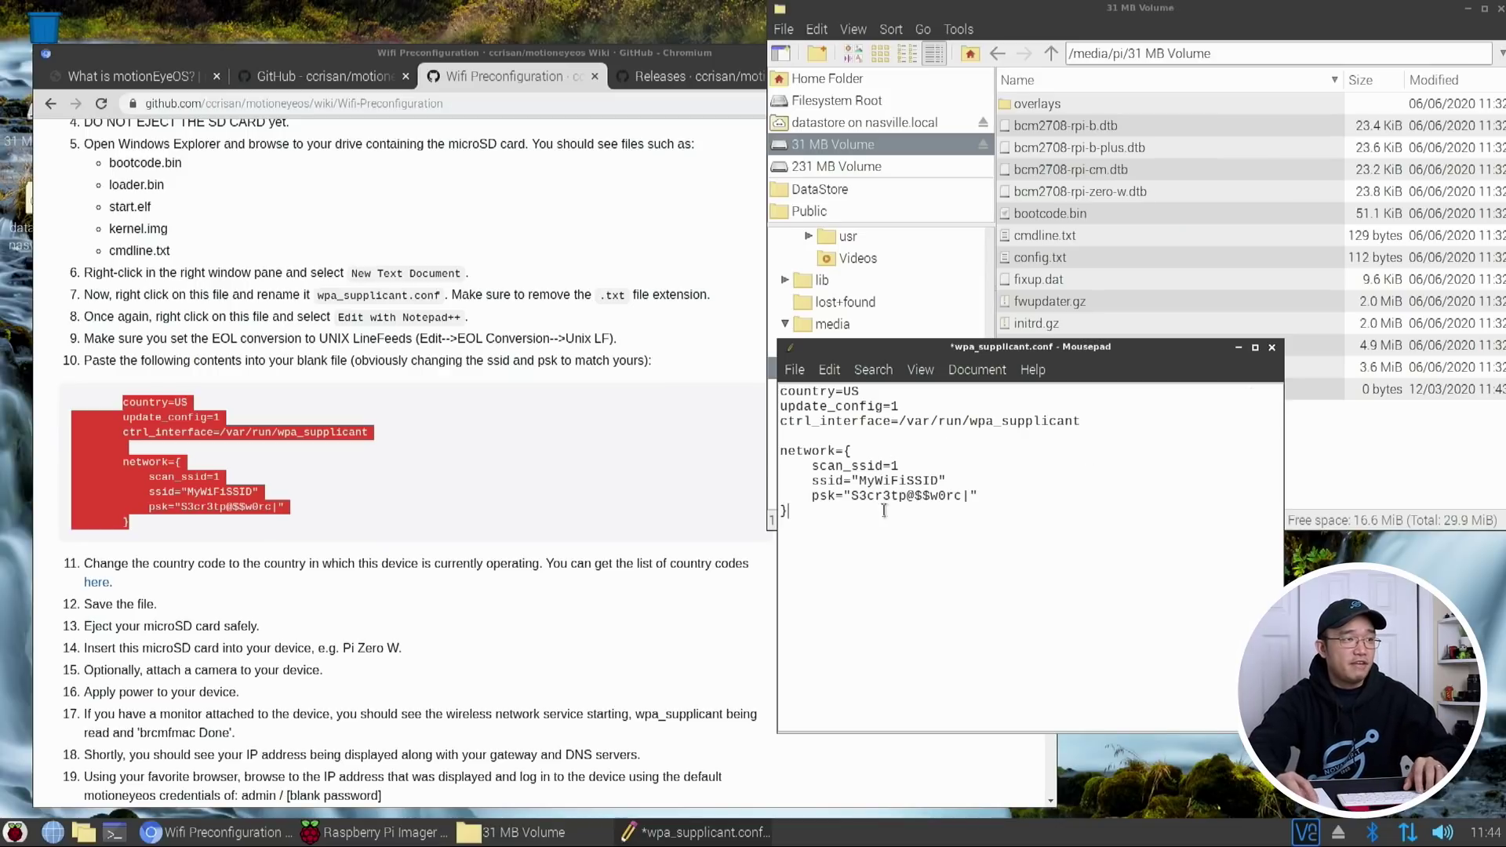
{"action": "key", "text": "ctrl+s"}
{"action": "key", "text": "ctrl+q"}
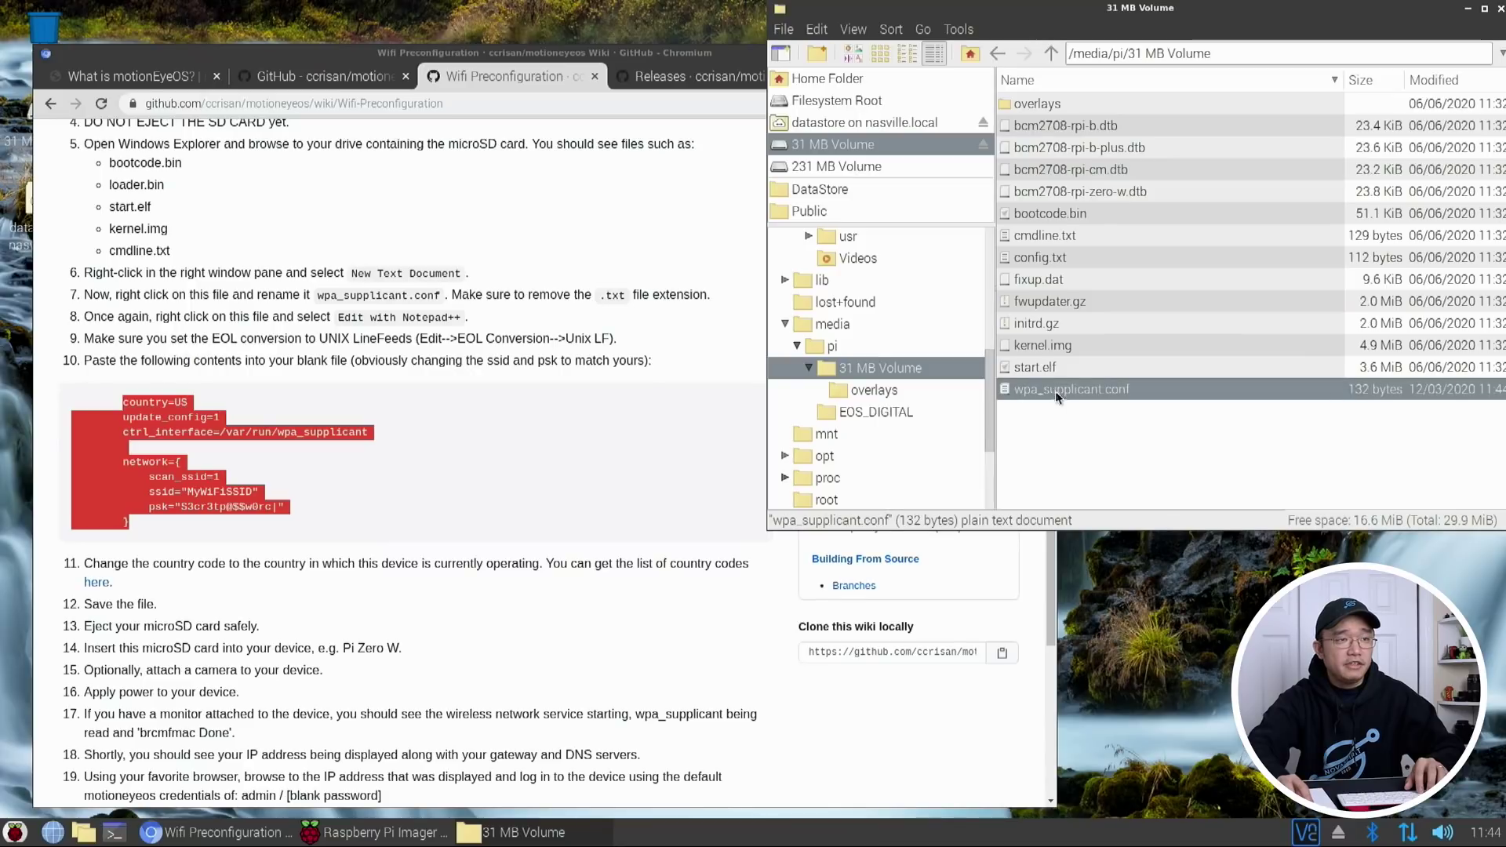
{"action": "left_click", "coordinate": [545, 603]}
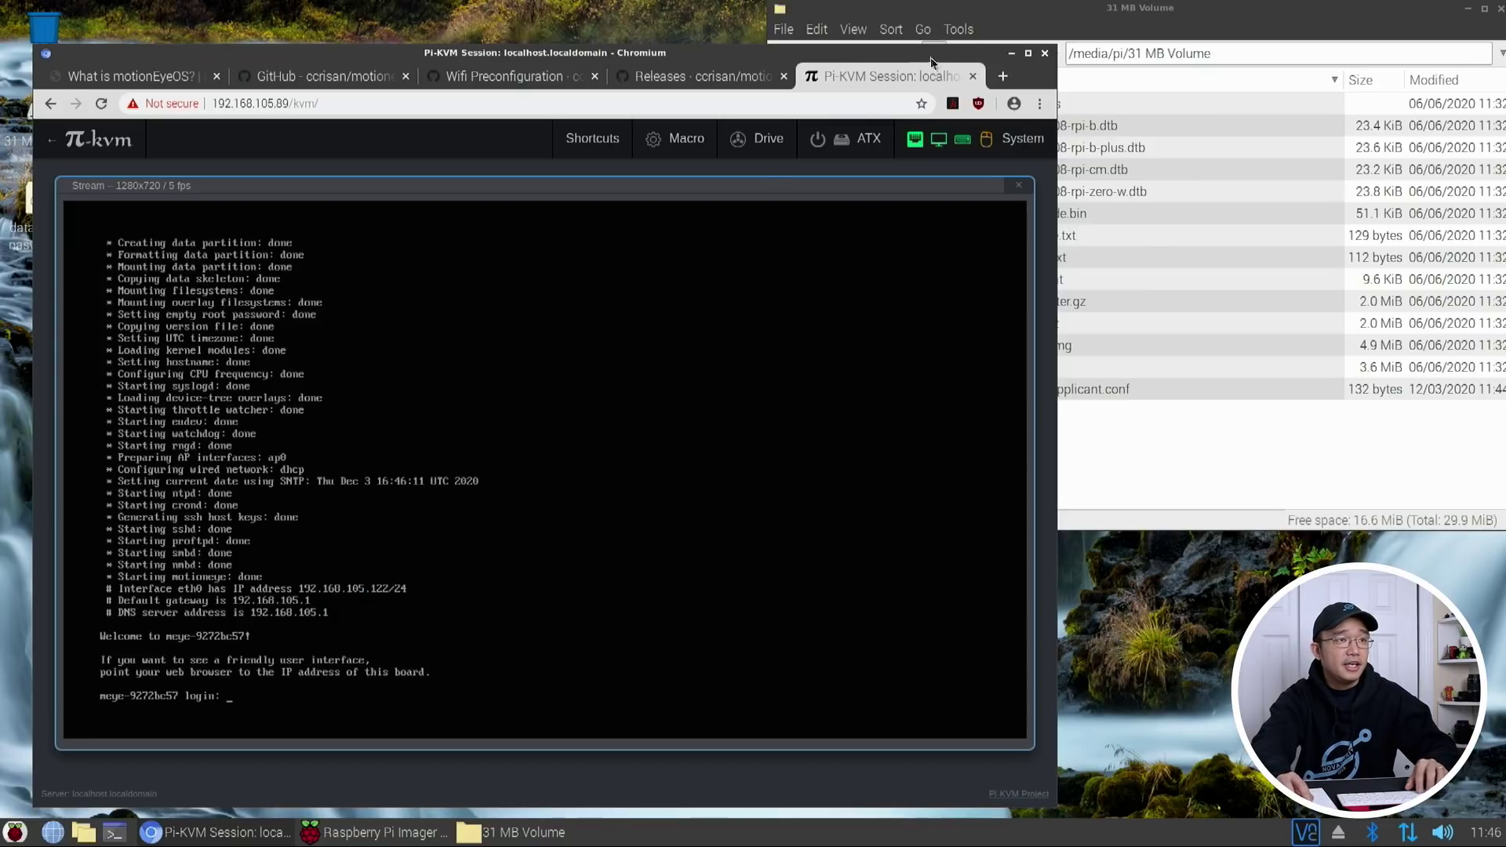
Open a new browser tab once motionEyeOS reaches its login prompt
{"action": "left_click", "coordinate": [1002, 76]}
Load the motionEye interface at 192.168.105.122 and toggle its preferences panel
{"action": "type", "text": "192.168.105.122"}
{"action": "key", "text": "Return"}
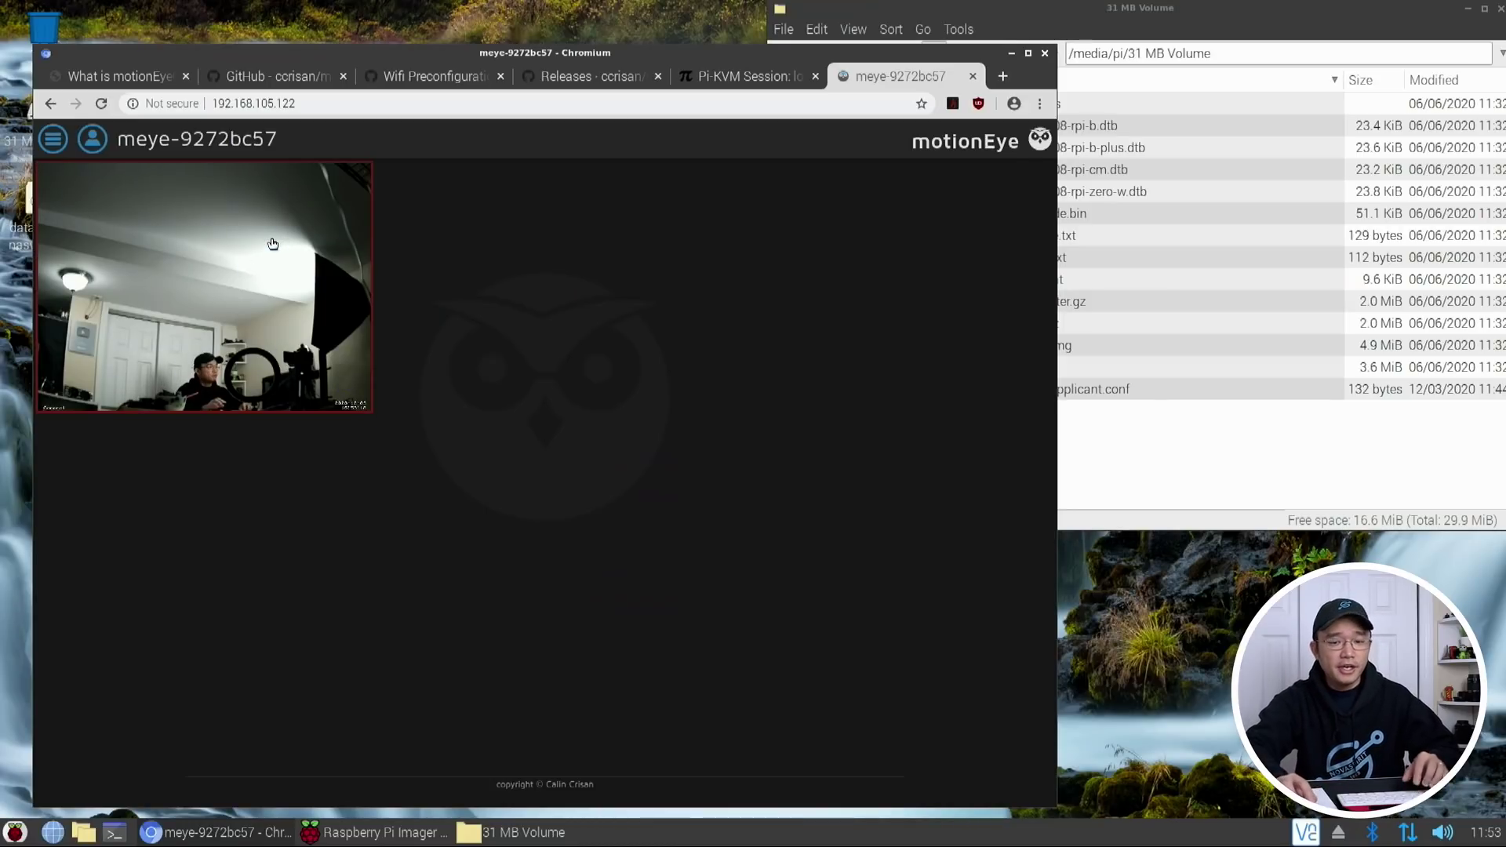
{"action": "left_click", "coordinate": [52, 141]}
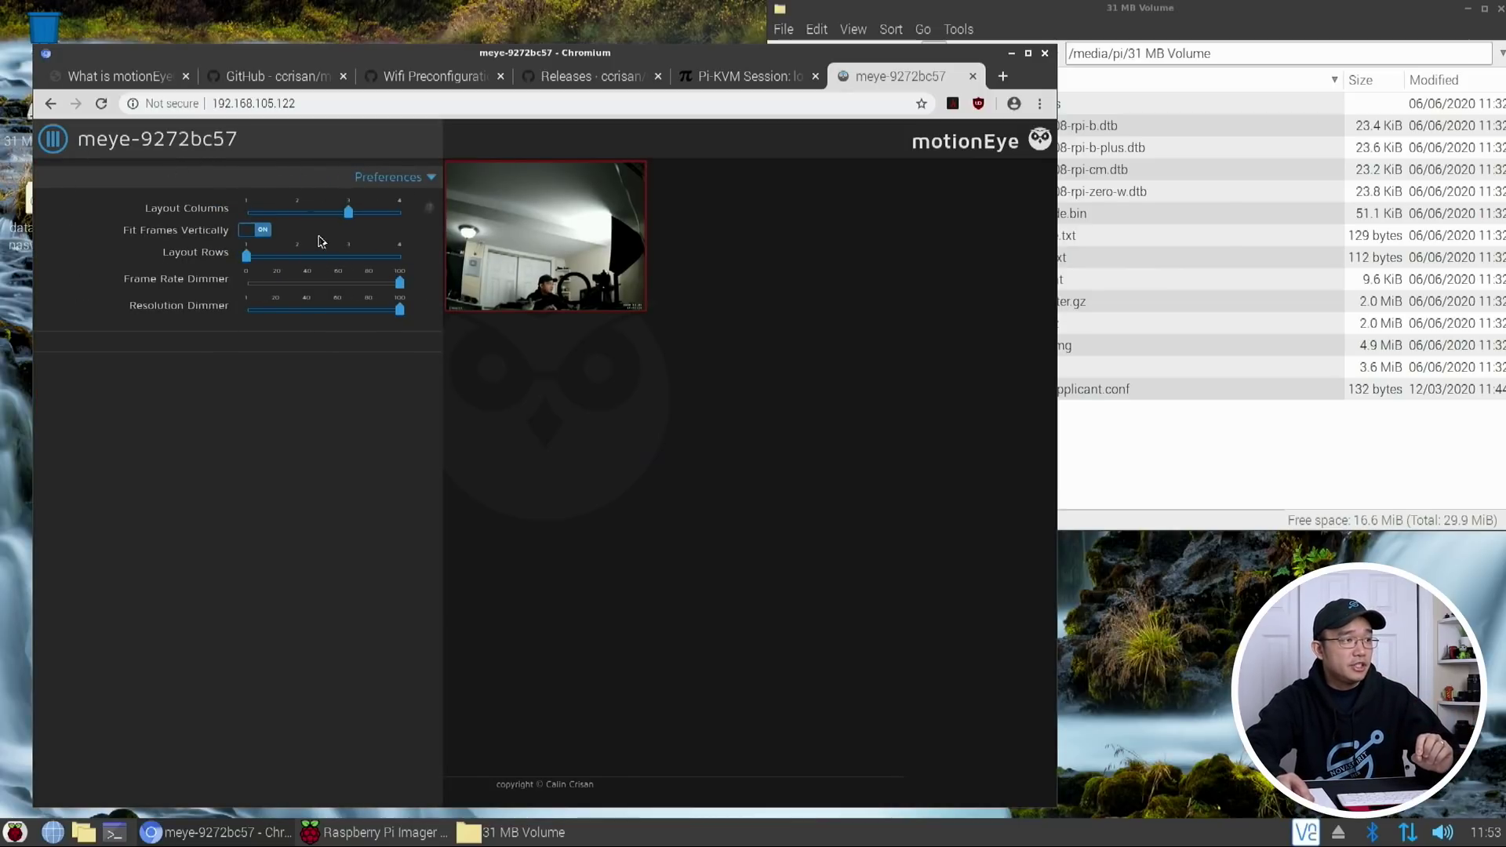
{"action": "left_click", "coordinate": [44, 140]}
Sign in to the motionEye device as admin
{"action": "left_click", "coordinate": [105, 138]}
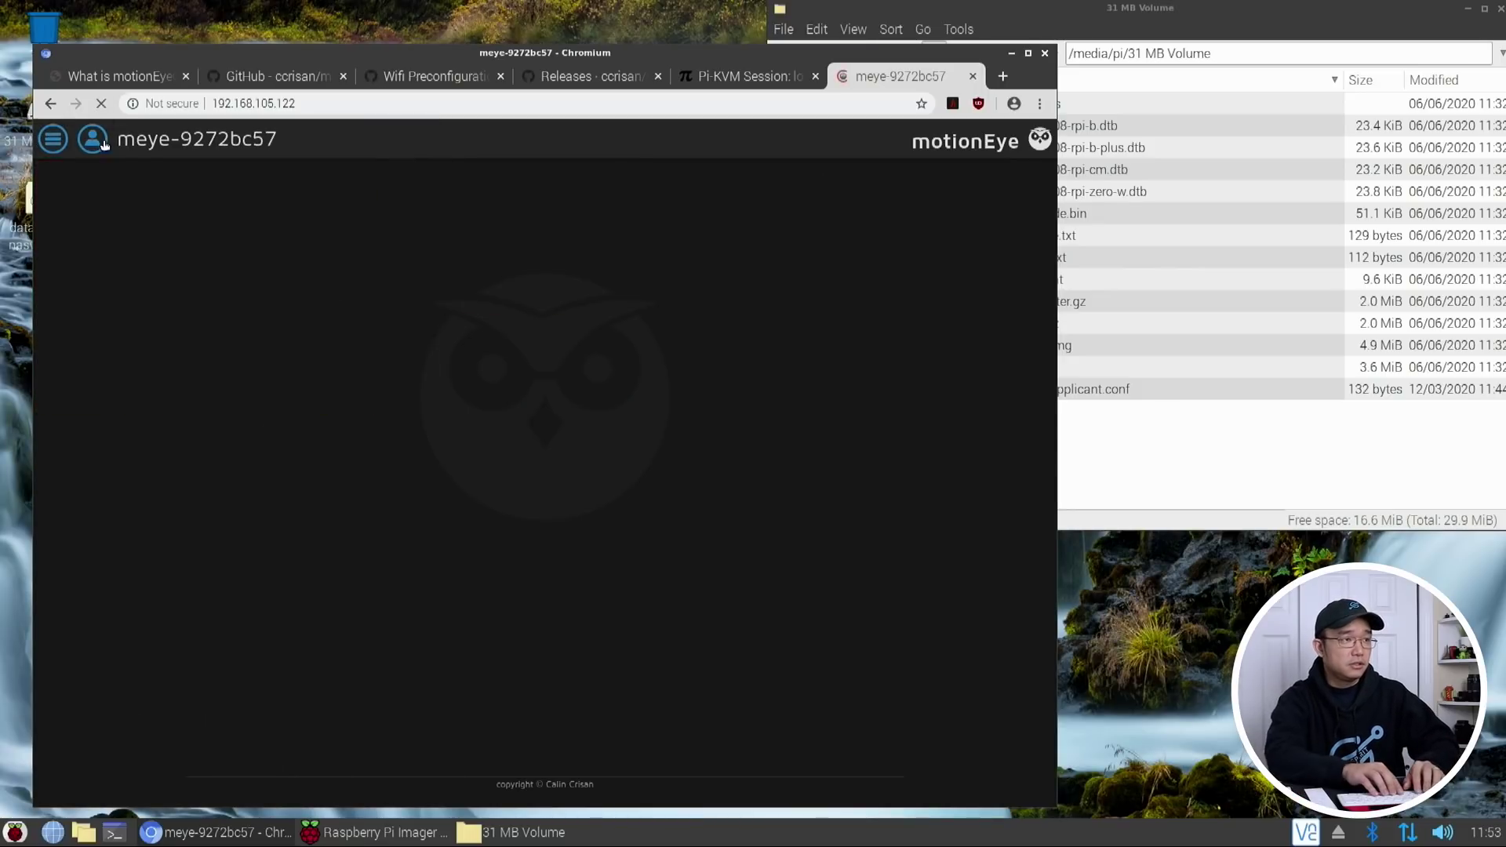
{"action": "type", "text": "admin"}
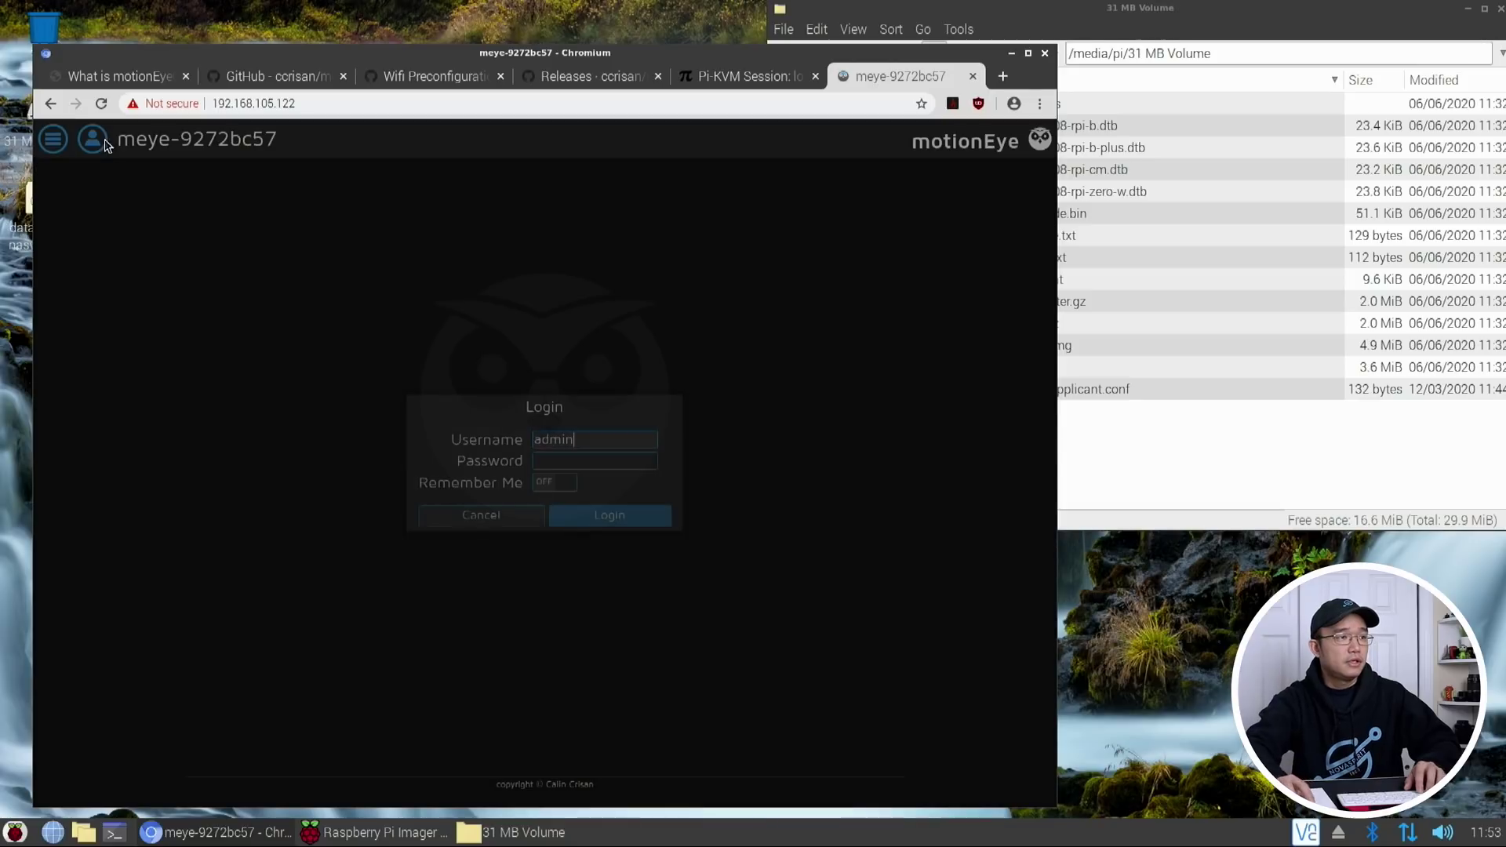
{"action": "key", "text": "Return"}
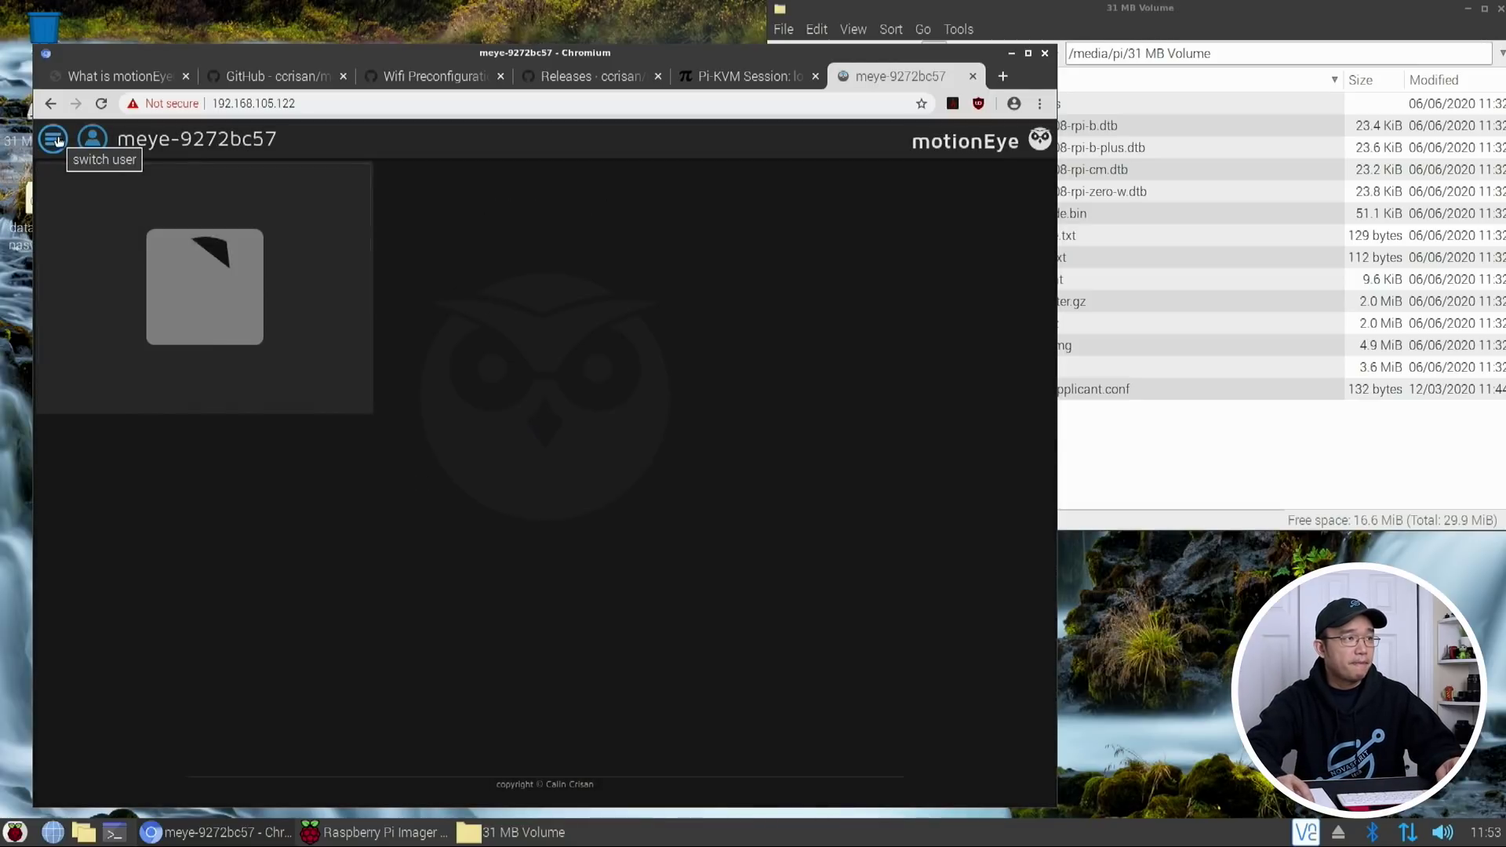
Enable Samba write support under Services, apply, and confirm the reboot
{"action": "left_click", "coordinate": [55, 139]}
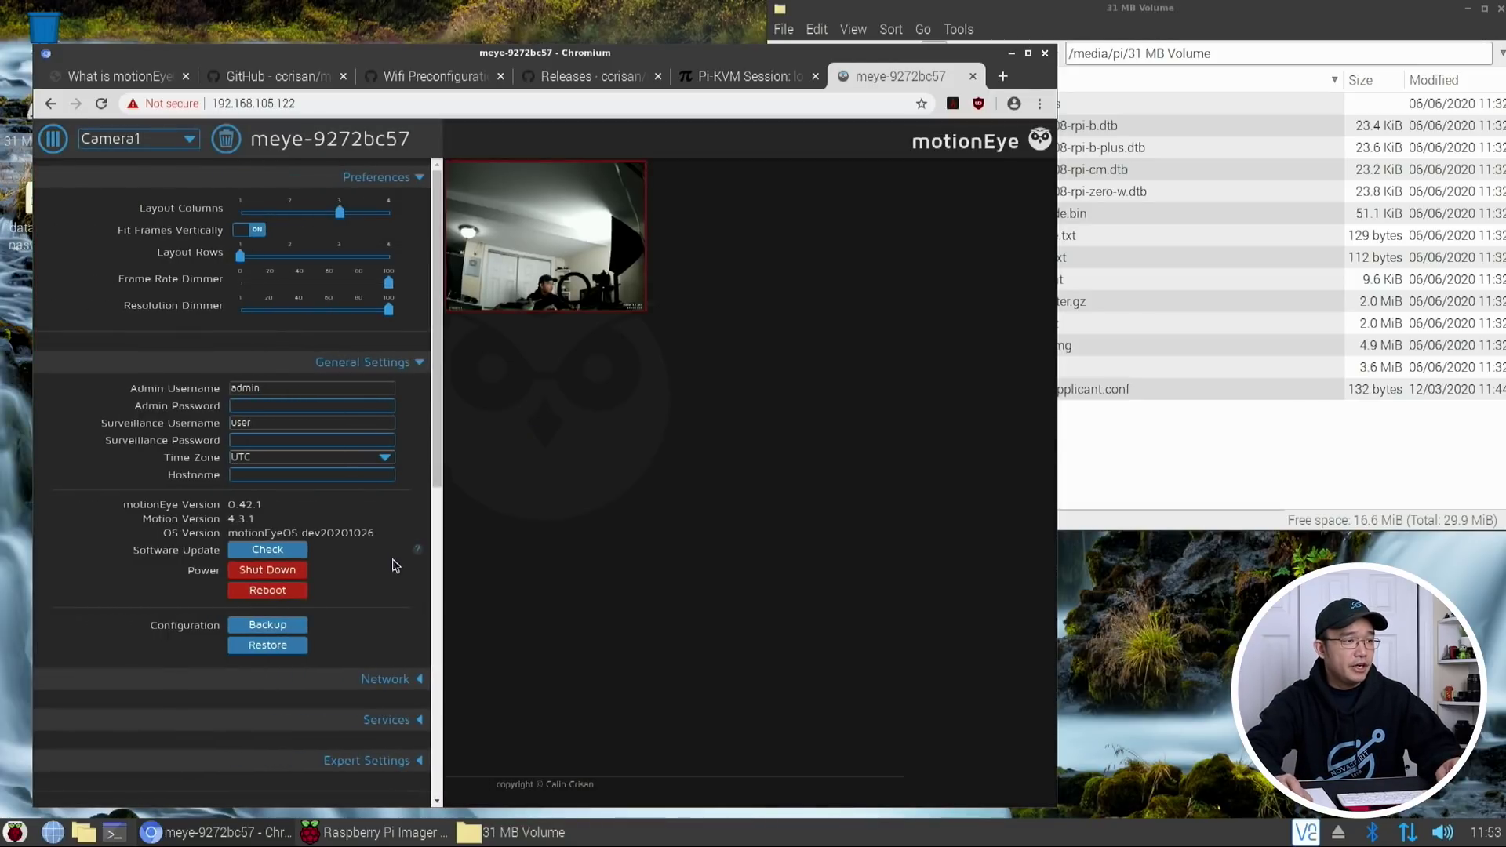
{"action": "scroll", "coordinate": [392, 566], "scroll_direction": "down", "scroll_amount": 3}
{"action": "scroll", "coordinate": [392, 566], "scroll_direction": "up", "scroll_amount": 3}
{"action": "scroll", "coordinate": [393, 566], "scroll_direction": "down", "scroll_amount": 3}
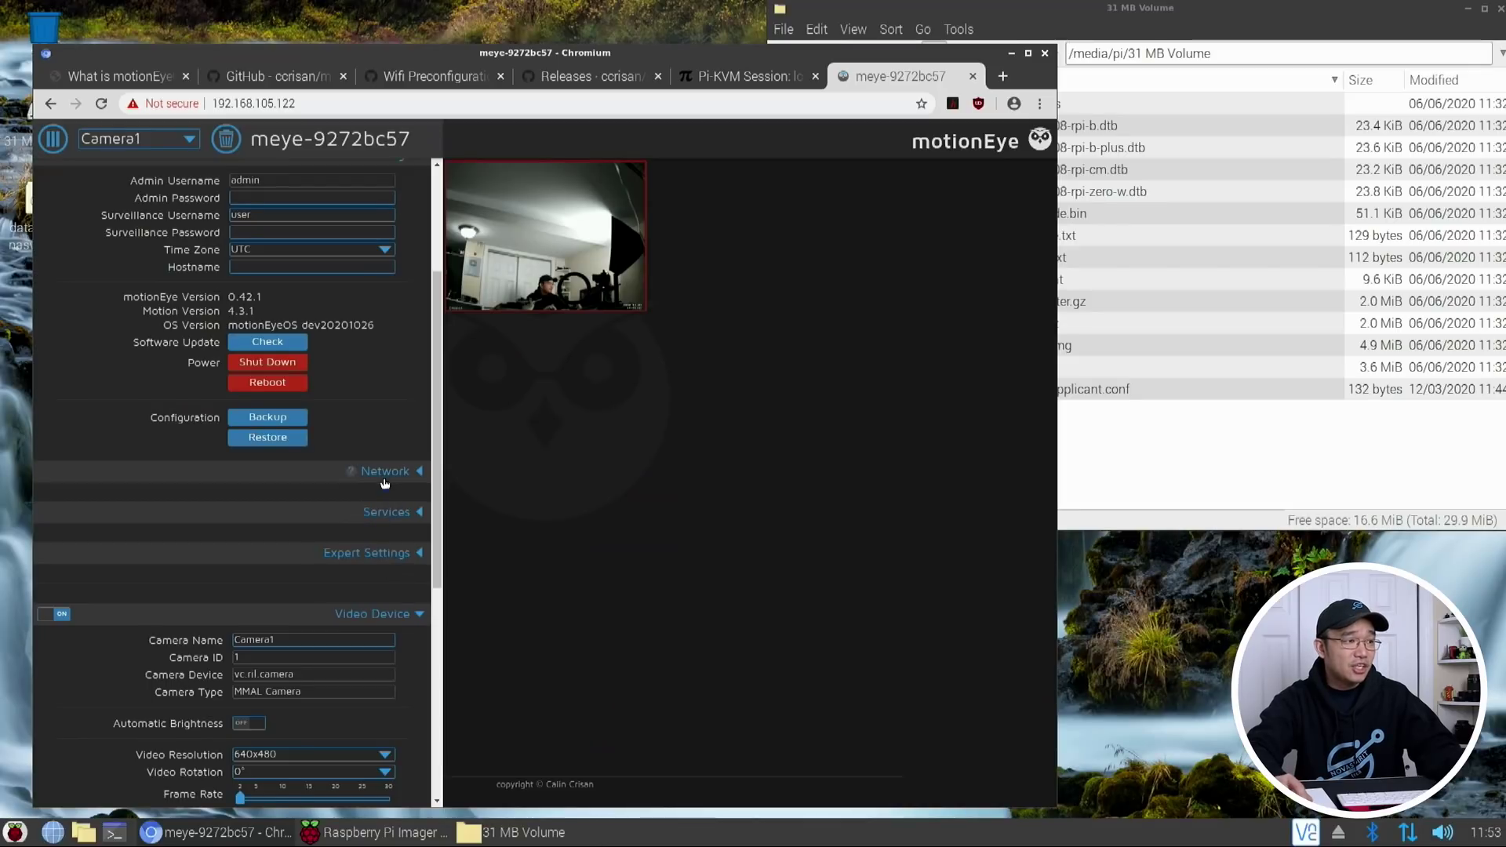
{"action": "left_click", "coordinate": [378, 511]}
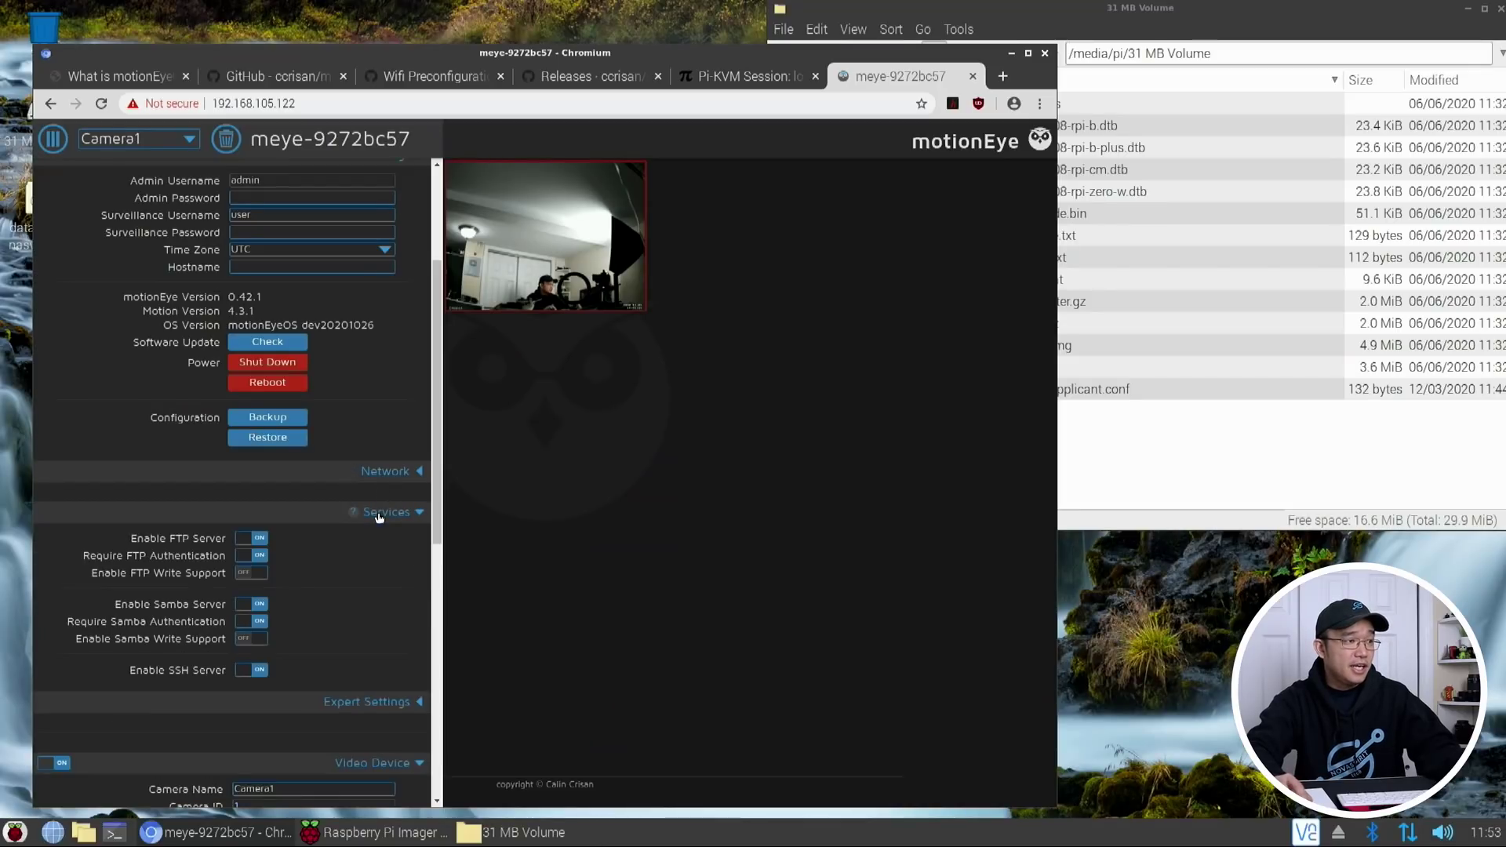
{"action": "left_click", "coordinate": [251, 639]}
{"action": "left_click", "coordinate": [404, 140]}
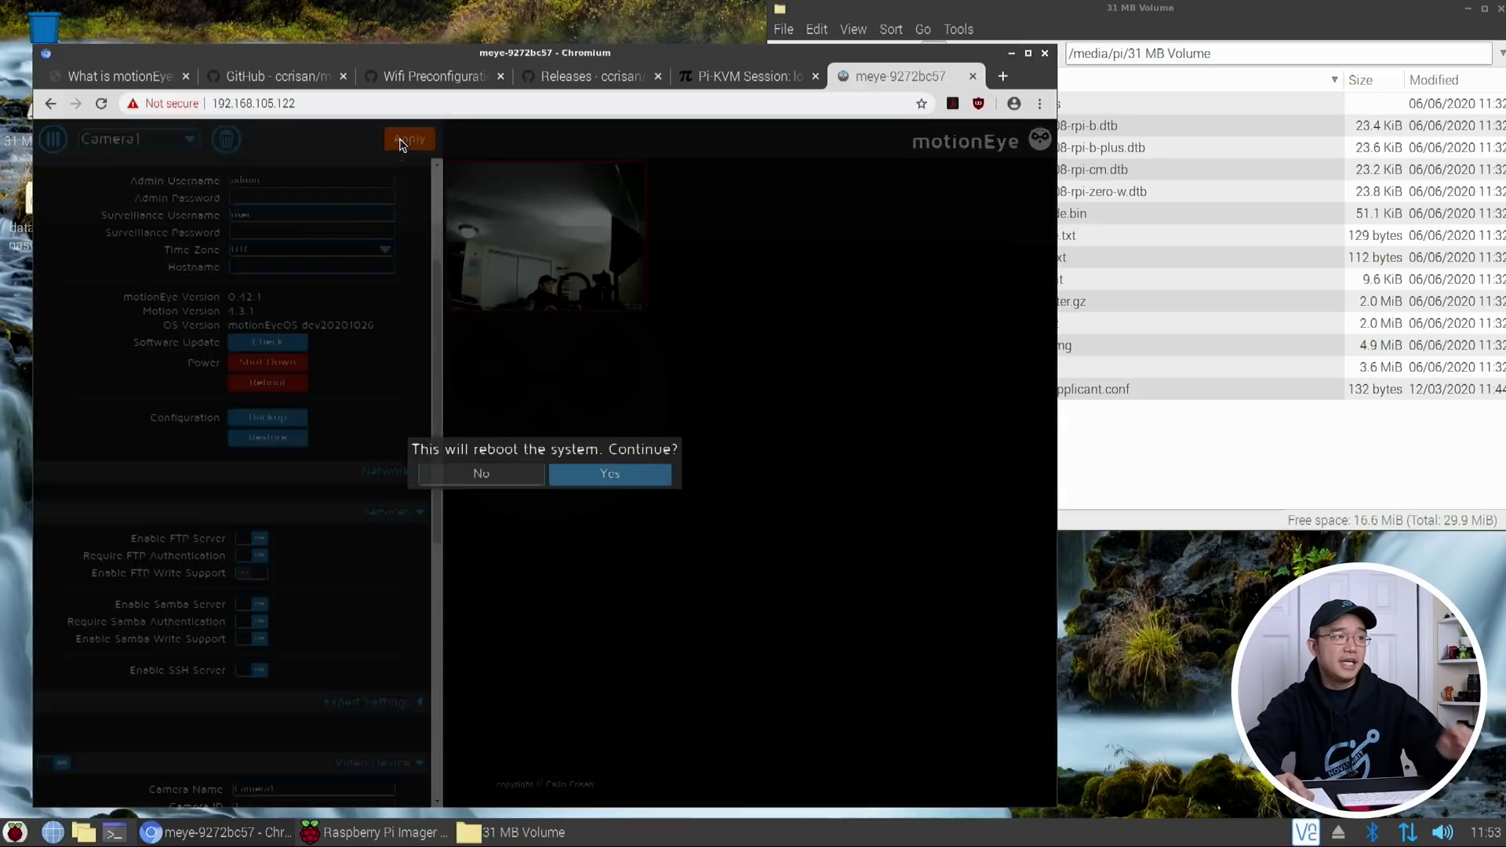
{"action": "left_click", "coordinate": [627, 474]}
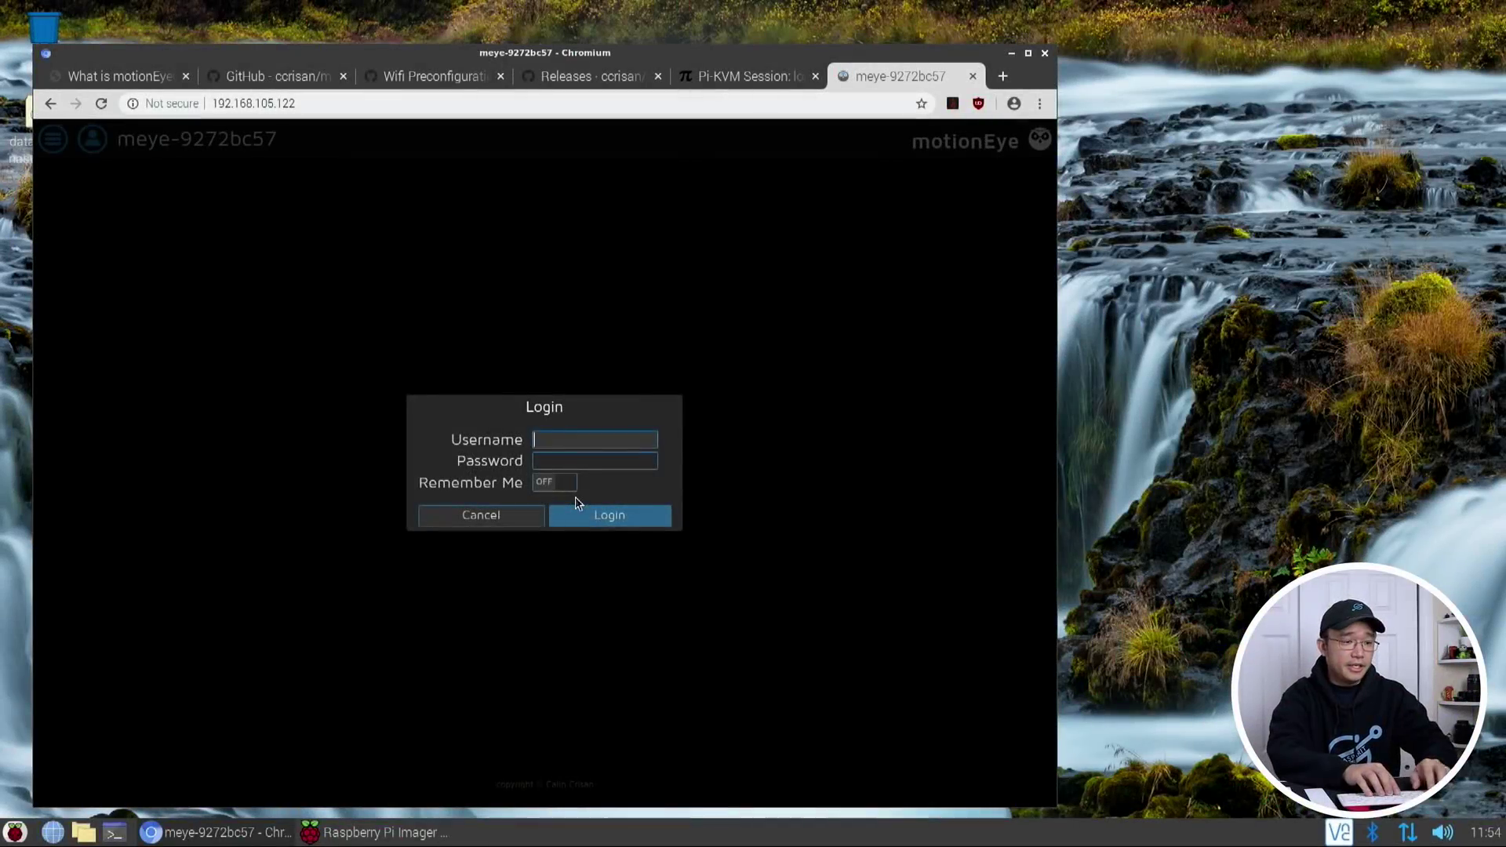
Sign back in as admin, open a tab for 192.168.105.130, and return to the first tab
{"action": "type", "text": "admin"}
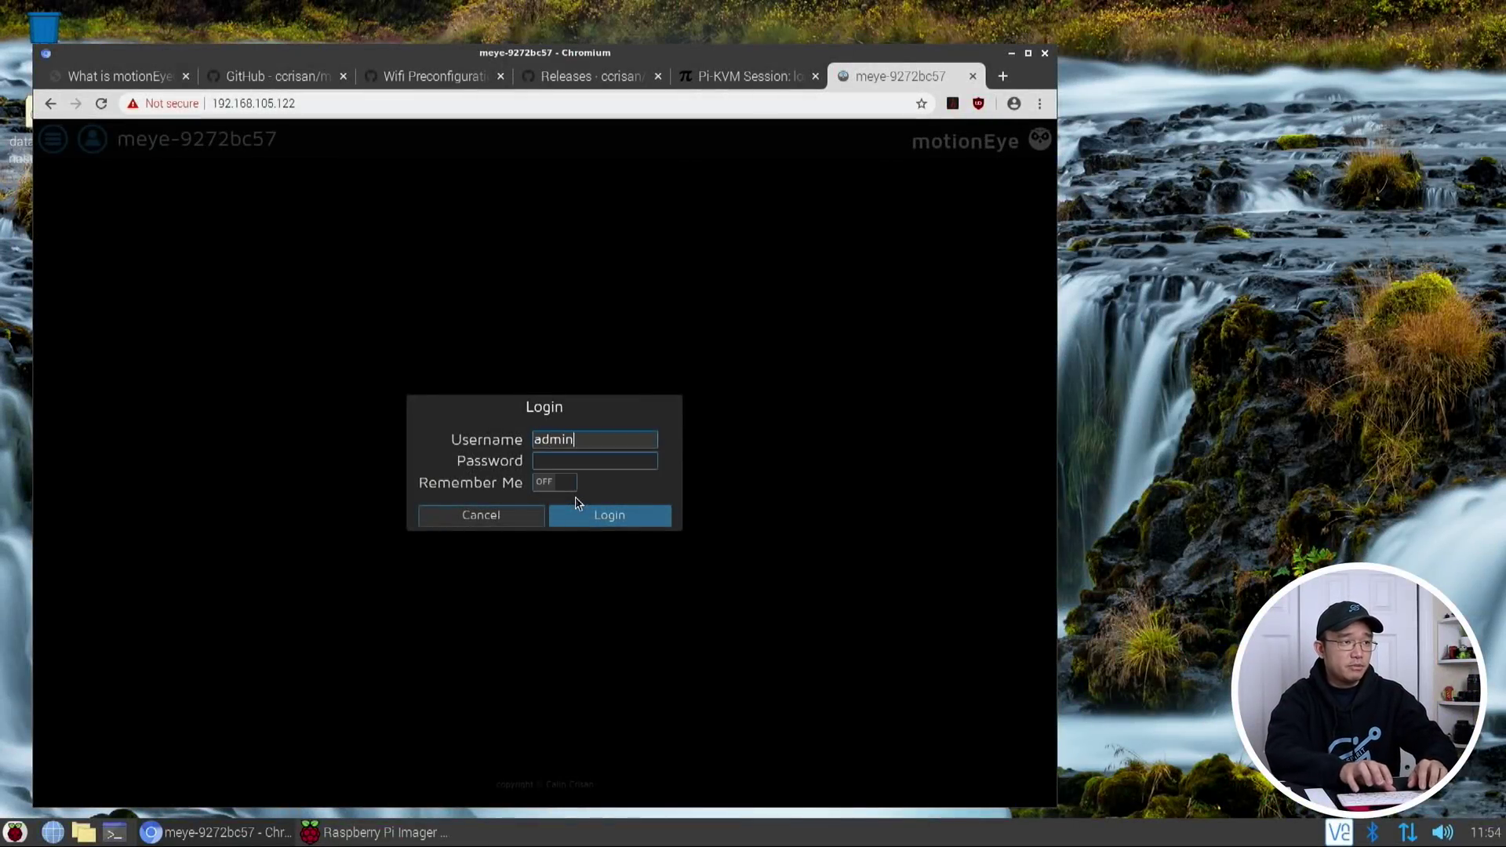
{"action": "left_click", "coordinate": [577, 508]}
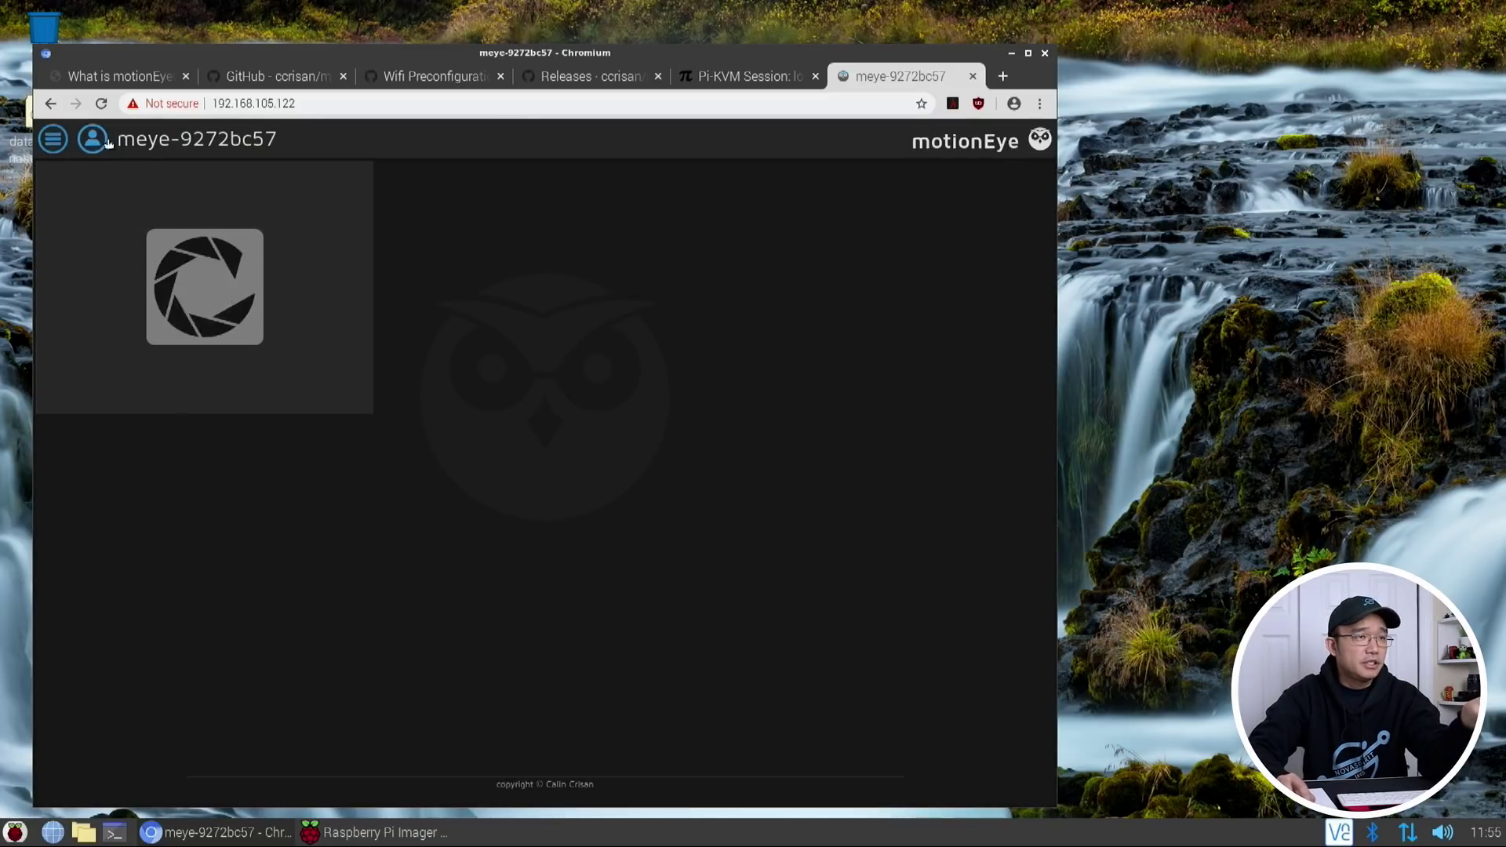
{"action": "left_click", "coordinate": [1002, 77]}
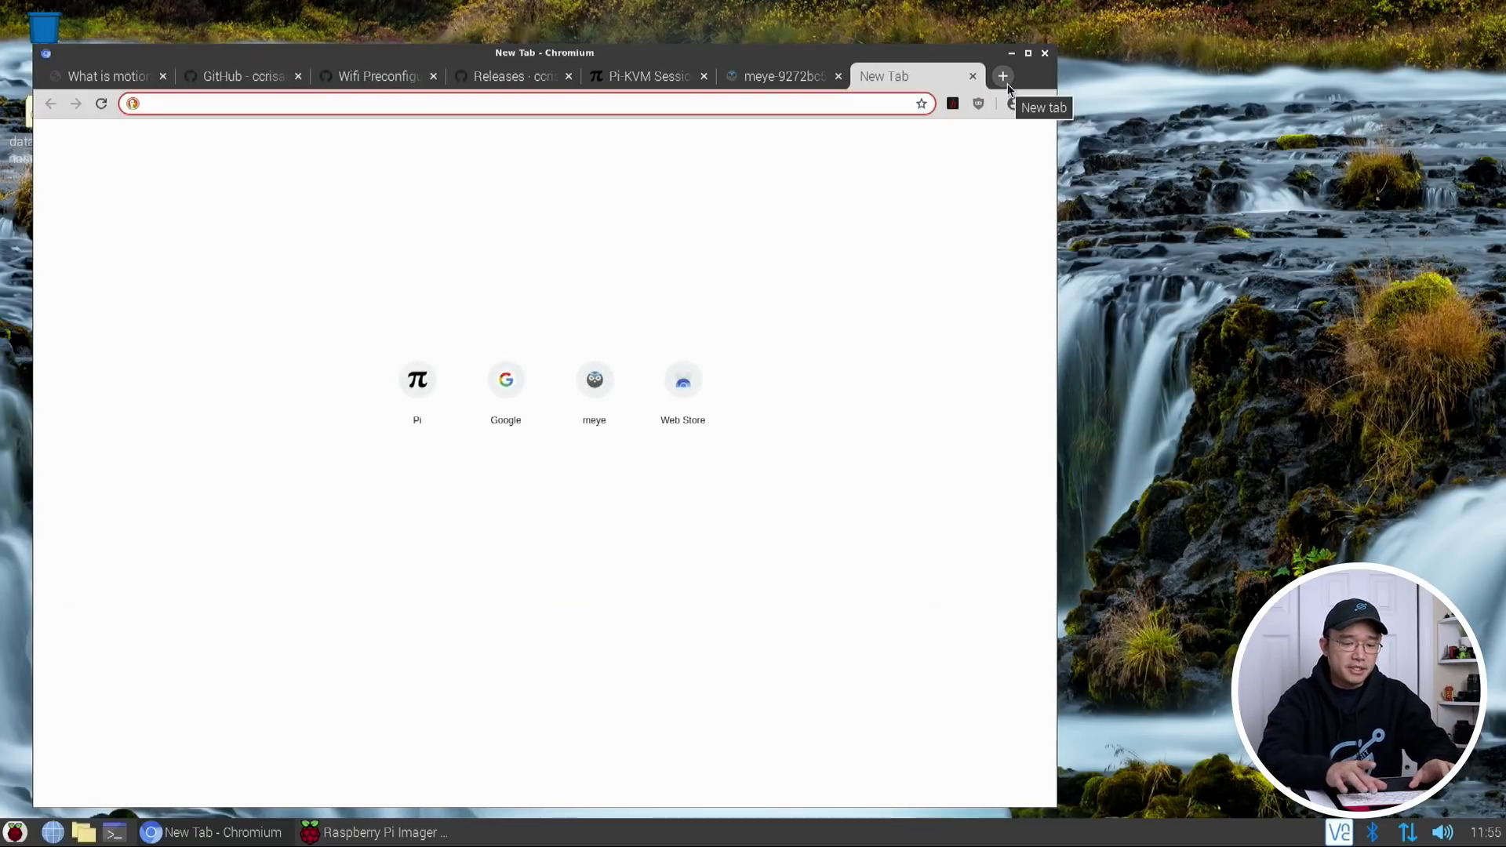
{"action": "left_click", "coordinate": [768, 80]}
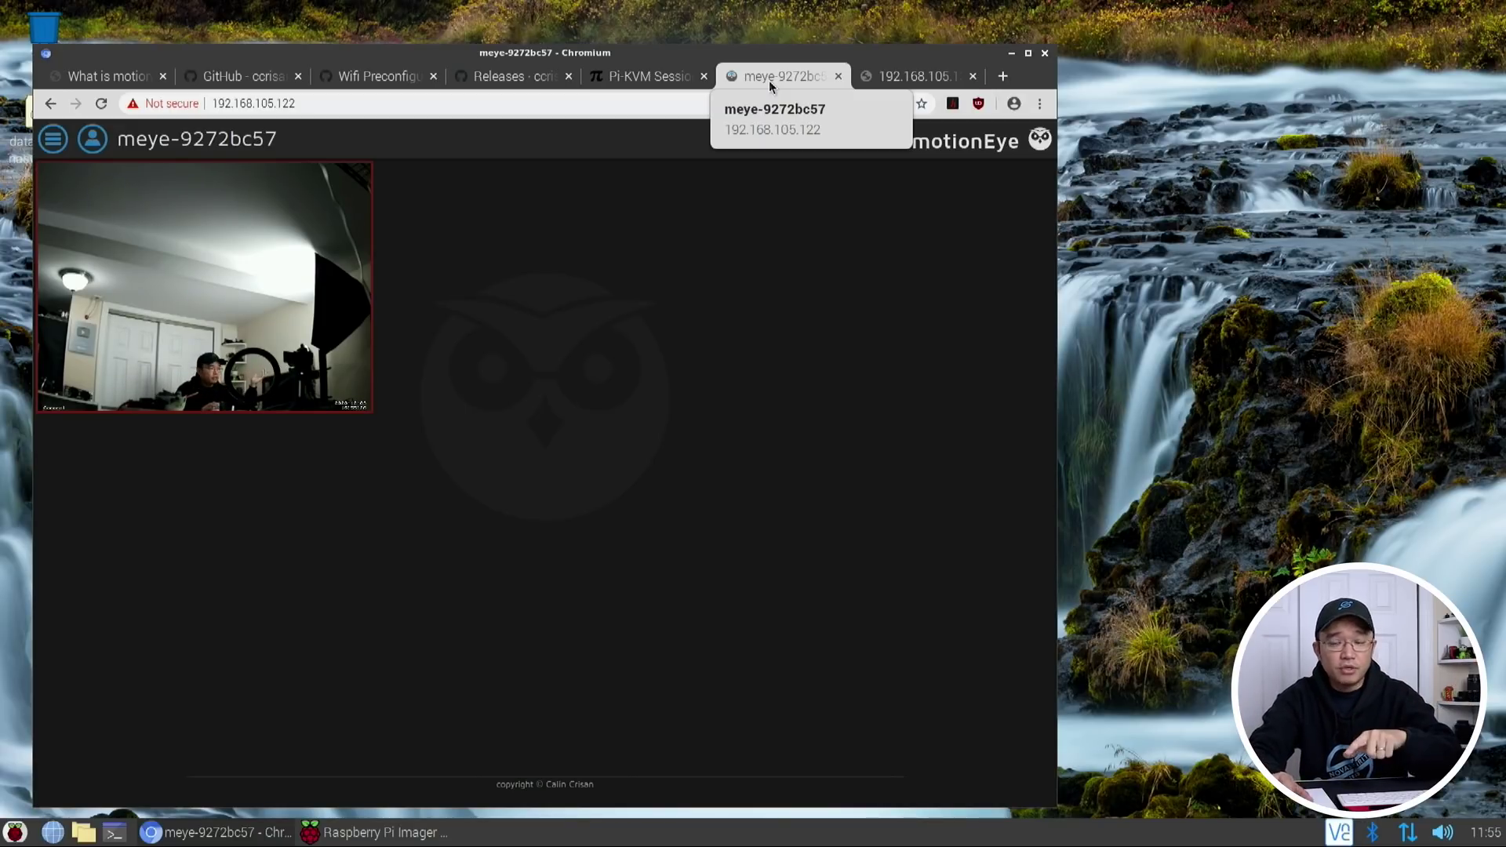
Reload 192.168.105.130 in the second tab and sign in as admin
{"action": "left_click", "coordinate": [910, 78]}
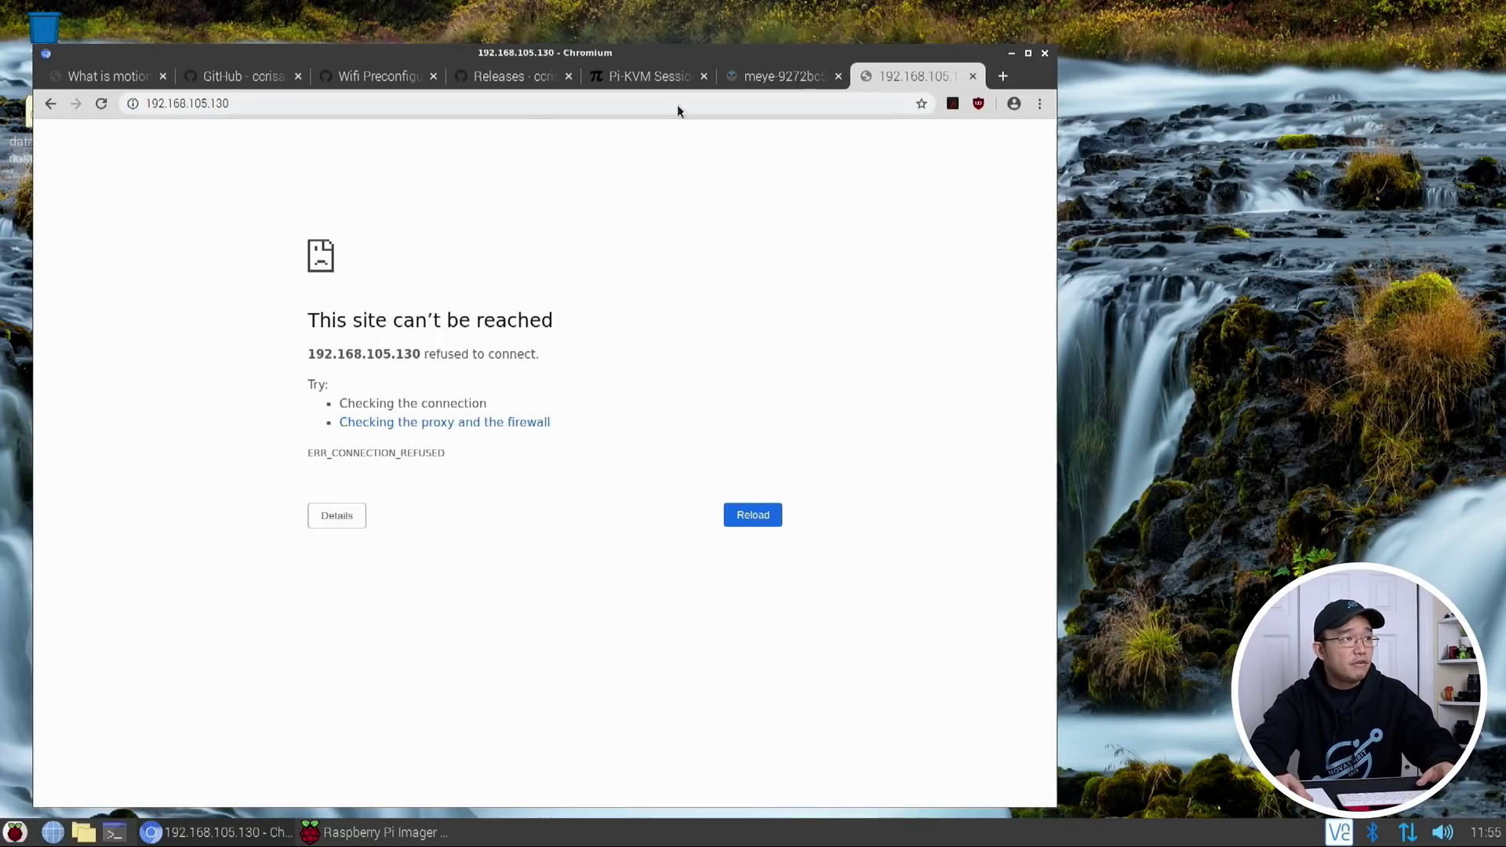
{"action": "left_click", "coordinate": [510, 111]}
{"action": "key", "text": "Return"}
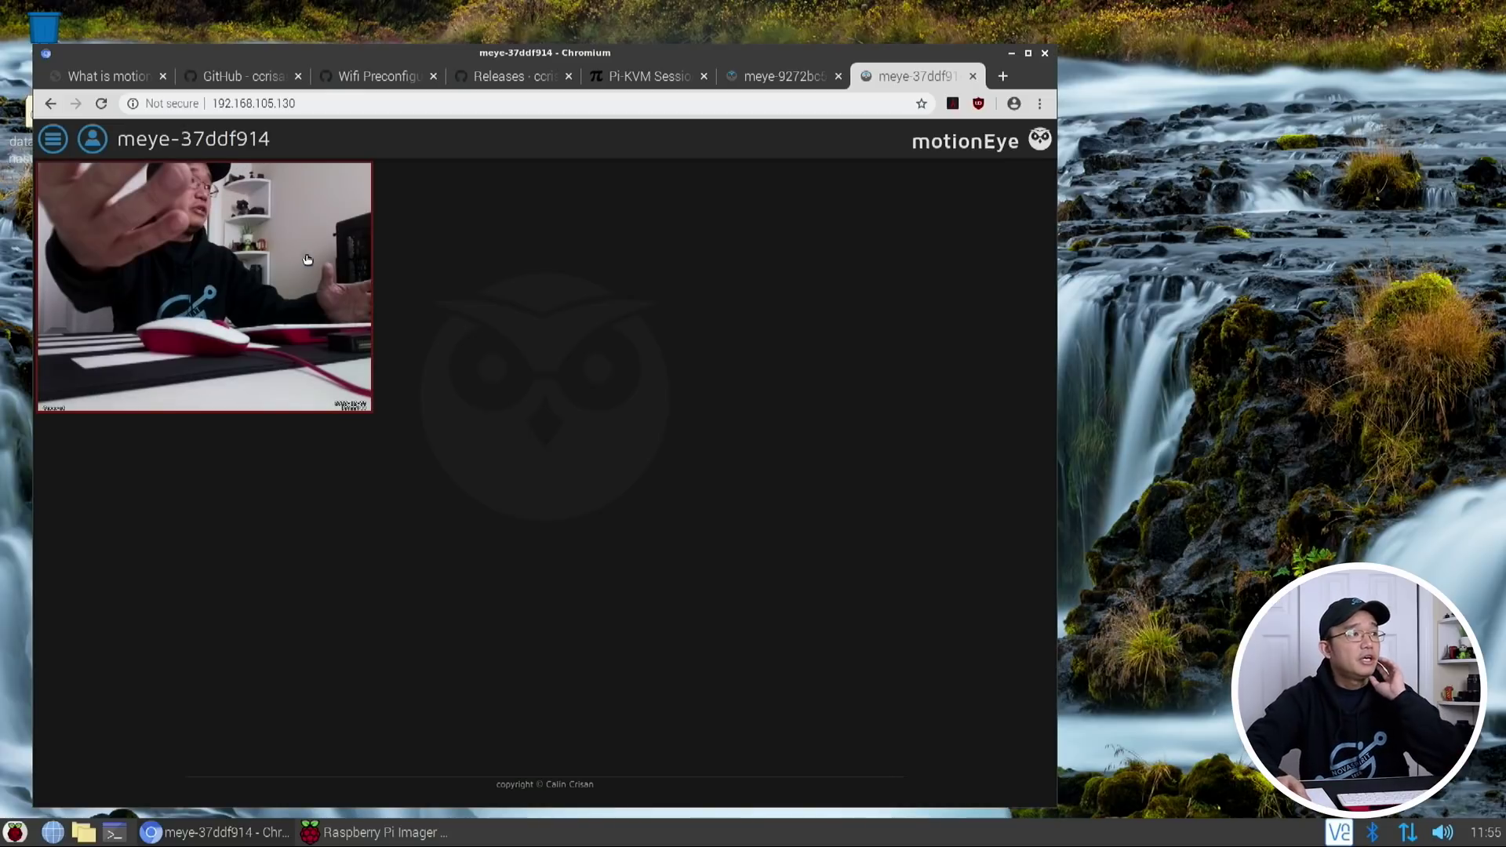
{"action": "left_click", "coordinate": [53, 139]}
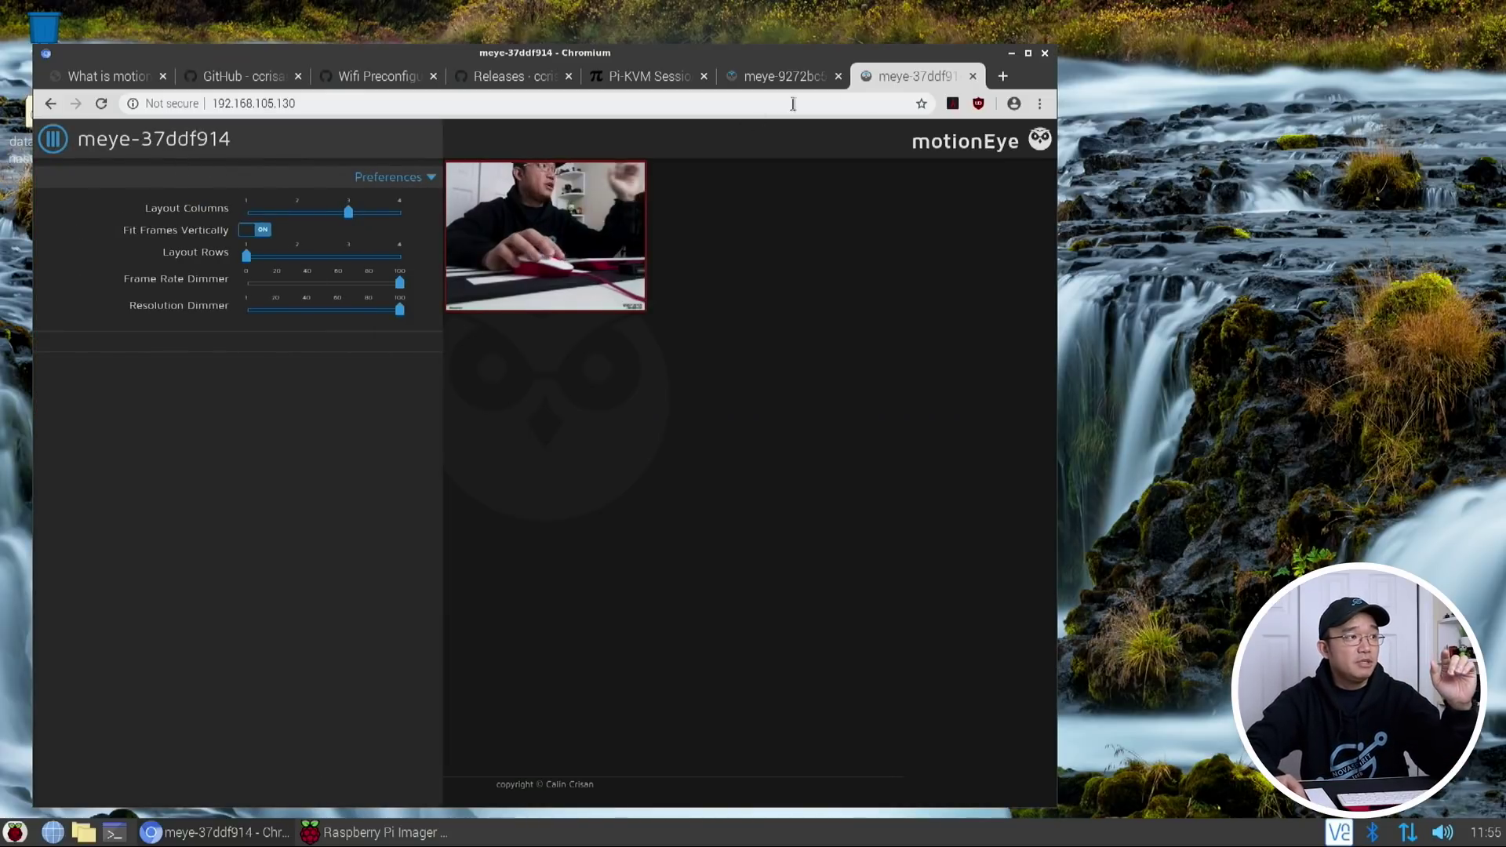
{"action": "left_click", "coordinate": [53, 139]}
{"action": "left_click", "coordinate": [98, 146]}
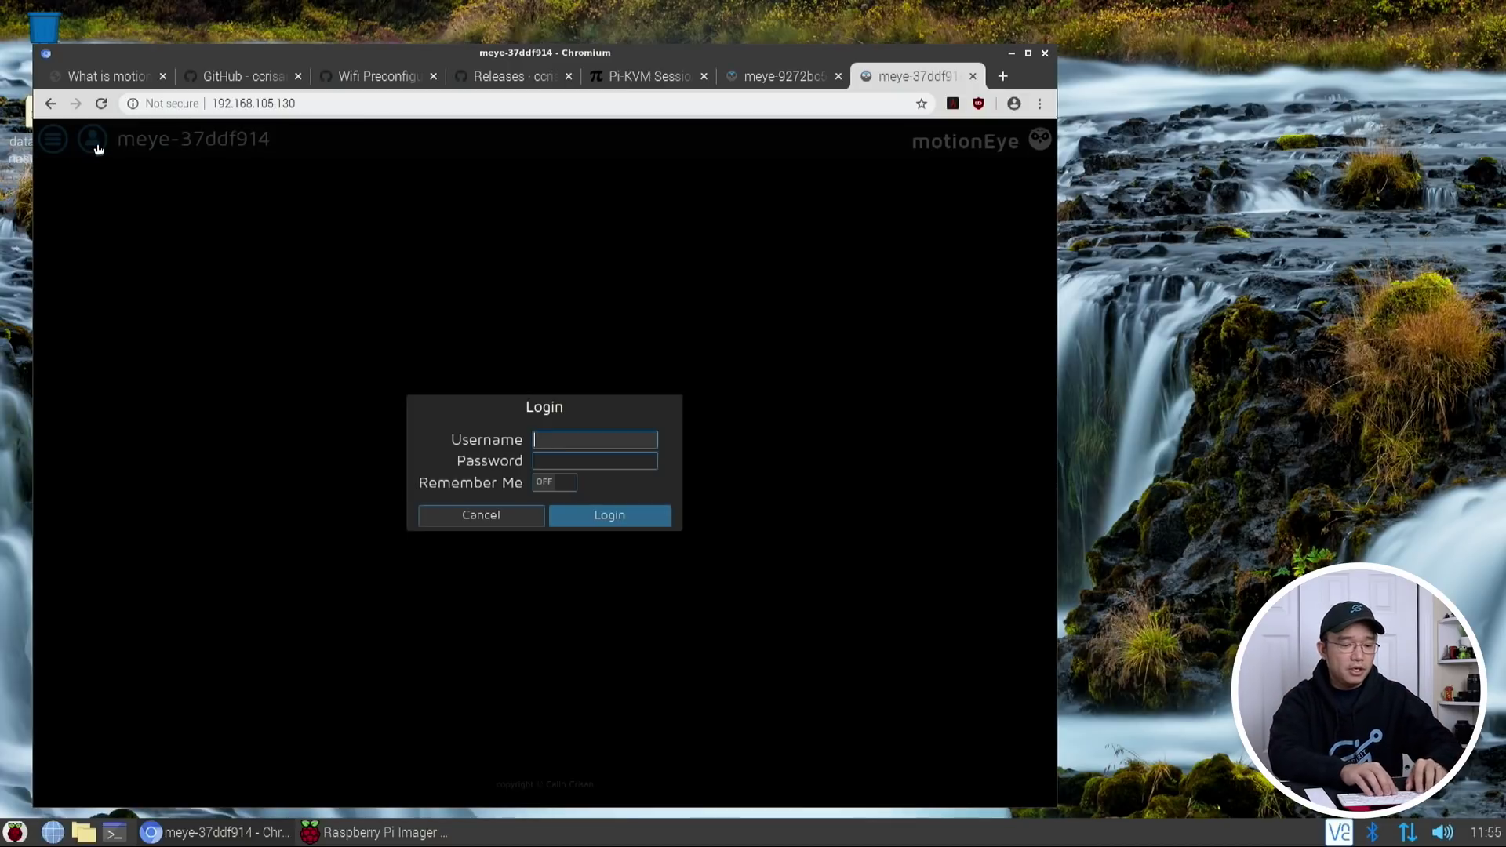
{"action": "type", "text": "admin"}
{"action": "key", "text": "Return"}
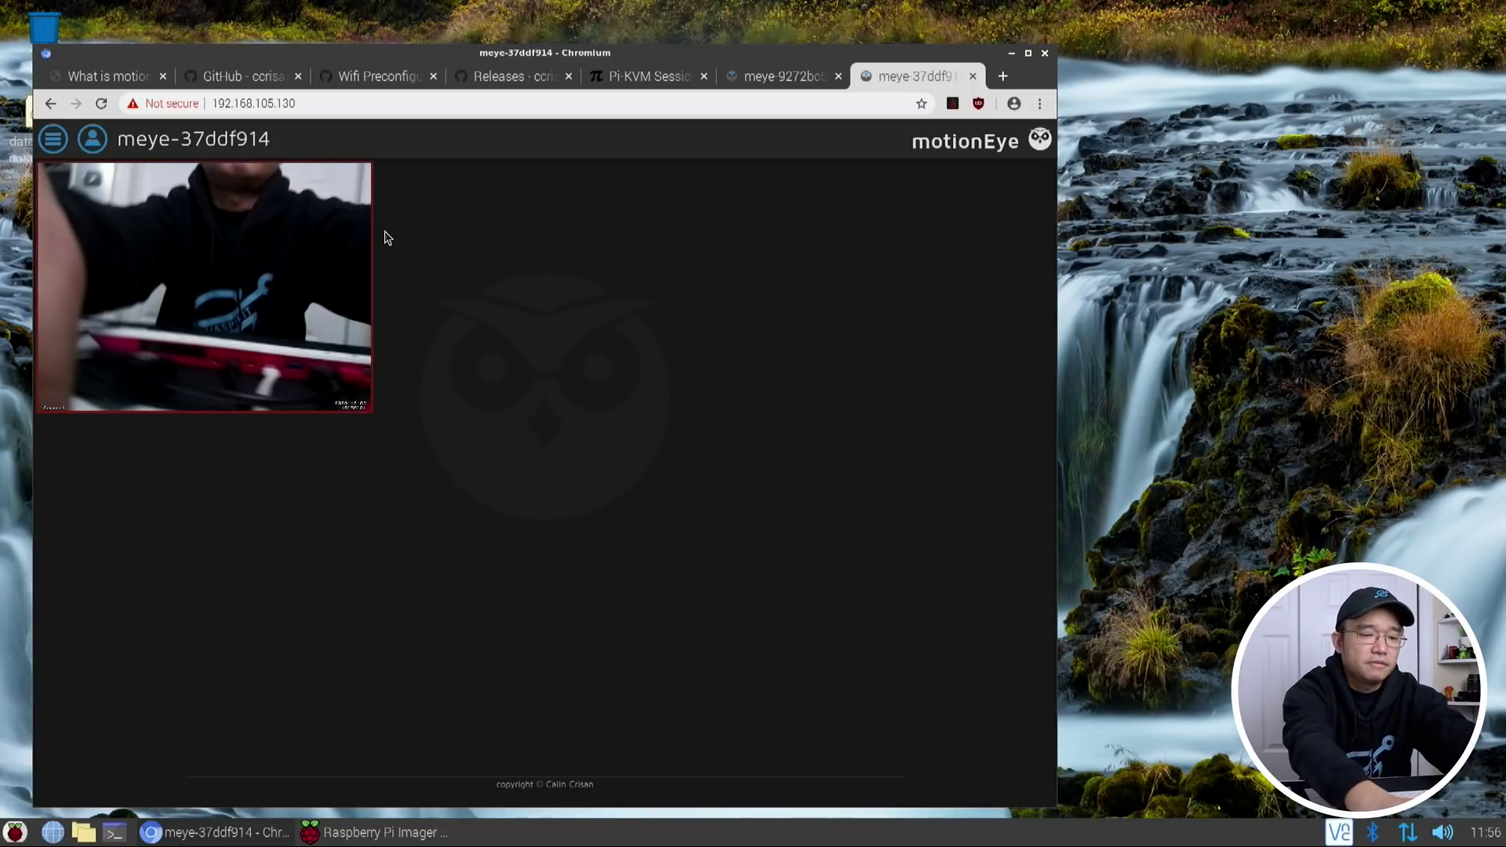
Rename the camera from Camera1 to CameraZero and apply the change
{"action": "left_click", "coordinate": [51, 142]}
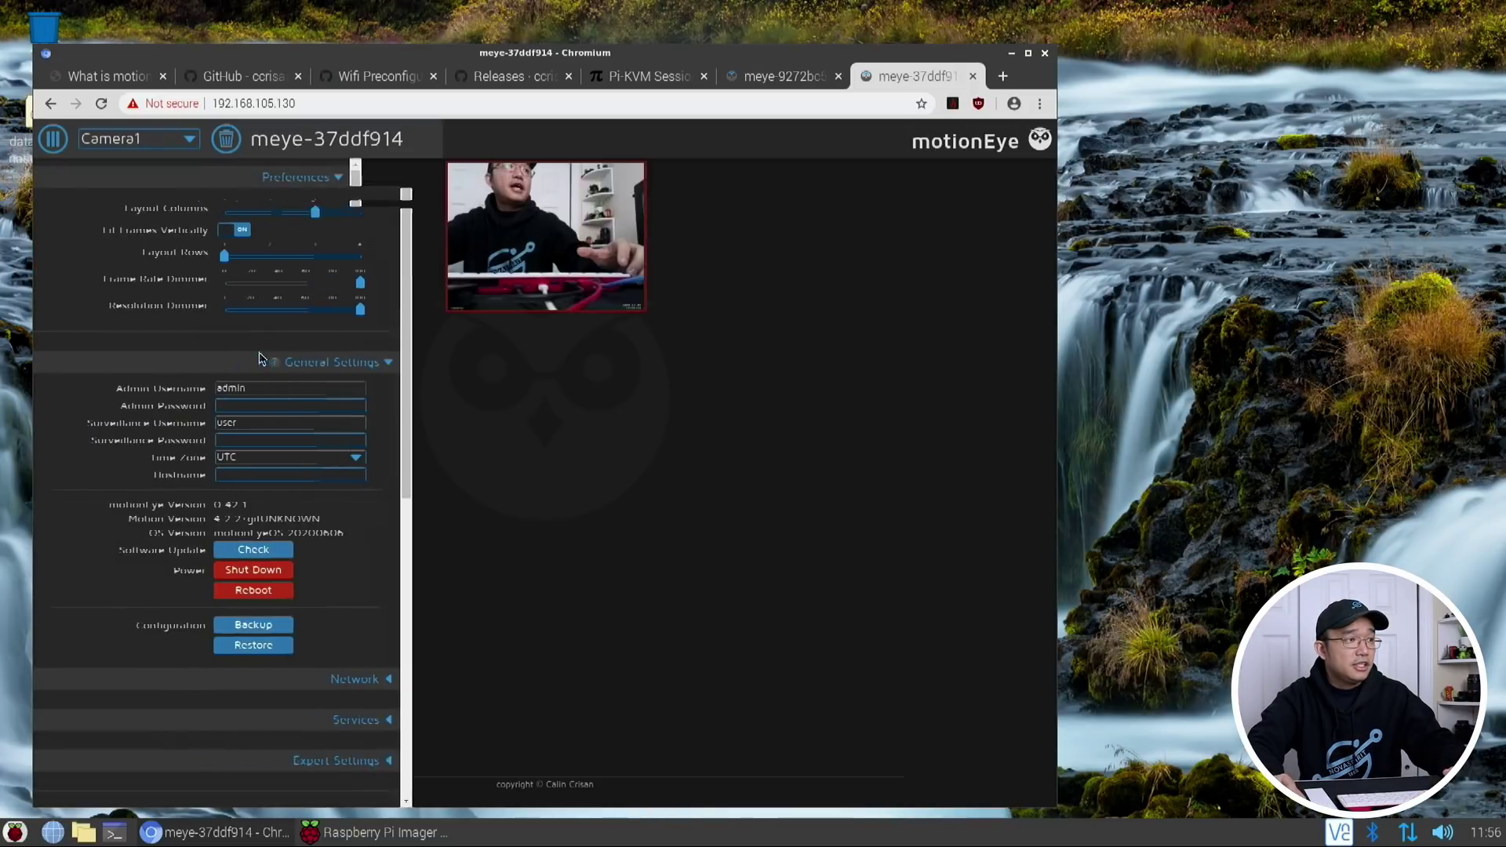
{"action": "scroll", "coordinate": [316, 545], "scroll_direction": "down", "scroll_amount": 5}
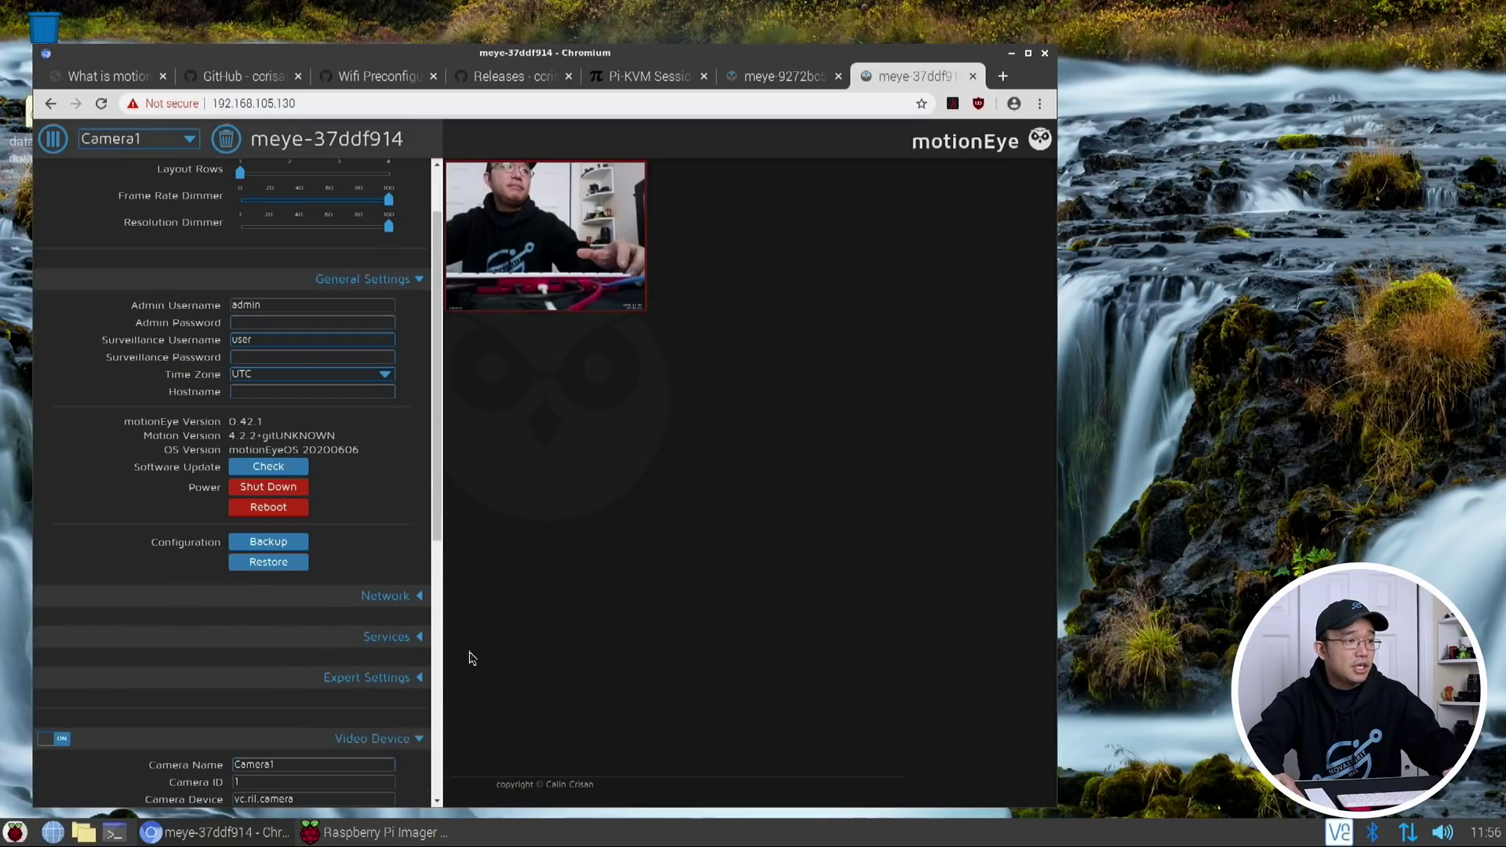
{"action": "left_click", "coordinate": [317, 598]}
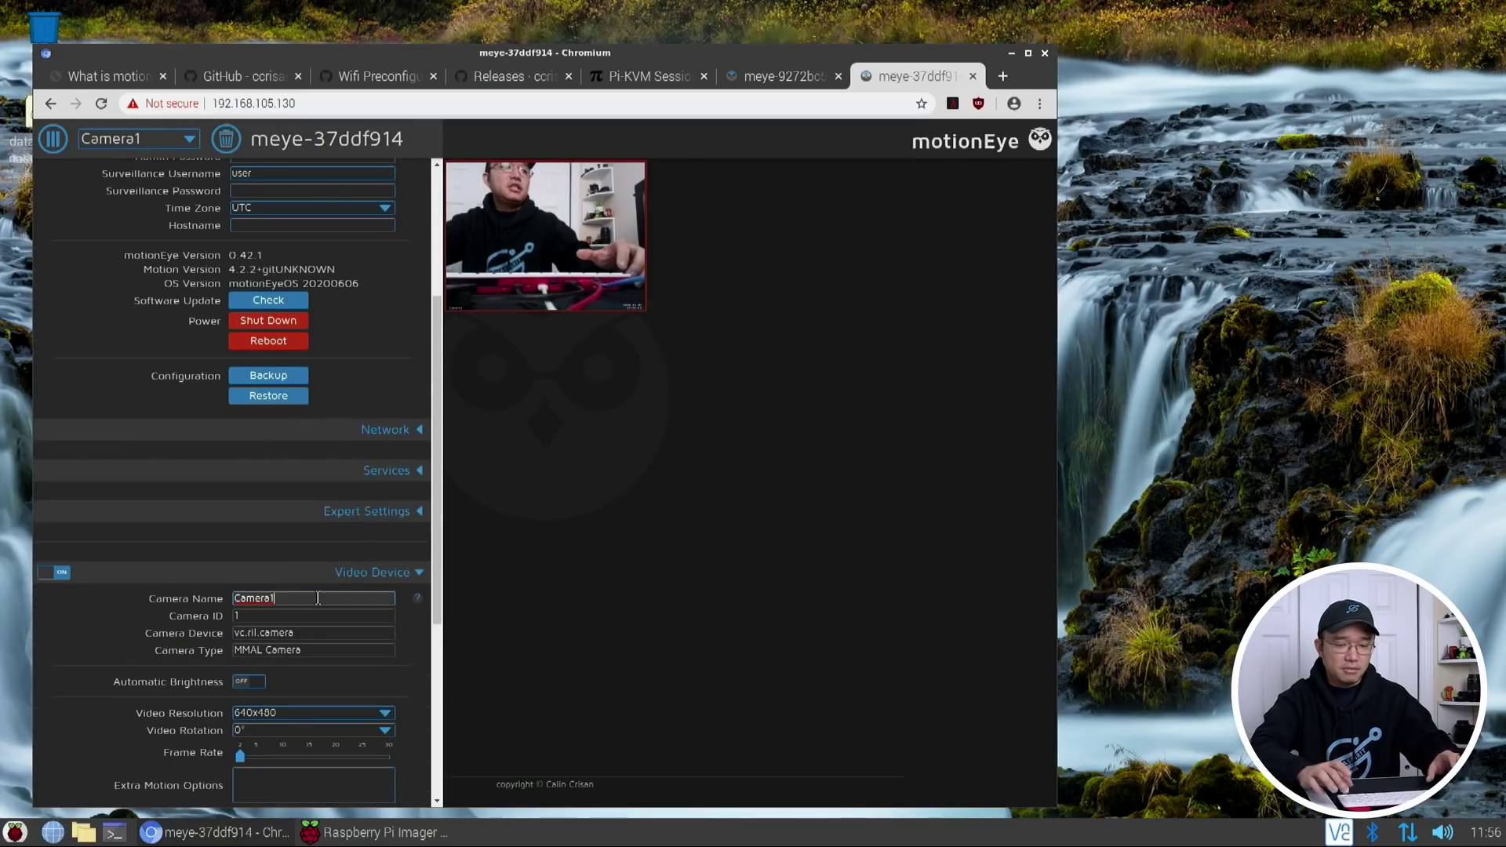
{"action": "key", "text": "BackSpace"}
{"action": "type", "text": "Ze"}
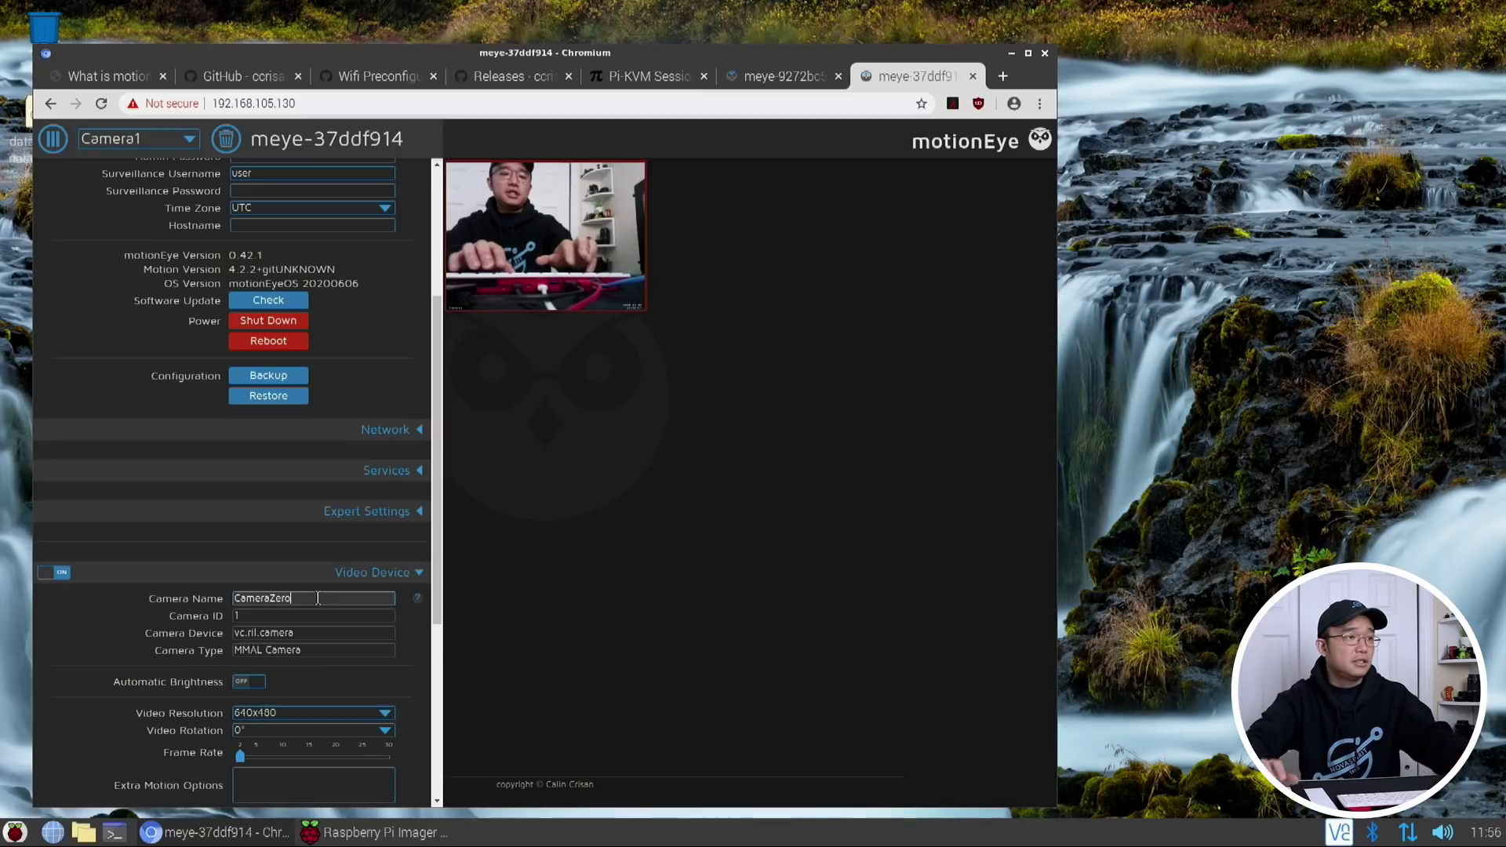
{"action": "type", "text": "ro"}
{"action": "key", "text": "Tab"}
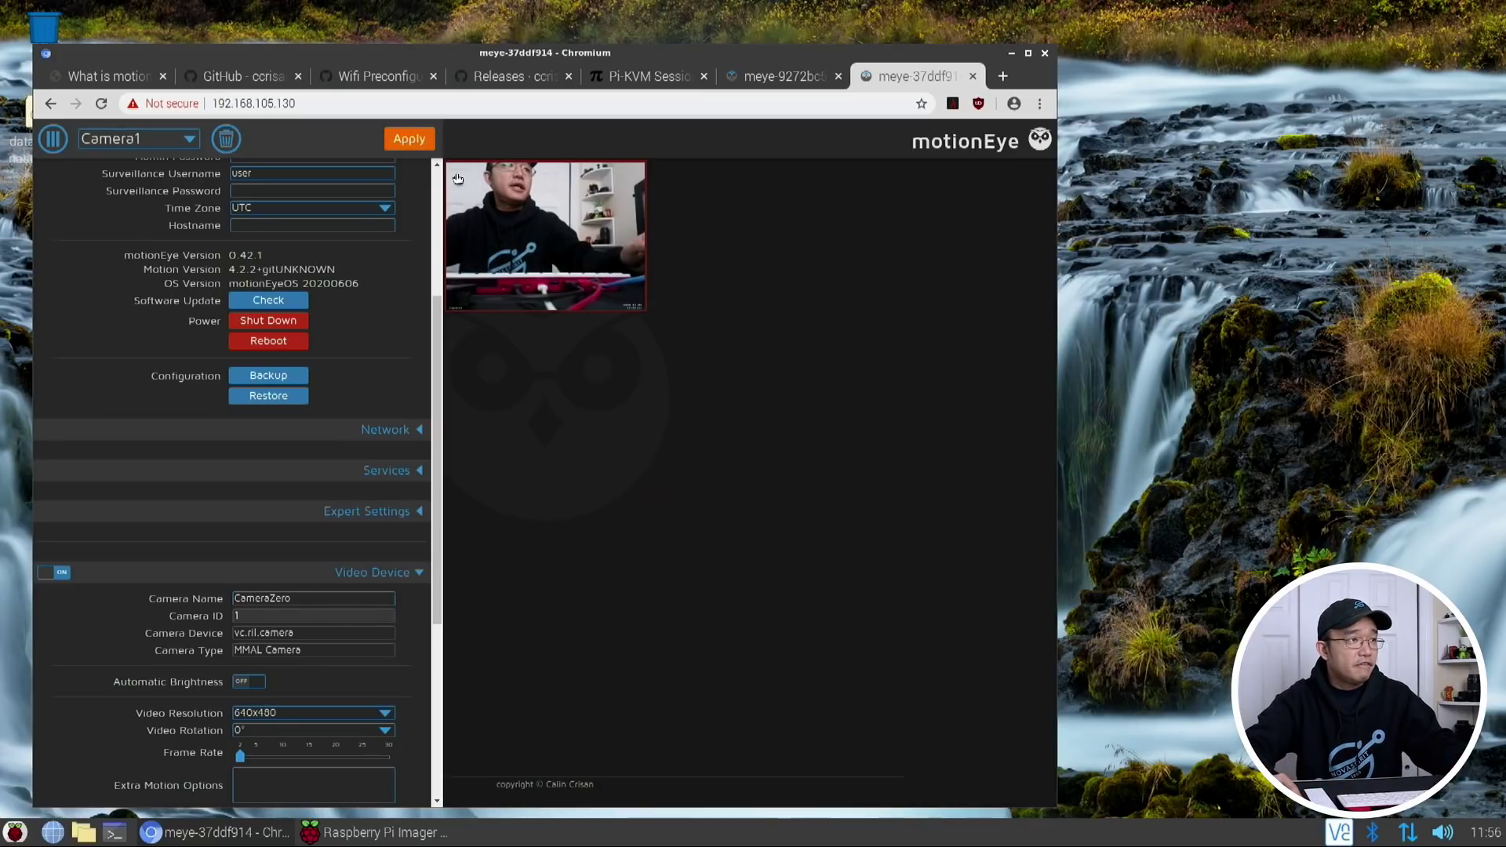
{"action": "left_click", "coordinate": [409, 138]}
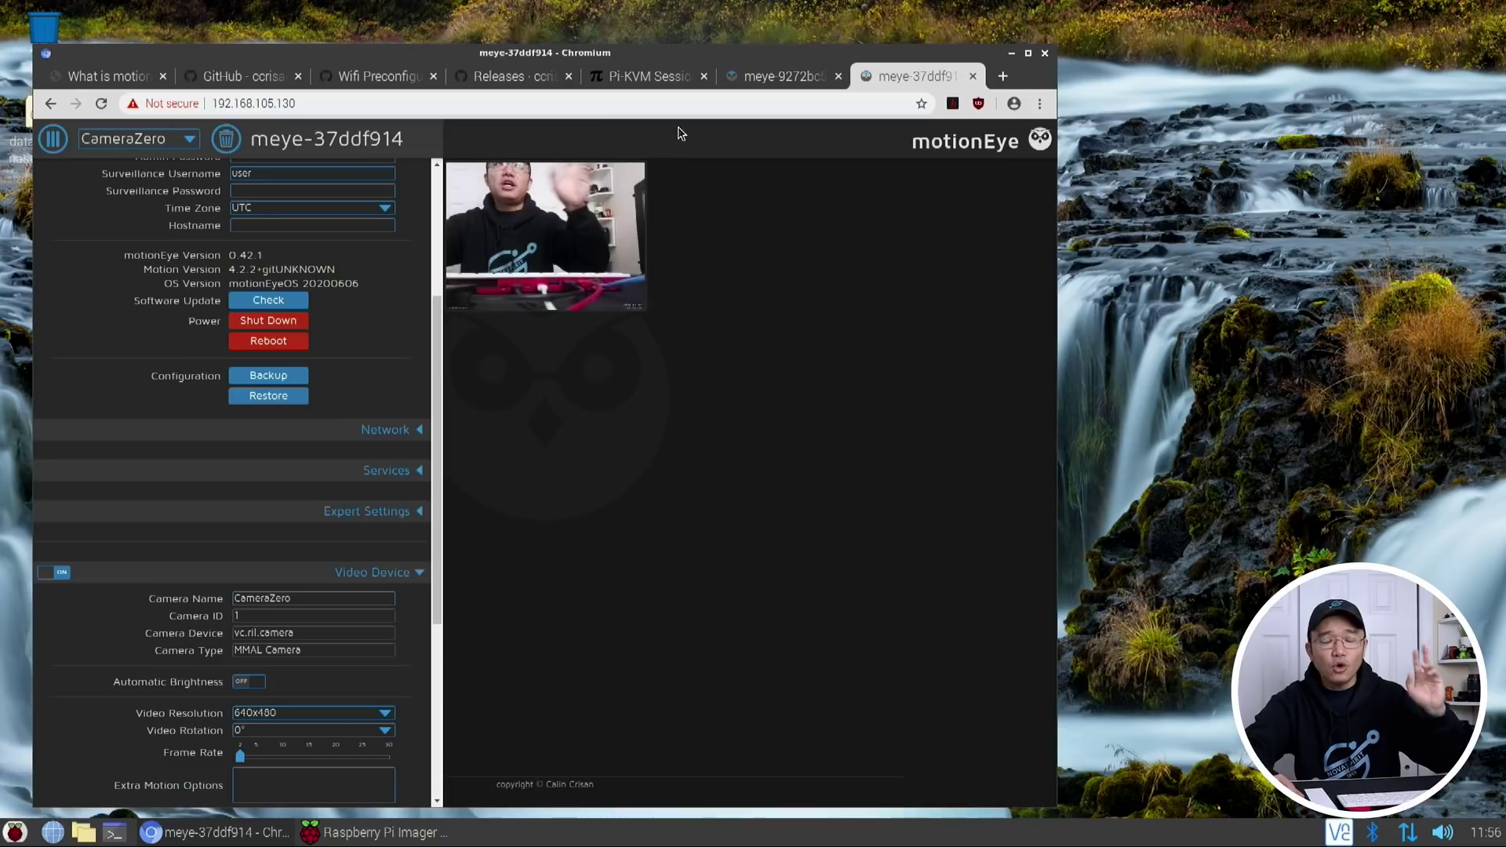
Switch to the meye-9272bc57 hub tab and open its settings panel listing Camera1
{"action": "left_click", "coordinate": [773, 76]}
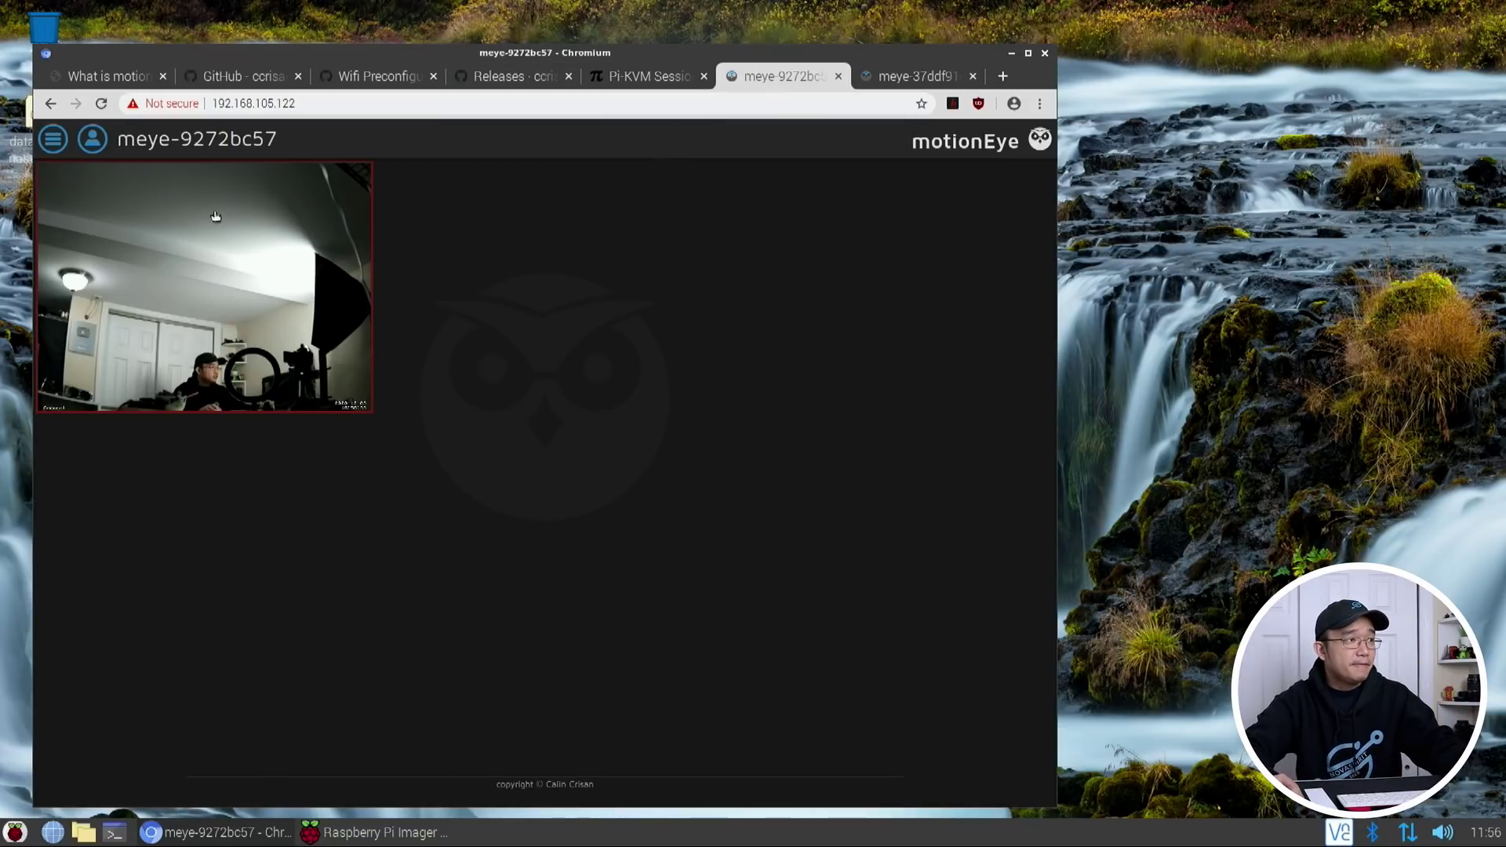
{"action": "left_click", "coordinate": [53, 138]}
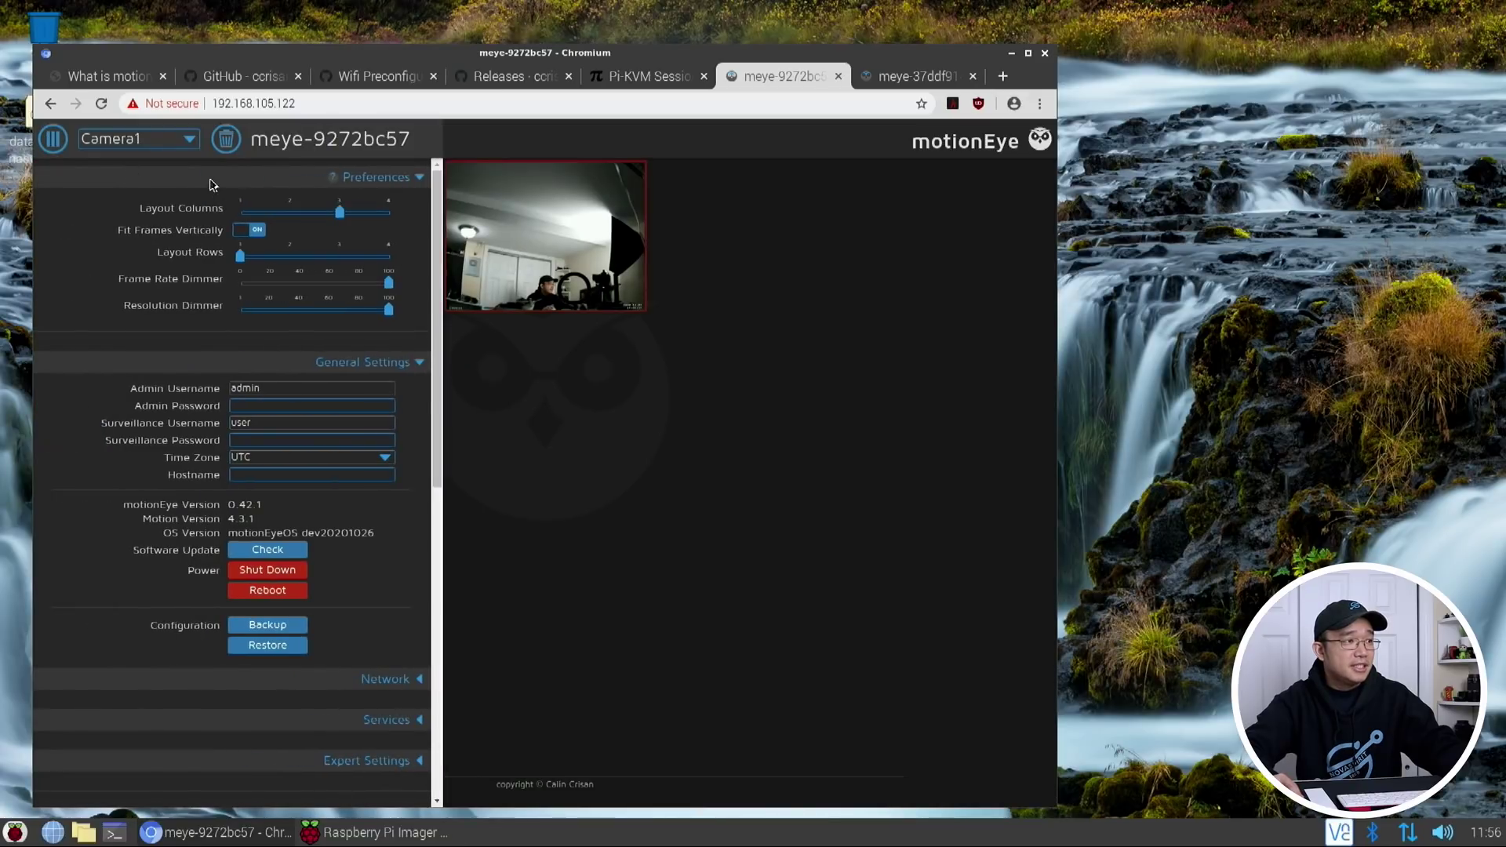
{"action": "scroll", "coordinate": [266, 639], "scroll_direction": "down", "scroll_amount": 8}
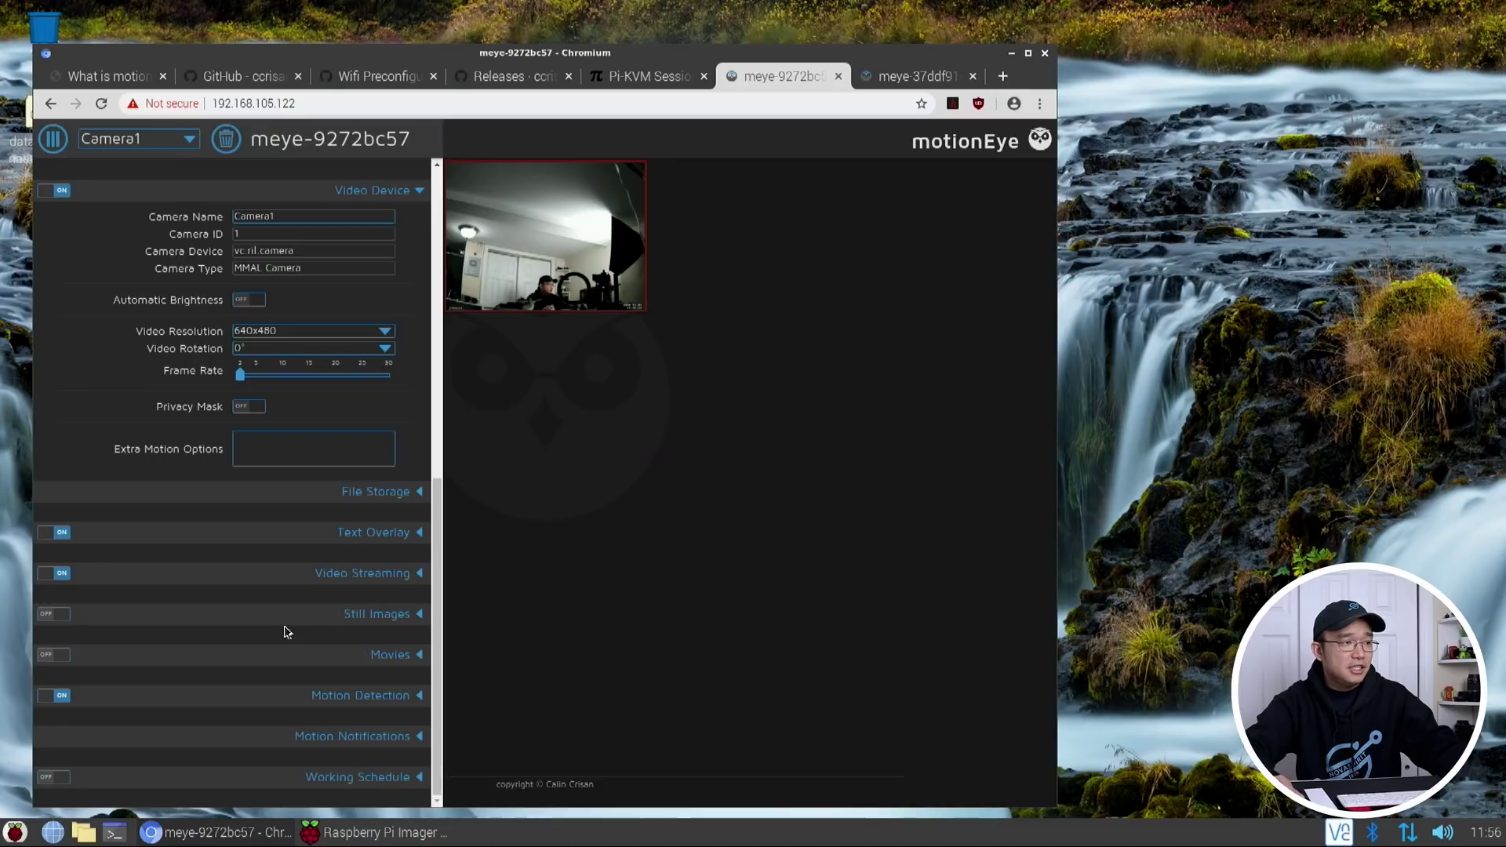
{"action": "scroll", "coordinate": [284, 632], "scroll_direction": "up", "scroll_amount": 8}
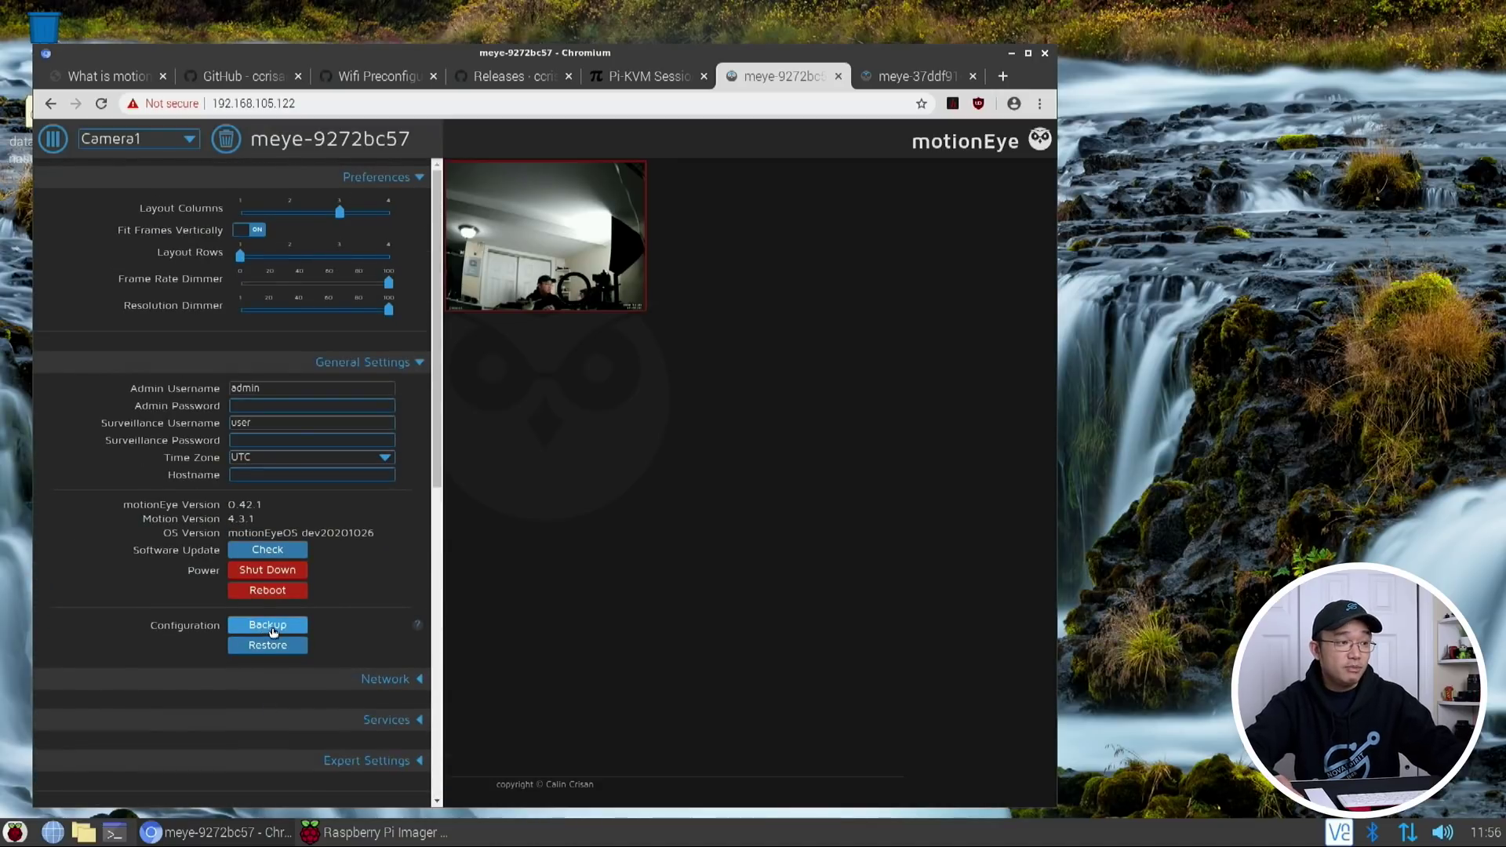
{"action": "scroll", "coordinate": [273, 632], "scroll_direction": "down", "scroll_amount": 6}
{"action": "scroll", "coordinate": [276, 636], "scroll_direction": "up", "scroll_amount": 5}
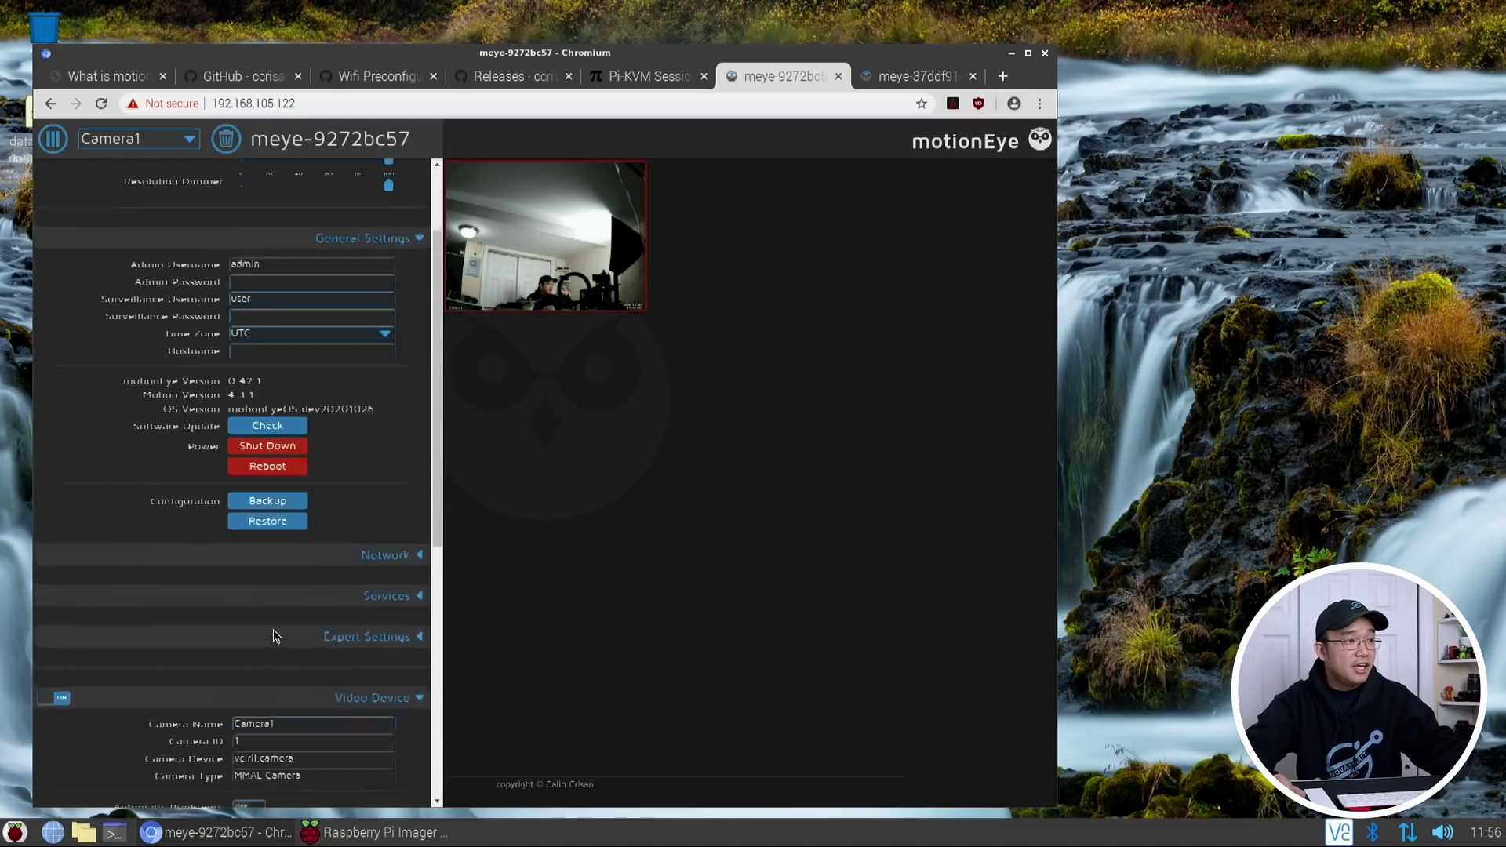
{"action": "scroll", "coordinate": [274, 635], "scroll_direction": "up", "scroll_amount": 2}
Start adding a camera to the hub with type Remote motionEye Camera
{"action": "left_click", "coordinate": [185, 138]}
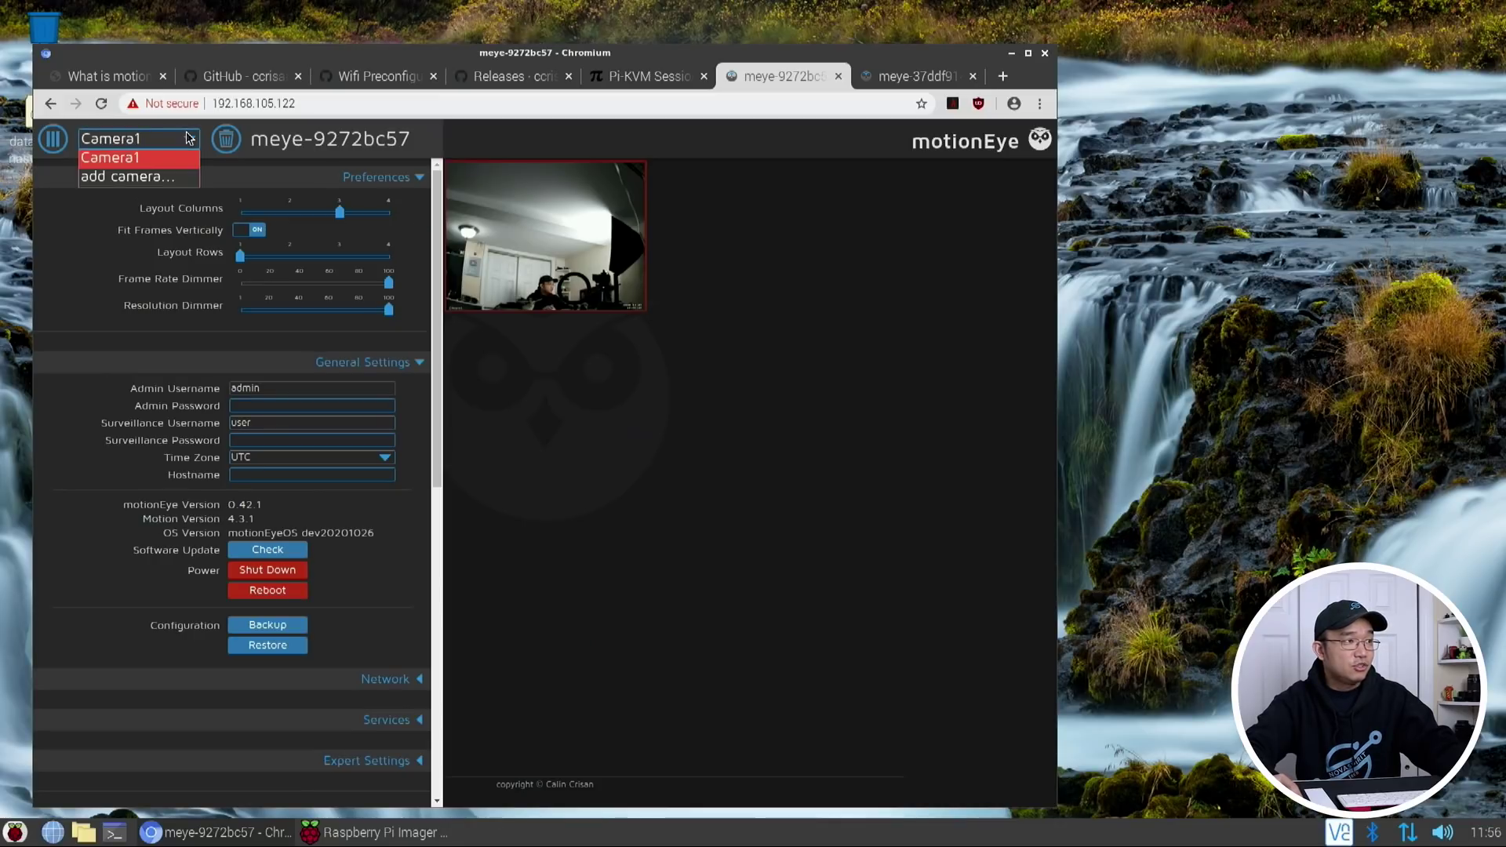
{"action": "left_click", "coordinate": [121, 178]}
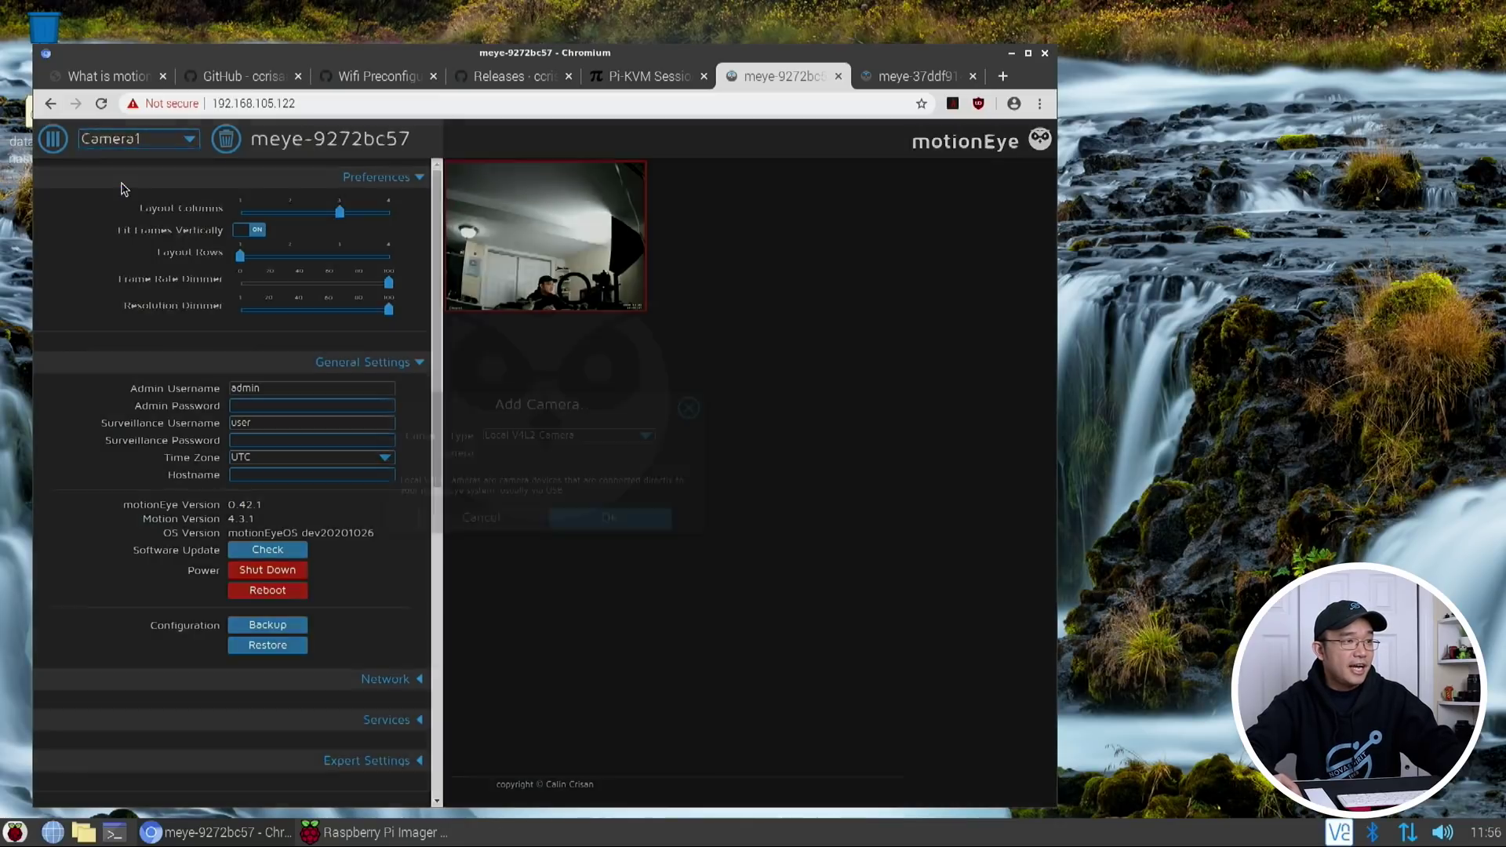
{"action": "left_click", "coordinate": [507, 436]}
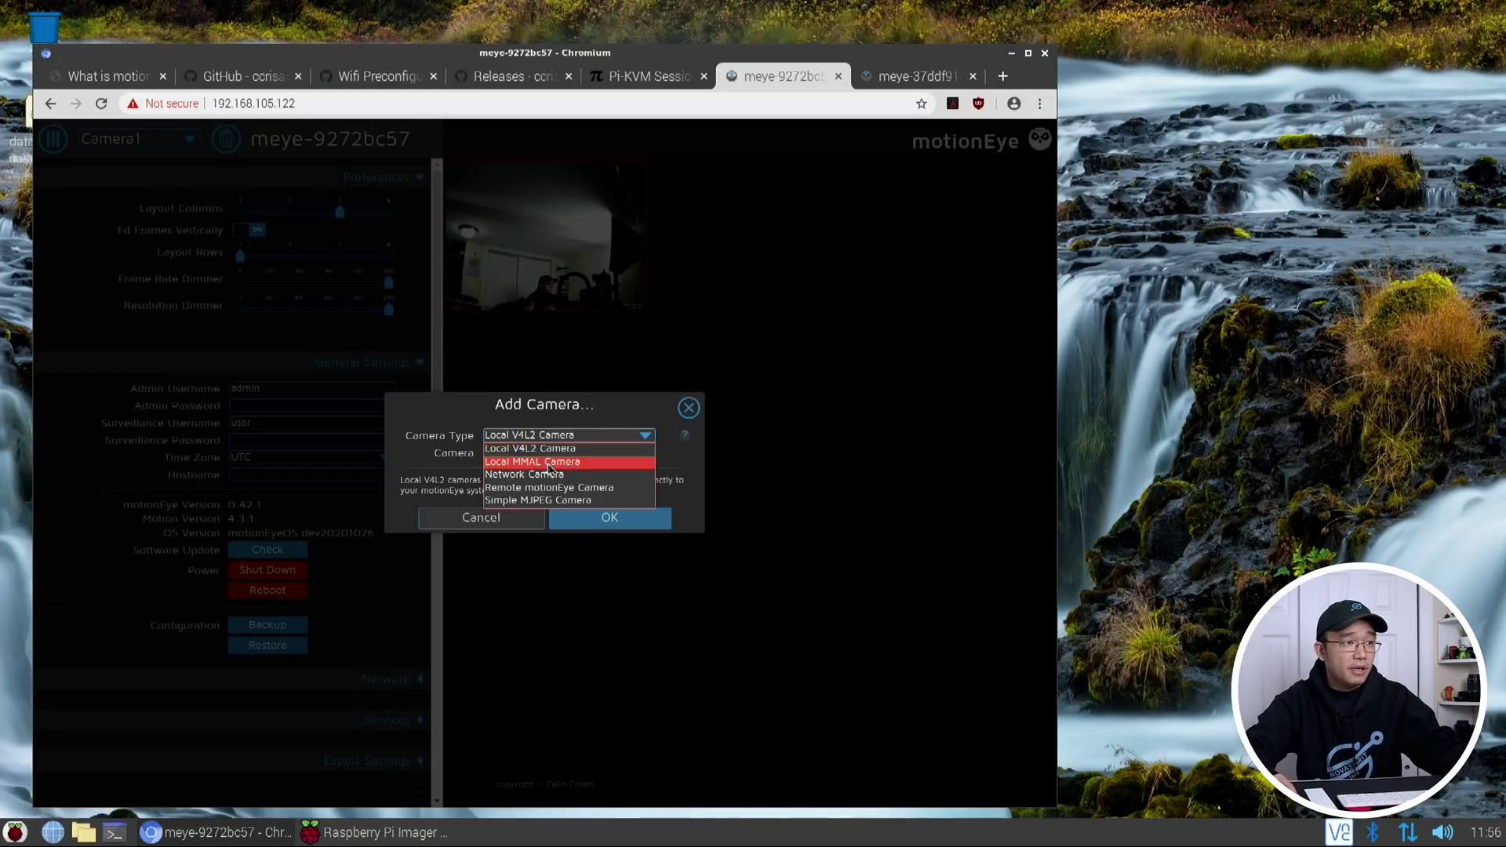
{"action": "left_click", "coordinate": [537, 488]}
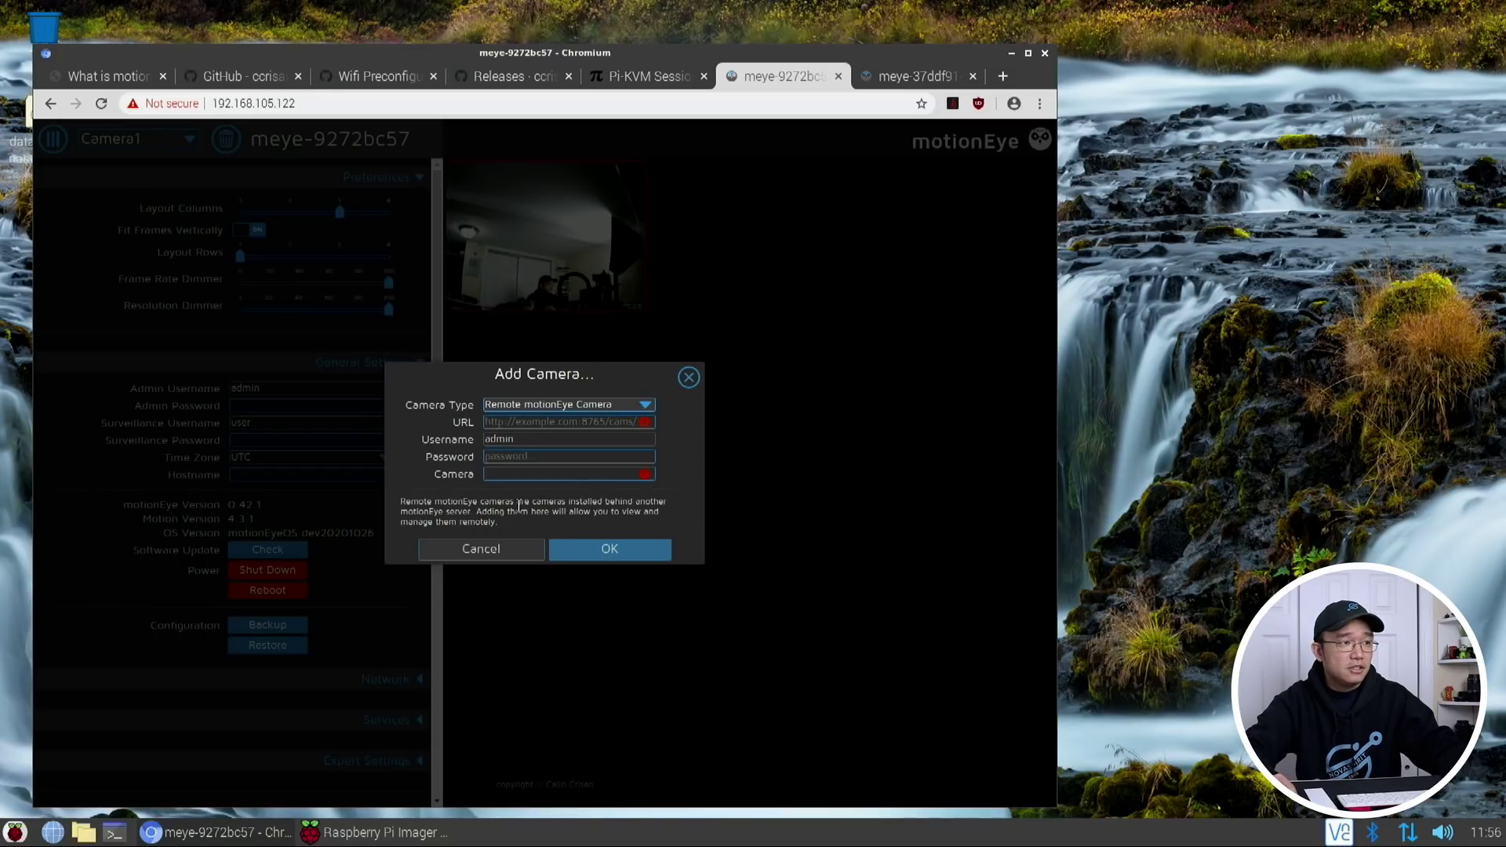
{"action": "left_click", "coordinate": [545, 424]}
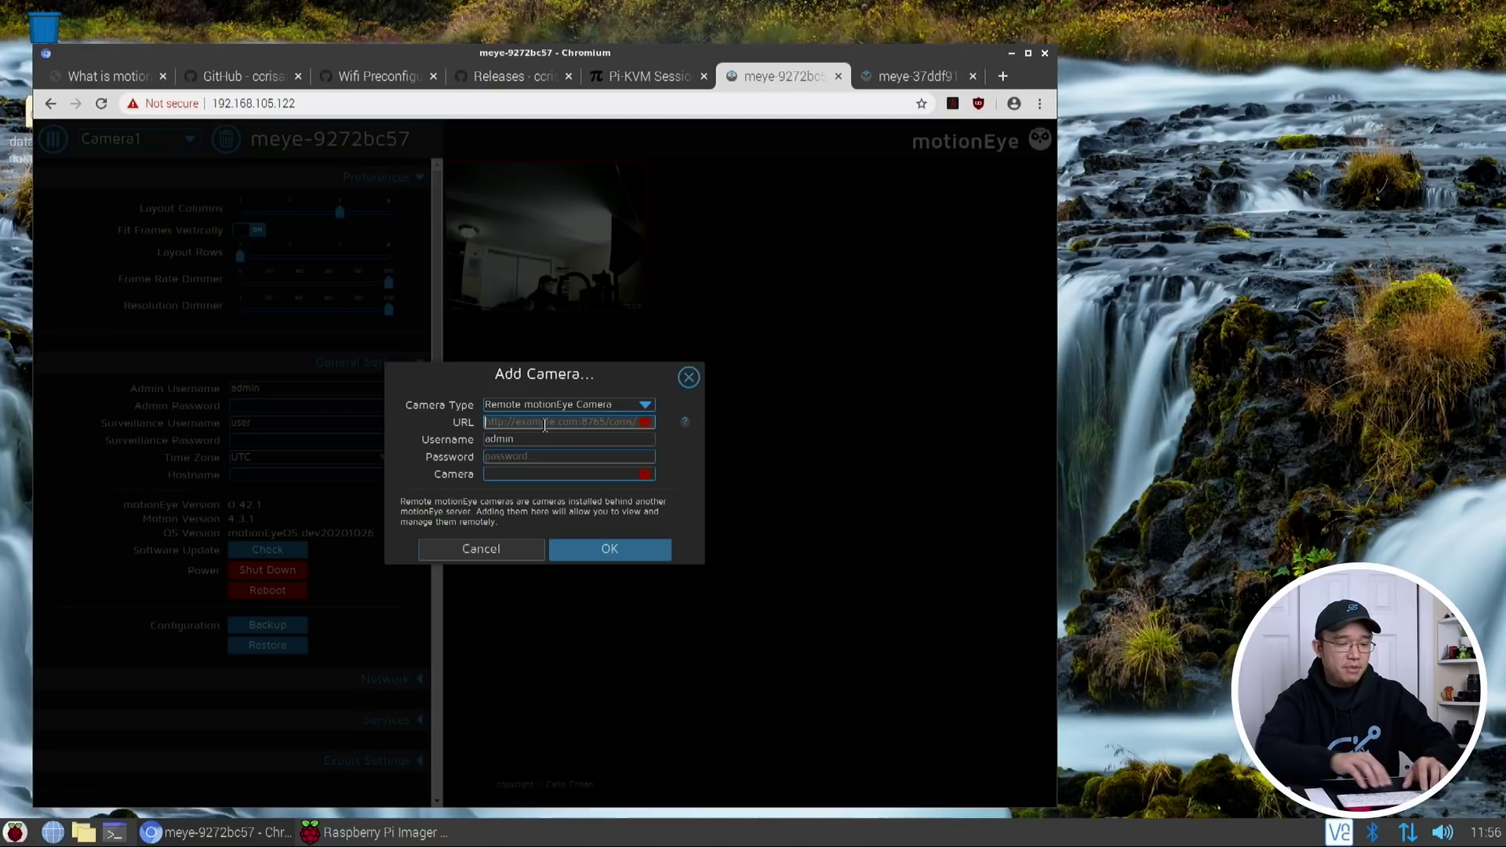
{"action": "type", "text": "https://192.168.105.130"}
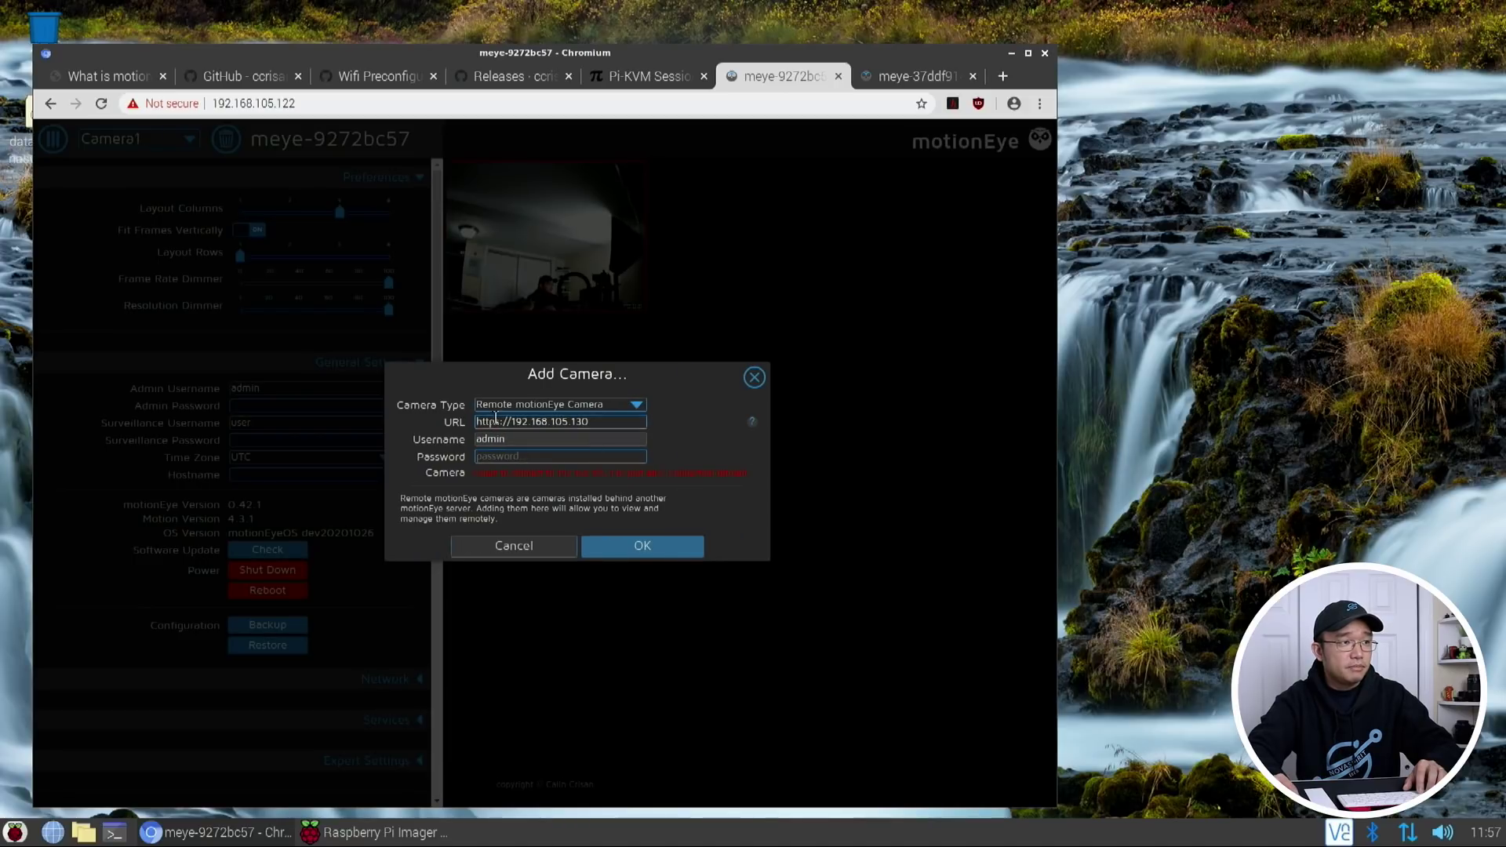
{"action": "left_click", "coordinate": [496, 420]}
{"action": "key", "text": "BackSpace"}
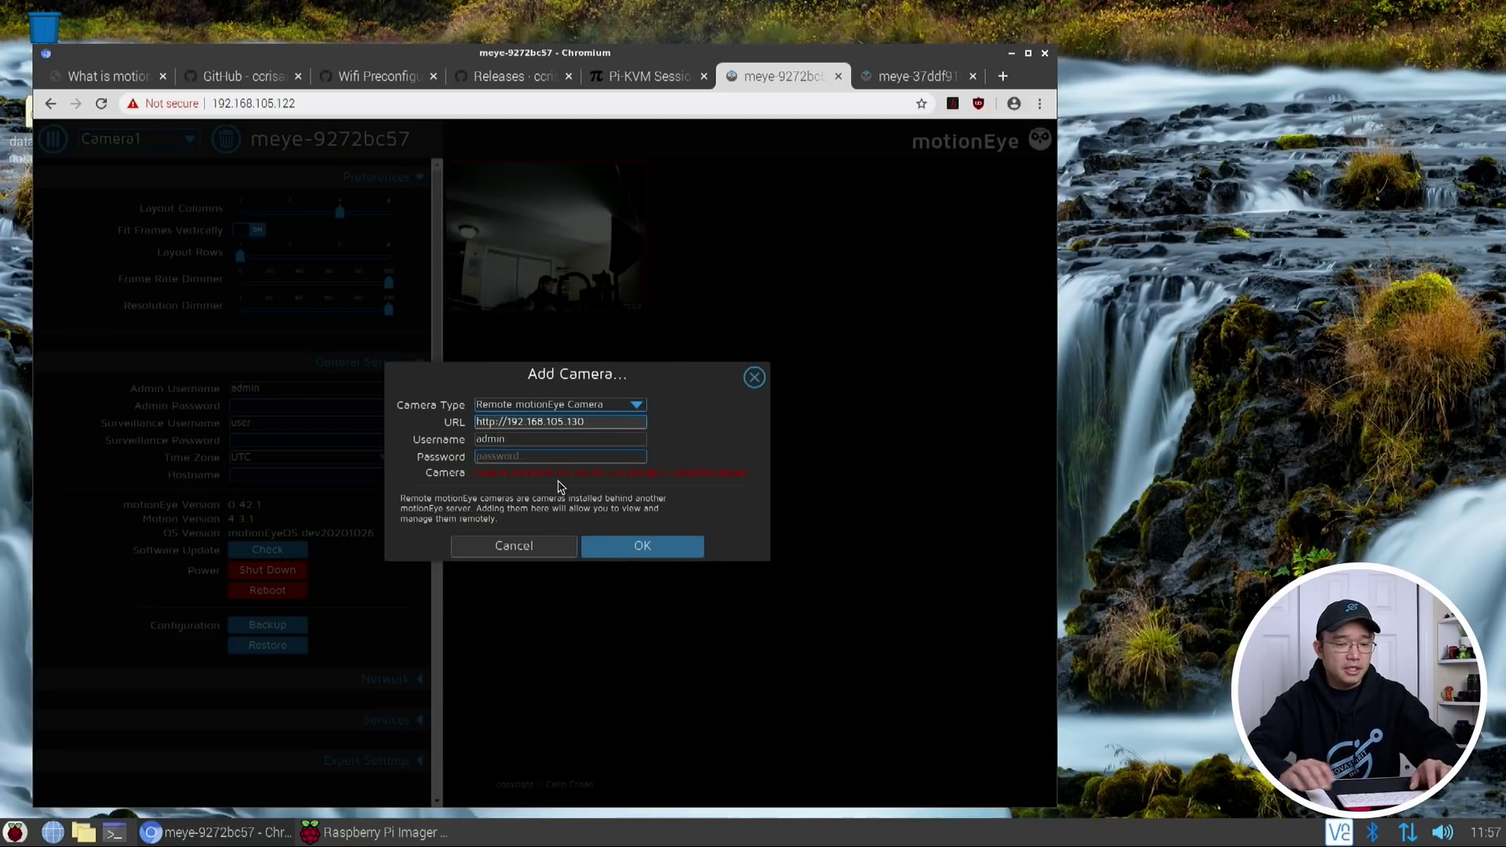
{"action": "key", "text": "Tab"}
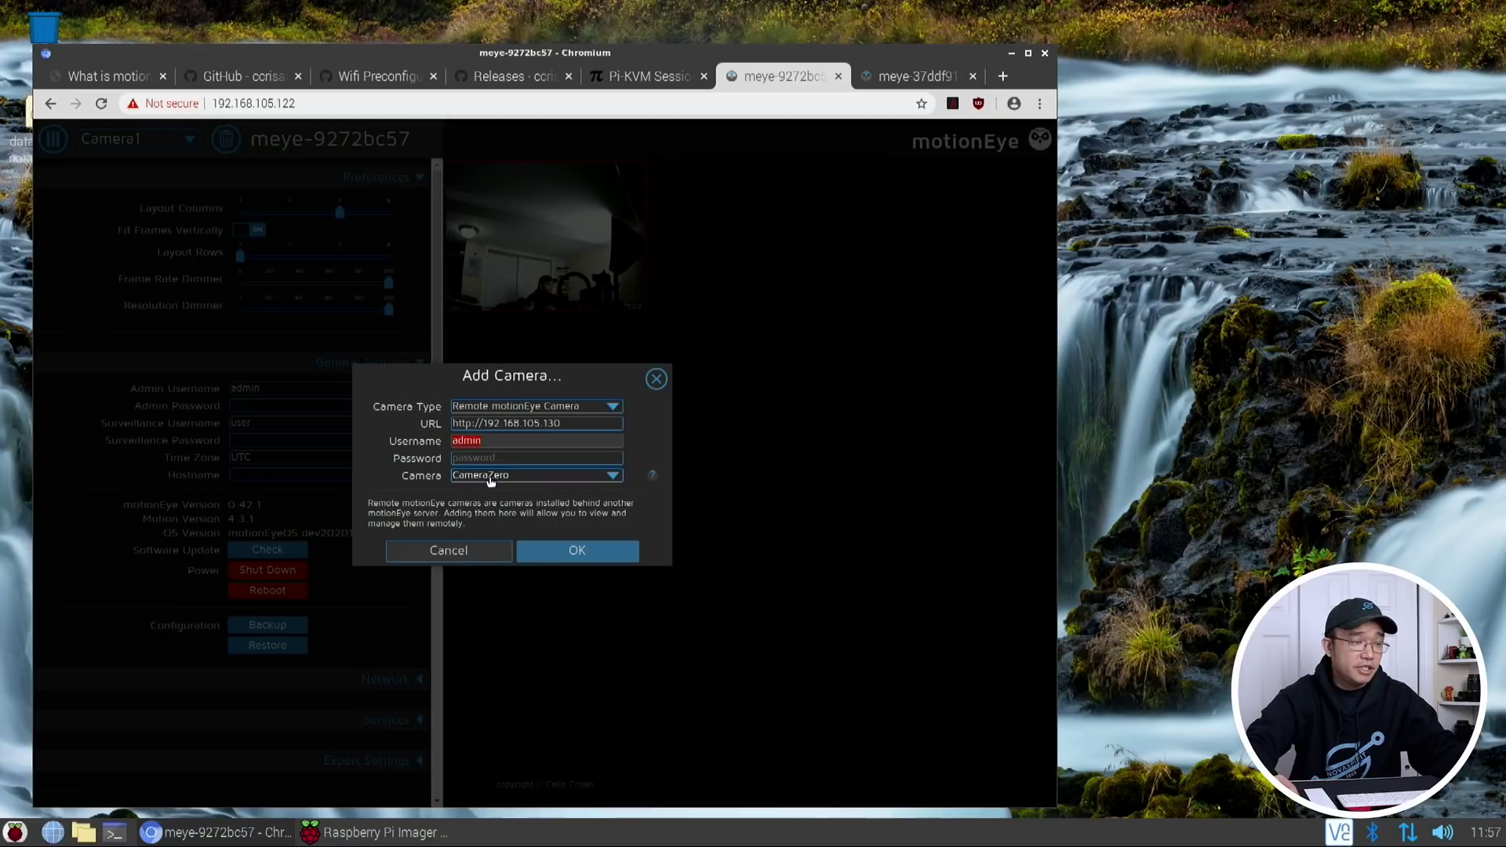
{"action": "left_click", "coordinate": [543, 547]}
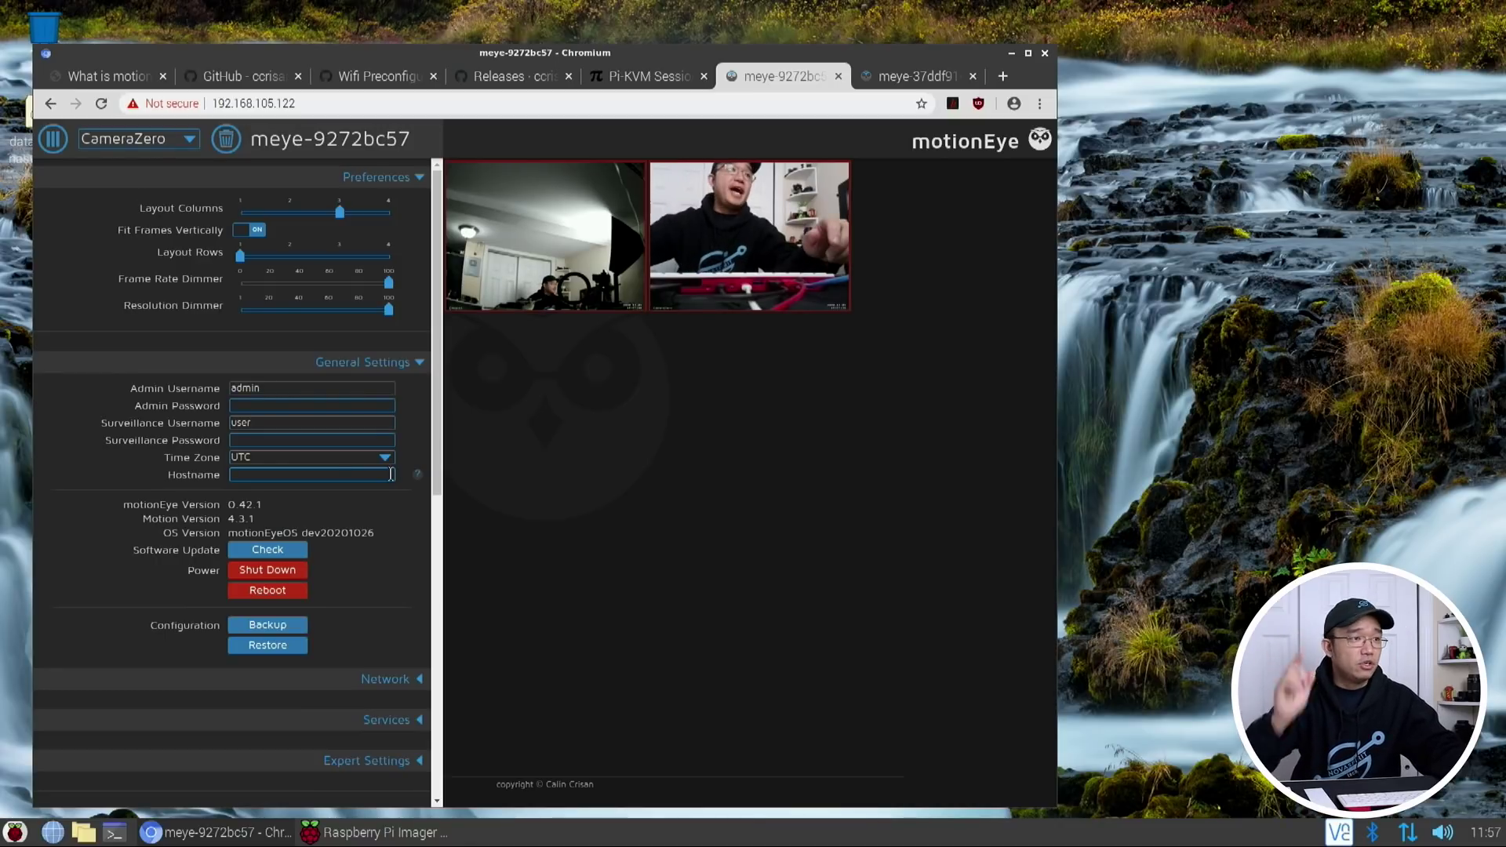
{"action": "left_click", "coordinate": [190, 139]}
Add a Network Camera with URL rtsp://192.168.105.144:554/
{"action": "left_click", "coordinate": [157, 195]}
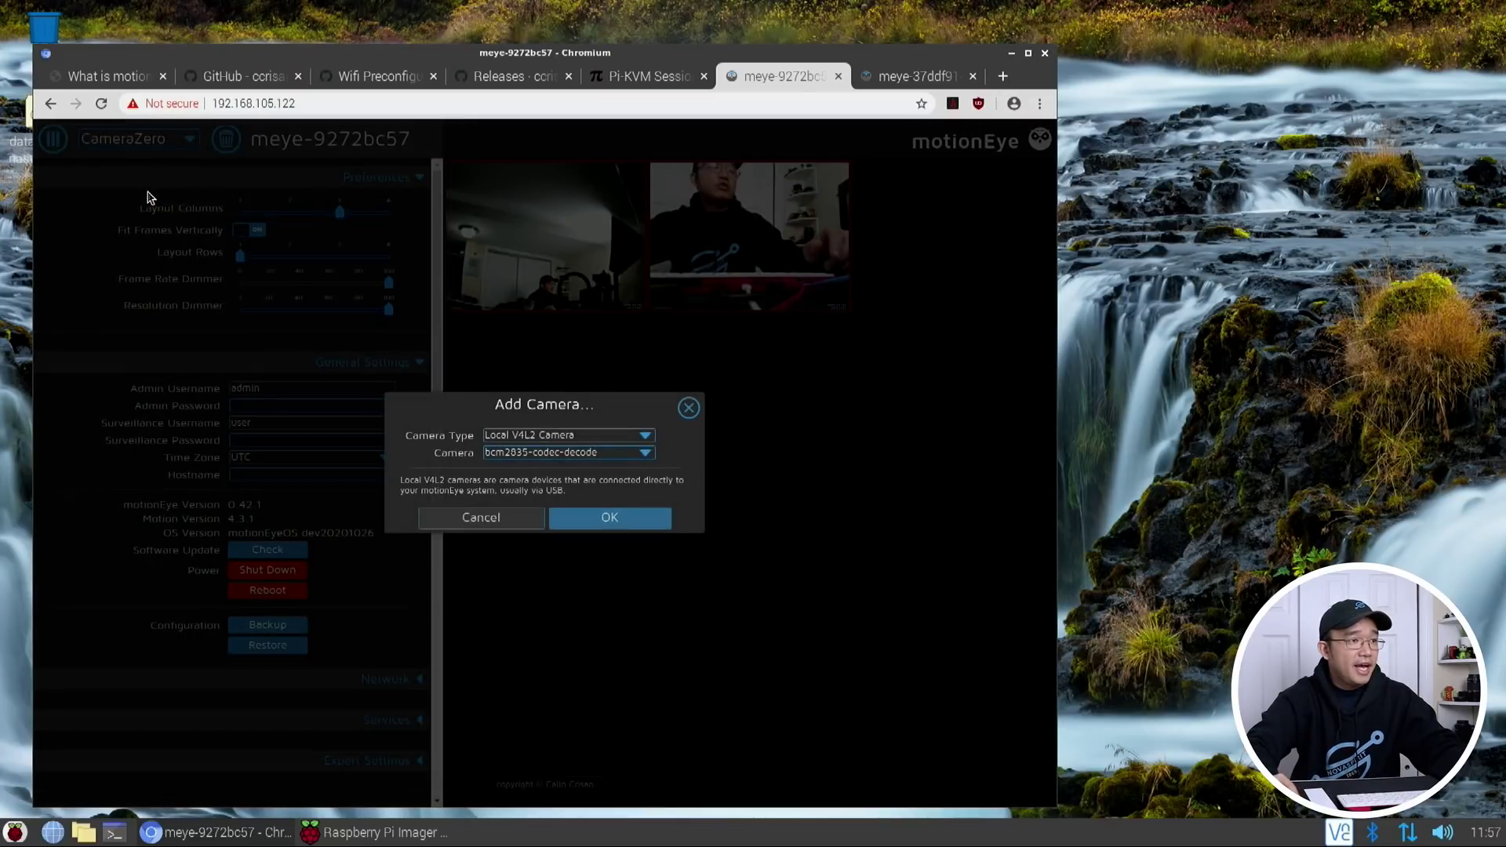
{"action": "left_click", "coordinate": [634, 439]}
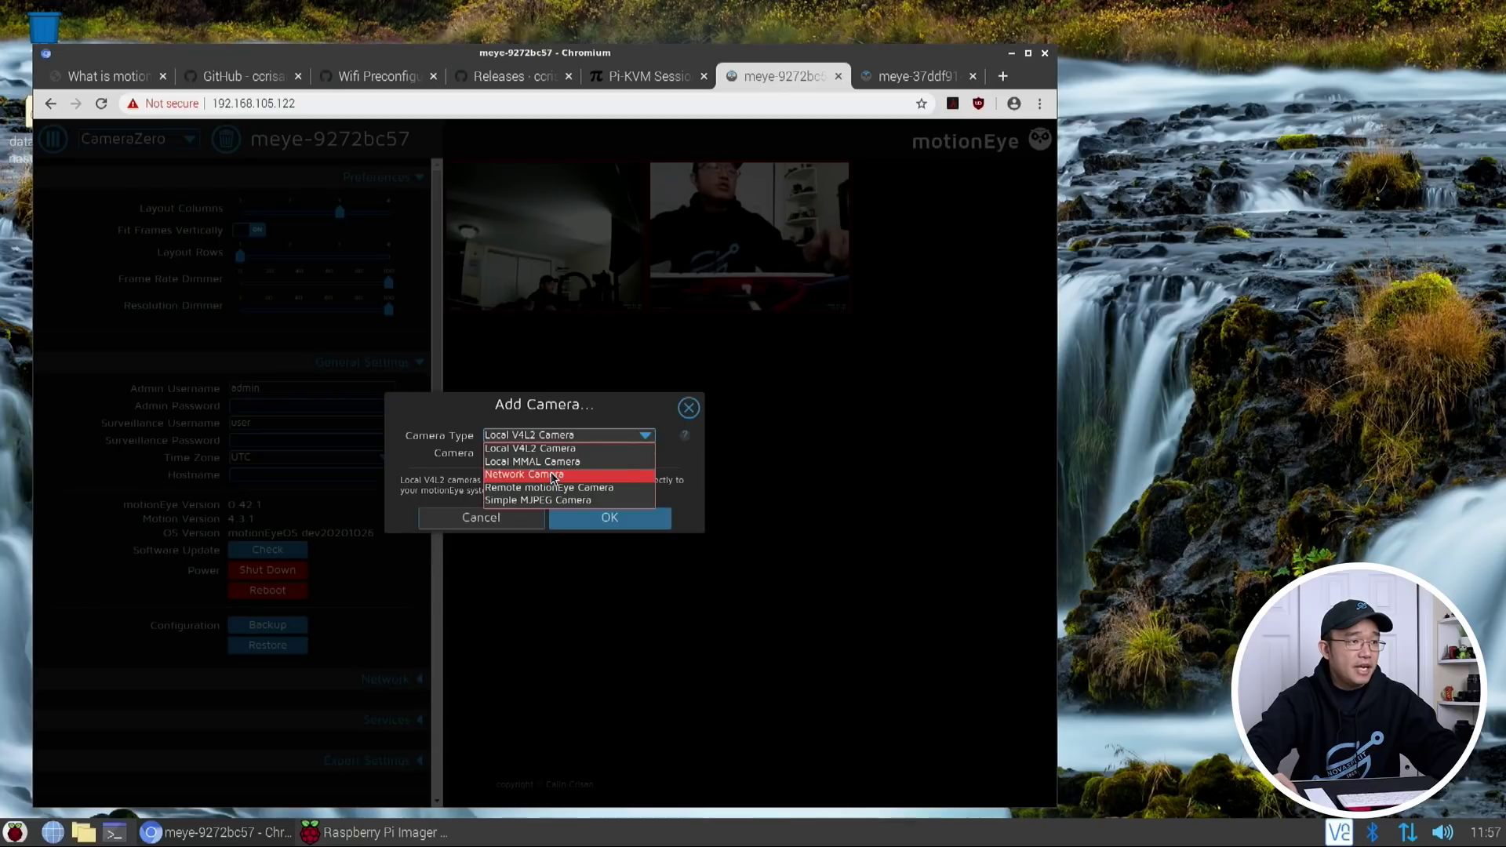
{"action": "left_click", "coordinate": [553, 473]}
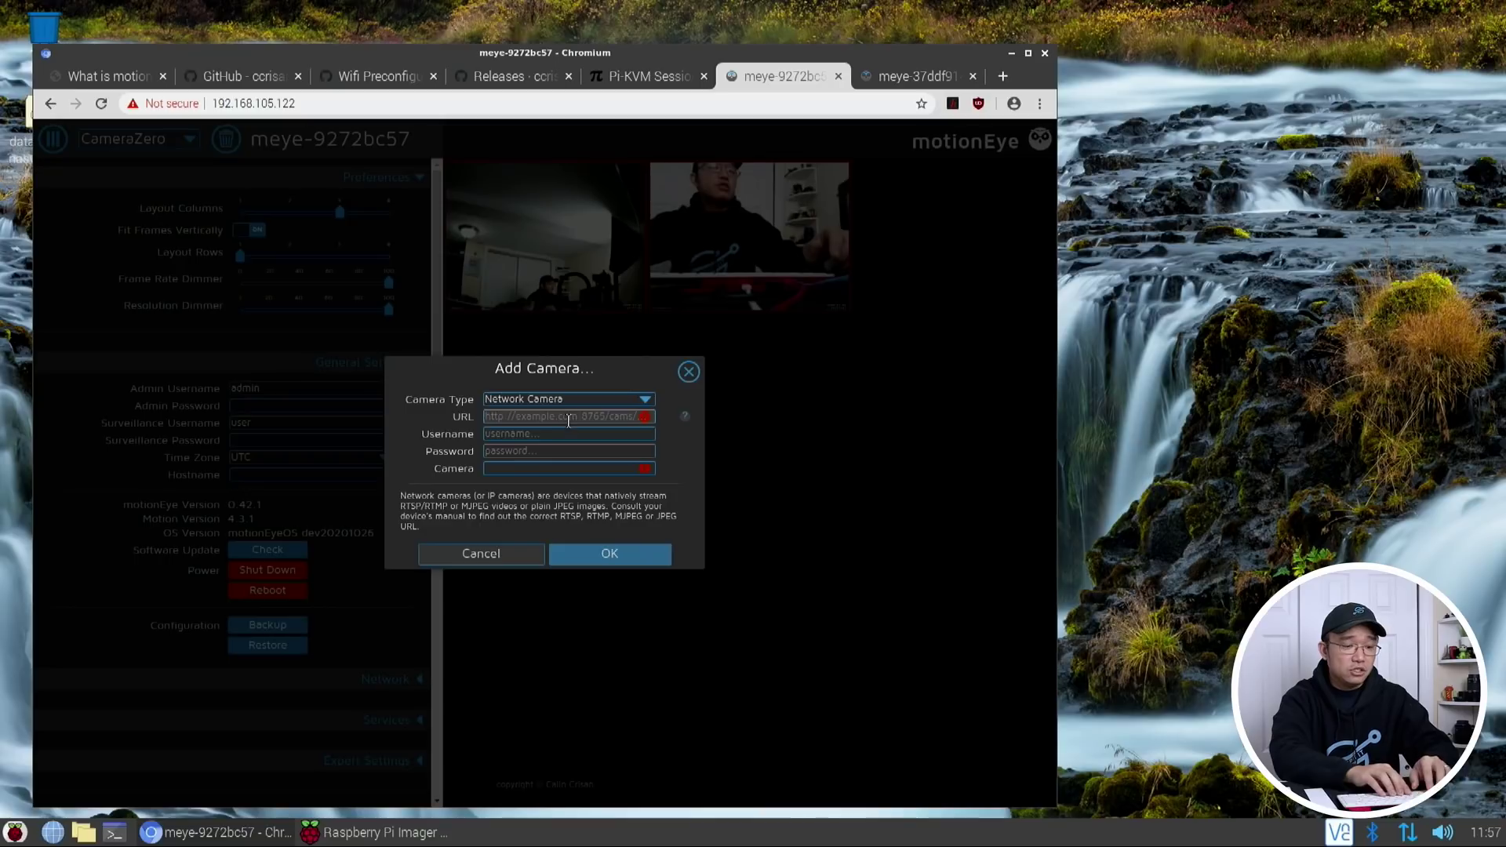
{"action": "type", "text": "rtsp://192.168.105.144"}
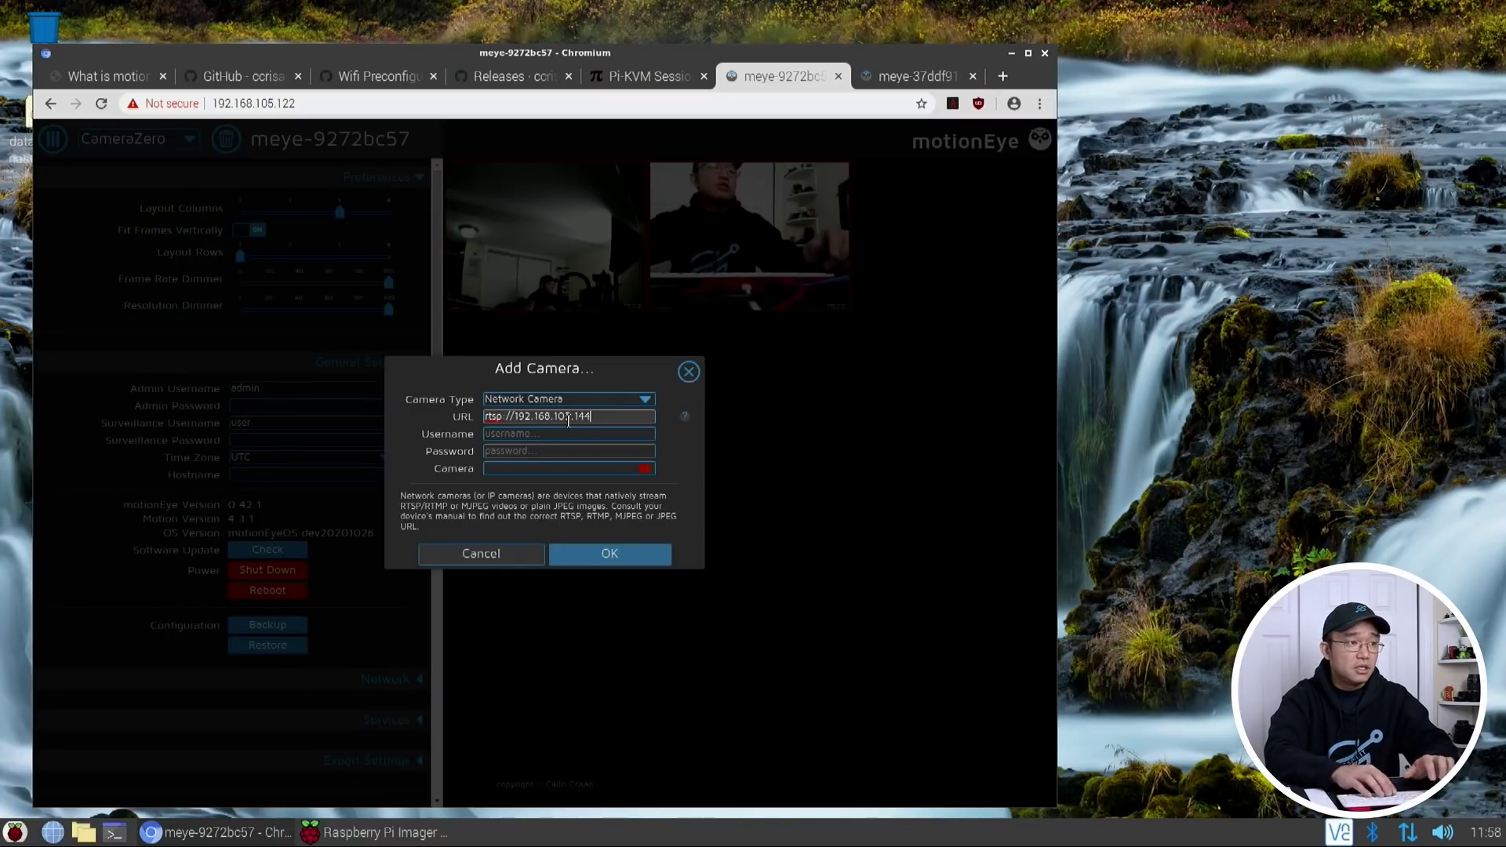
{"action": "type", "text": "/"}
{"action": "key", "text": "Tab"}
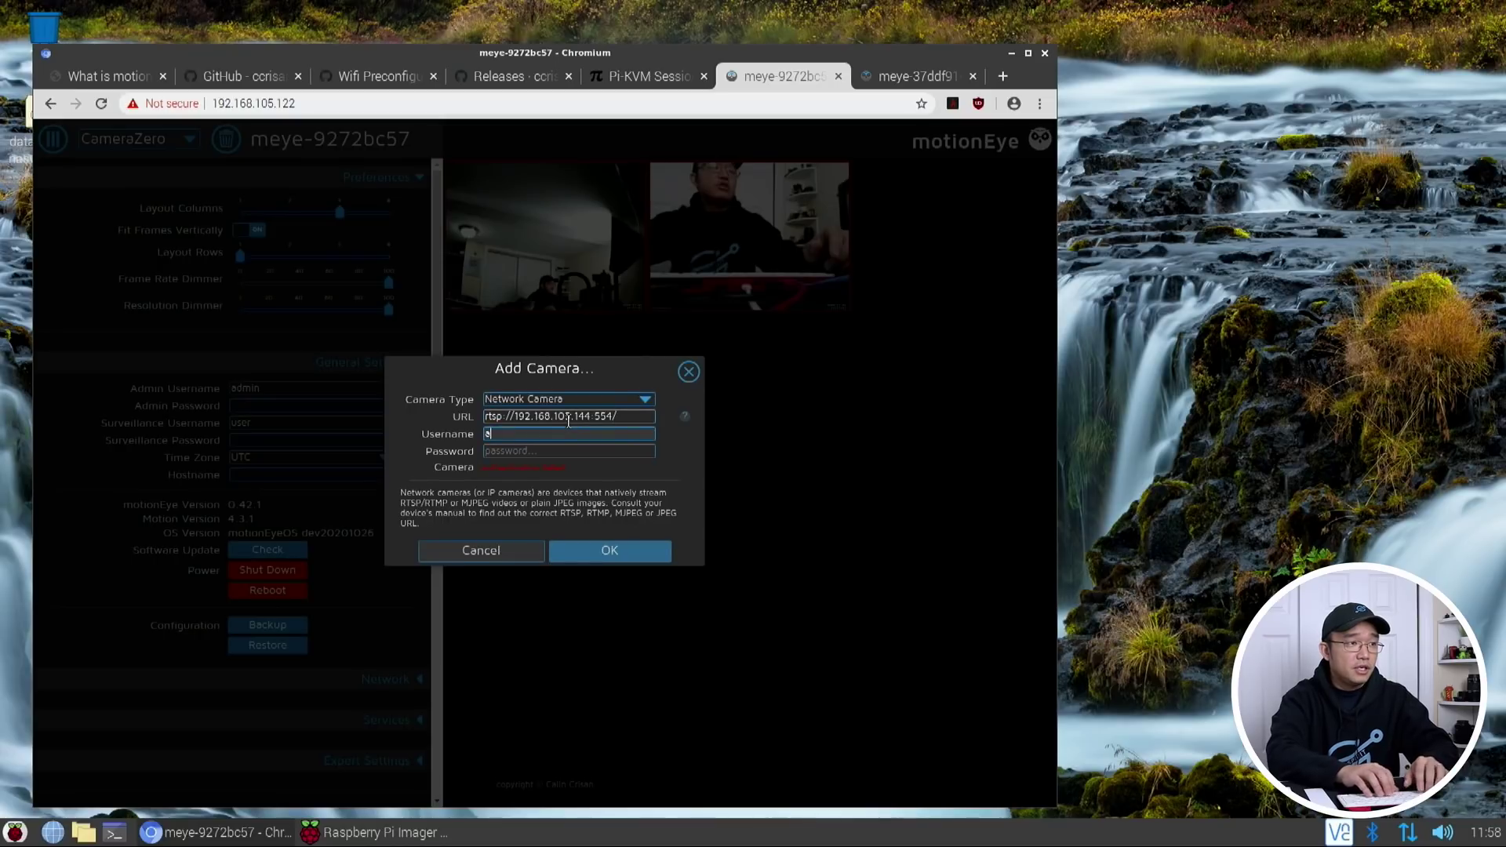
Enter the camera's password, keep RTSP/TCP, and add Camera3 to the hub
{"action": "key", "text": "Tab"}
{"action": "type", "text": "p"}
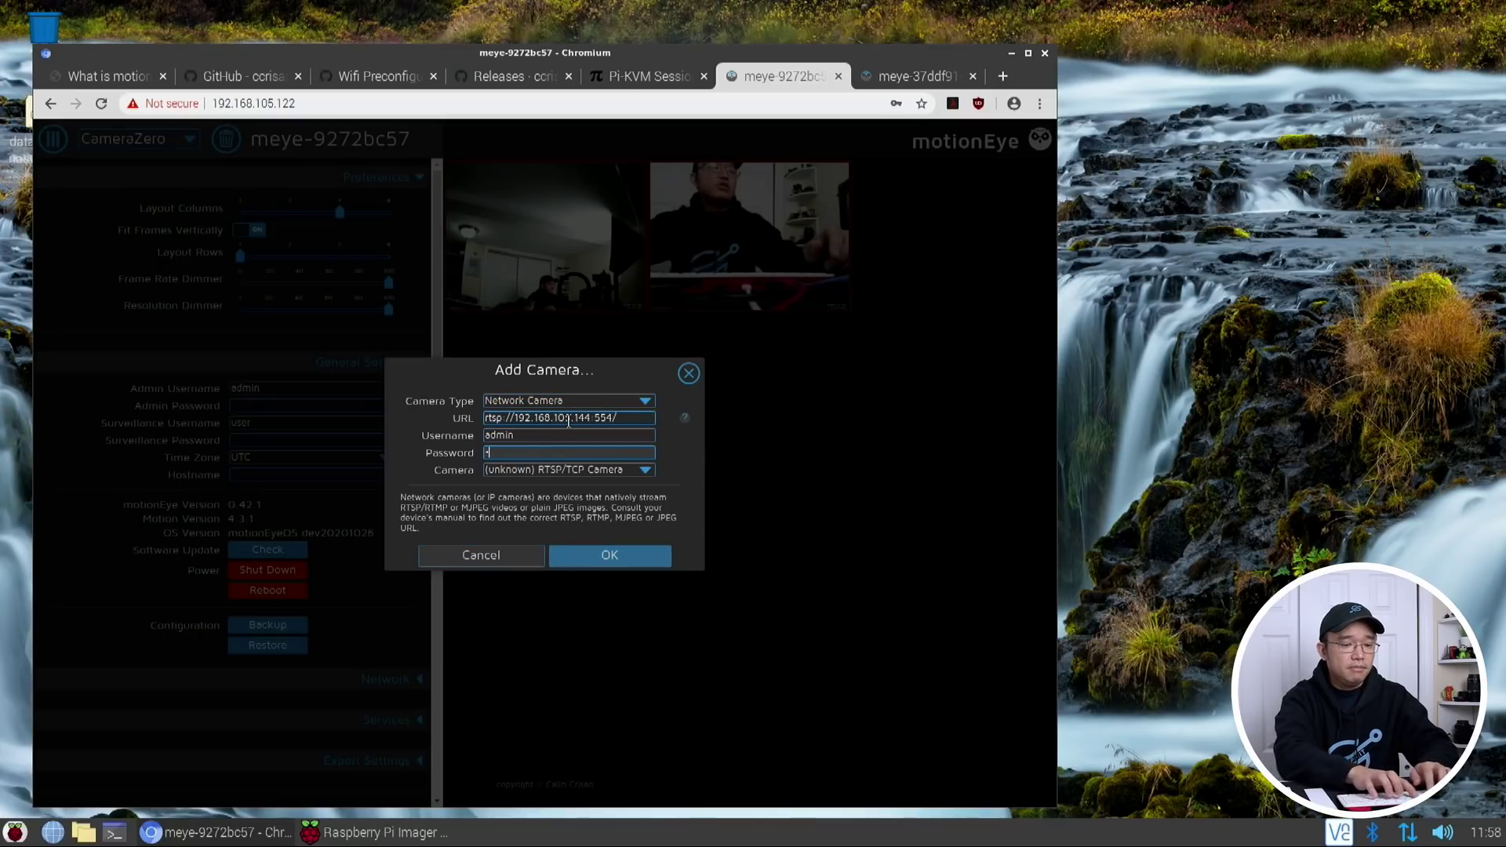
{"action": "type", "text": "assword1"}
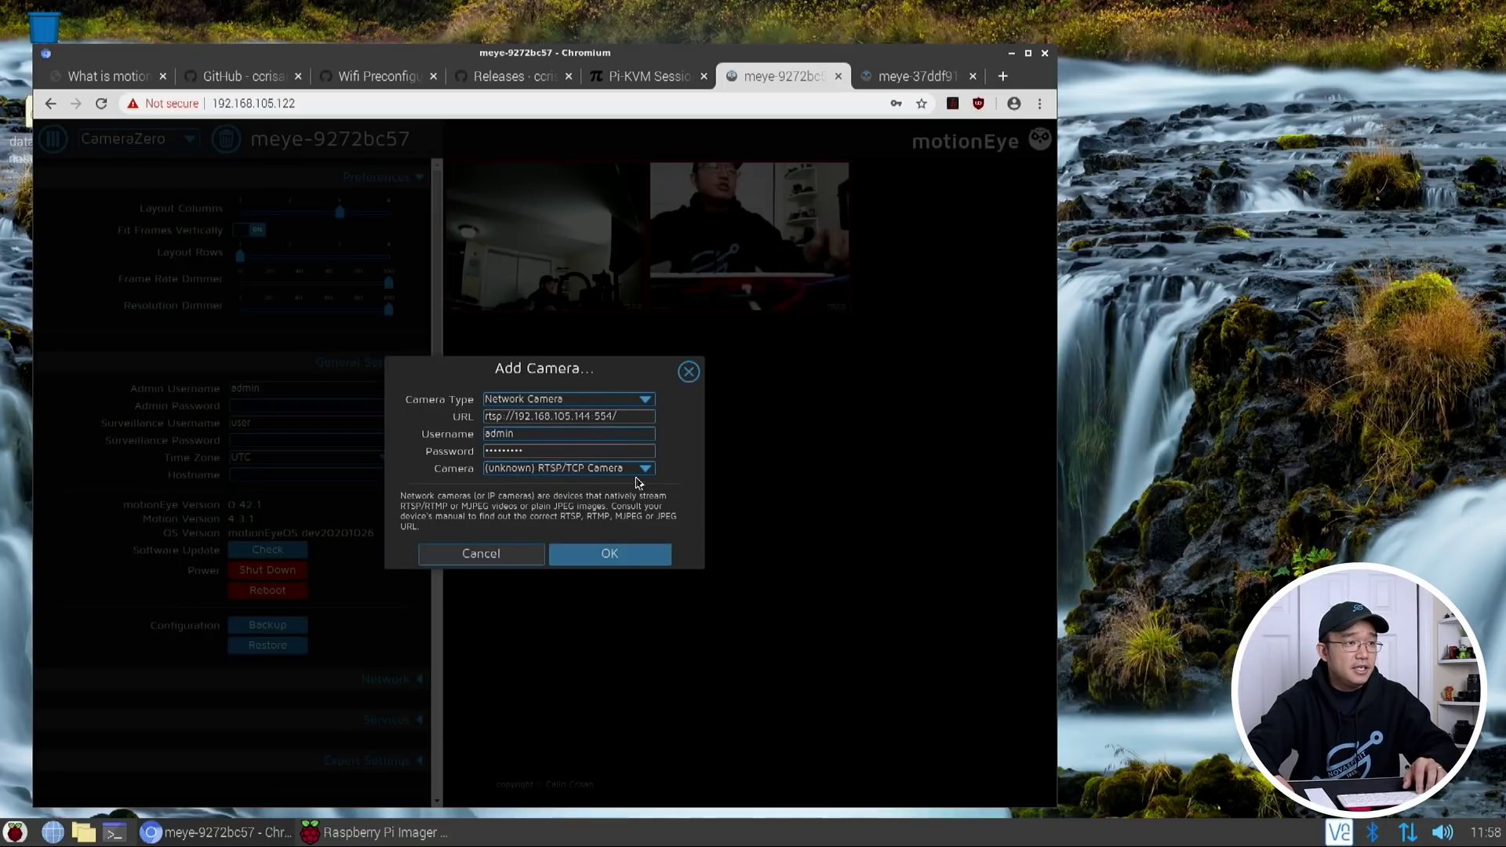
{"action": "left_click", "coordinate": [640, 474]}
{"action": "left_click", "coordinate": [640, 477]}
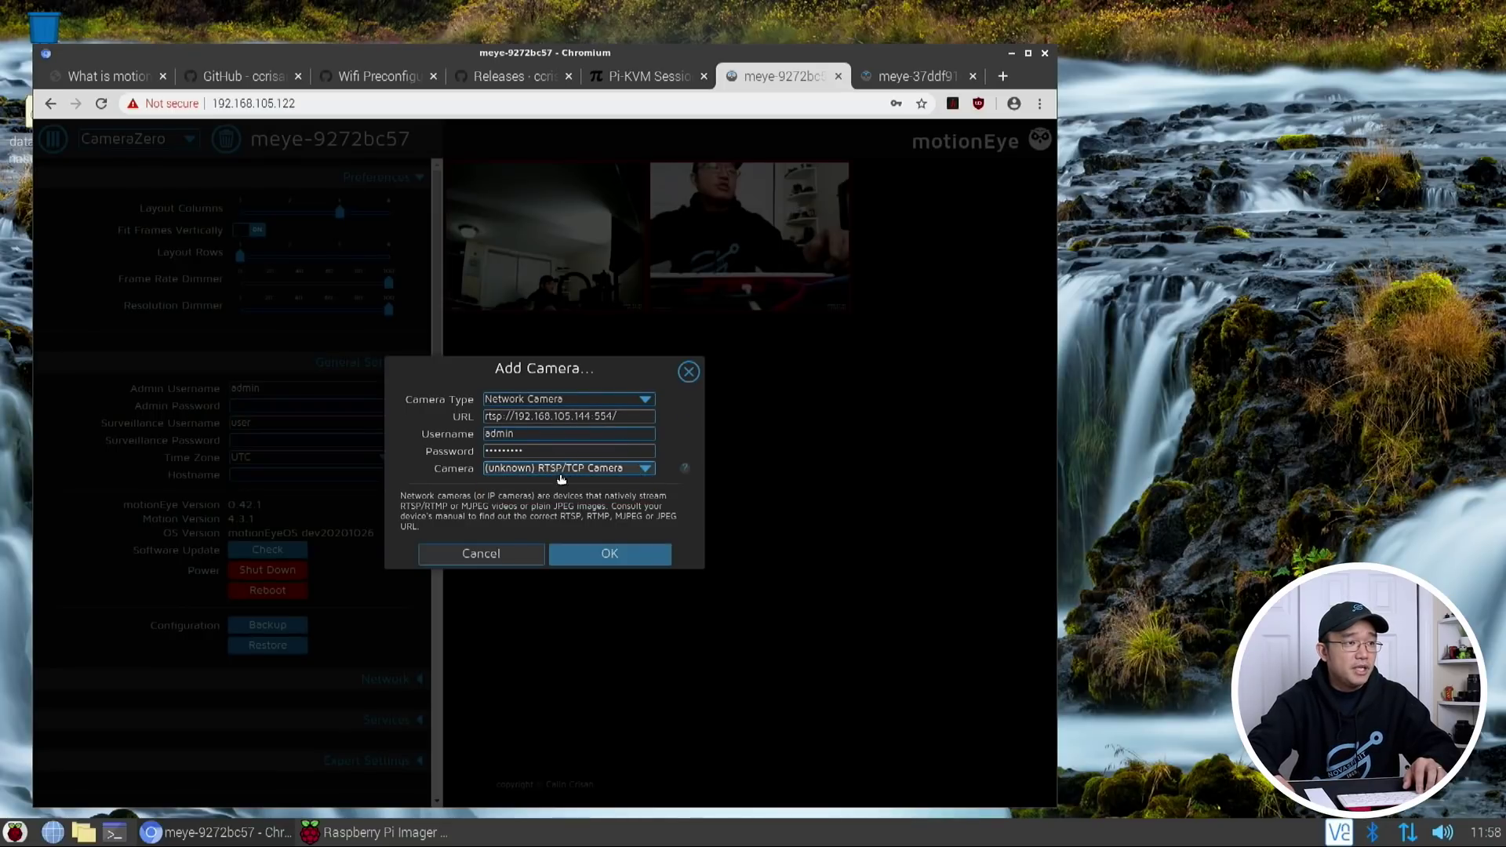
{"action": "left_click", "coordinate": [600, 552]}
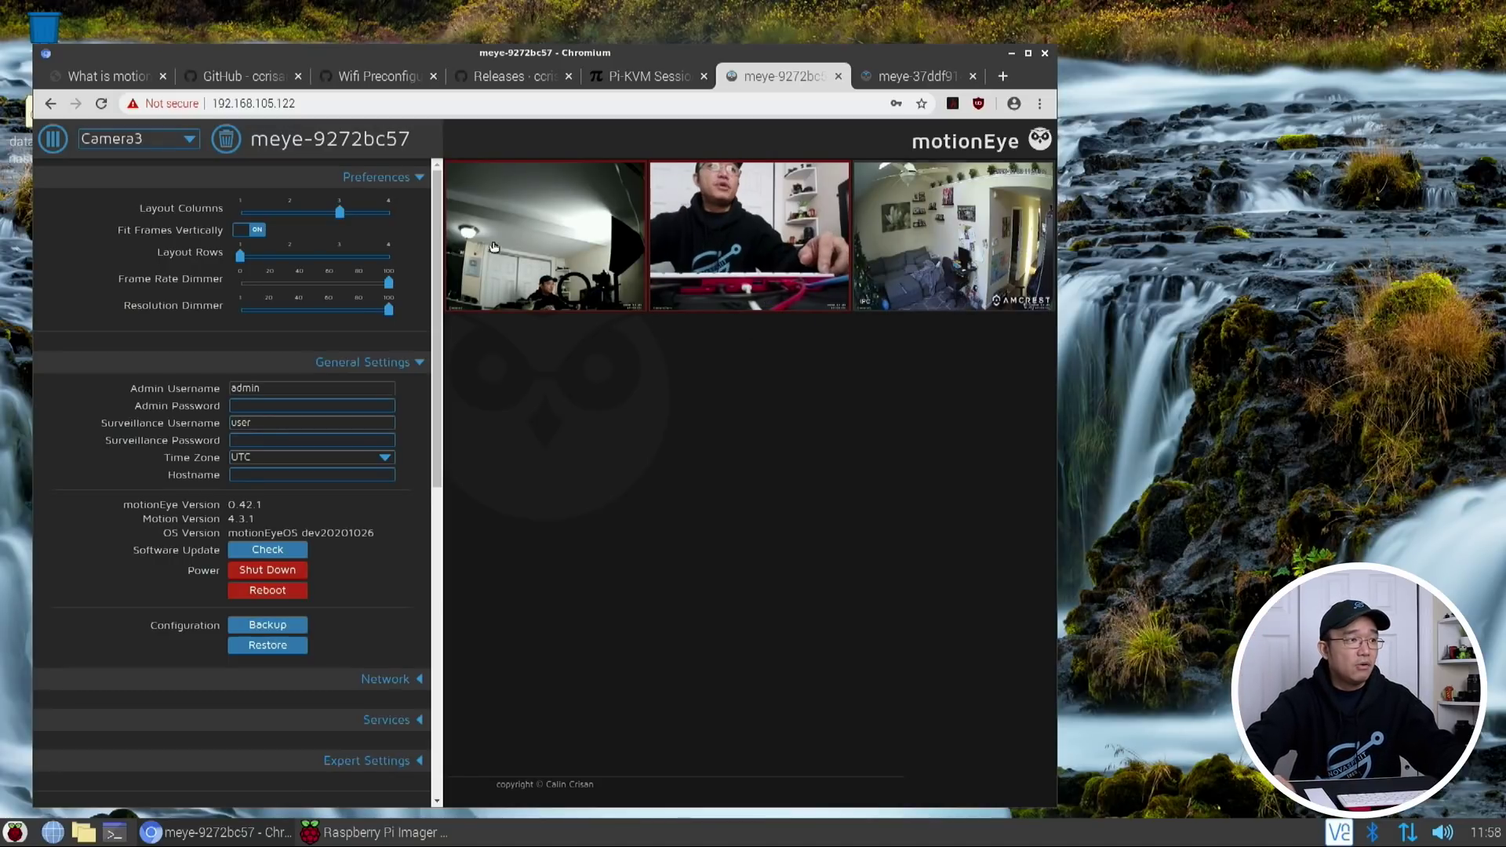
Open a file manager window and browse the network servers to the NAS shares
{"action": "scroll", "coordinate": [429, 478], "scroll_direction": "down", "scroll_amount": 3}
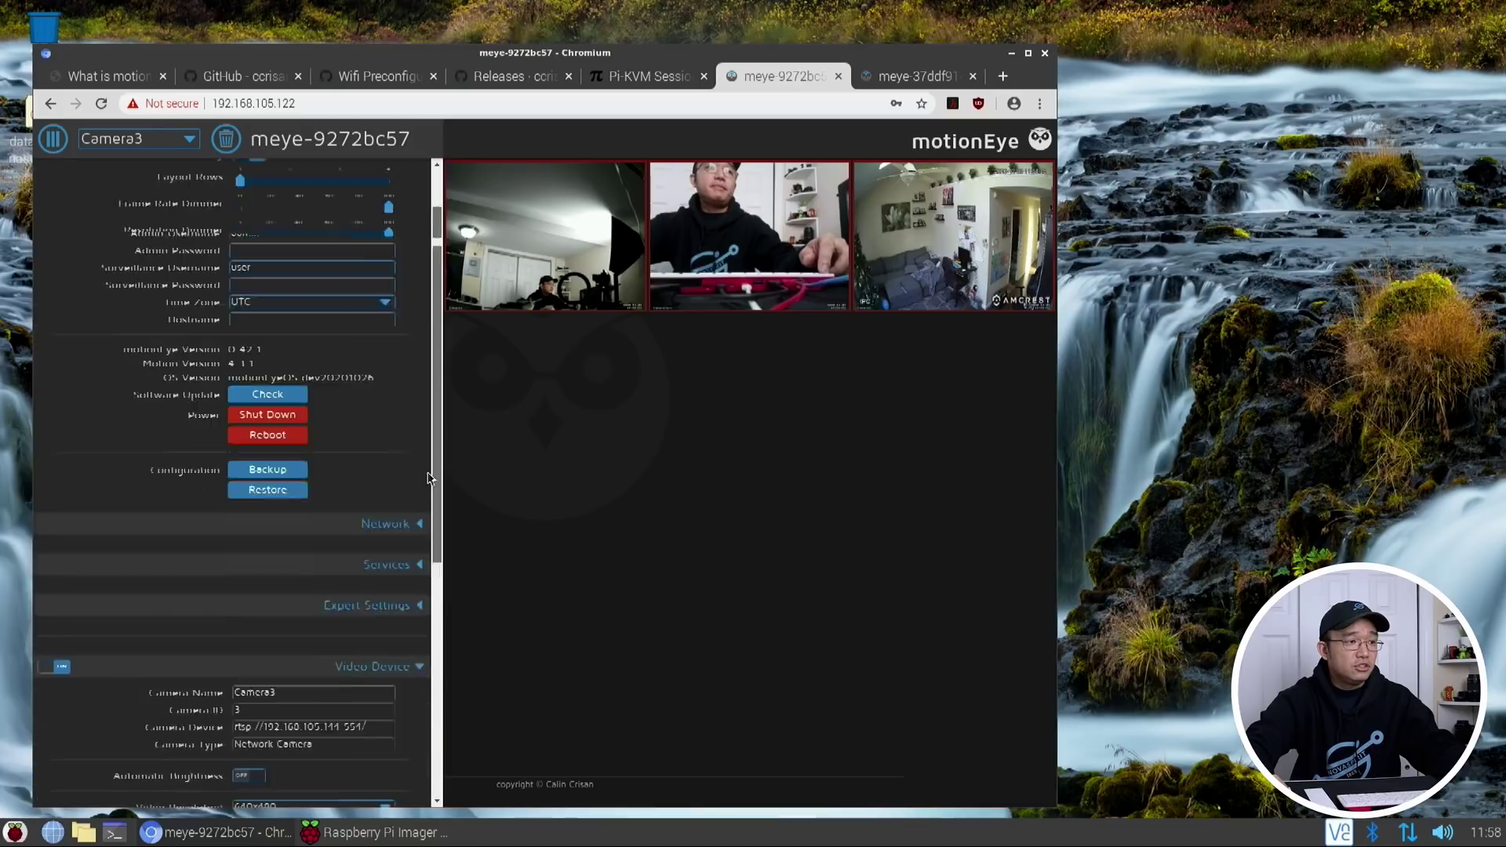
{"action": "scroll", "coordinate": [429, 478], "scroll_direction": "down", "scroll_amount": 5}
{"action": "scroll", "coordinate": [436, 486], "scroll_direction": "up", "scroll_amount": 5}
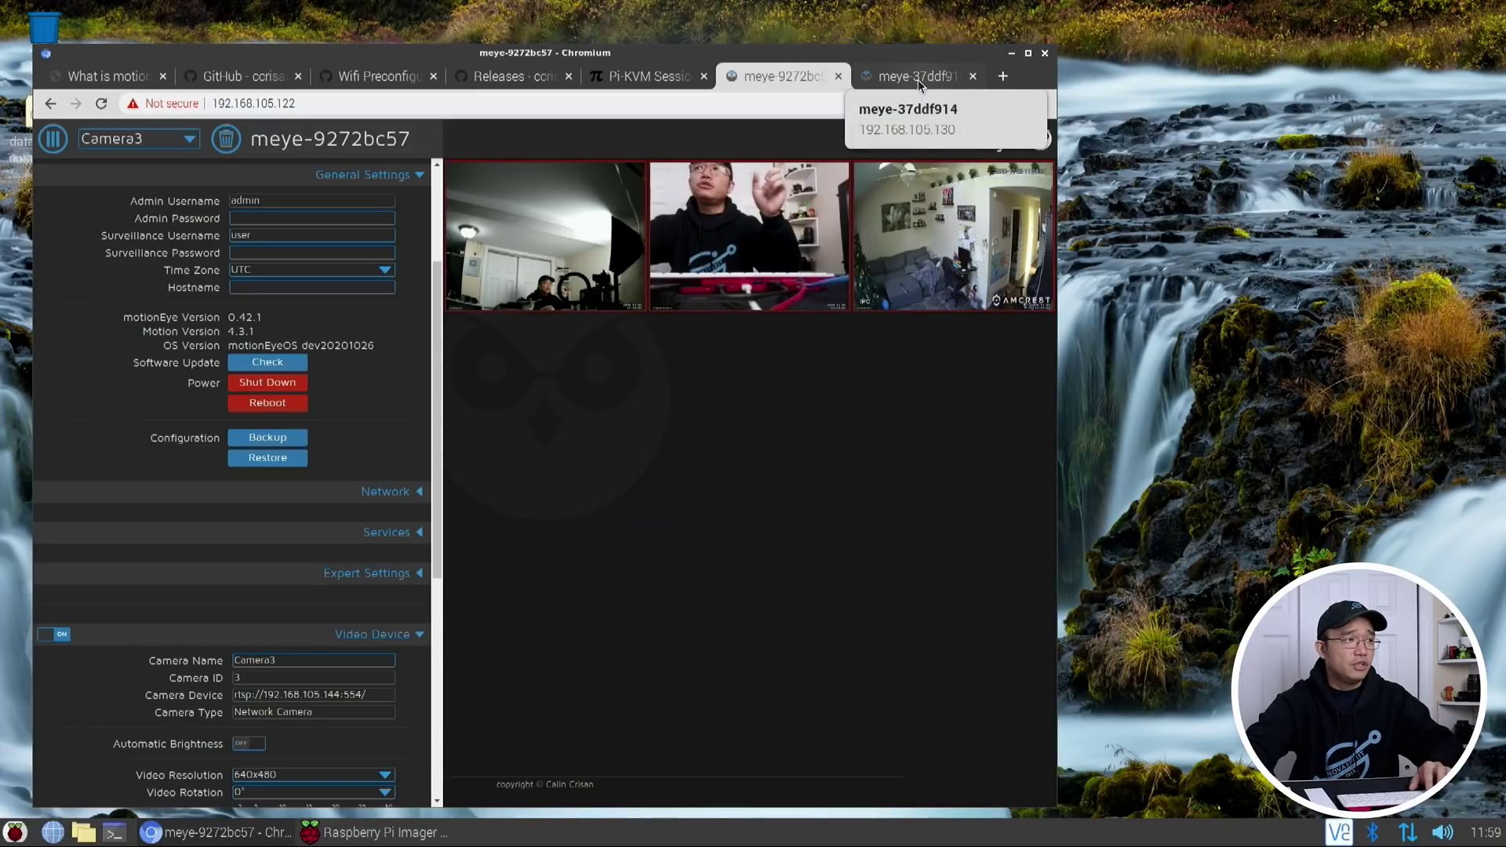
{"action": "left_click", "coordinate": [83, 832]}
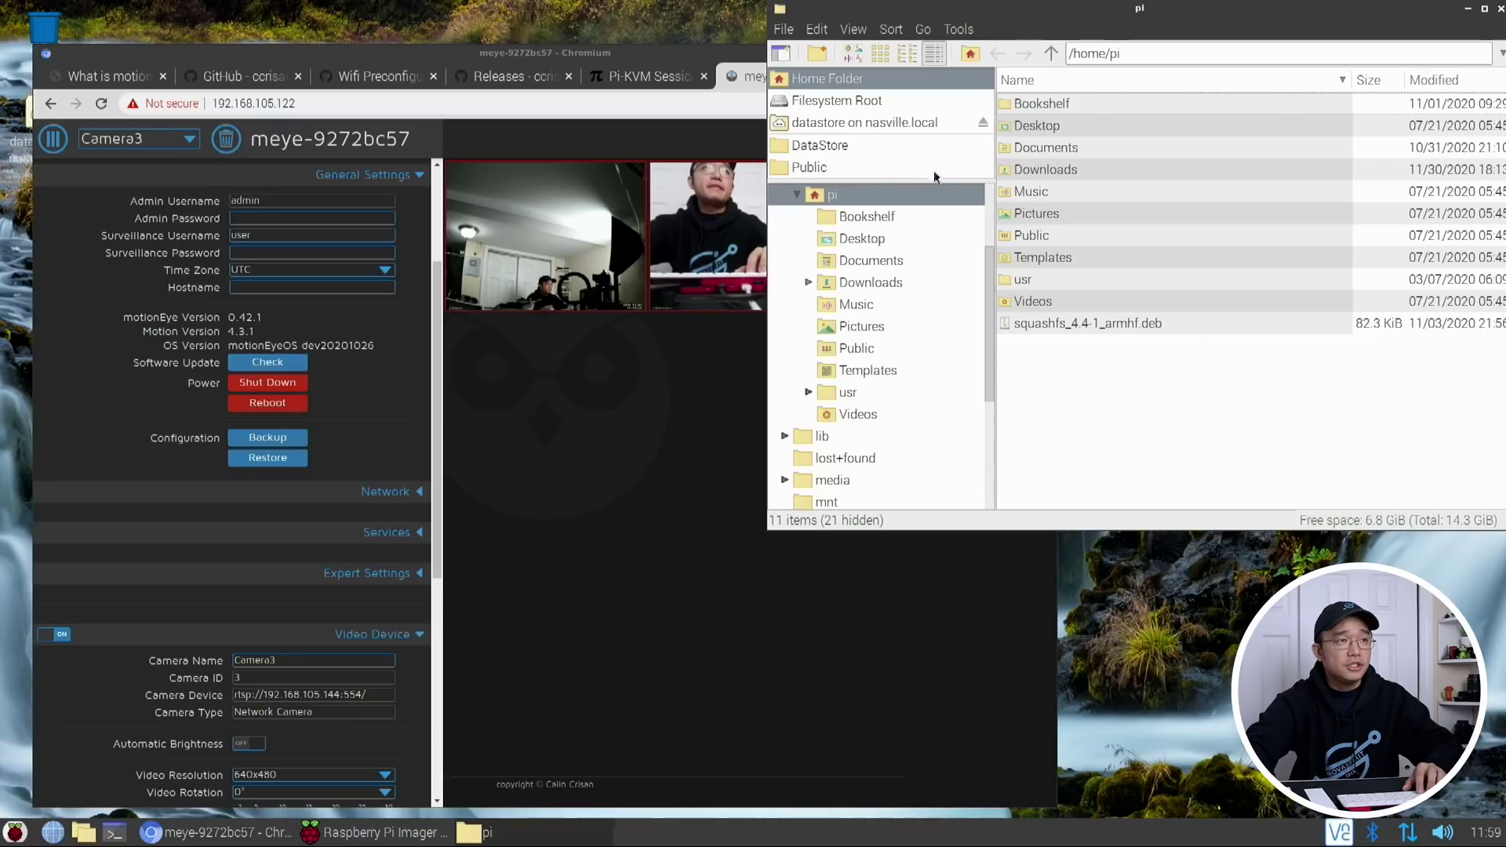
{"action": "left_click", "coordinate": [922, 29]}
{"action": "left_click", "coordinate": [955, 166]}
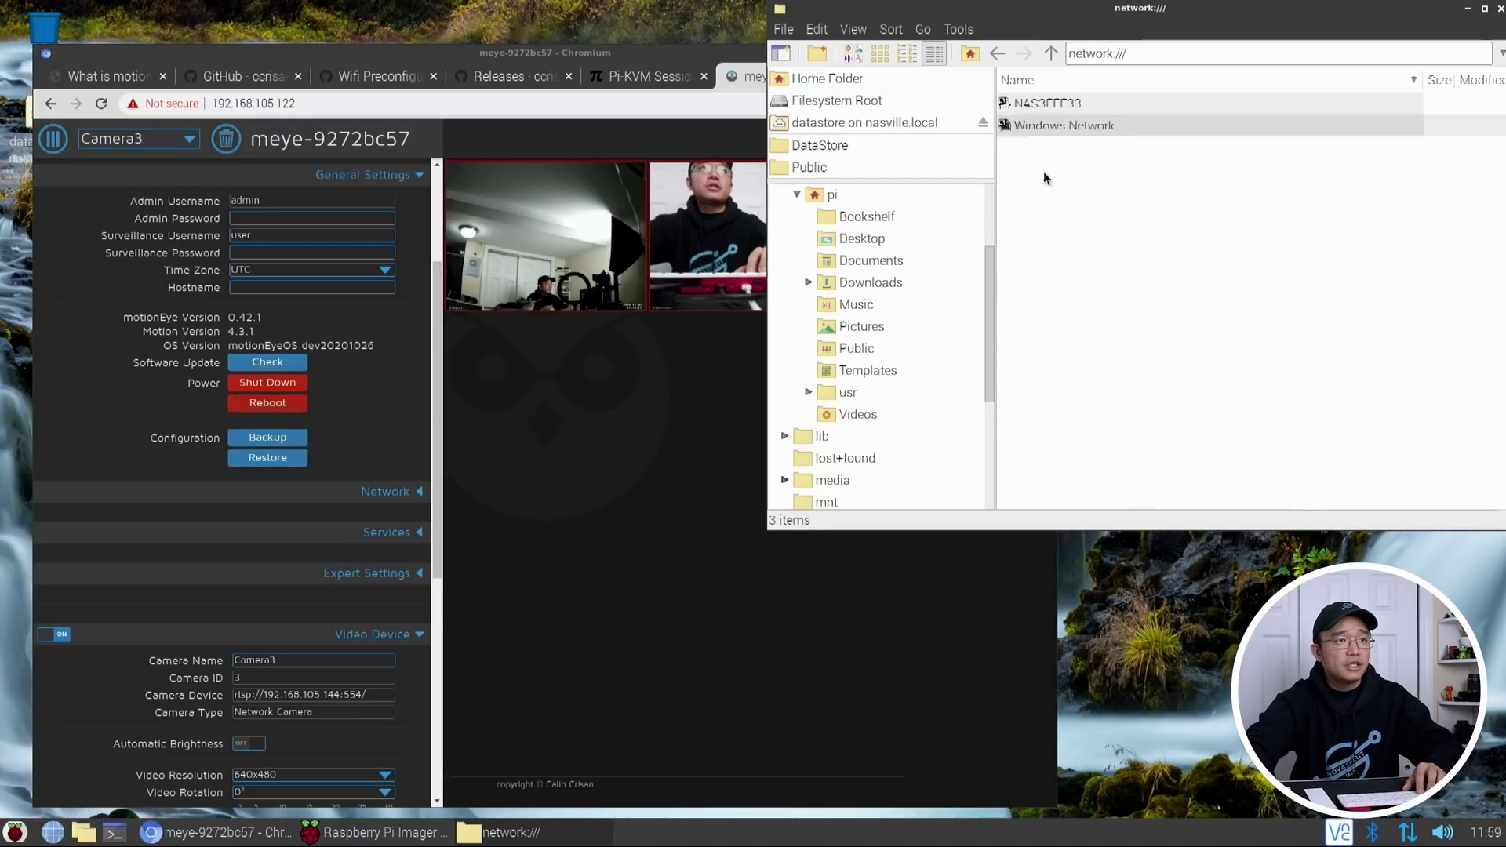
{"action": "double_click", "coordinate": [1043, 103]}
Point the location at 192.168.105.122 and open its sdcard share
{"action": "left_click_drag", "start_coordinate": [1103, 54], "coordinate": [1217, 55]}
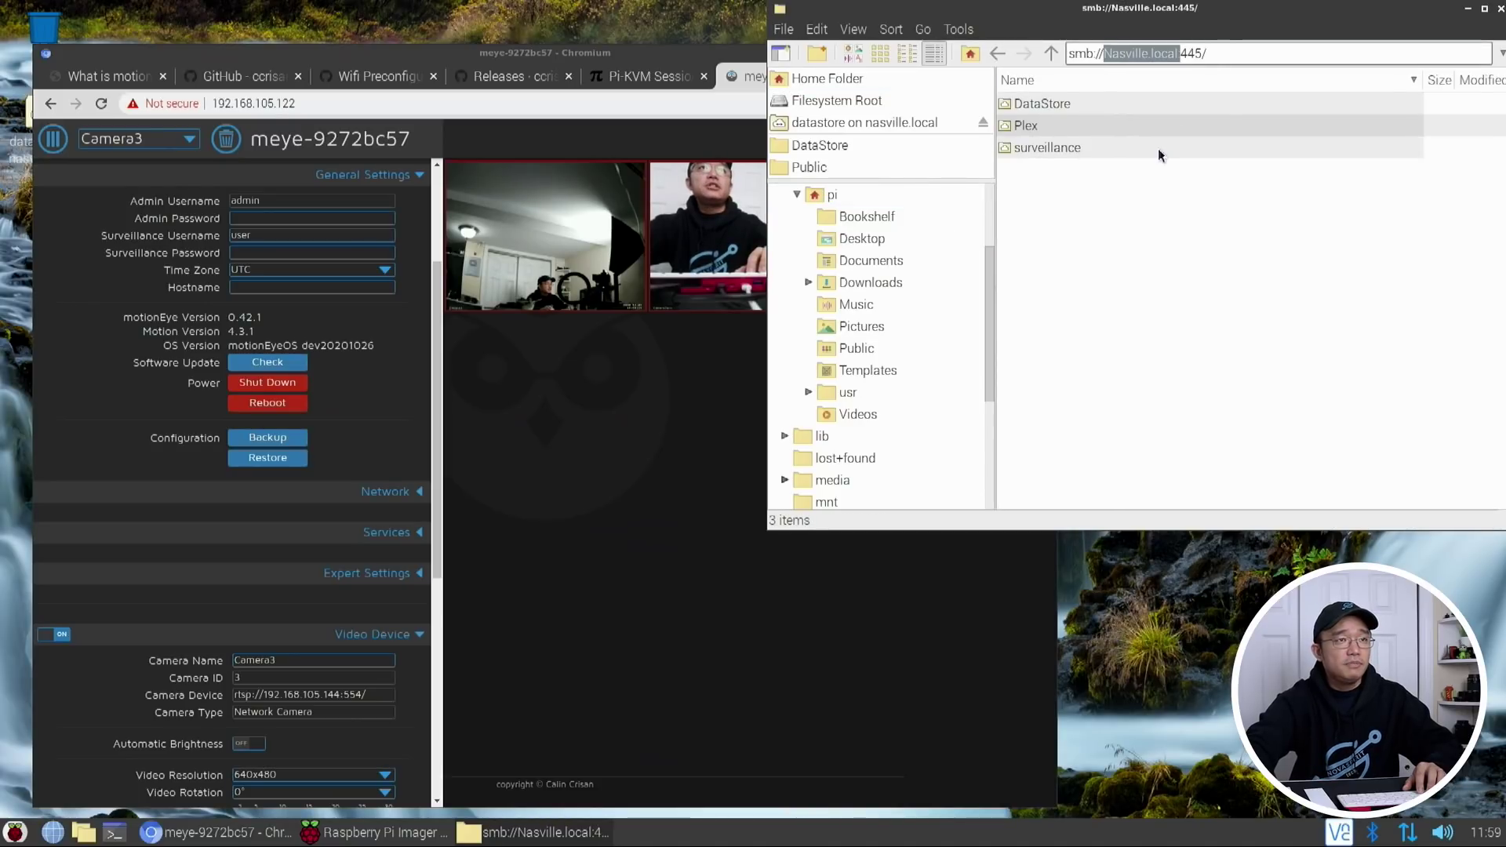
{"action": "type", "text": "N"}
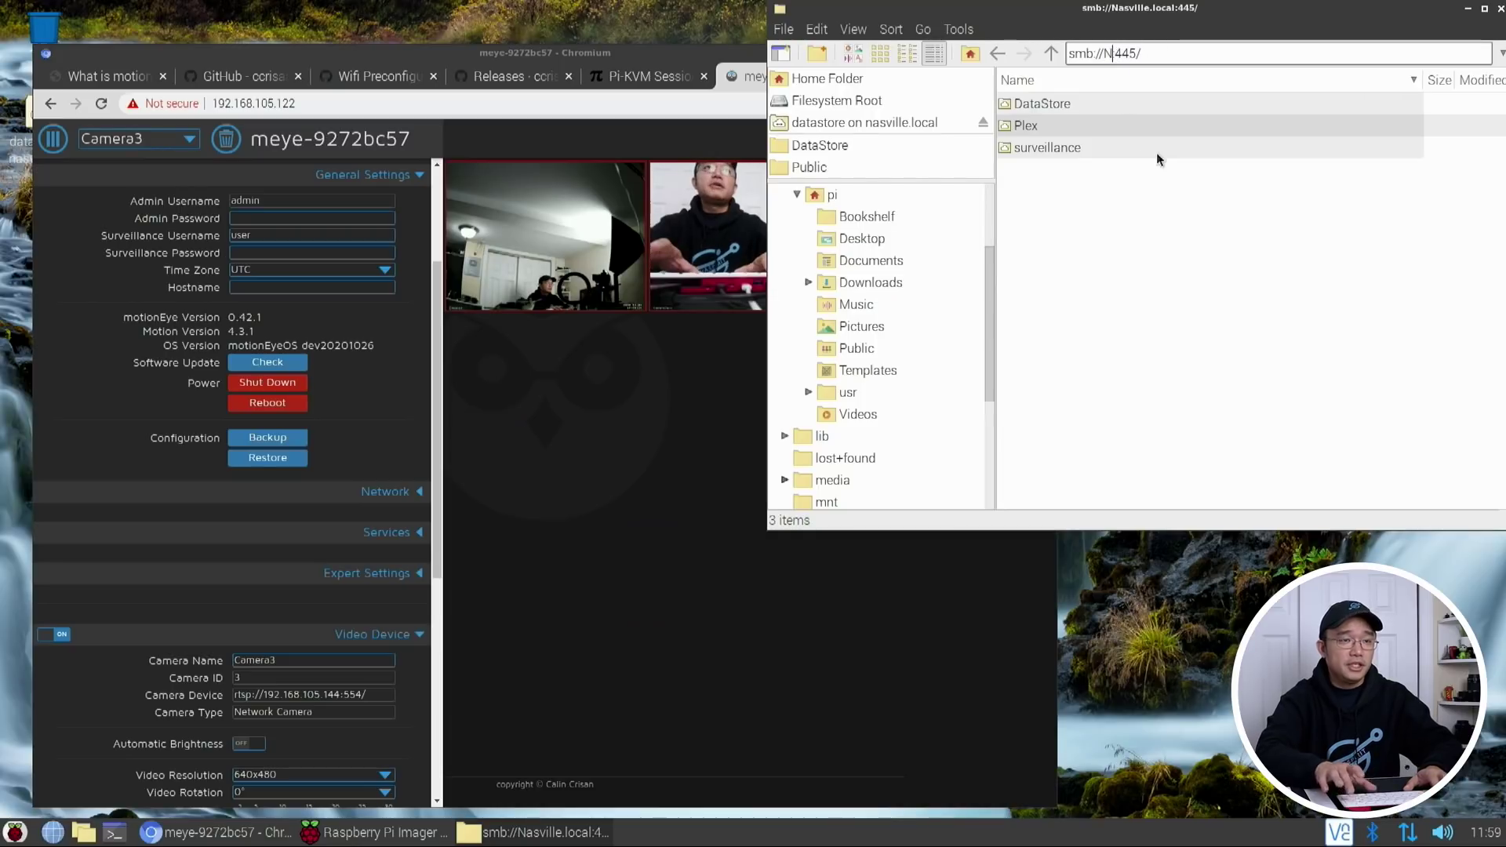
{"action": "key", "text": "BackSpace"}
{"action": "type", "text": "192.168"}
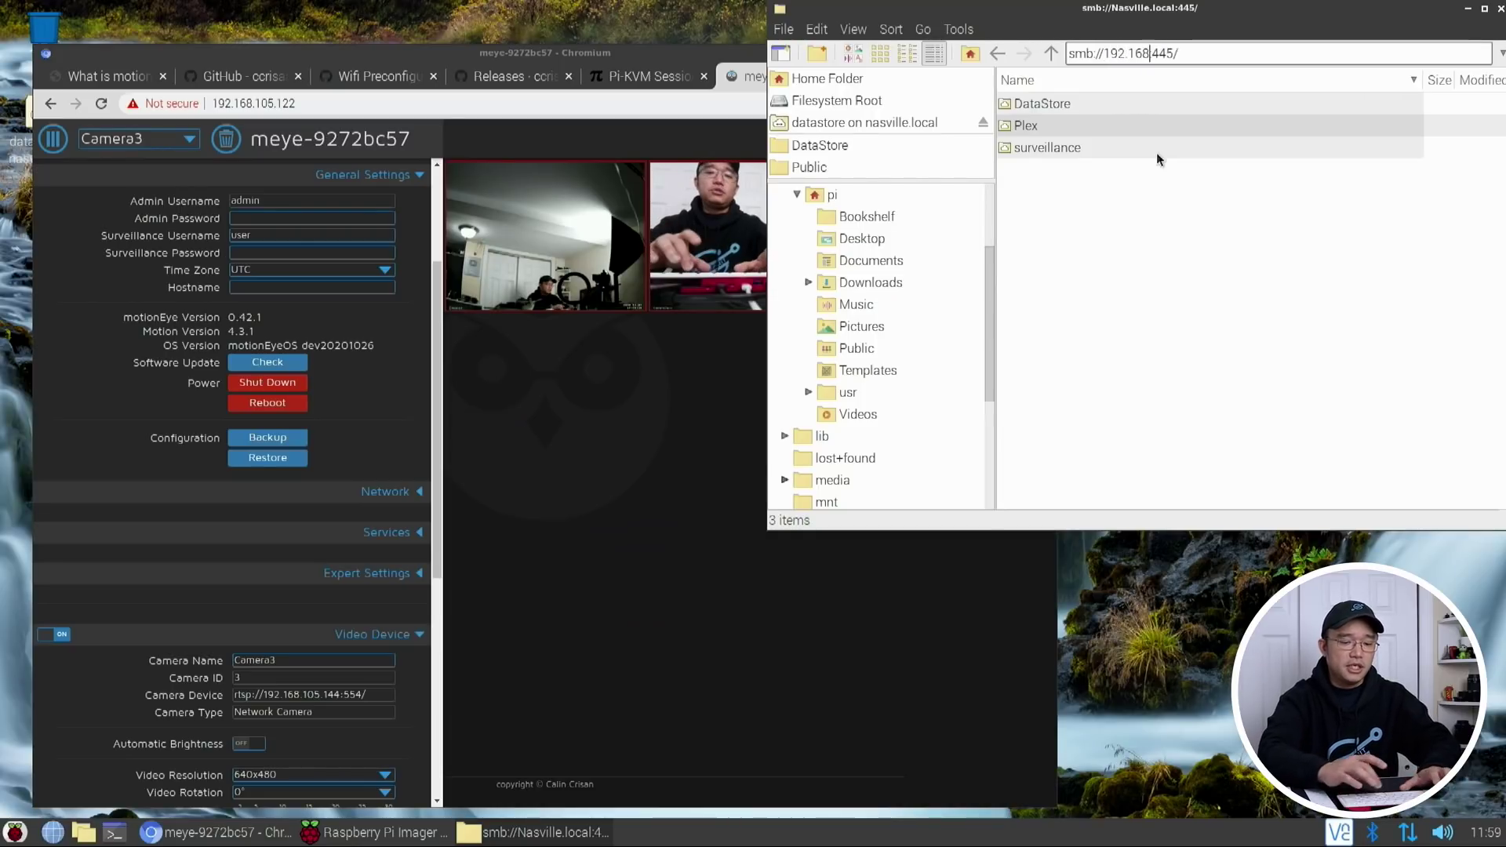
{"action": "type", "text": ".105.12"}
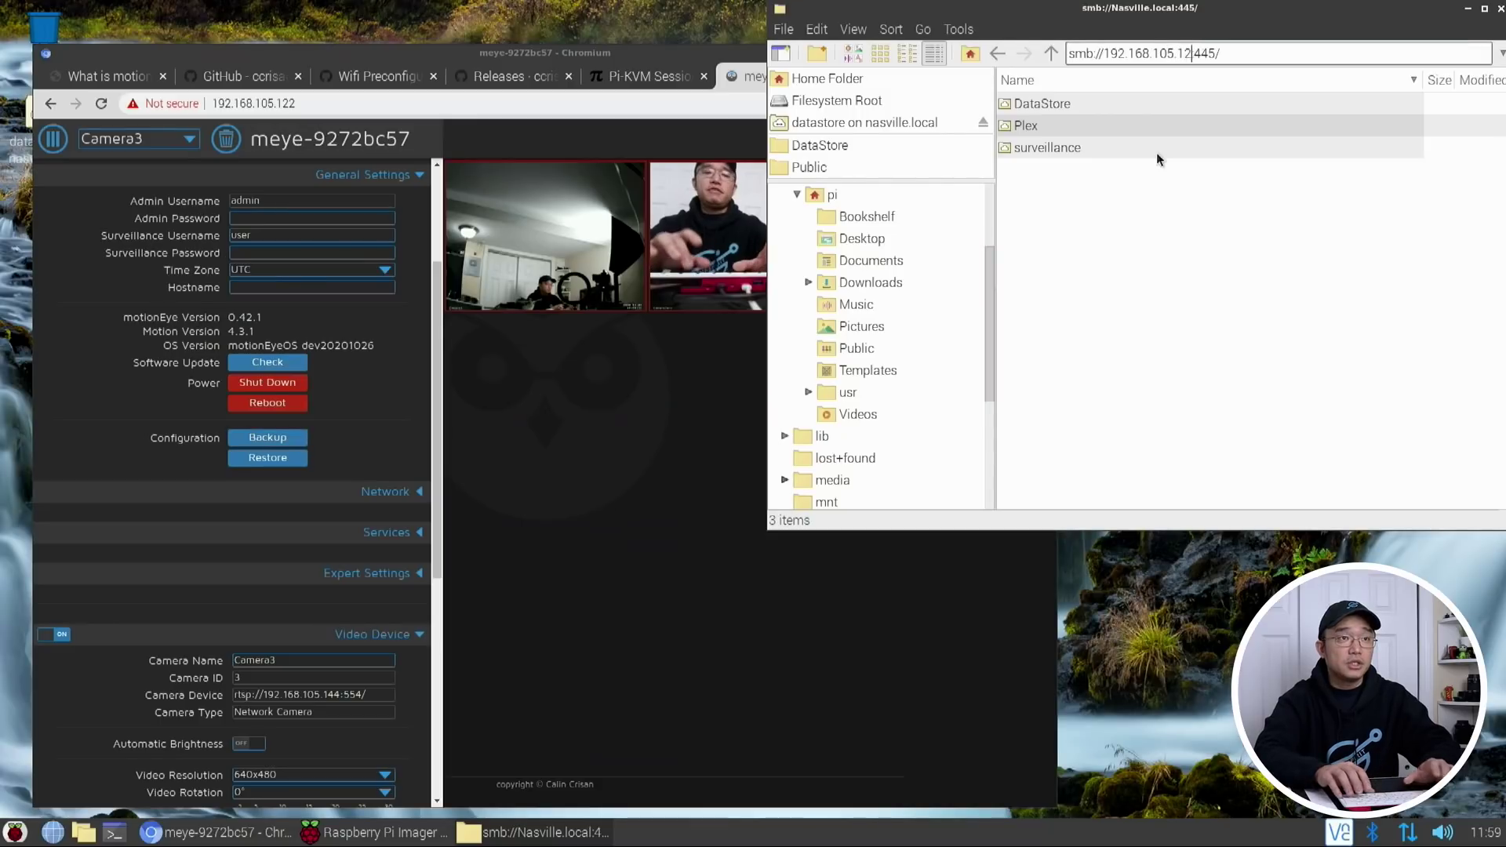
{"action": "type", "text": "2:"}
{"action": "key", "text": "Return"}
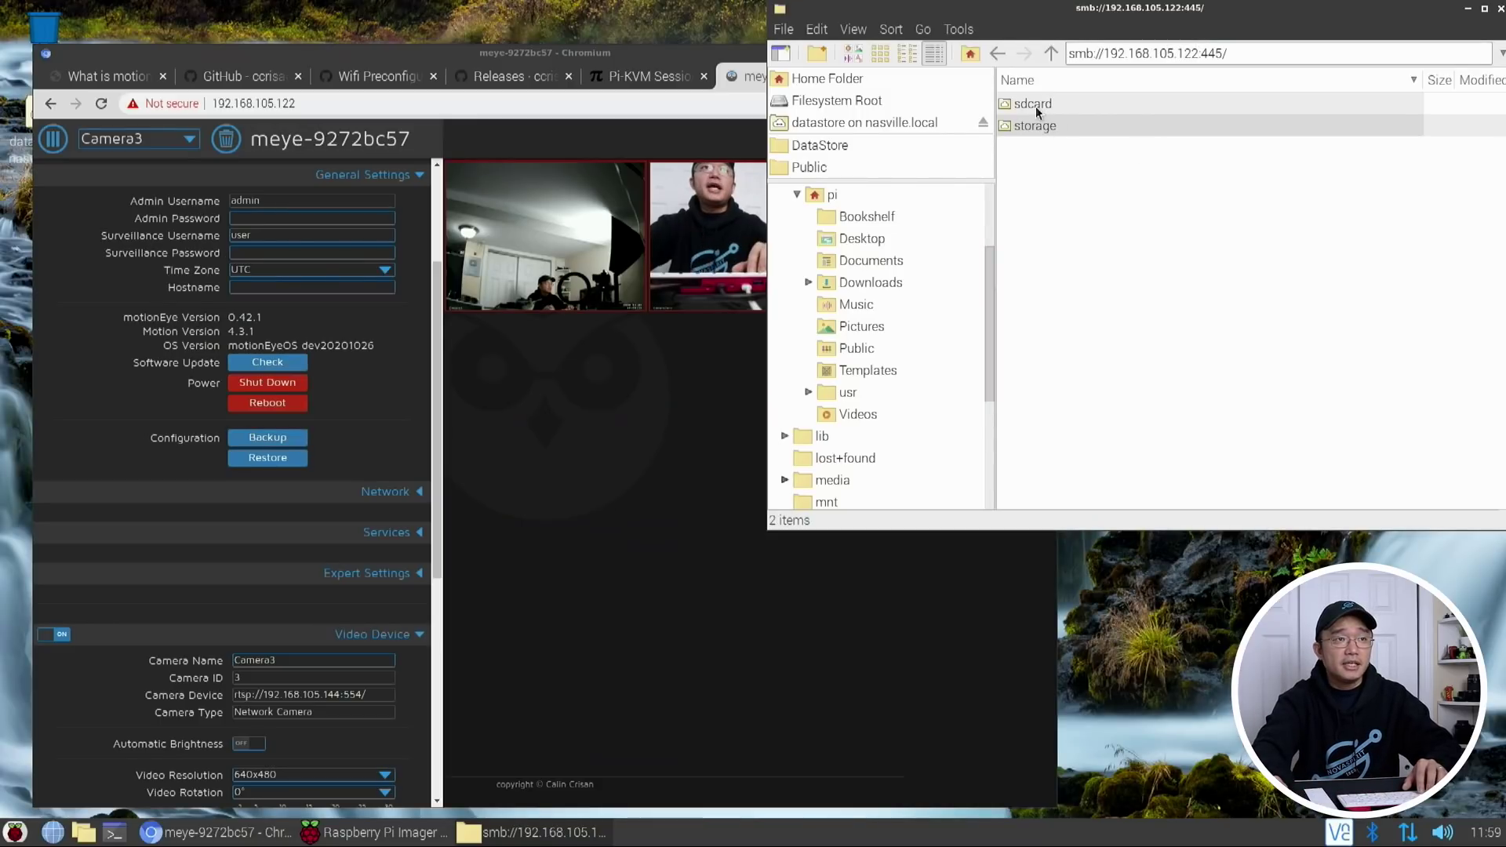
{"action": "left_click", "coordinate": [1032, 124]}
{"action": "left_click", "coordinate": [1027, 105]}
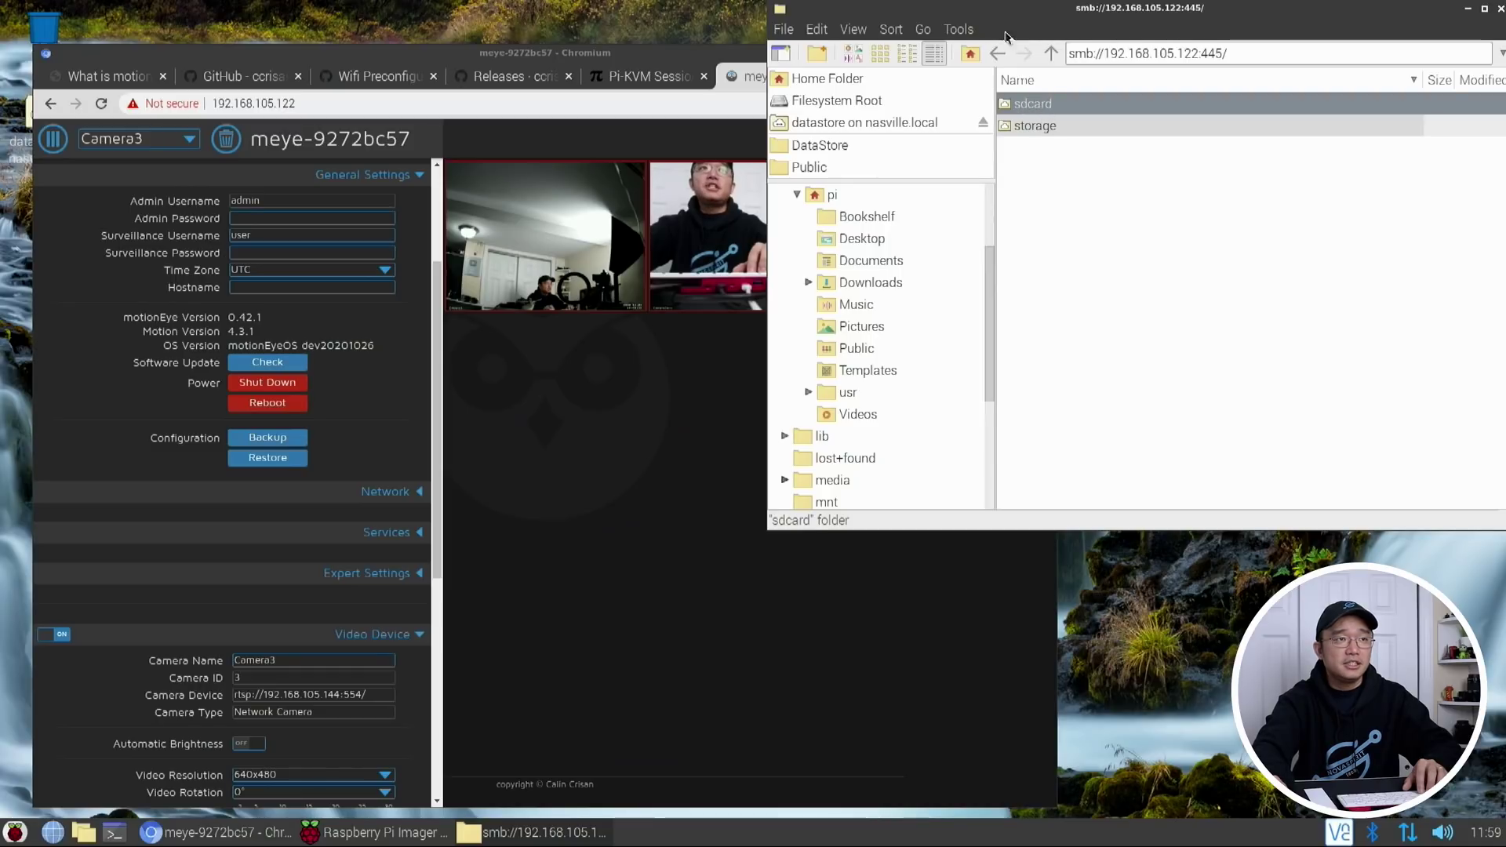
{"action": "double_click", "coordinate": [1037, 103]}
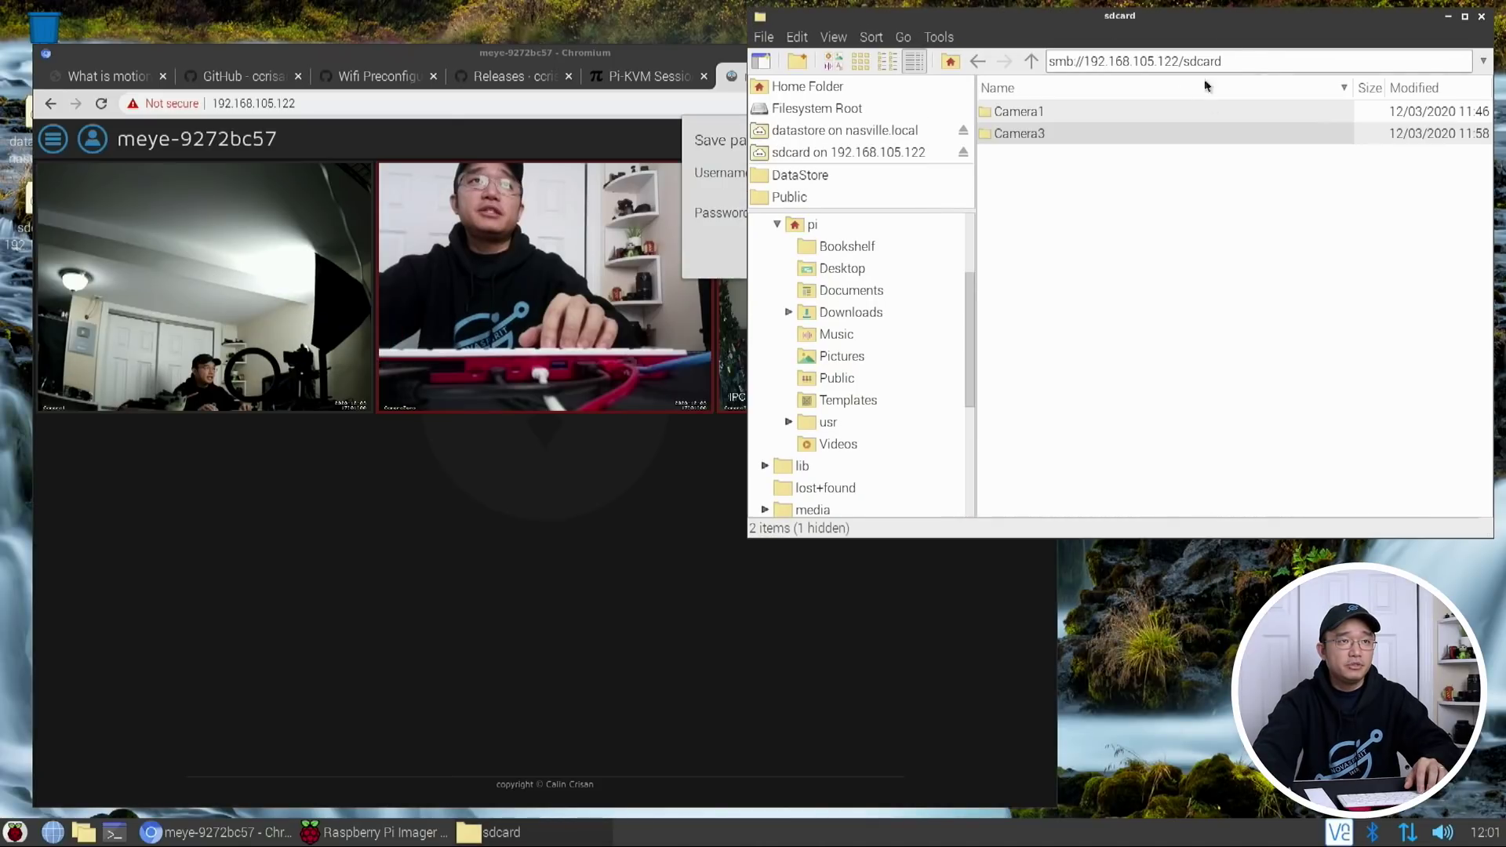
Inspect the Camera1 and Camera3 folders on the sdcard share
{"action": "left_click", "coordinate": [1032, 112]}
{"action": "left_click", "coordinate": [1032, 132]}
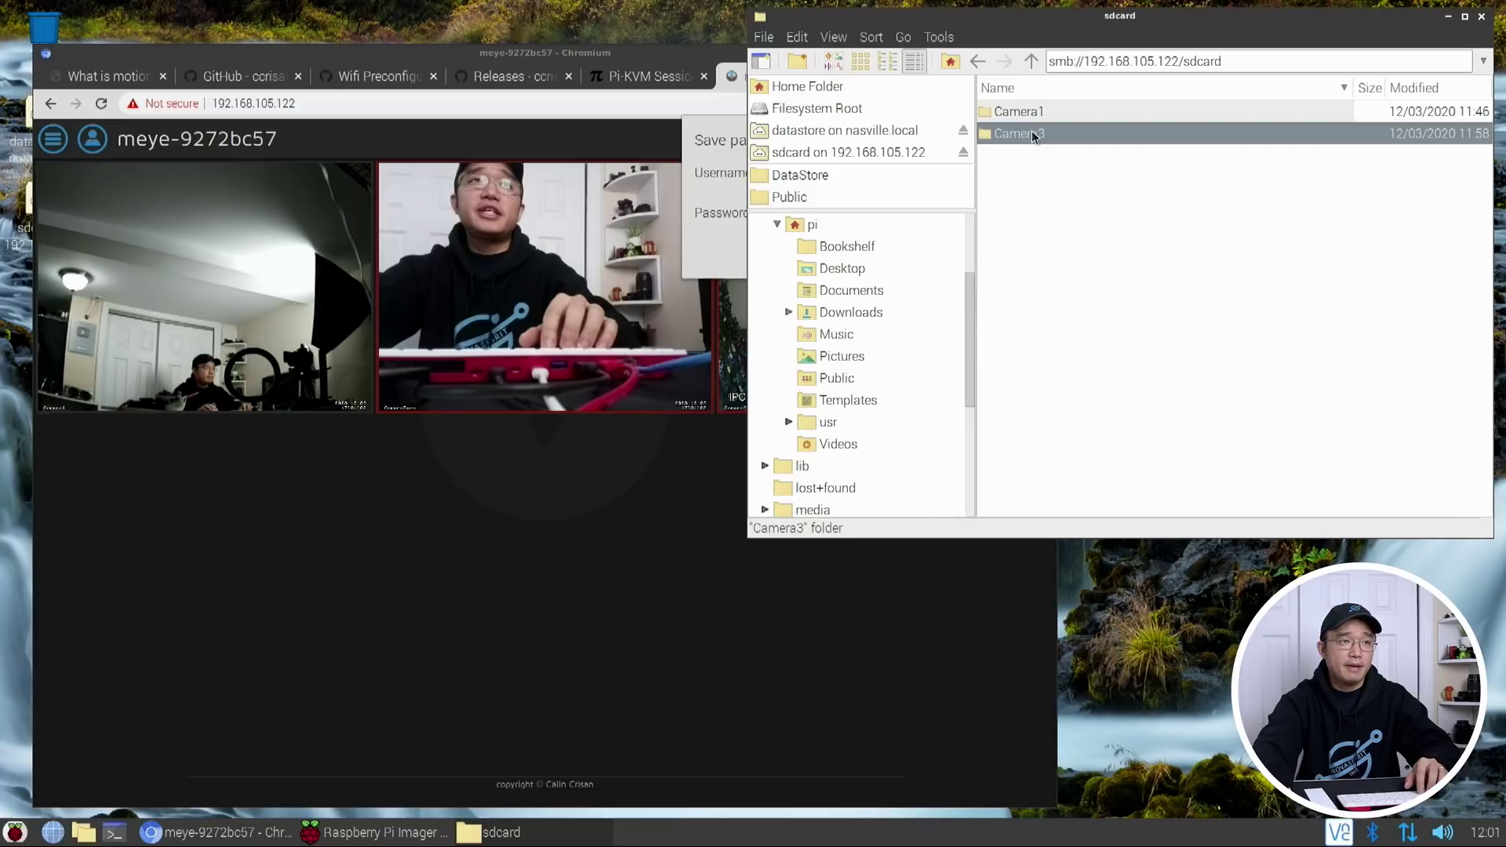
{"action": "left_click", "coordinate": [1081, 285]}
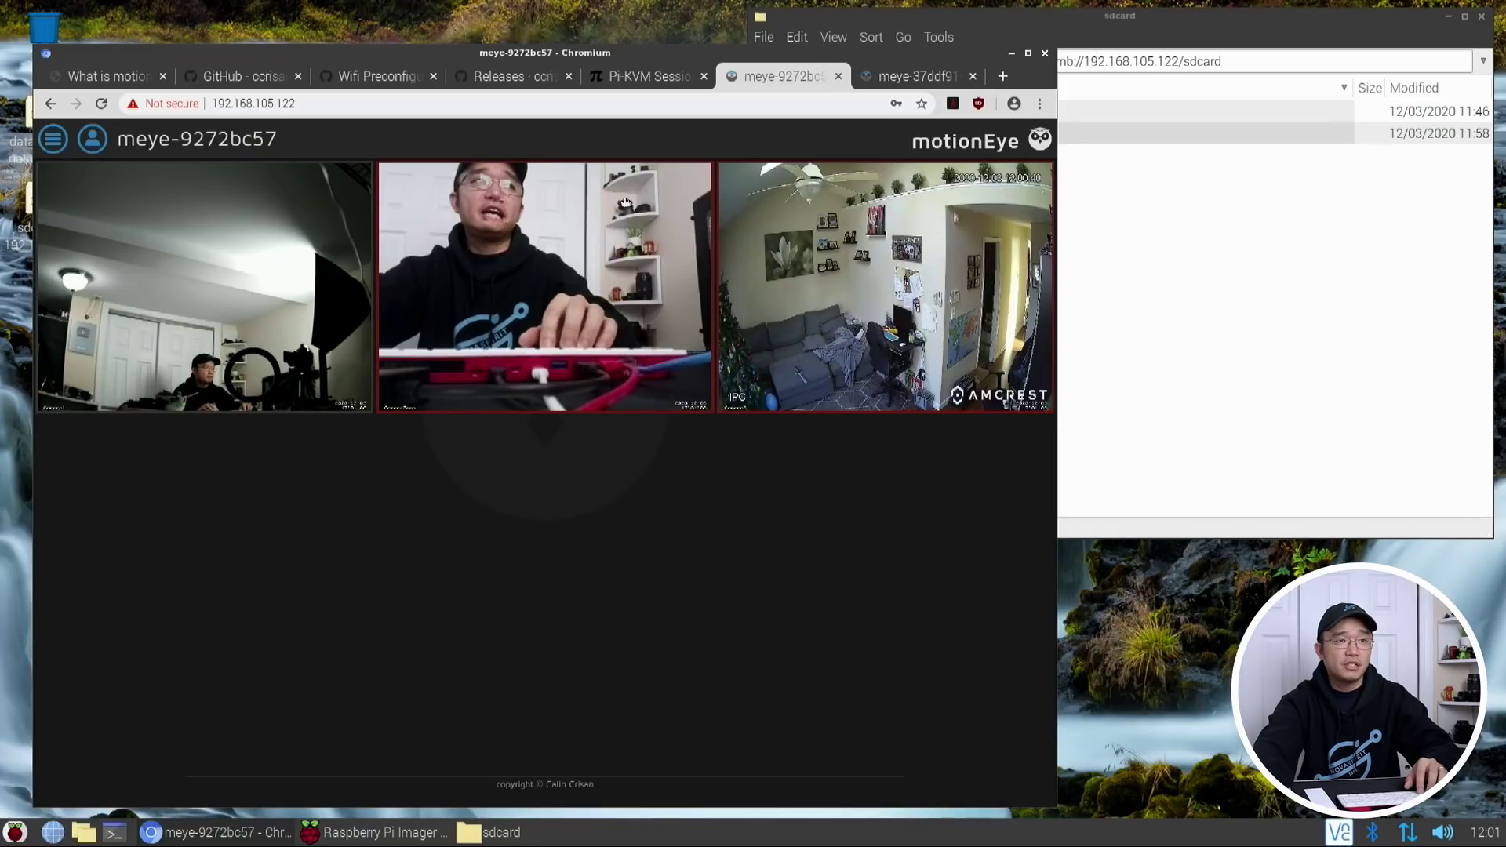
{"action": "left_click", "coordinate": [1146, 221]}
In the motionEye hub settings, select CameraZero from the camera list
{"action": "left_click", "coordinate": [484, 505]}
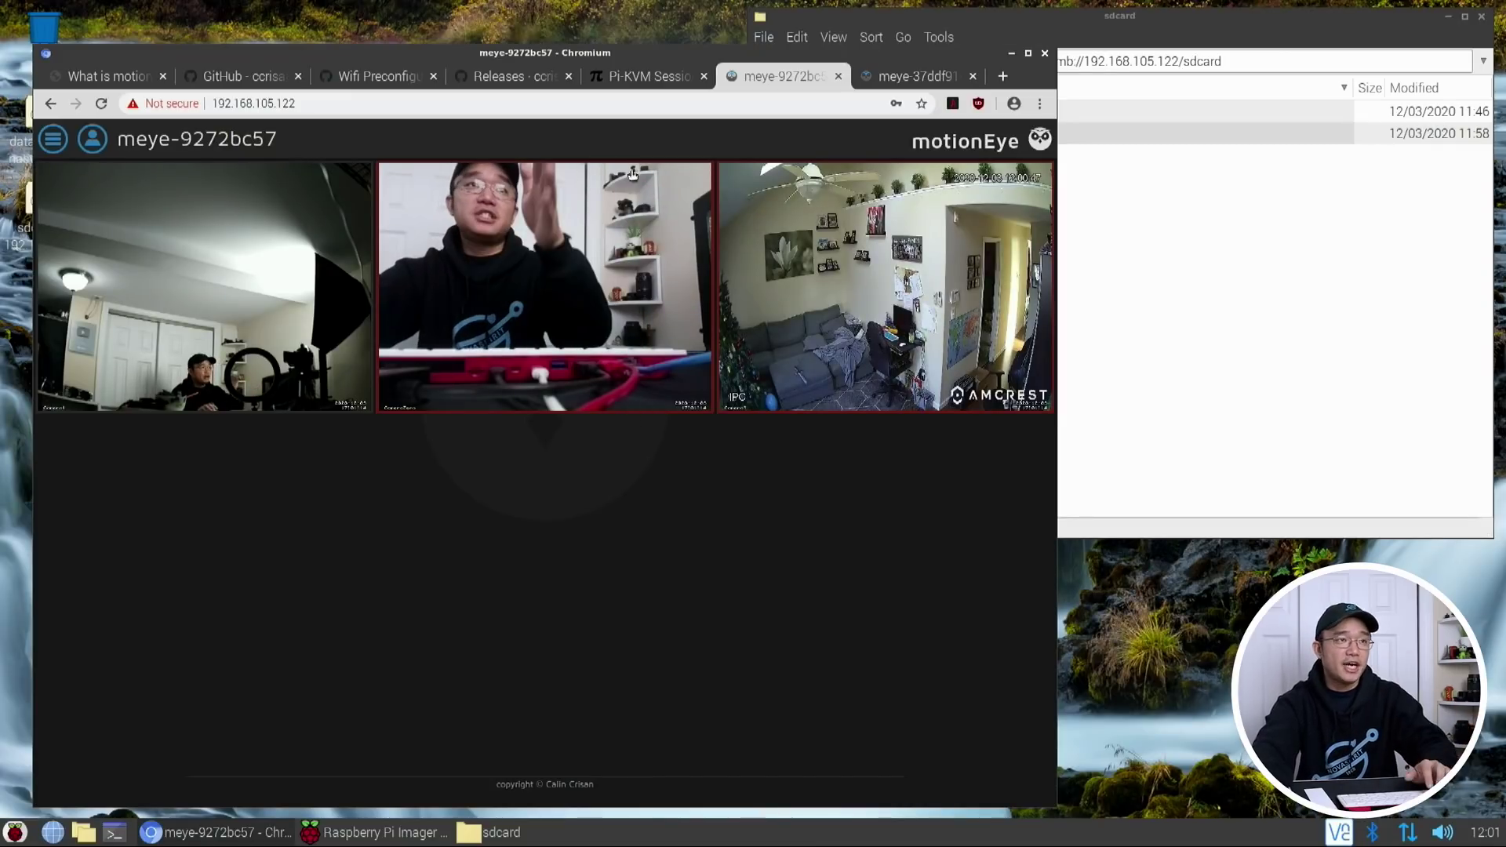
{"action": "left_click", "coordinate": [53, 139]}
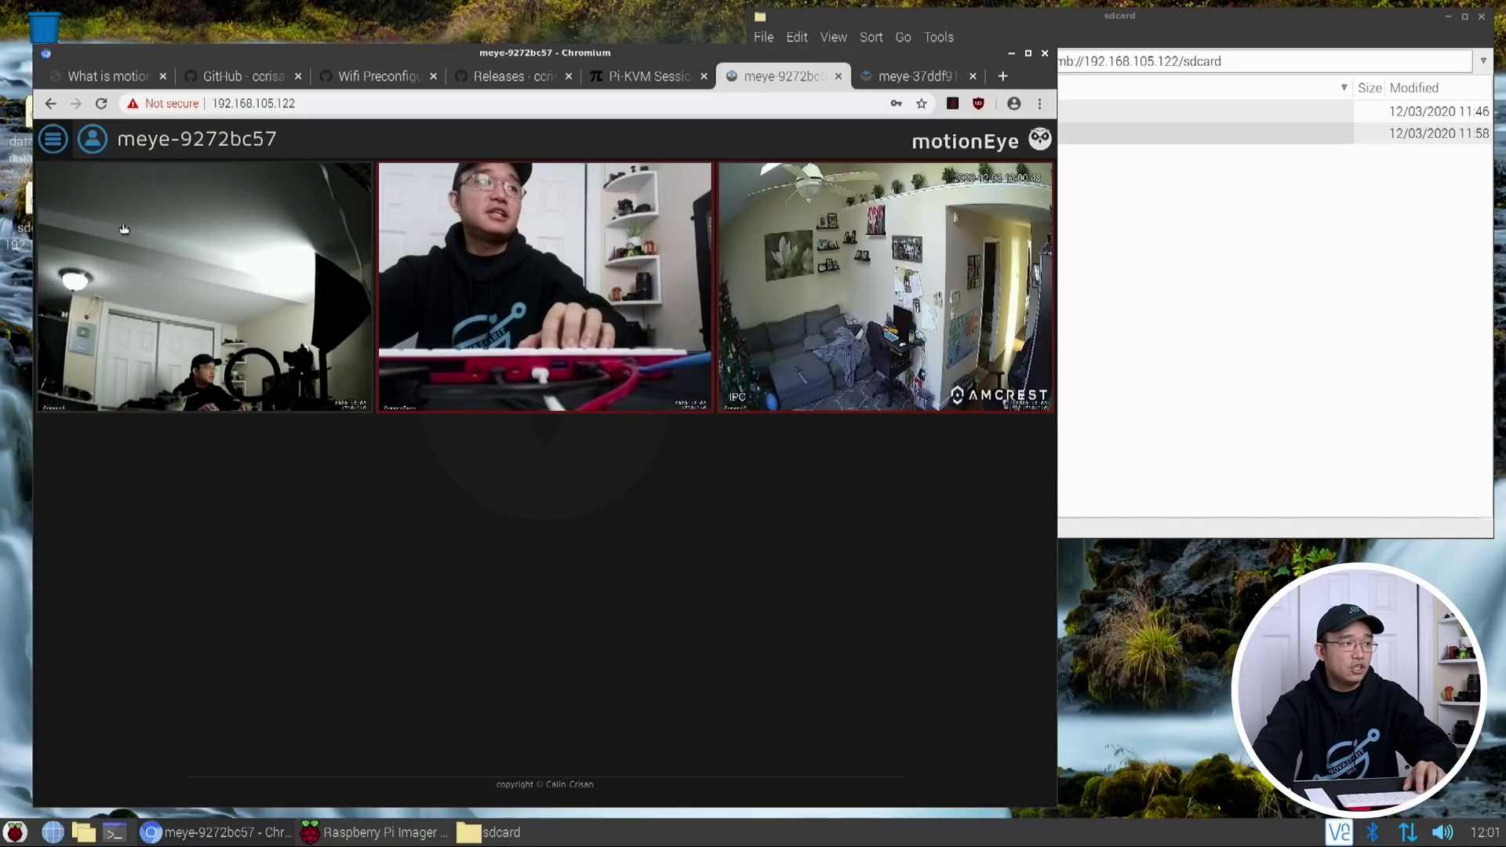
{"action": "scroll", "coordinate": [130, 298], "scroll_direction": "down", "scroll_amount": 15}
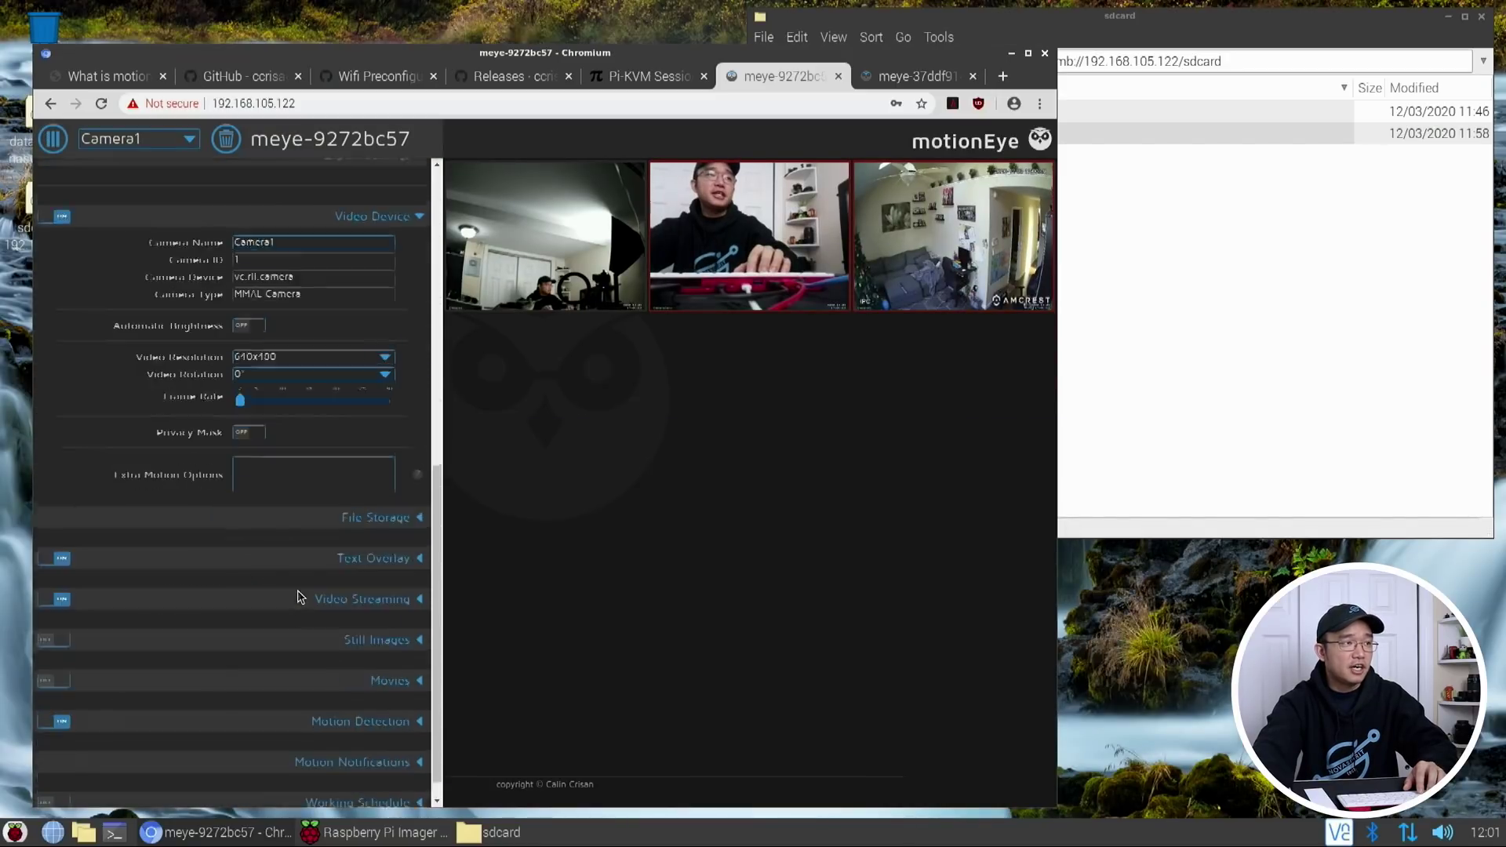
{"action": "left_click", "coordinate": [133, 138]}
{"action": "left_click", "coordinate": [102, 174]}
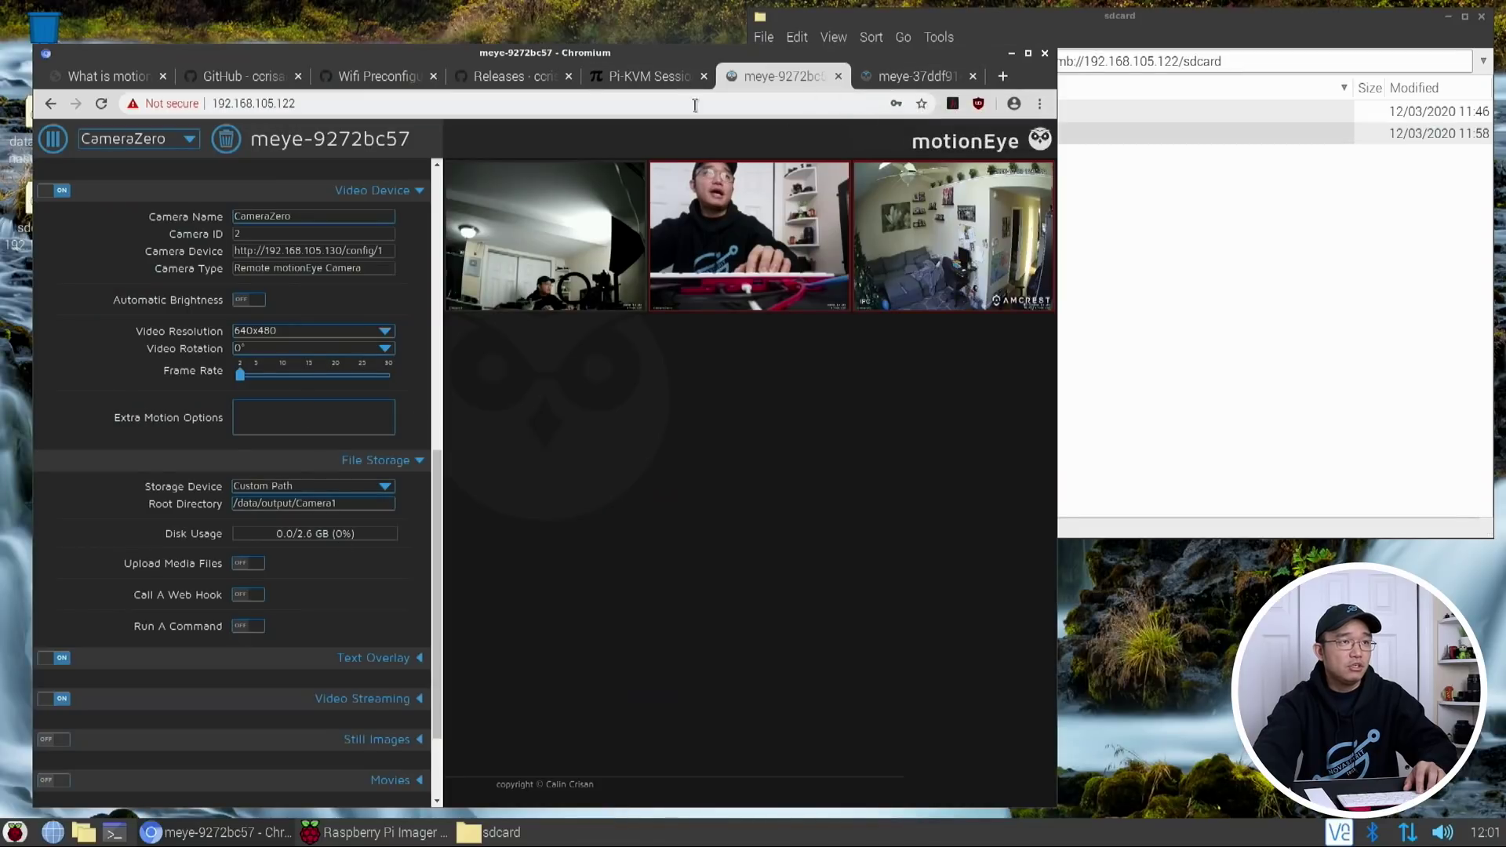
Switch to the CameraZero device's own motionEye page at 192.168.105.130
{"action": "left_click", "coordinate": [971, 82]}
{"action": "left_click", "coordinate": [327, 104]}
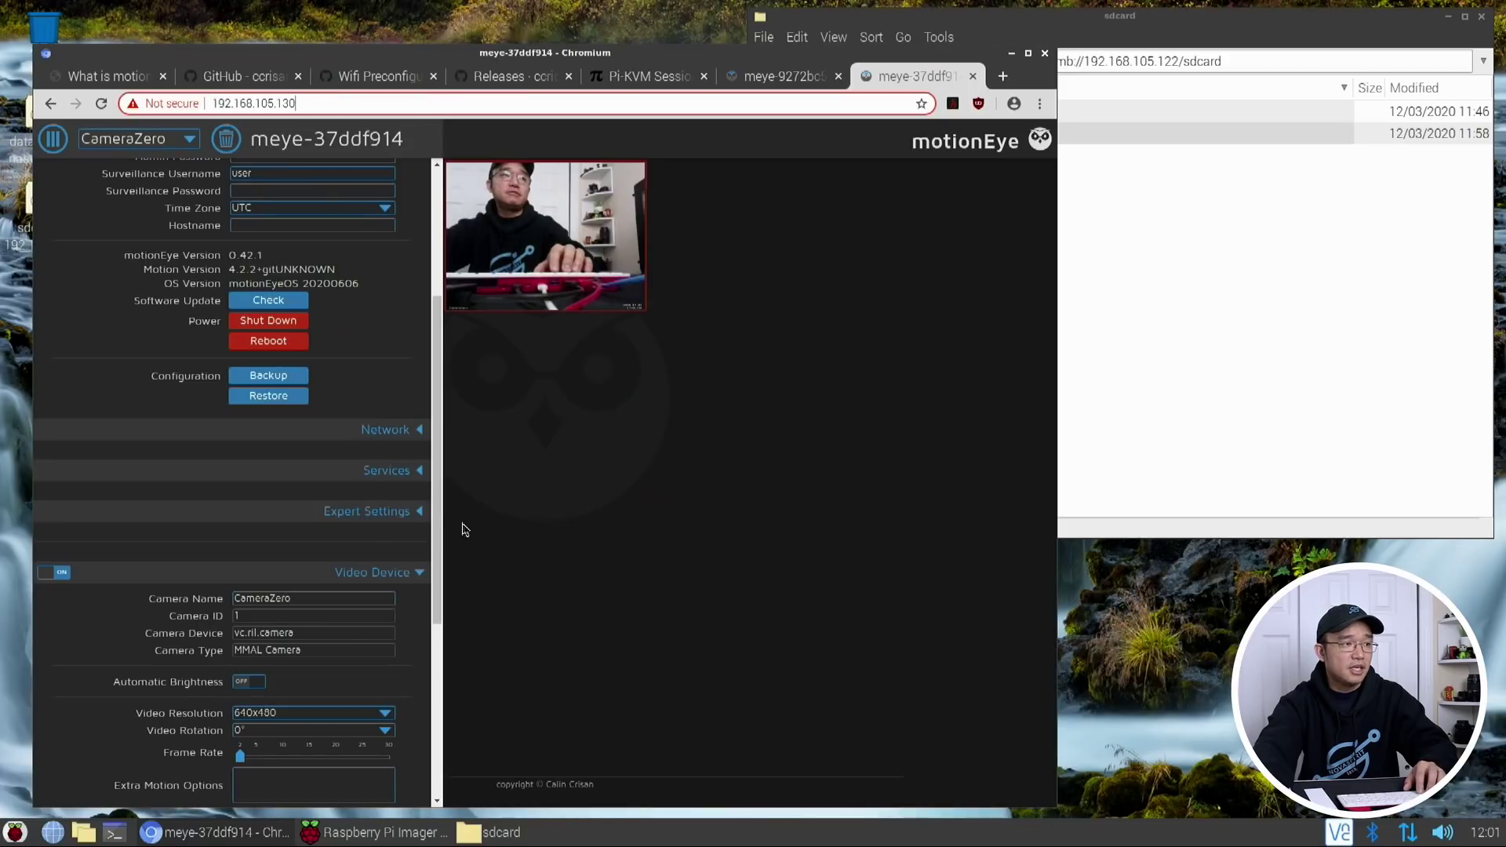
{"action": "left_click", "coordinate": [396, 486]}
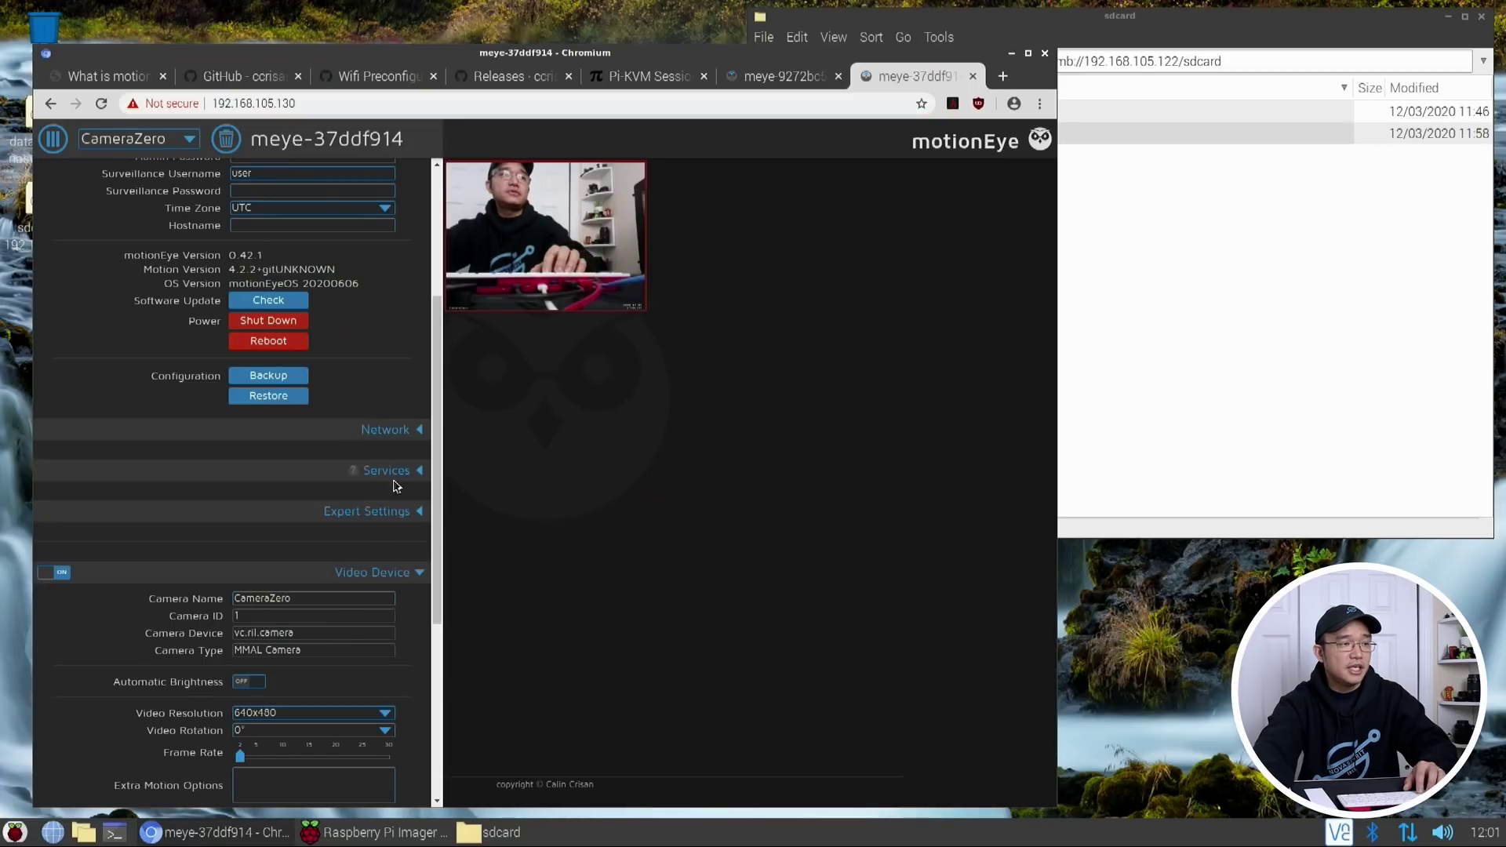
Set CameraZero's storage device to Network Share on server 192.168.105.122 using SMB 3.0
{"action": "left_click", "coordinate": [388, 572]}
{"action": "scroll", "coordinate": [393, 526], "scroll_direction": "down", "scroll_amount": 3}
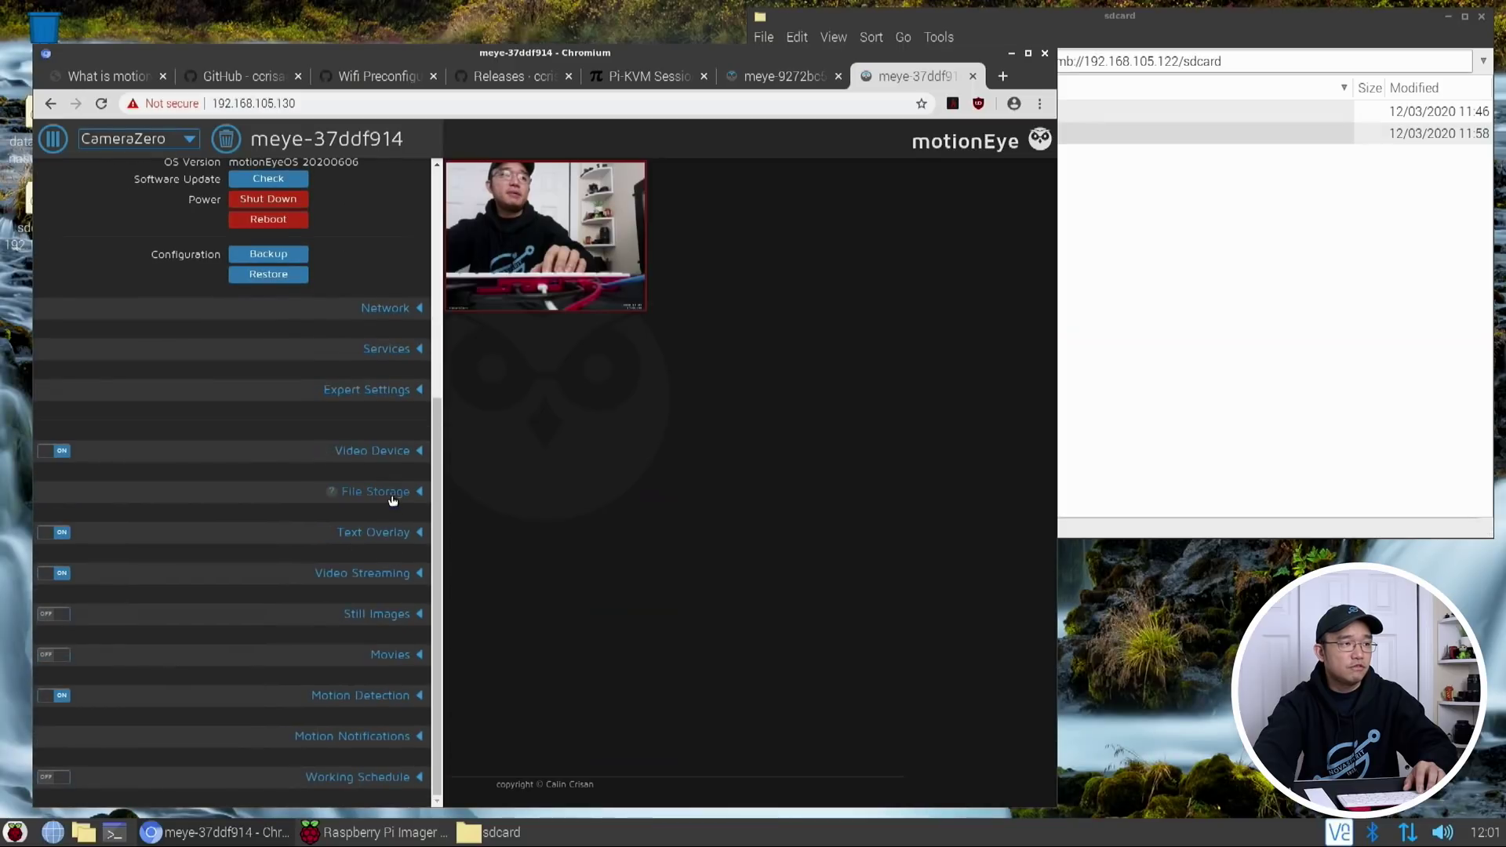
{"action": "left_click", "coordinate": [393, 492]}
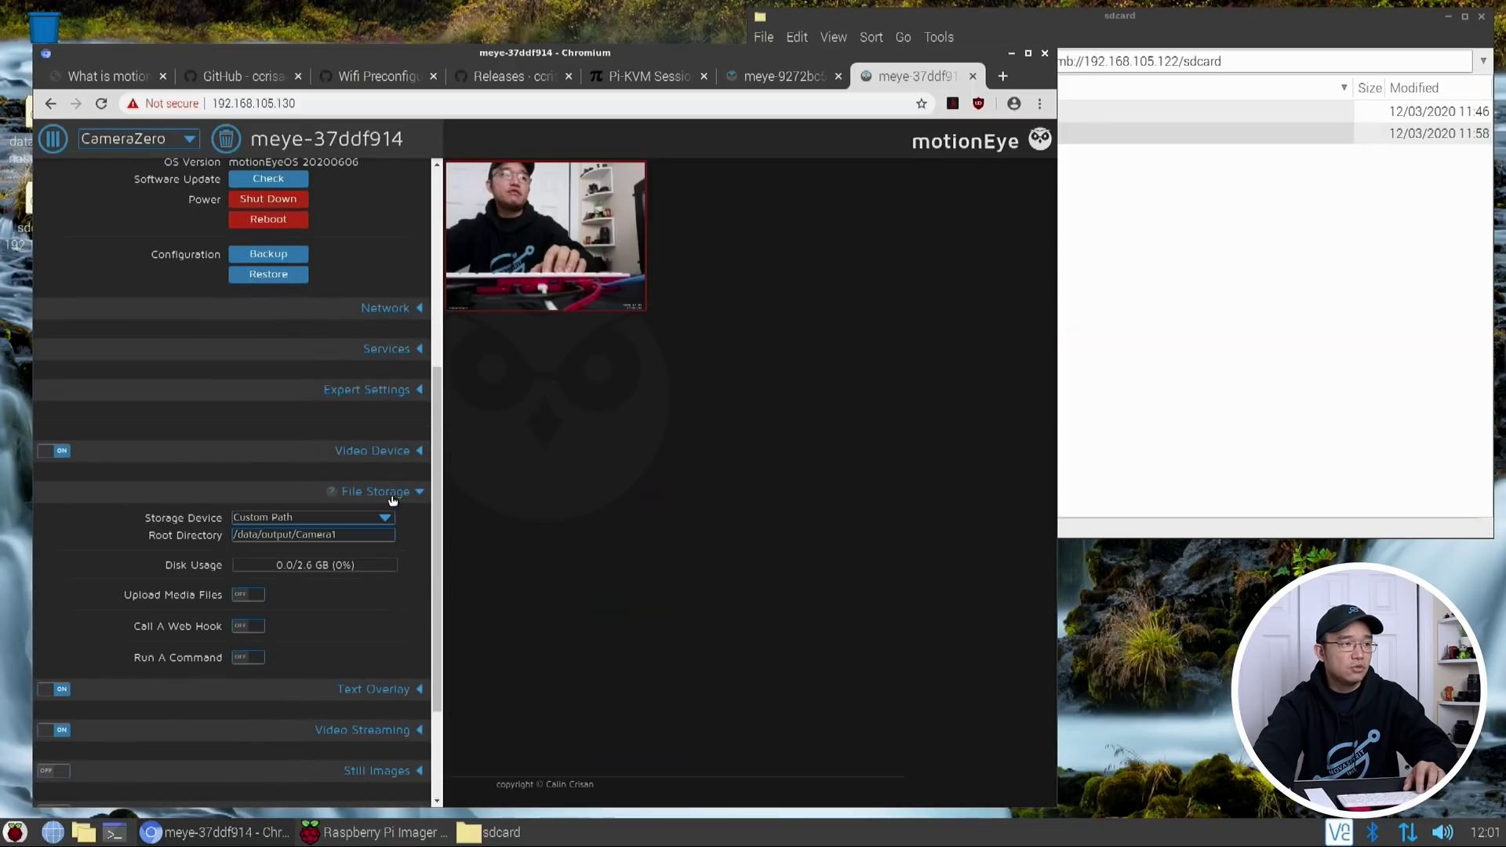
{"action": "left_click", "coordinate": [283, 519]}
{"action": "left_click", "coordinate": [281, 559]}
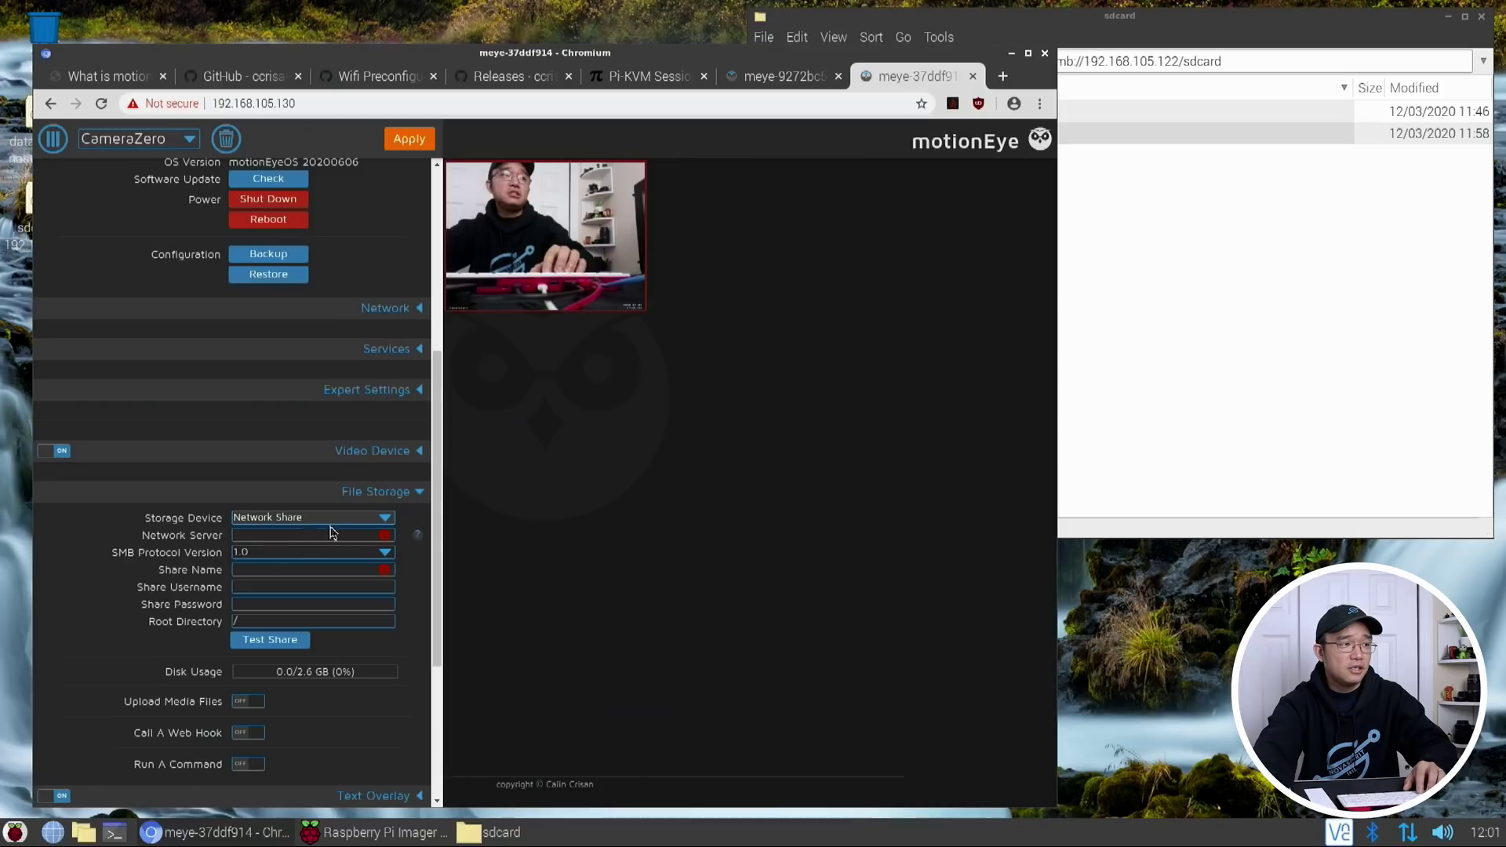
{"action": "left_click", "coordinate": [267, 539]}
{"action": "type", "text": "1"}
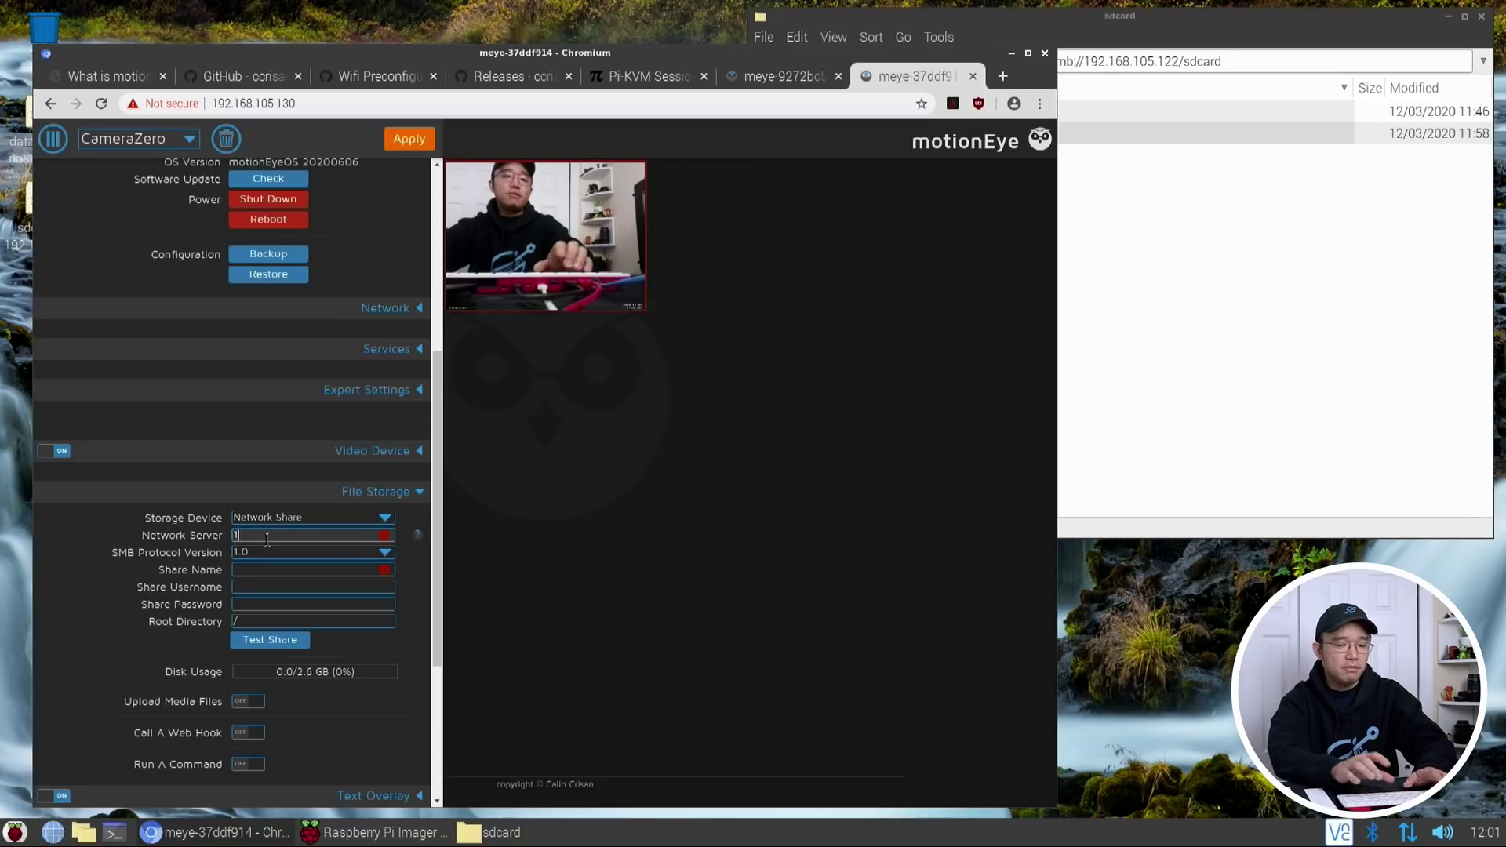
{"action": "type", "text": "92.168.1"}
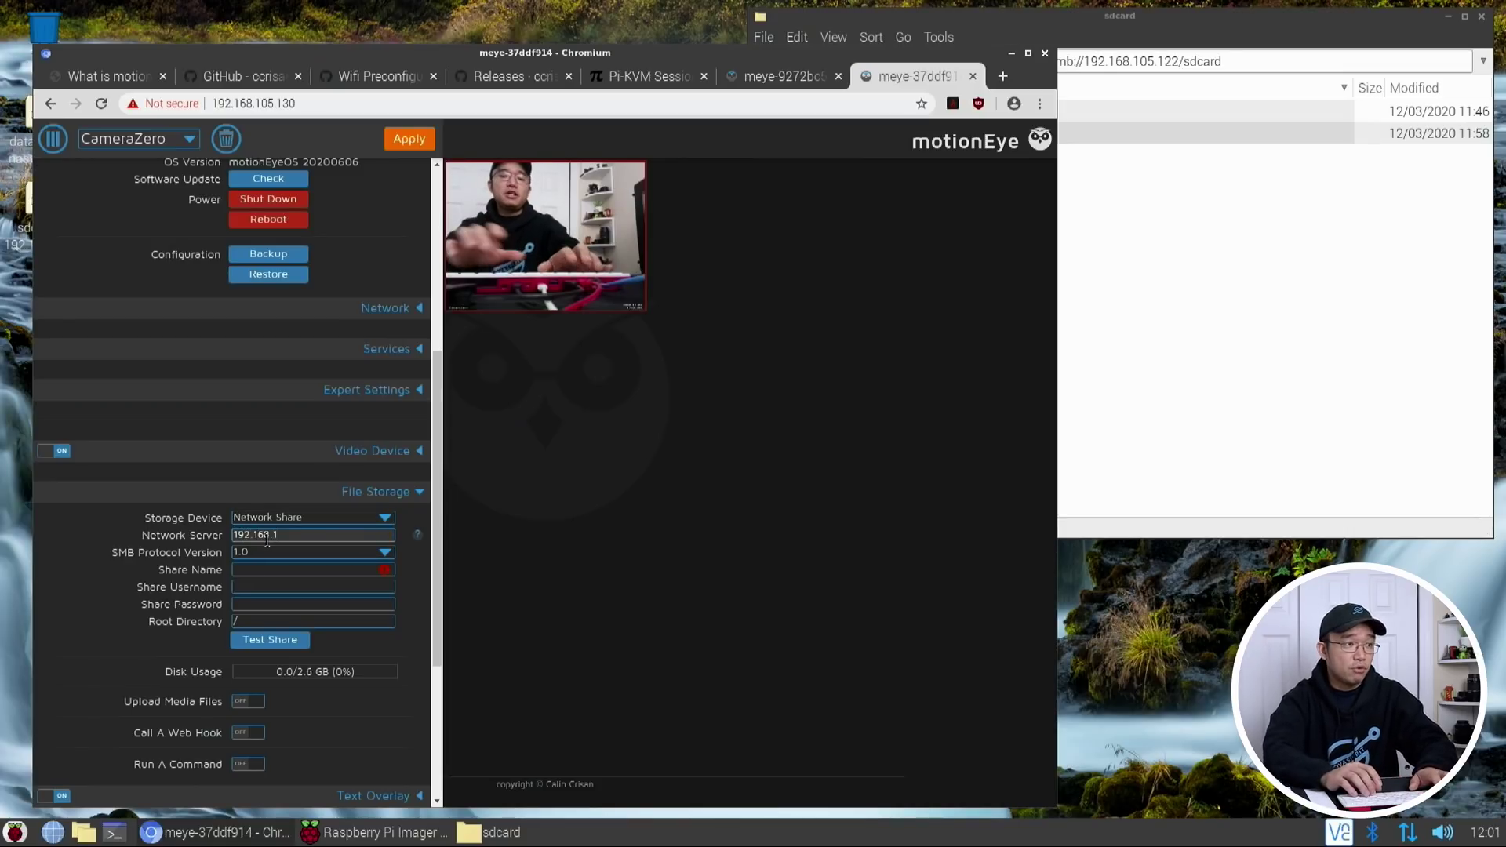
{"action": "type", "text": "05.122"}
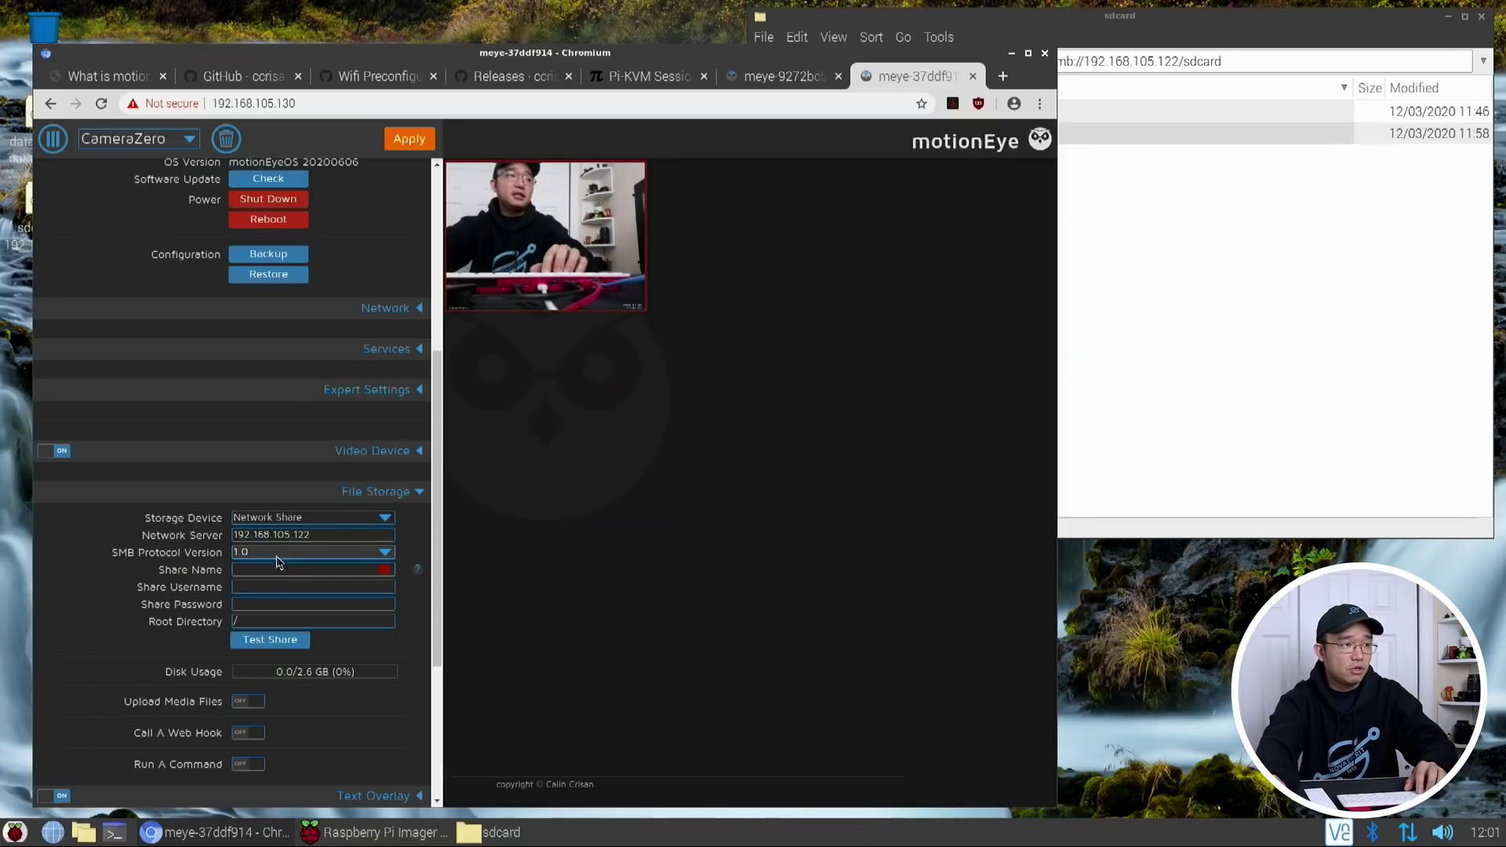
{"action": "left_click", "coordinate": [276, 560]}
{"action": "left_click", "coordinate": [274, 606]}
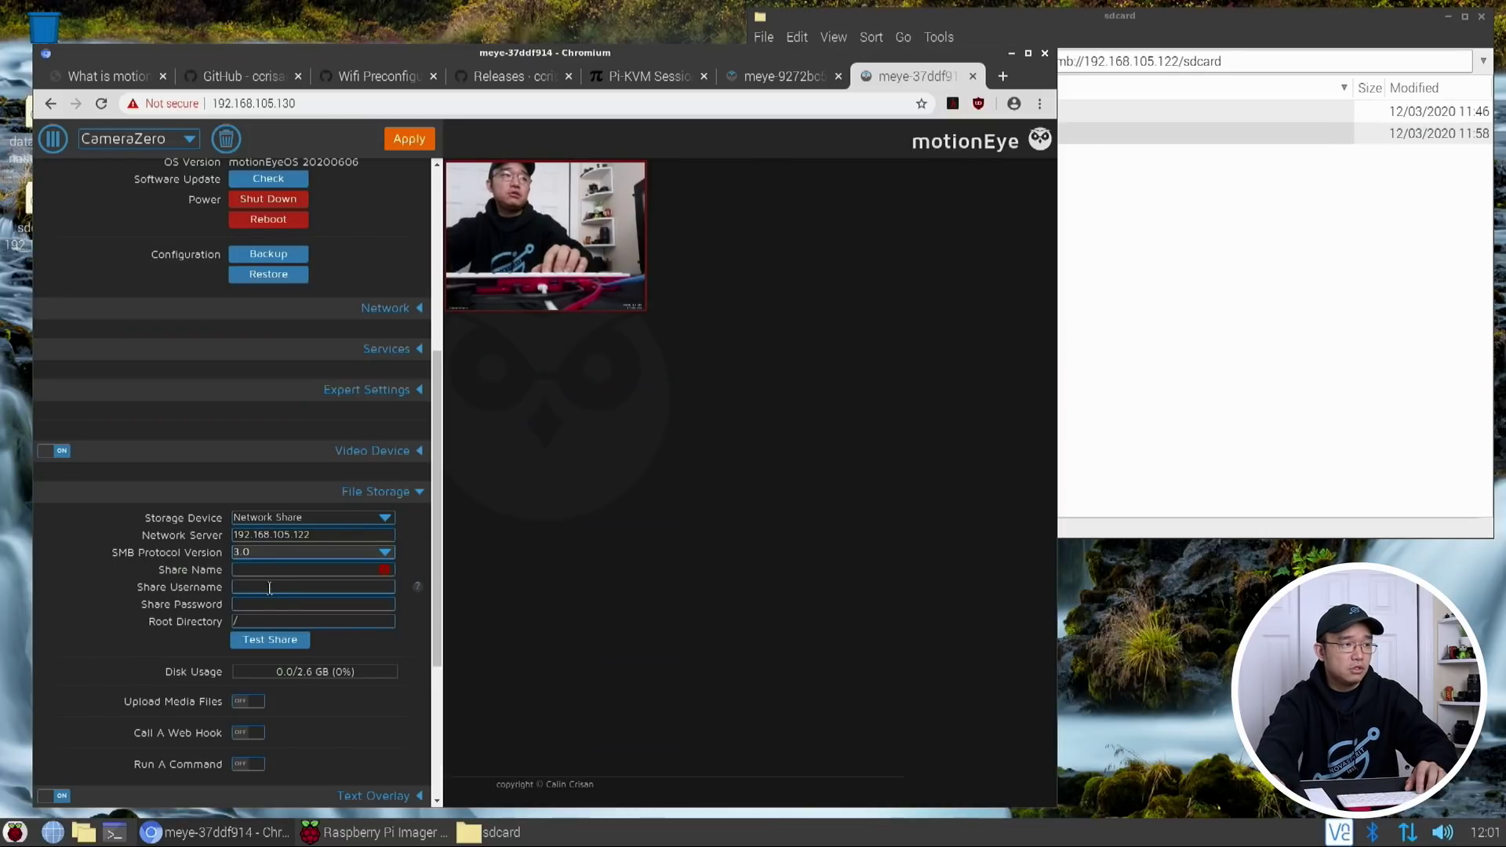
Enter share sdcard, the share credentials and root /data/output/CameraZero, then apply
{"action": "left_click", "coordinate": [267, 571]}
{"action": "type", "text": "sd"}
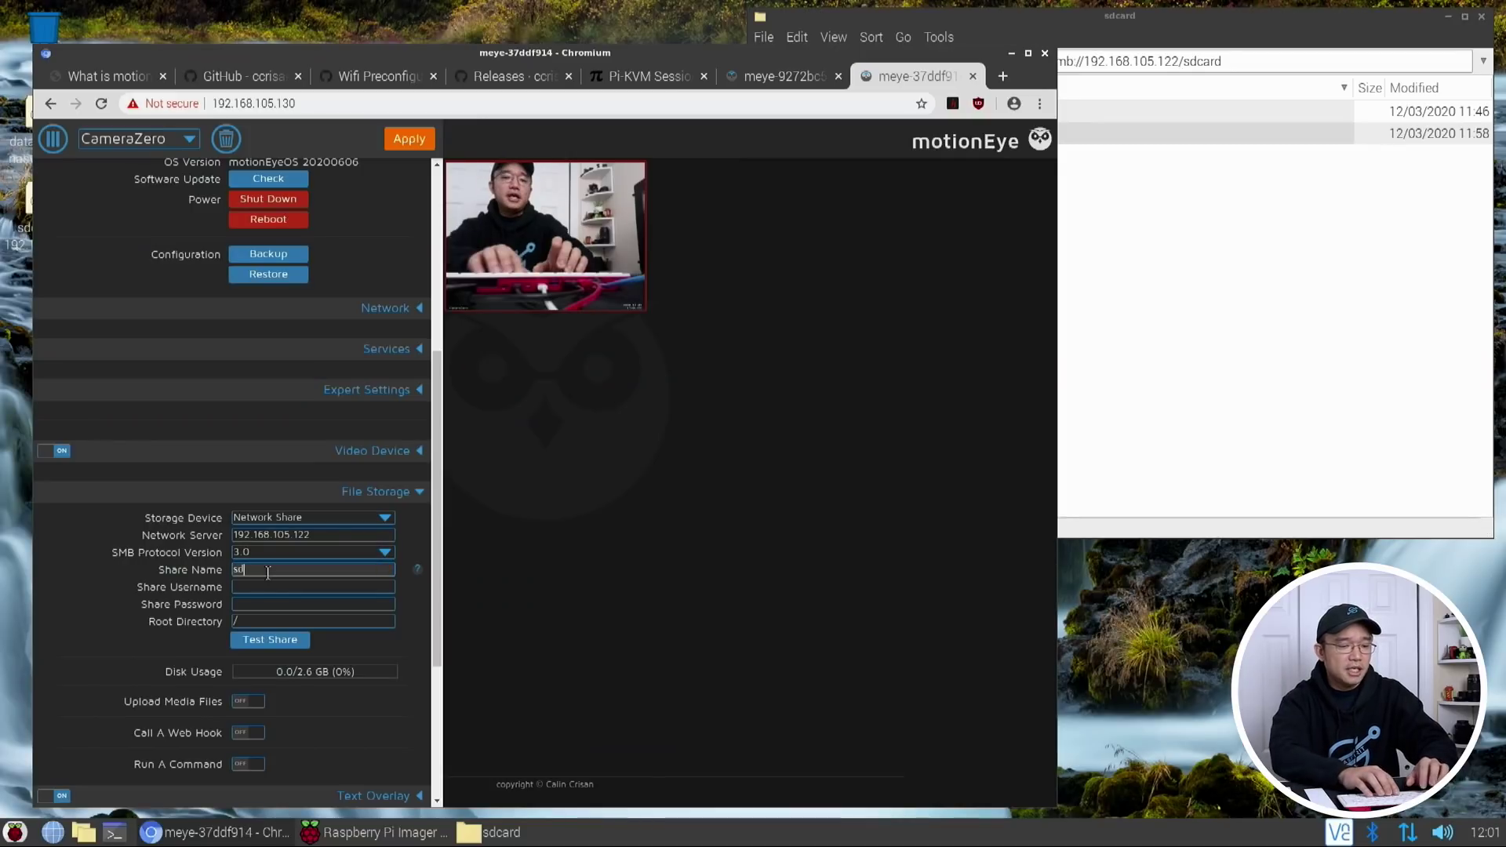
{"action": "type", "text": "card"}
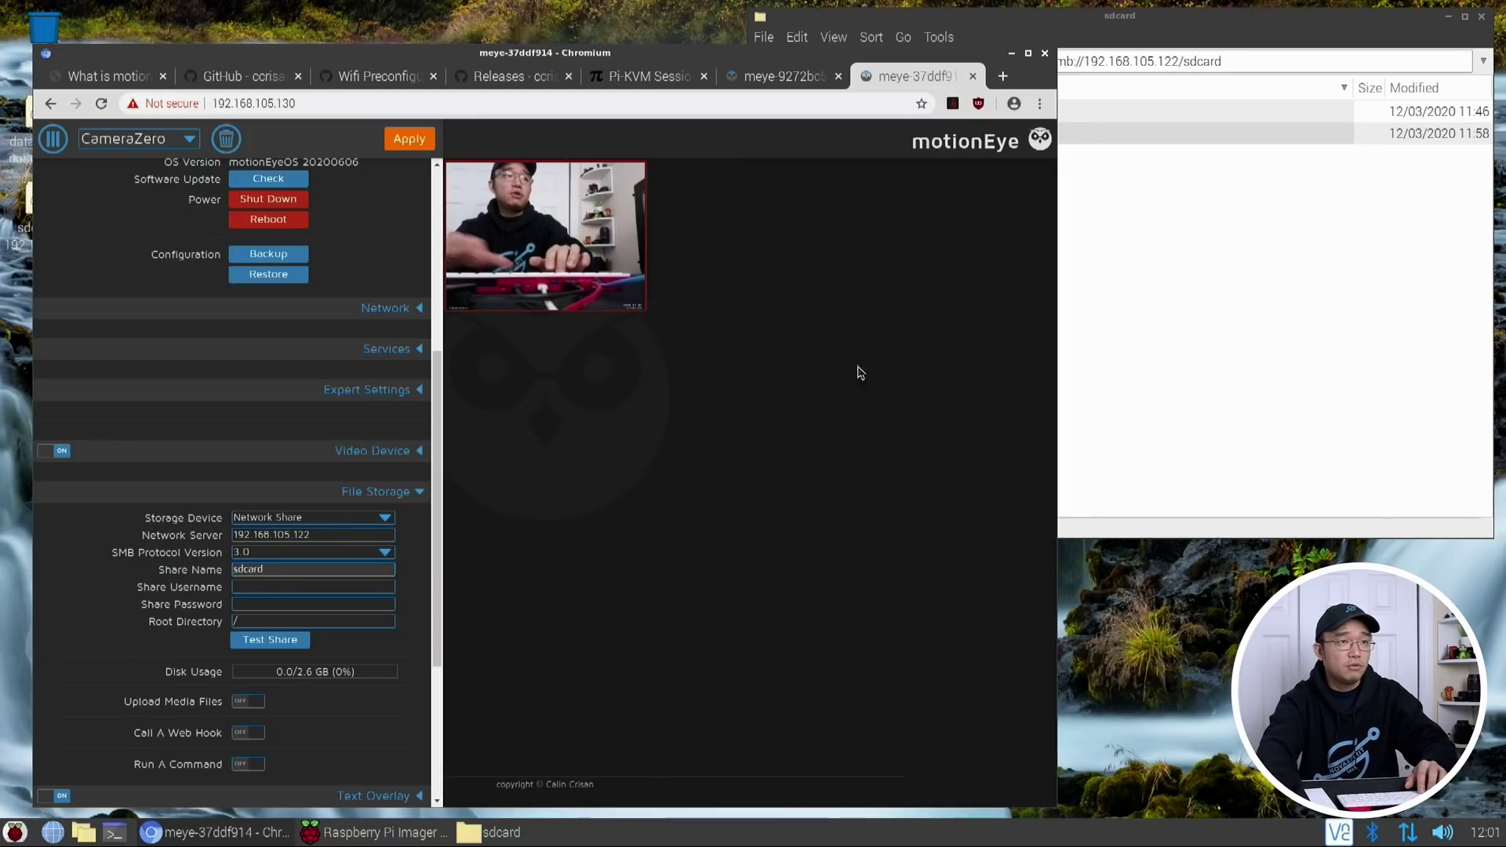
{"action": "key", "text": "alt+Tab"}
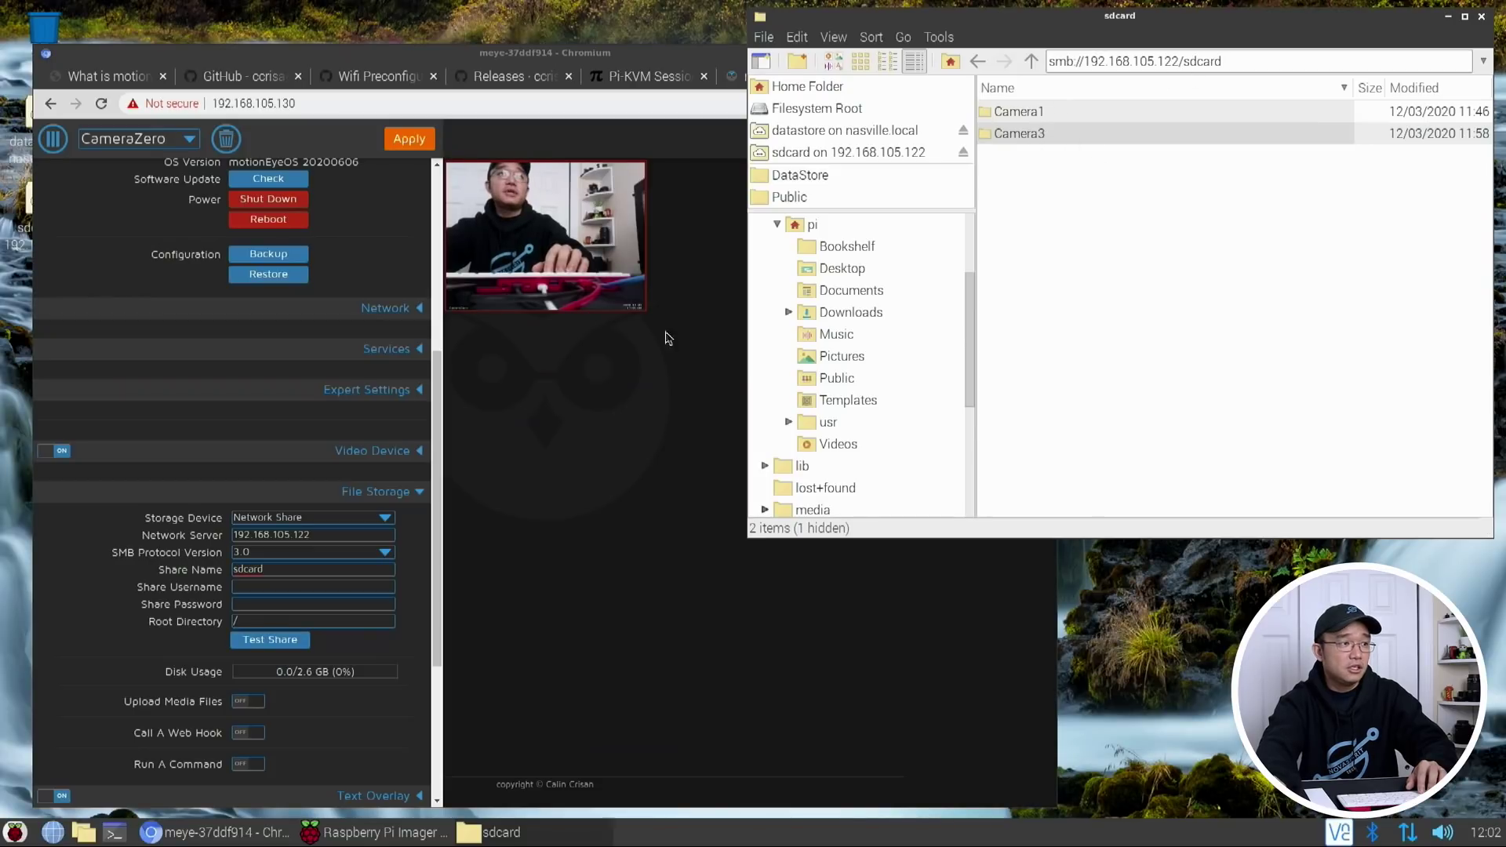
{"action": "left_click", "coordinate": [263, 589]}
{"action": "type", "text": "dmin"}
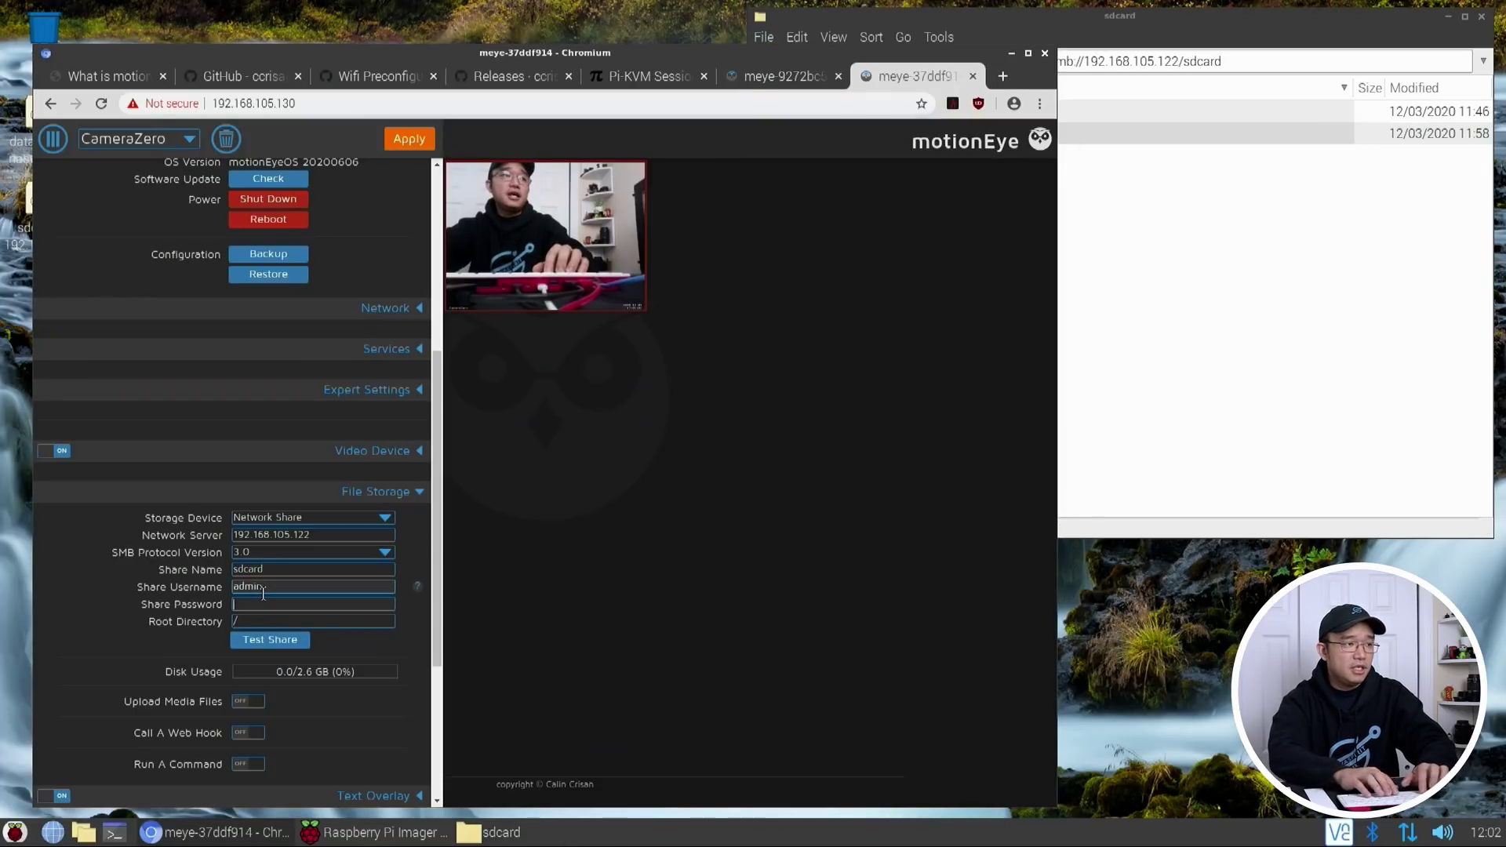
{"action": "type", "text": "••"}
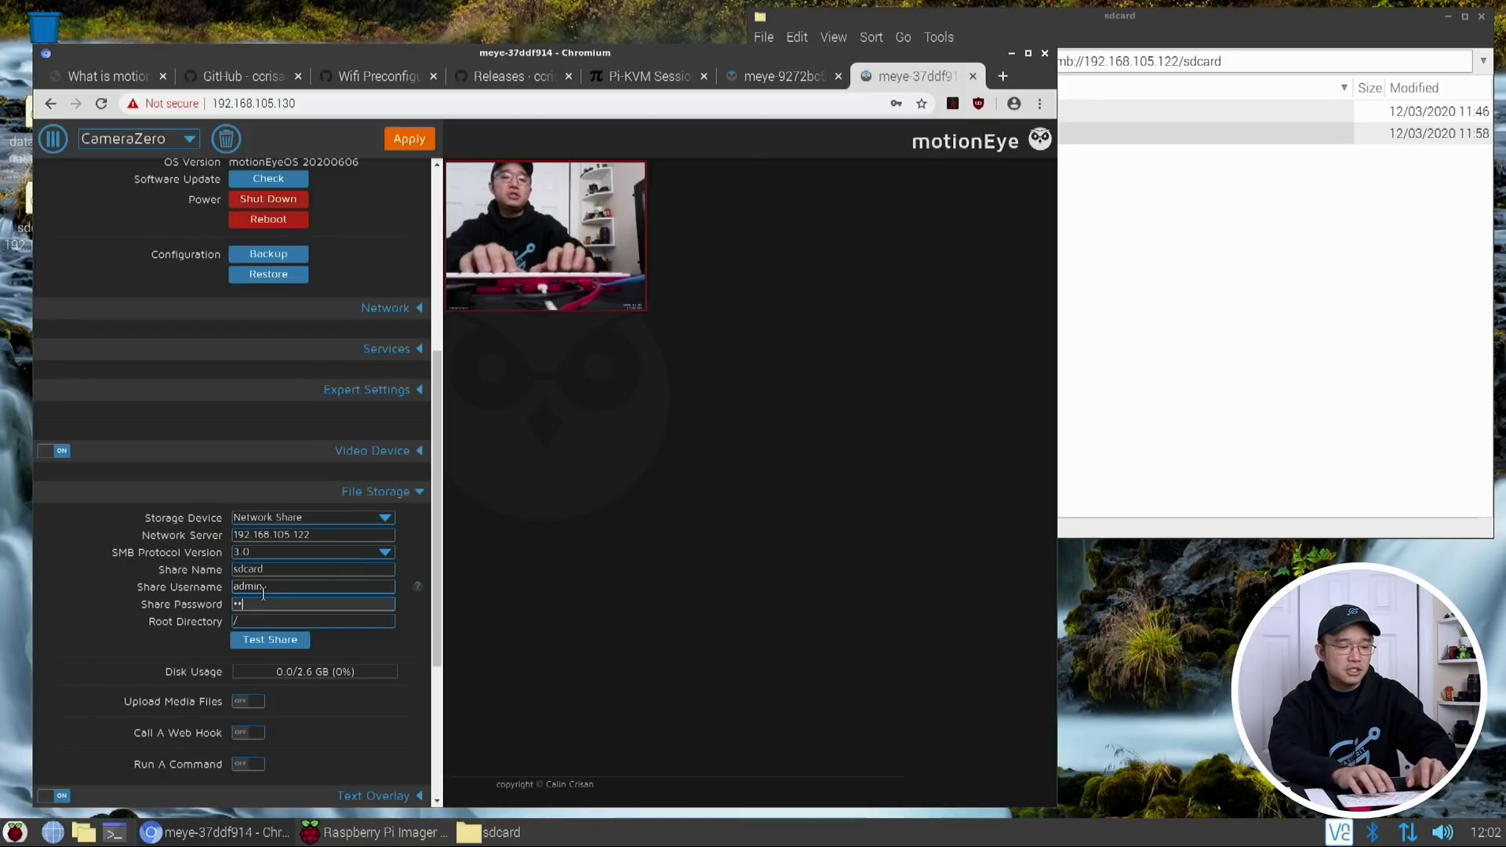
{"action": "type", "text": "••••••"}
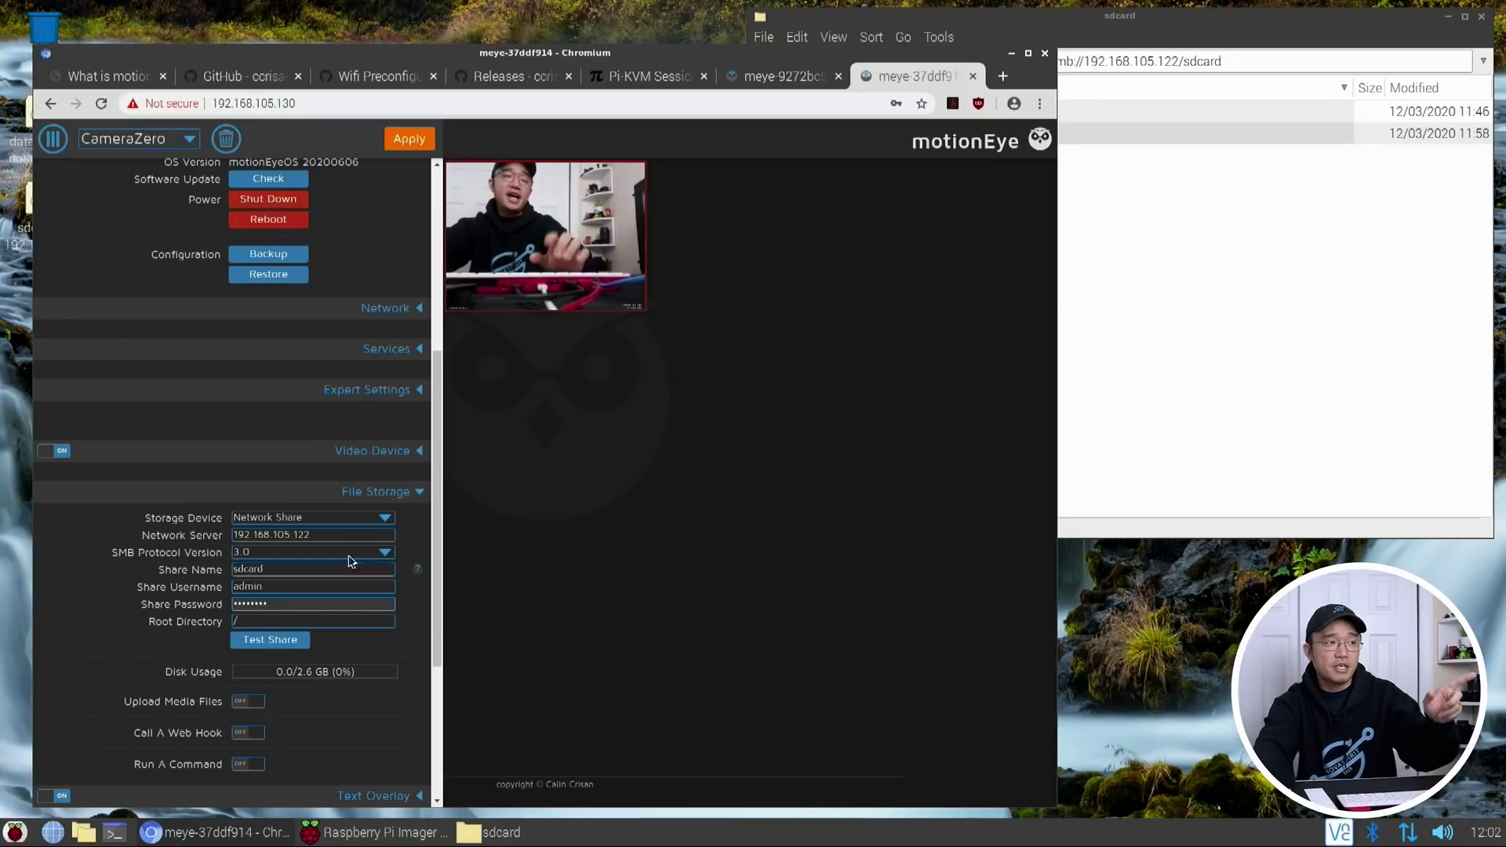
{"action": "left_click_drag", "start_coordinate": [345, 604], "coordinate": [200, 604]}
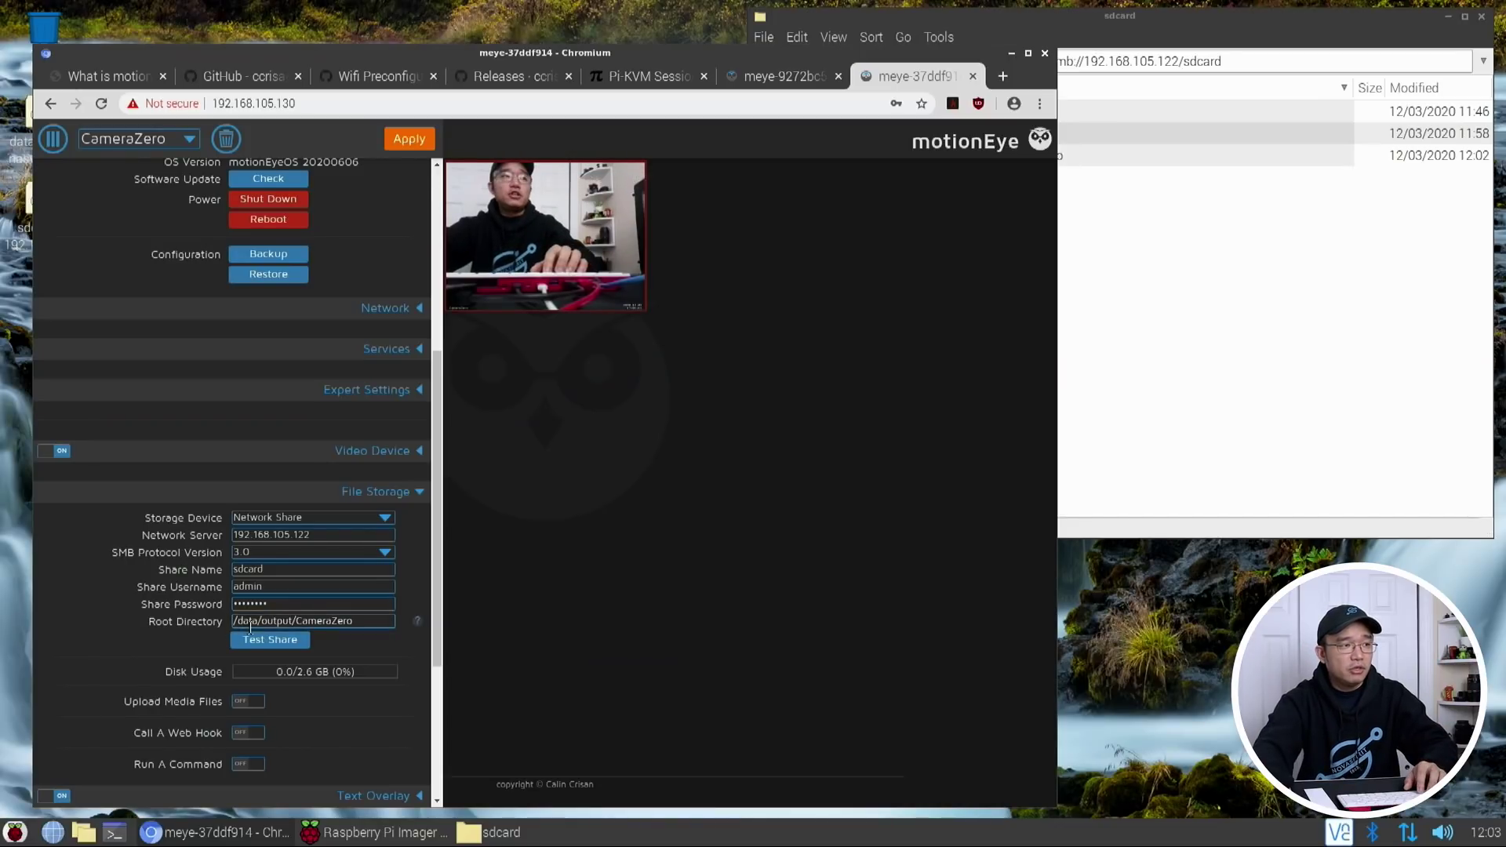
{"action": "left_click", "coordinate": [238, 623]}
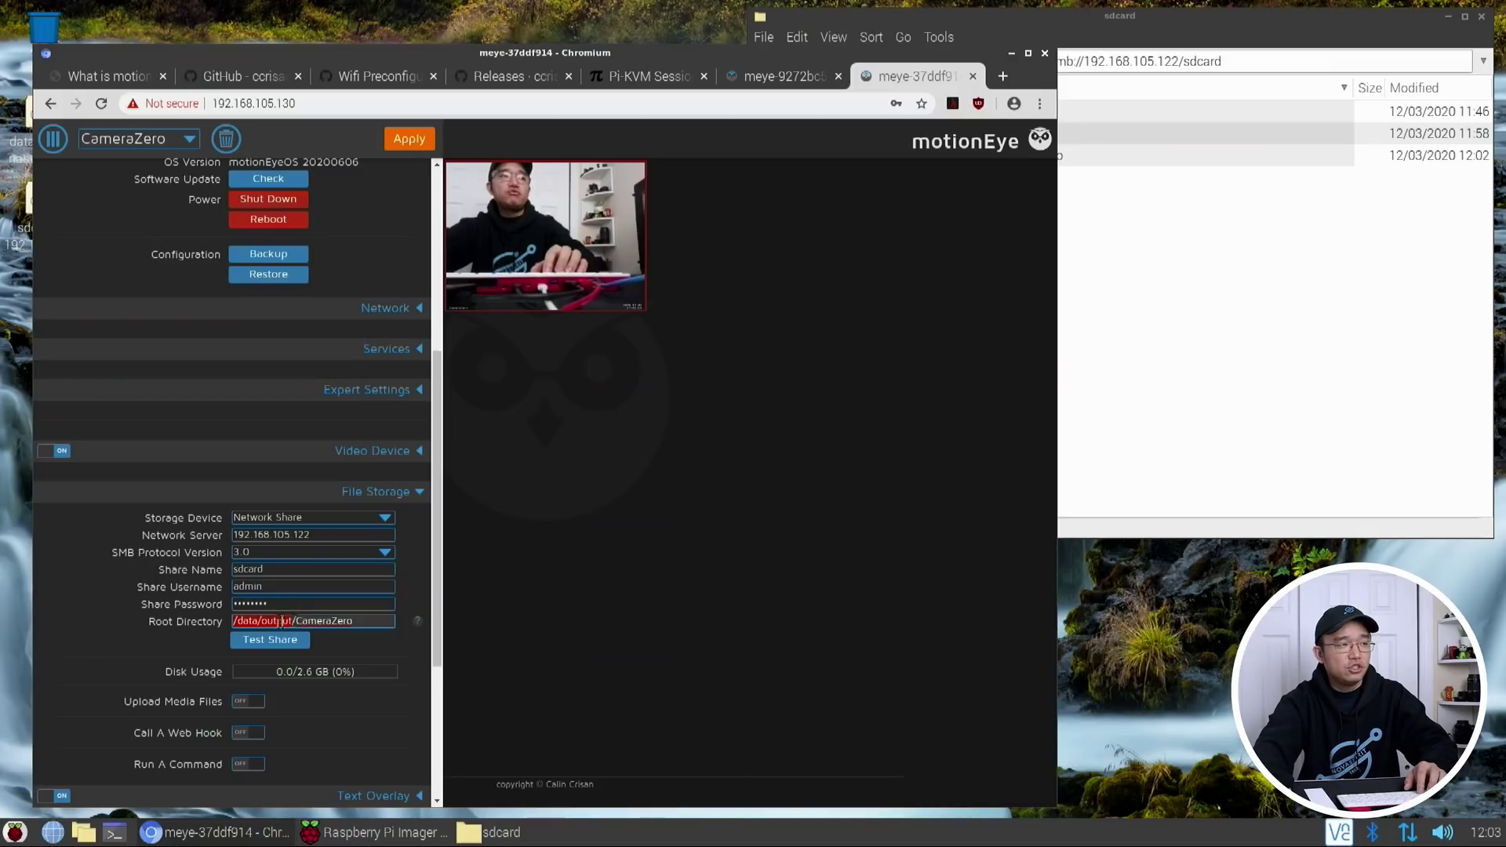
{"action": "left_click_drag", "start_coordinate": [282, 622], "coordinate": [293, 622]}
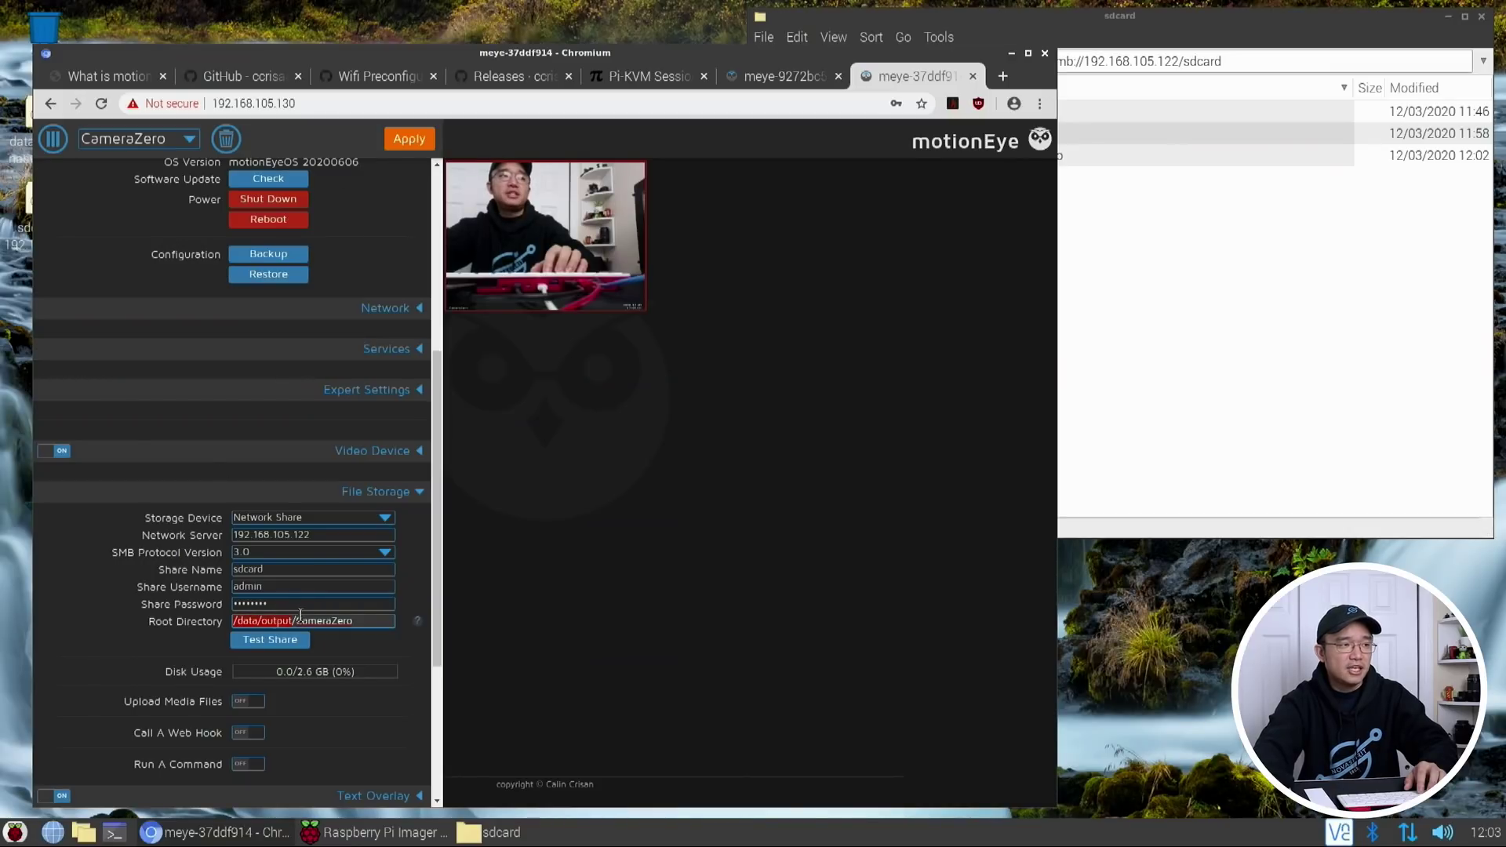
{"action": "left_click", "coordinate": [252, 617]}
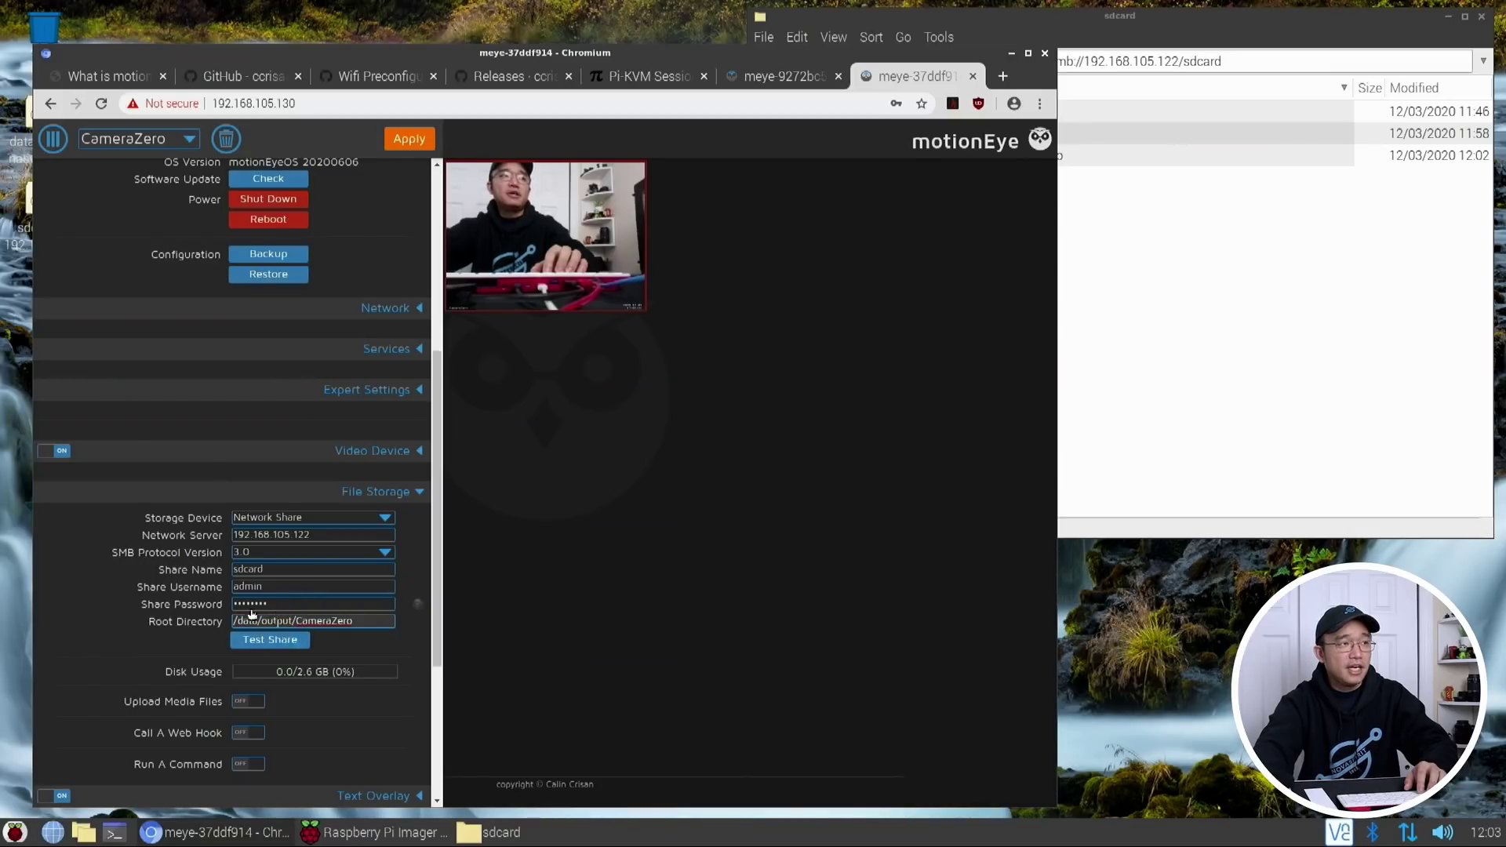
{"action": "left_click", "coordinate": [409, 146]}
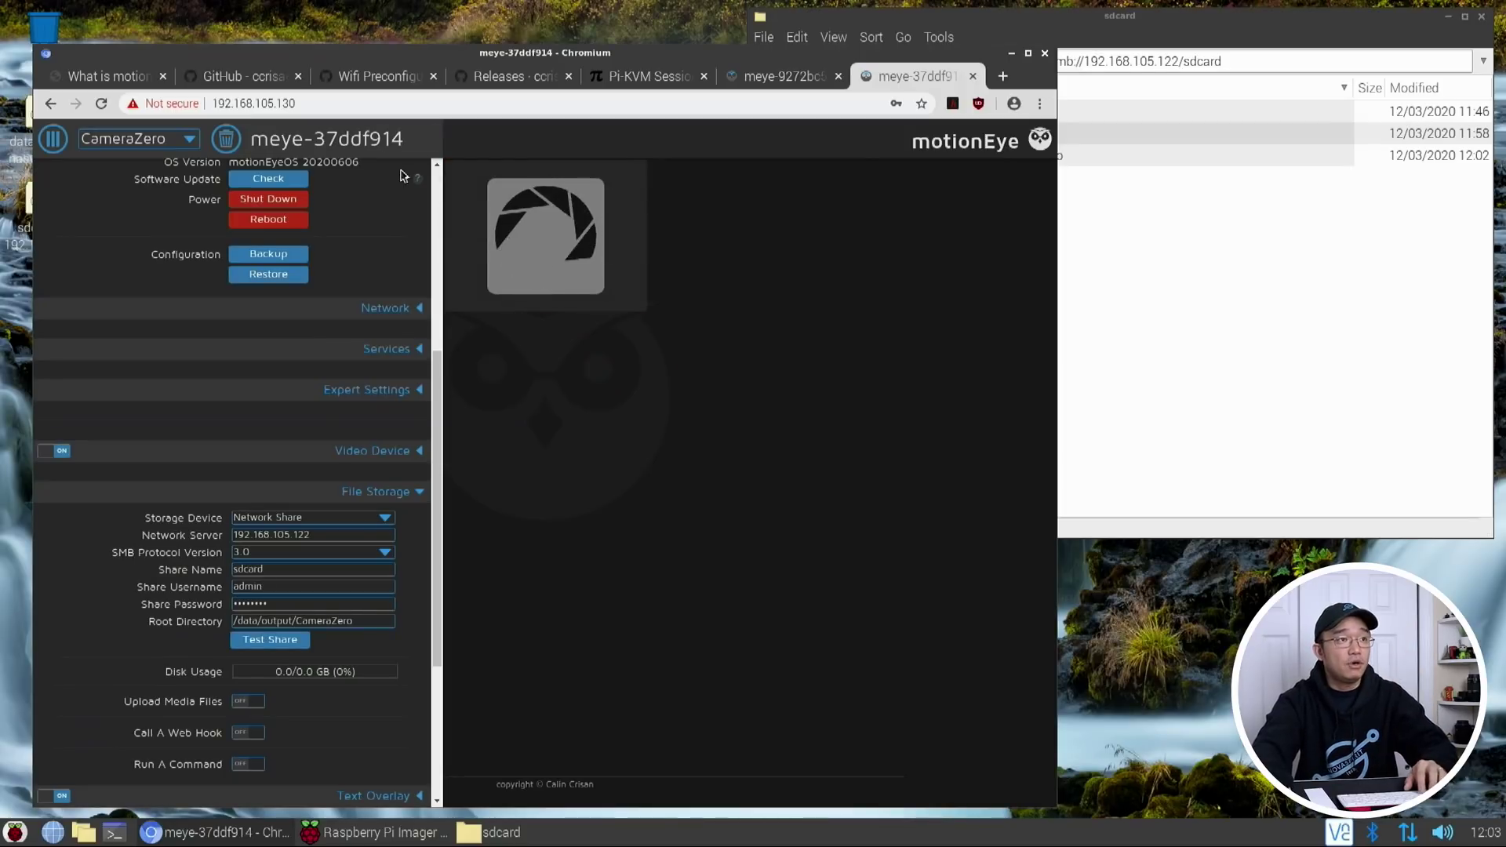
Return to hub meye-9272bc57 and confirm a CameraZero folder now exists on the sdcard share
{"action": "left_click", "coordinate": [751, 77]}
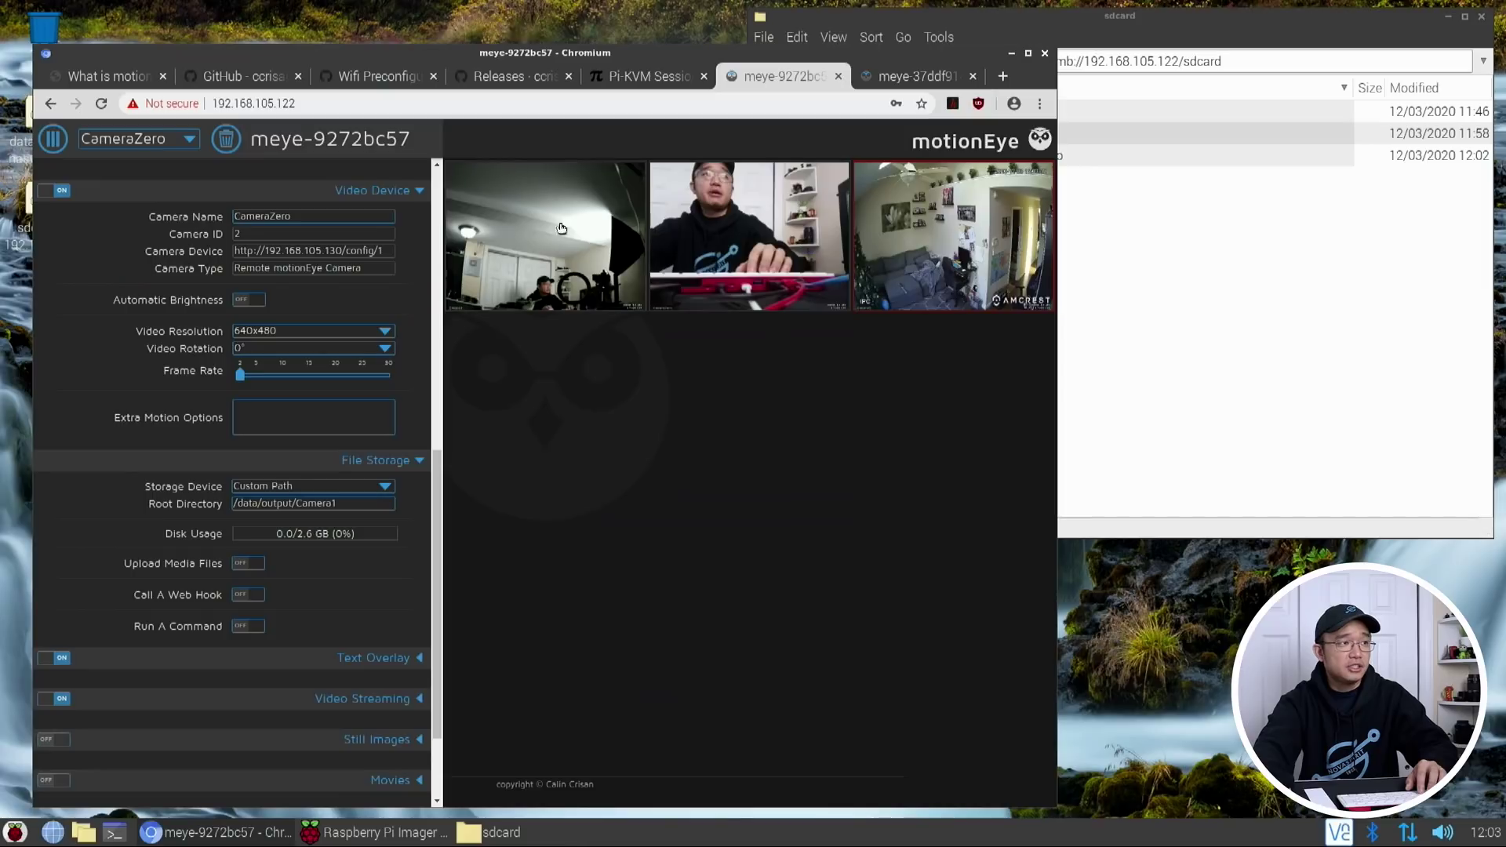
{"action": "scroll", "coordinate": [409, 657], "scroll_direction": "down", "scroll_amount": 3}
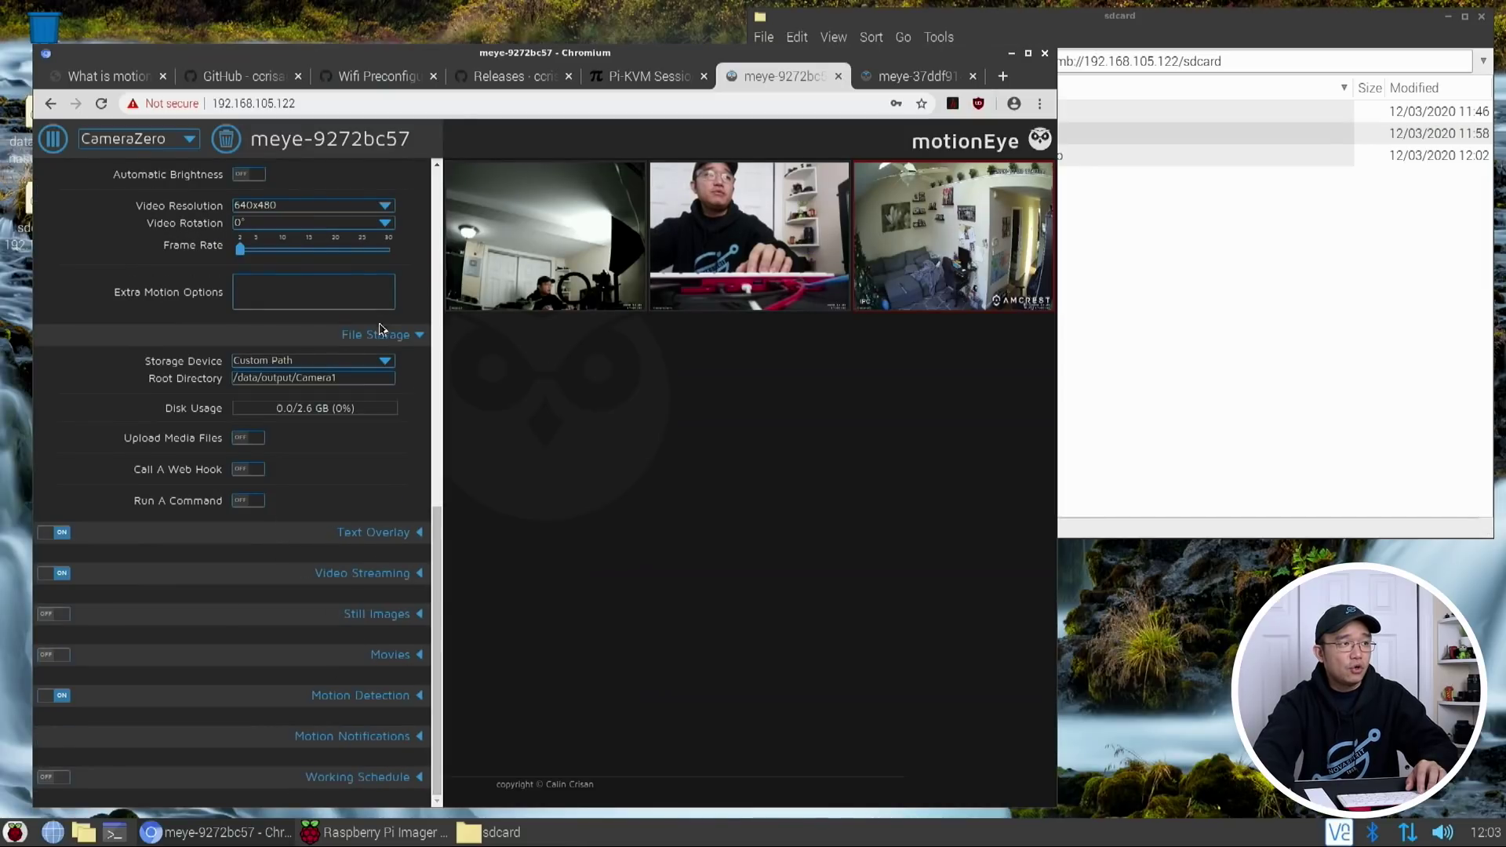
{"action": "left_click", "coordinate": [270, 379]}
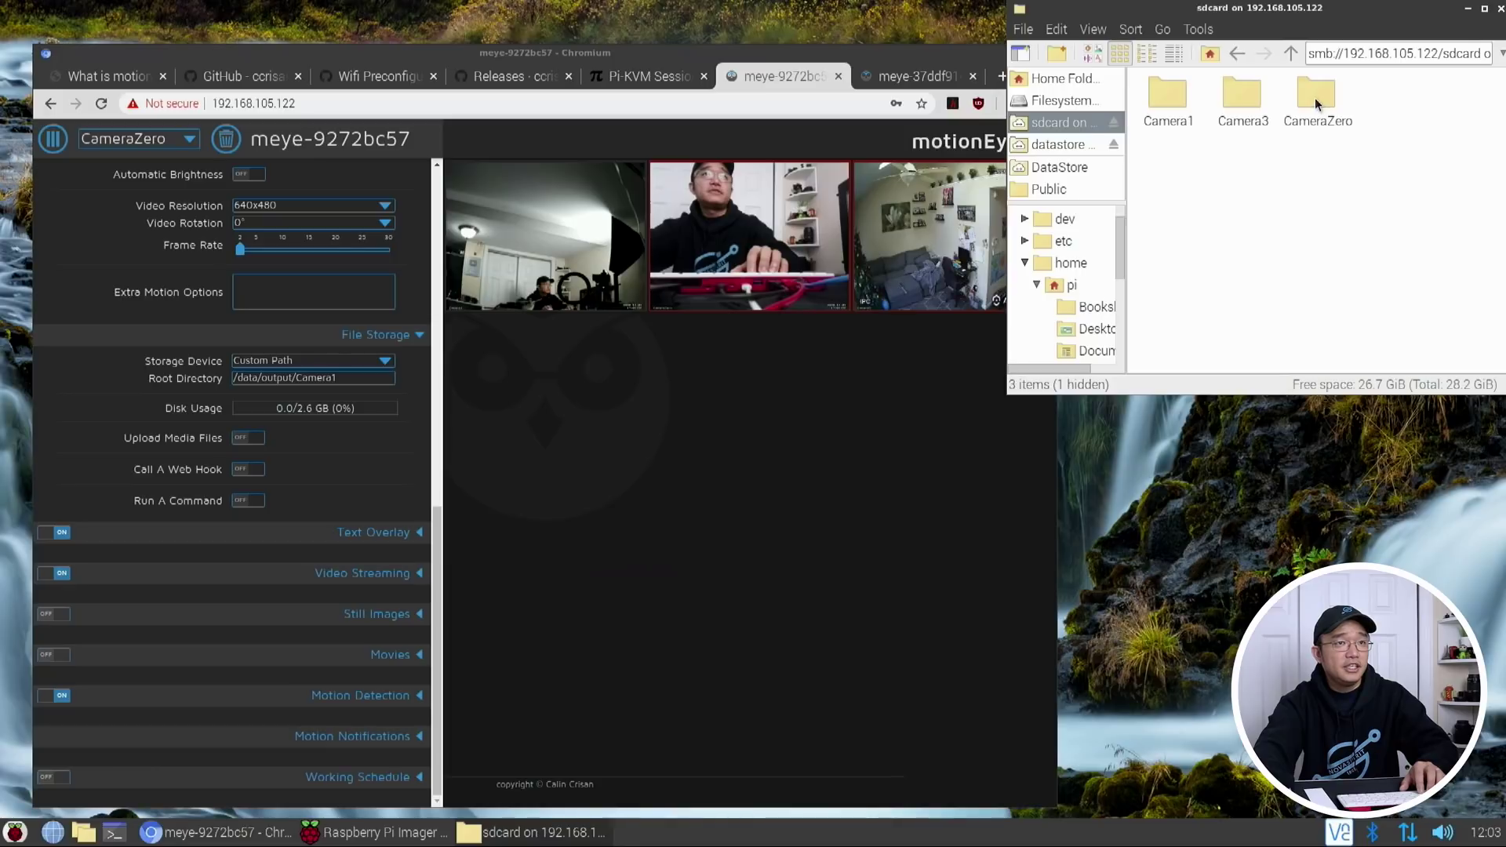
{"action": "left_click", "coordinate": [1314, 98]}
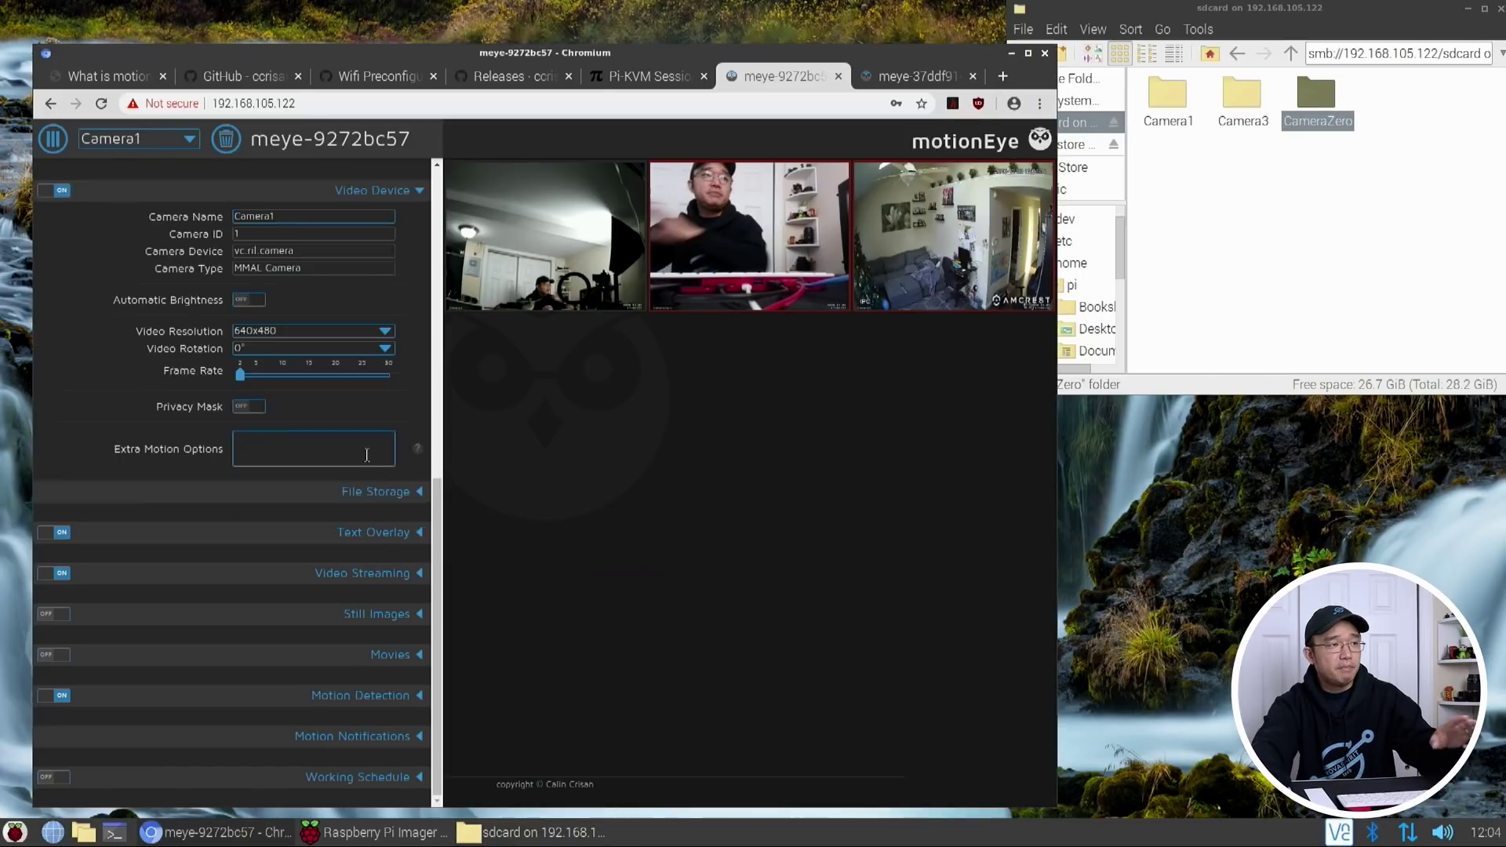
{"action": "scroll", "coordinate": [369, 460], "scroll_direction": "up", "scroll_amount": 10}
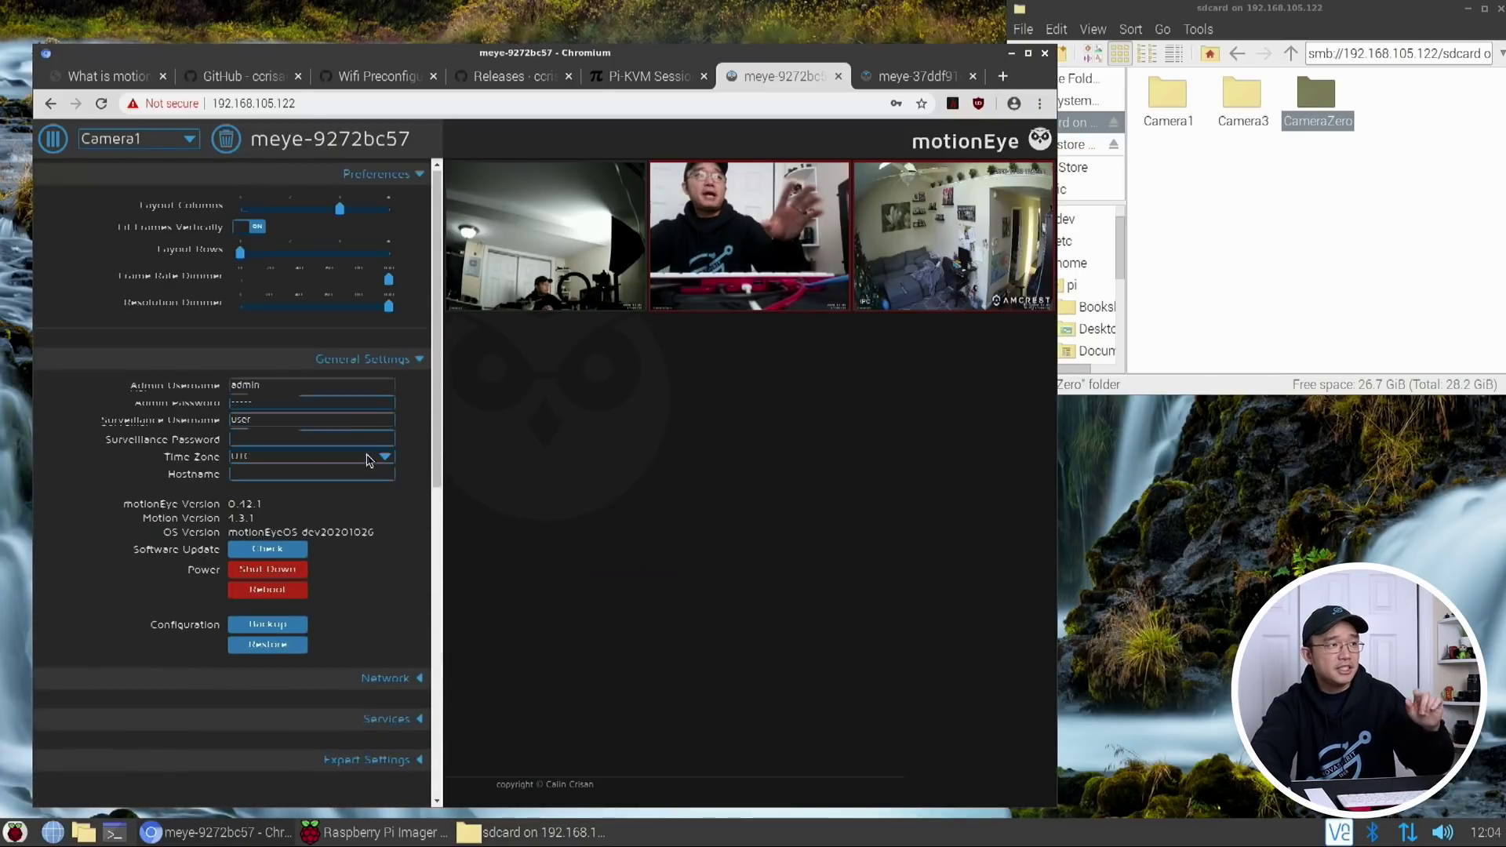
Expand Camera1's Motion Detection settings and switch Movies on
{"action": "scroll", "coordinate": [322, 482], "scroll_direction": "down", "scroll_amount": 10}
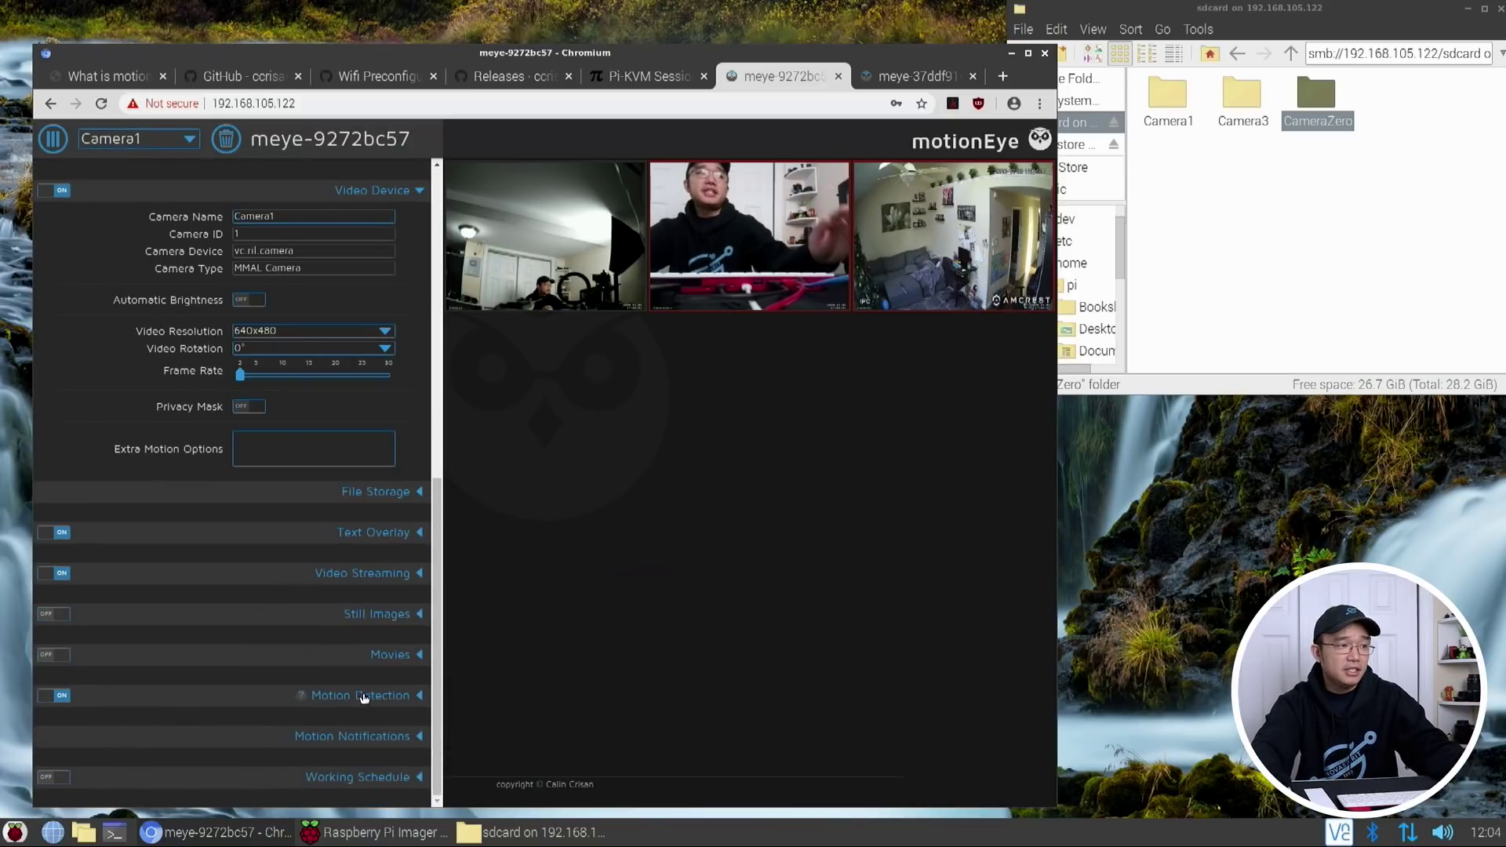
{"action": "left_click", "coordinate": [416, 696]}
{"action": "scroll", "coordinate": [314, 628], "scroll_direction": "down", "scroll_amount": 4}
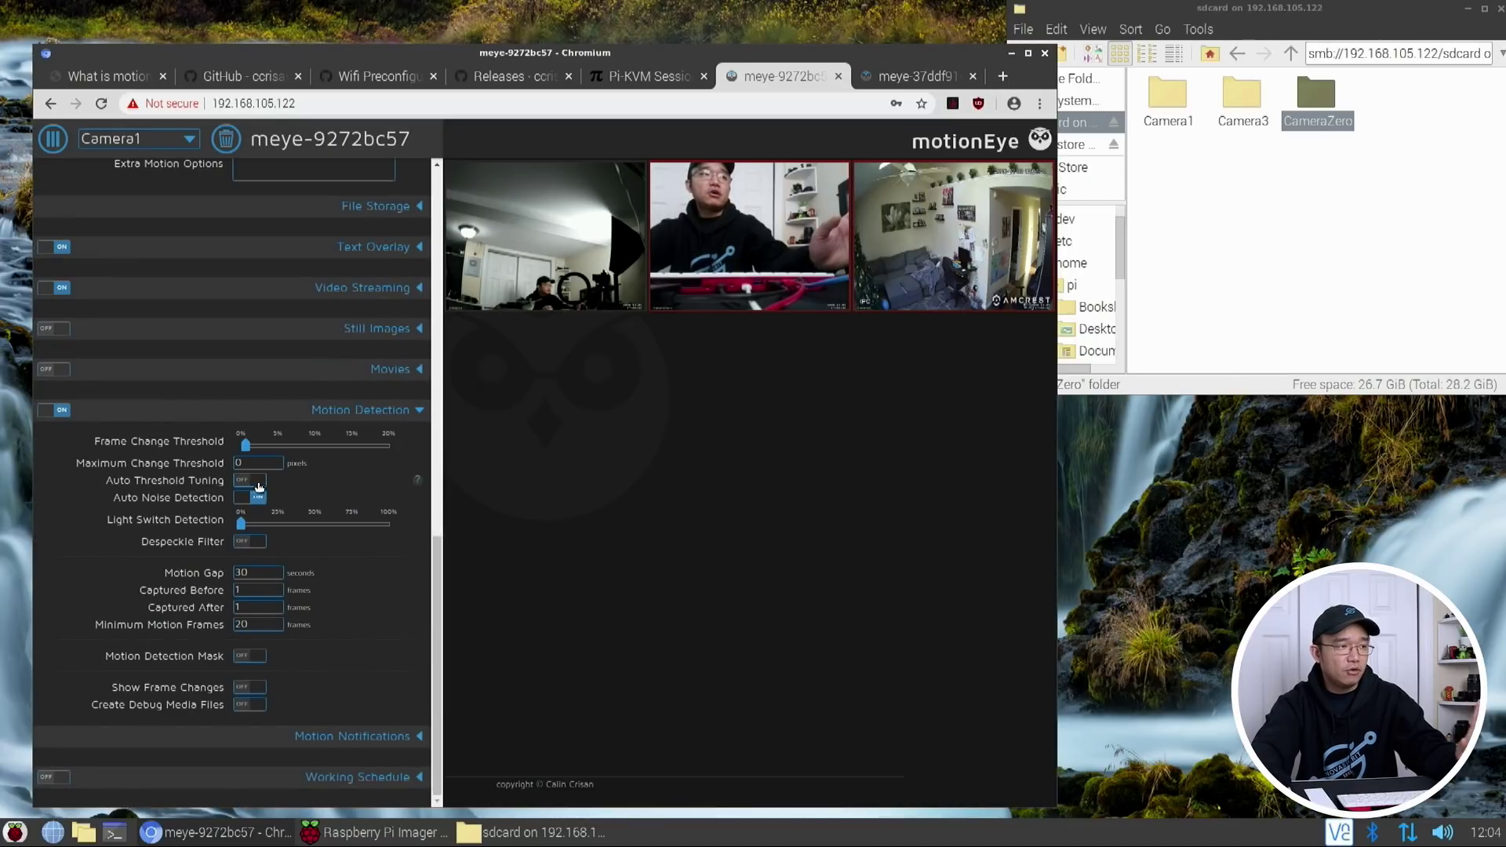
{"action": "left_click", "coordinate": [261, 82]}
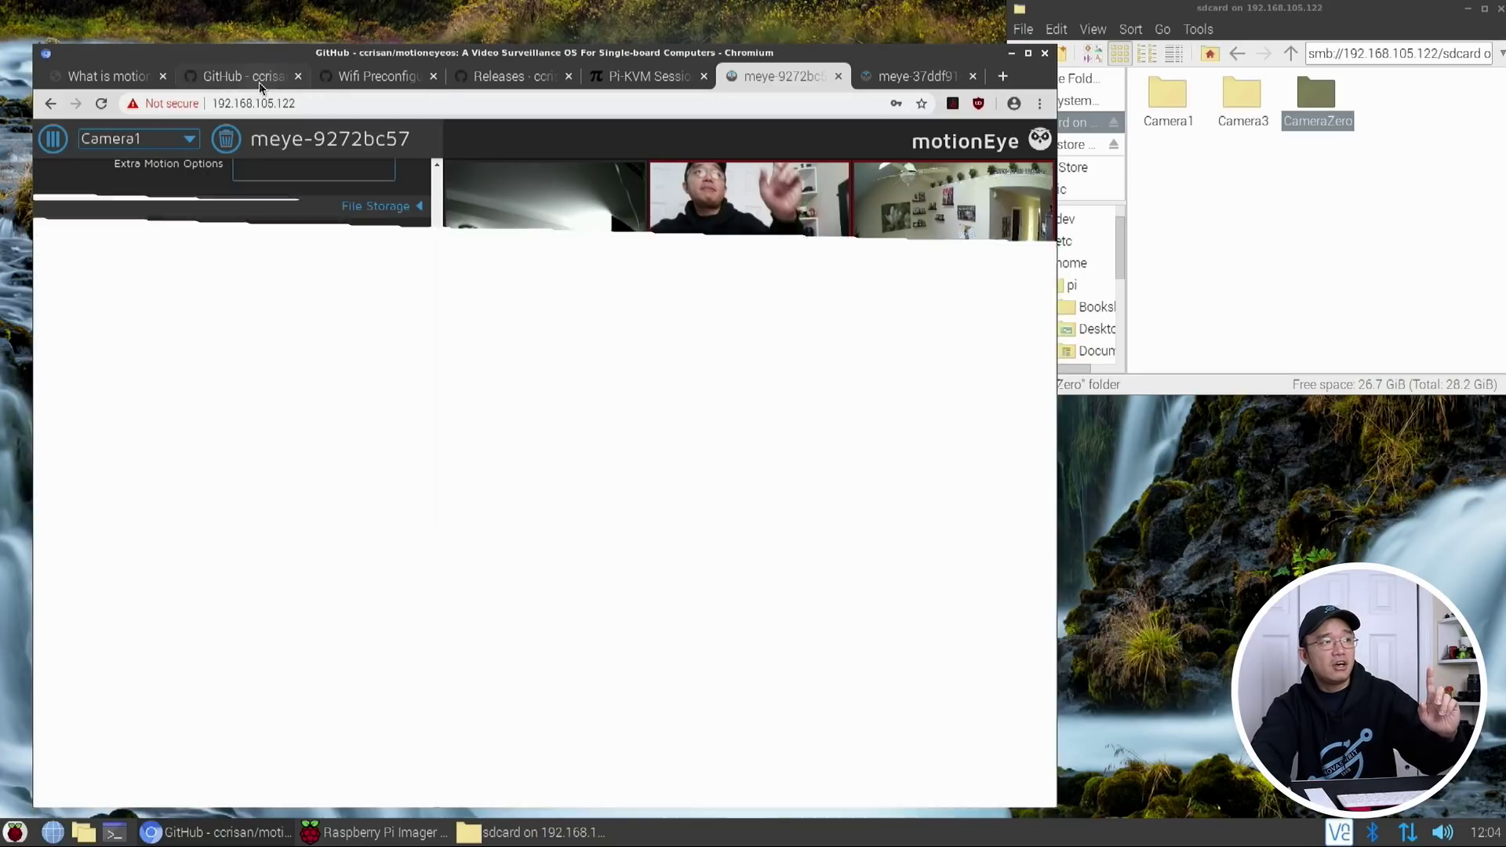
{"action": "left_click", "coordinate": [344, 78]}
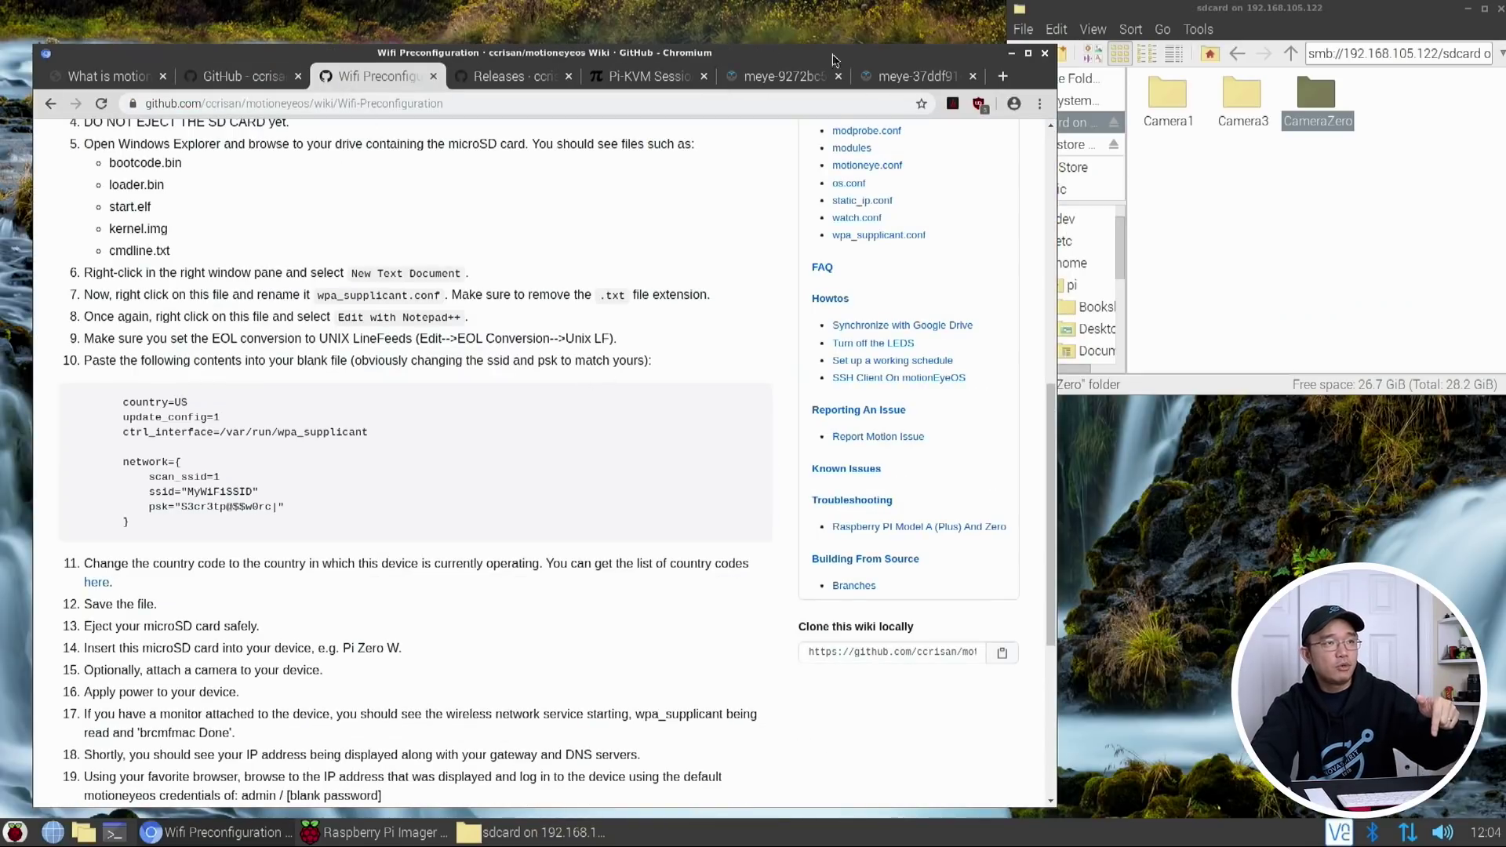
{"action": "left_click", "coordinate": [780, 76]}
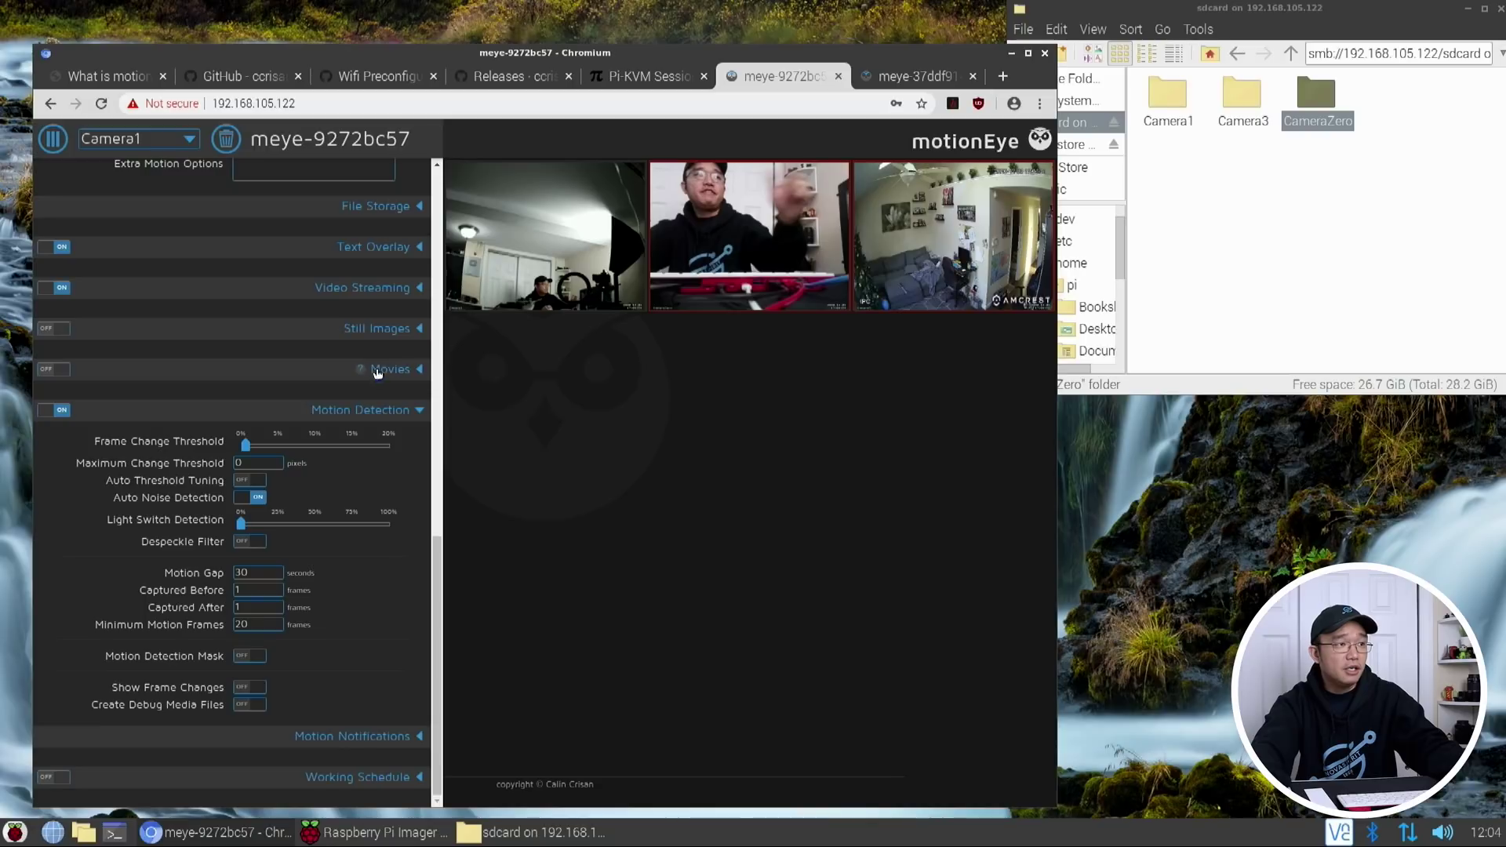
{"action": "left_click", "coordinate": [416, 371]}
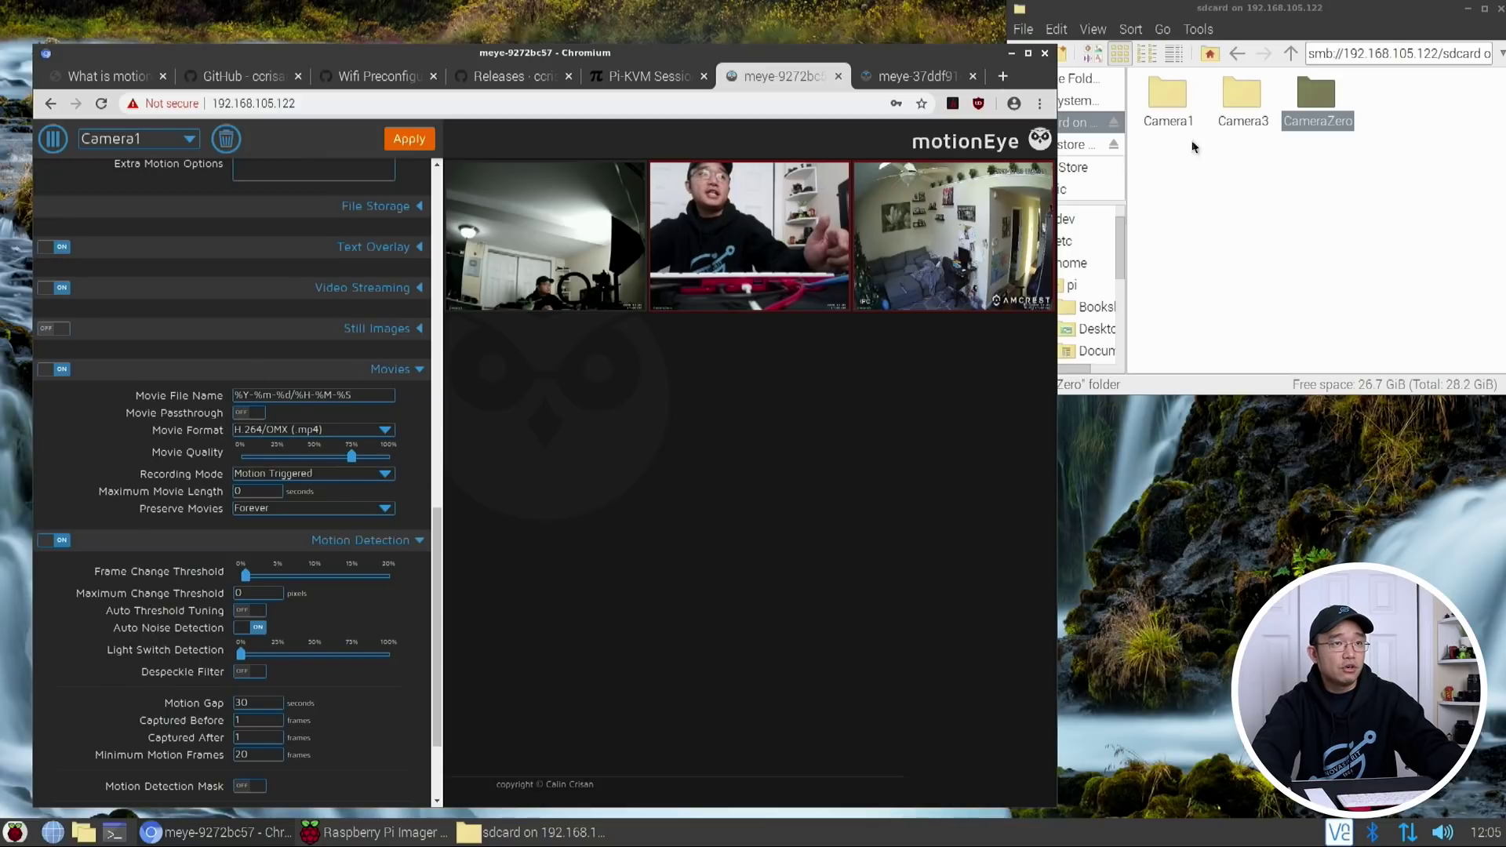
{"action": "left_click", "coordinate": [1181, 110]}
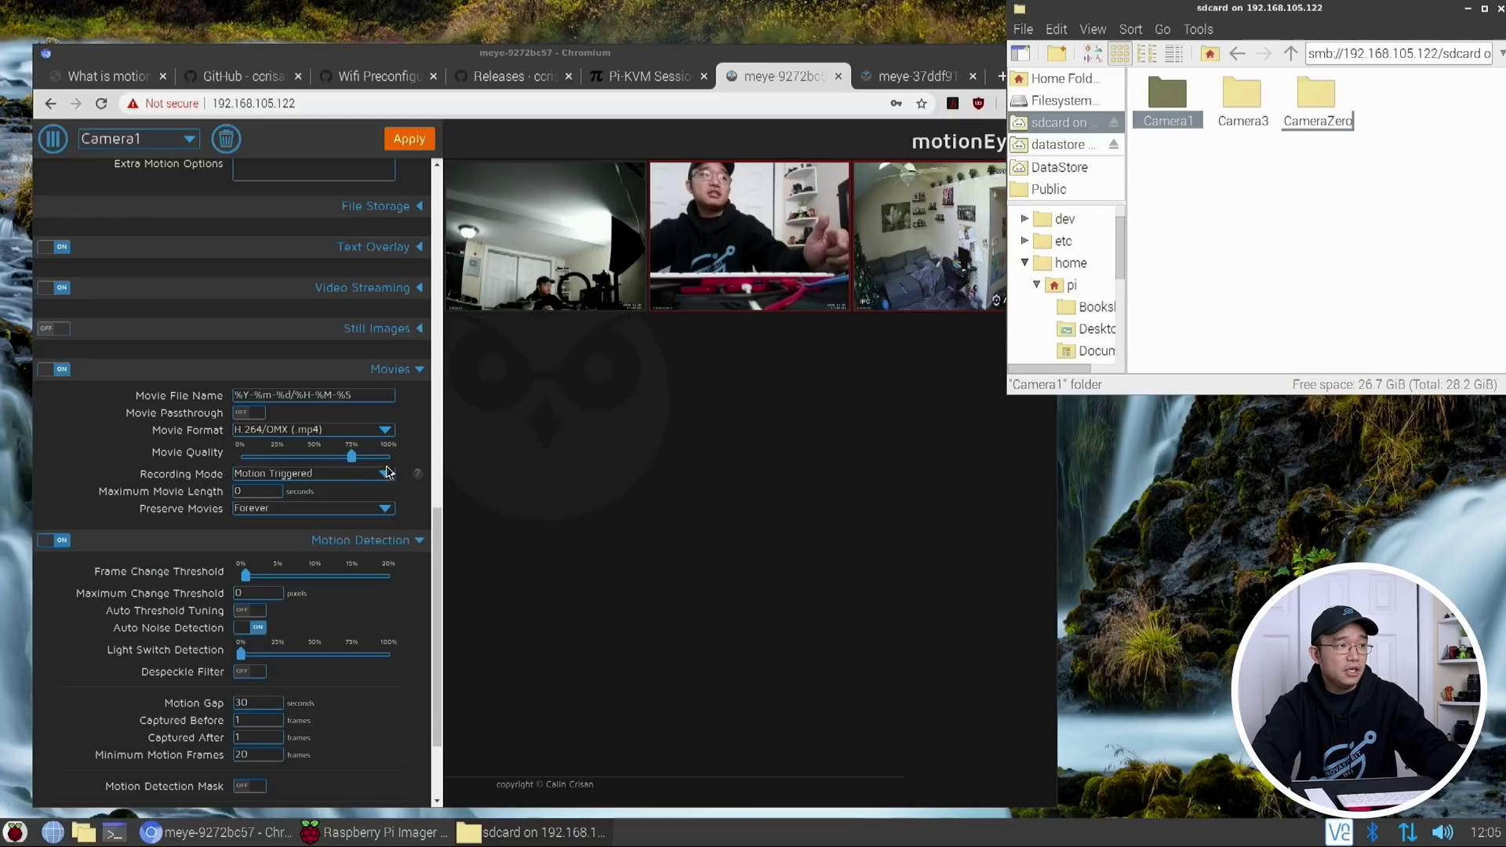
Review Camera1's Motion Triggered recording mode and set movies to be preserved Forever
{"action": "left_click", "coordinate": [296, 473]}
{"action": "left_click", "coordinate": [337, 472]}
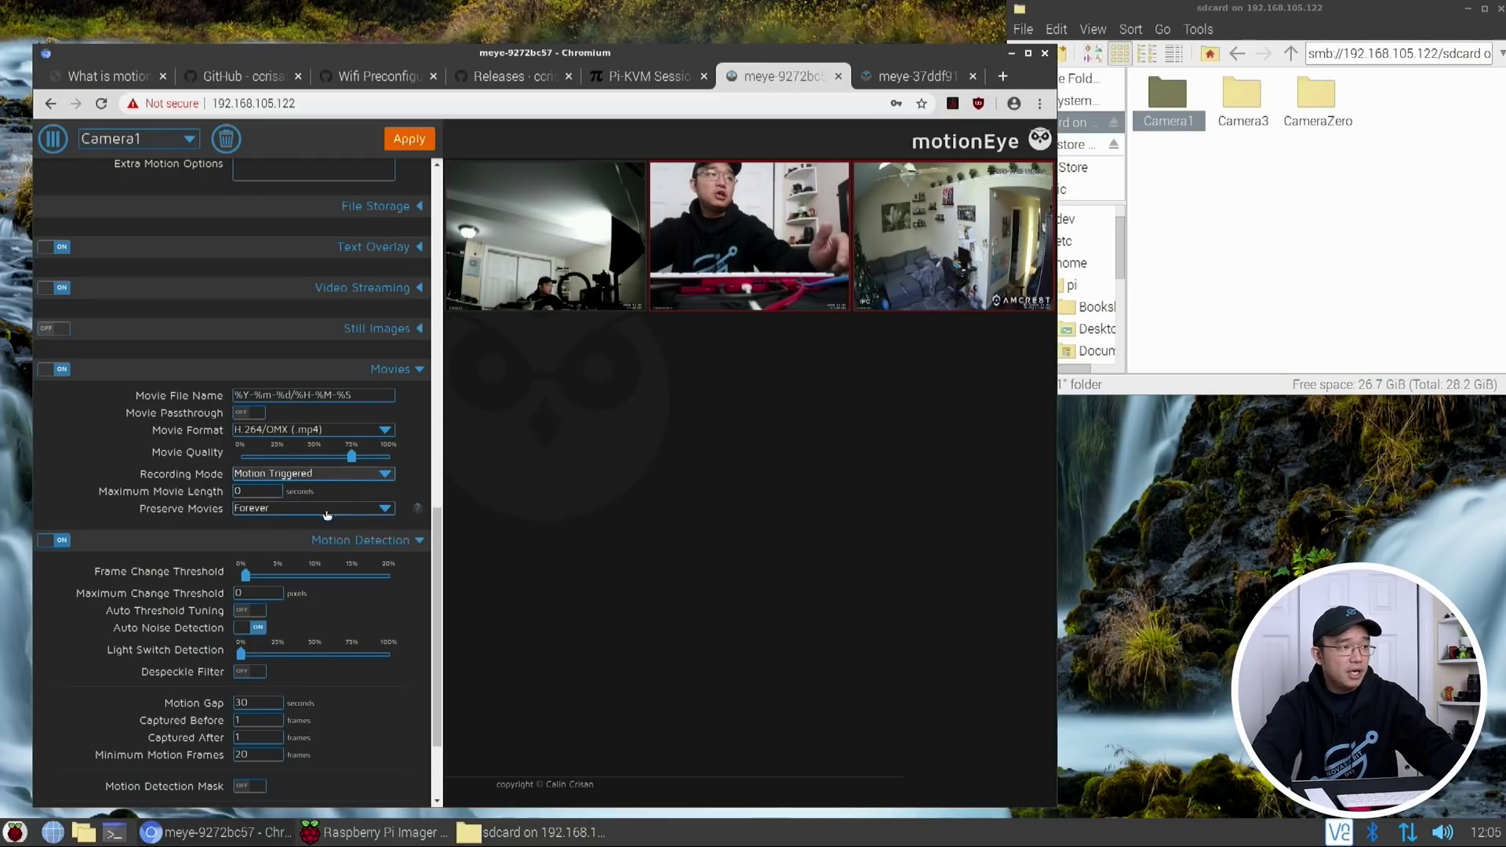
{"action": "left_click", "coordinate": [266, 509]}
{"action": "left_click", "coordinate": [280, 506]}
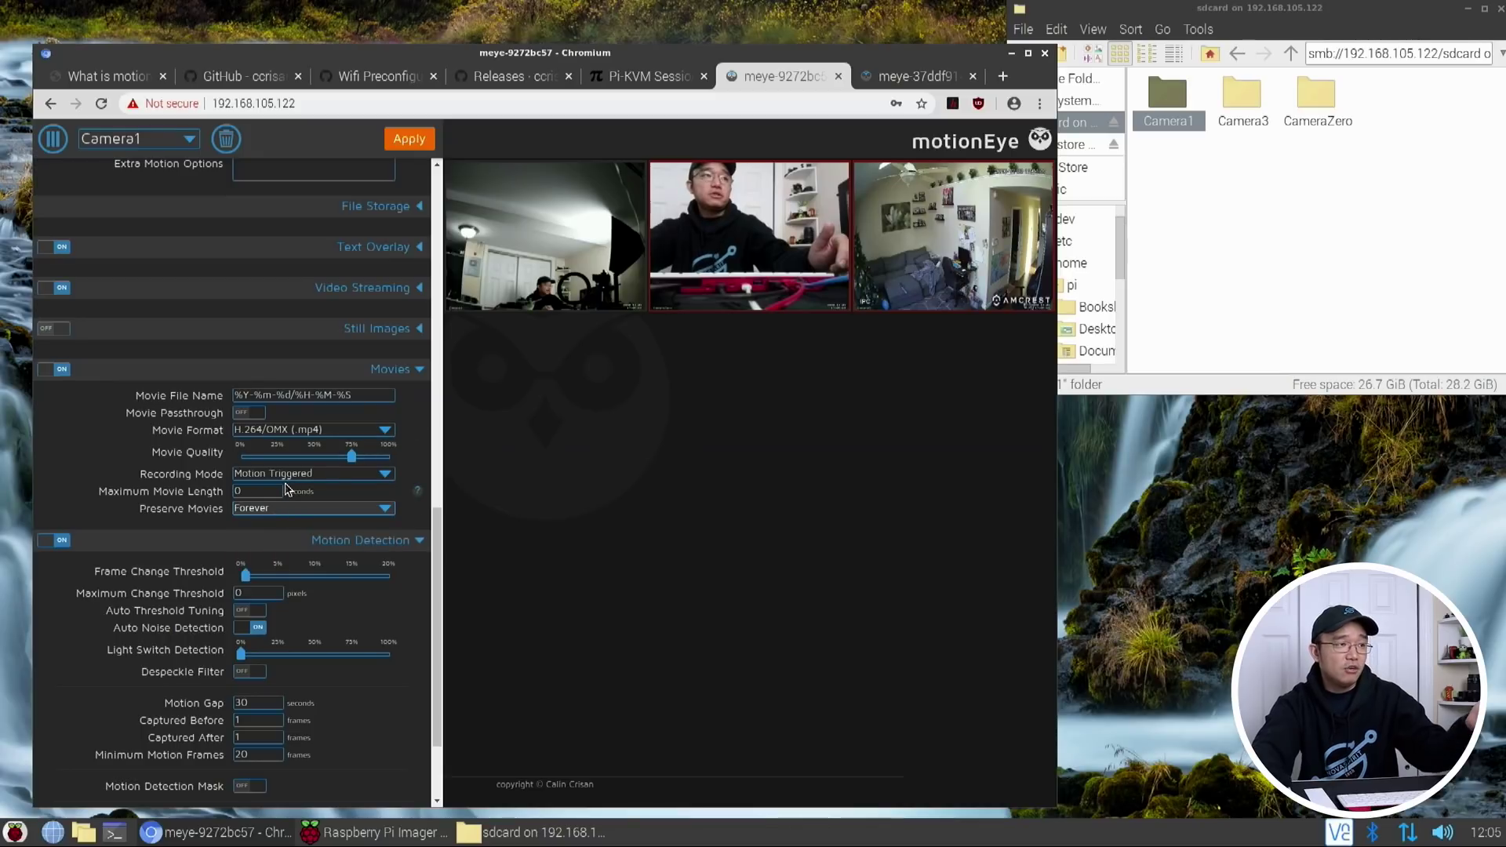
{"action": "left_click", "coordinate": [308, 506]}
{"action": "left_click", "coordinate": [681, 284]}
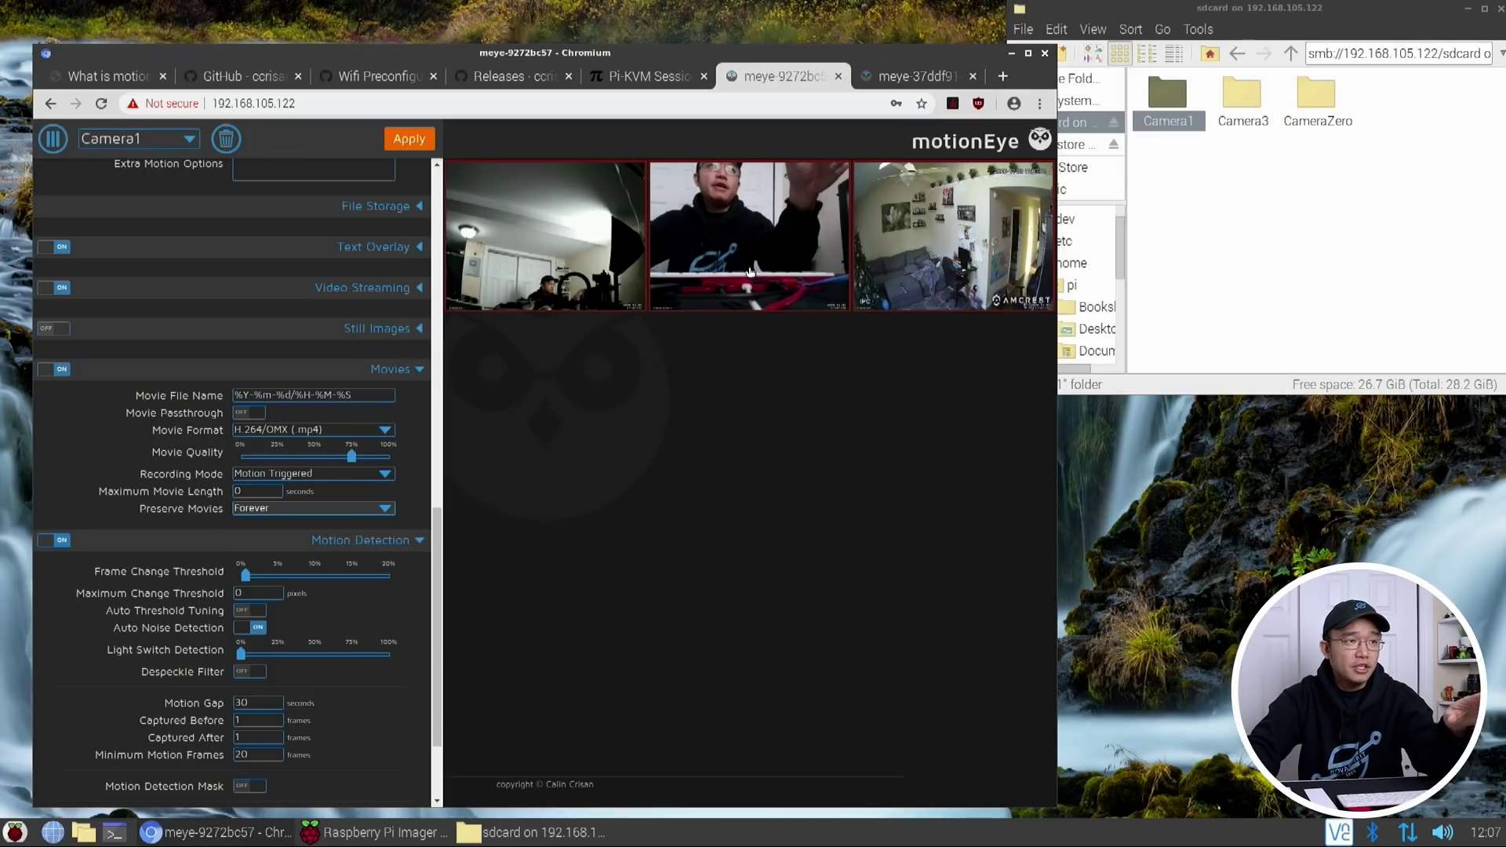
Apply Camera1's Movies settings (H.264/OMX mp4, preserved Forever) on the hub
{"action": "scroll", "coordinate": [378, 682], "scroll_direction": "down", "scroll_amount": 3}
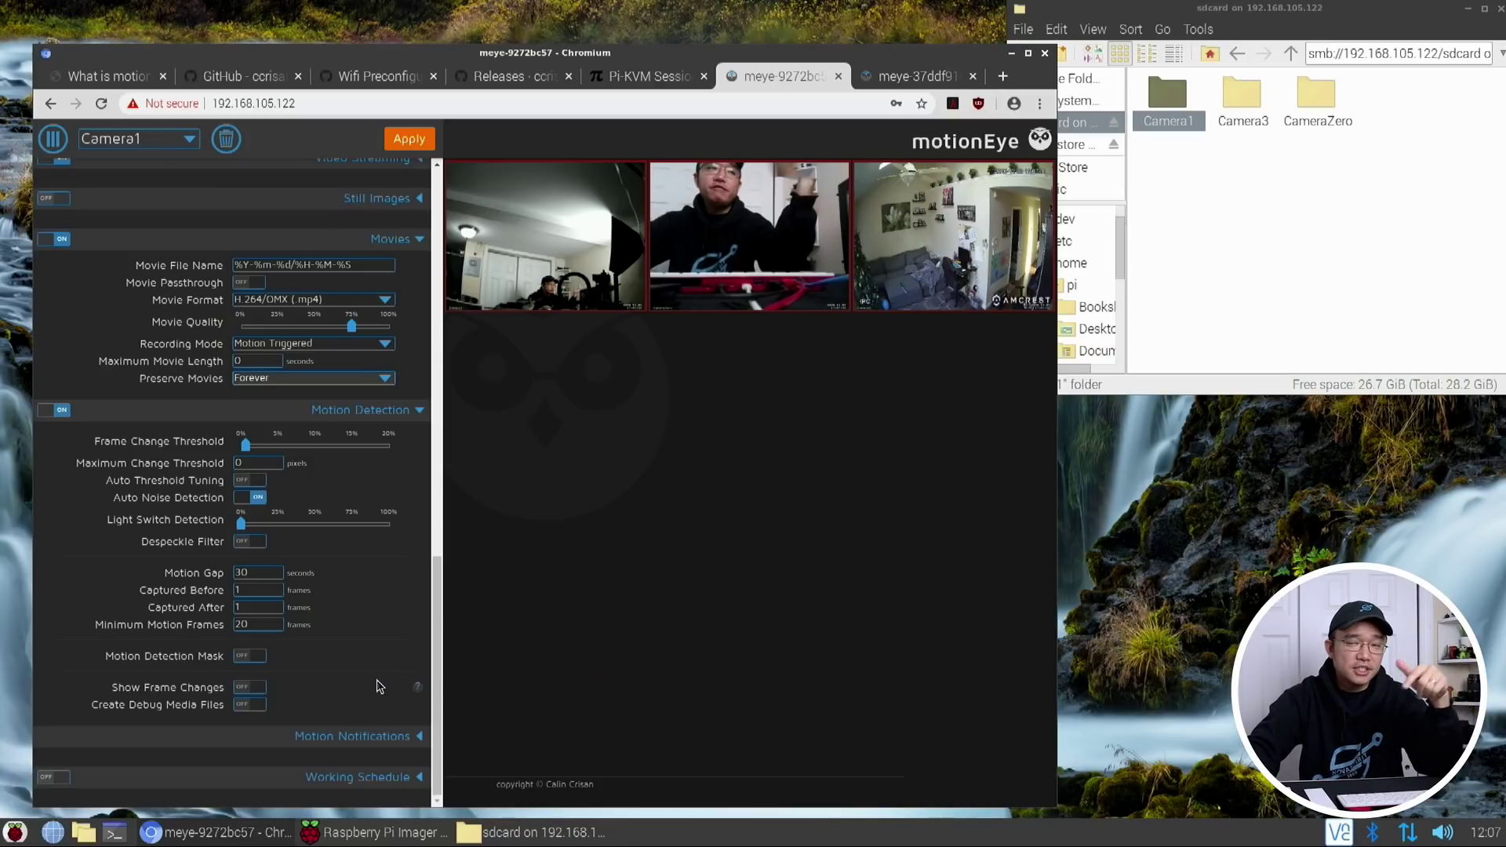
{"action": "scroll", "coordinate": [378, 686], "scroll_direction": "up", "scroll_amount": 10}
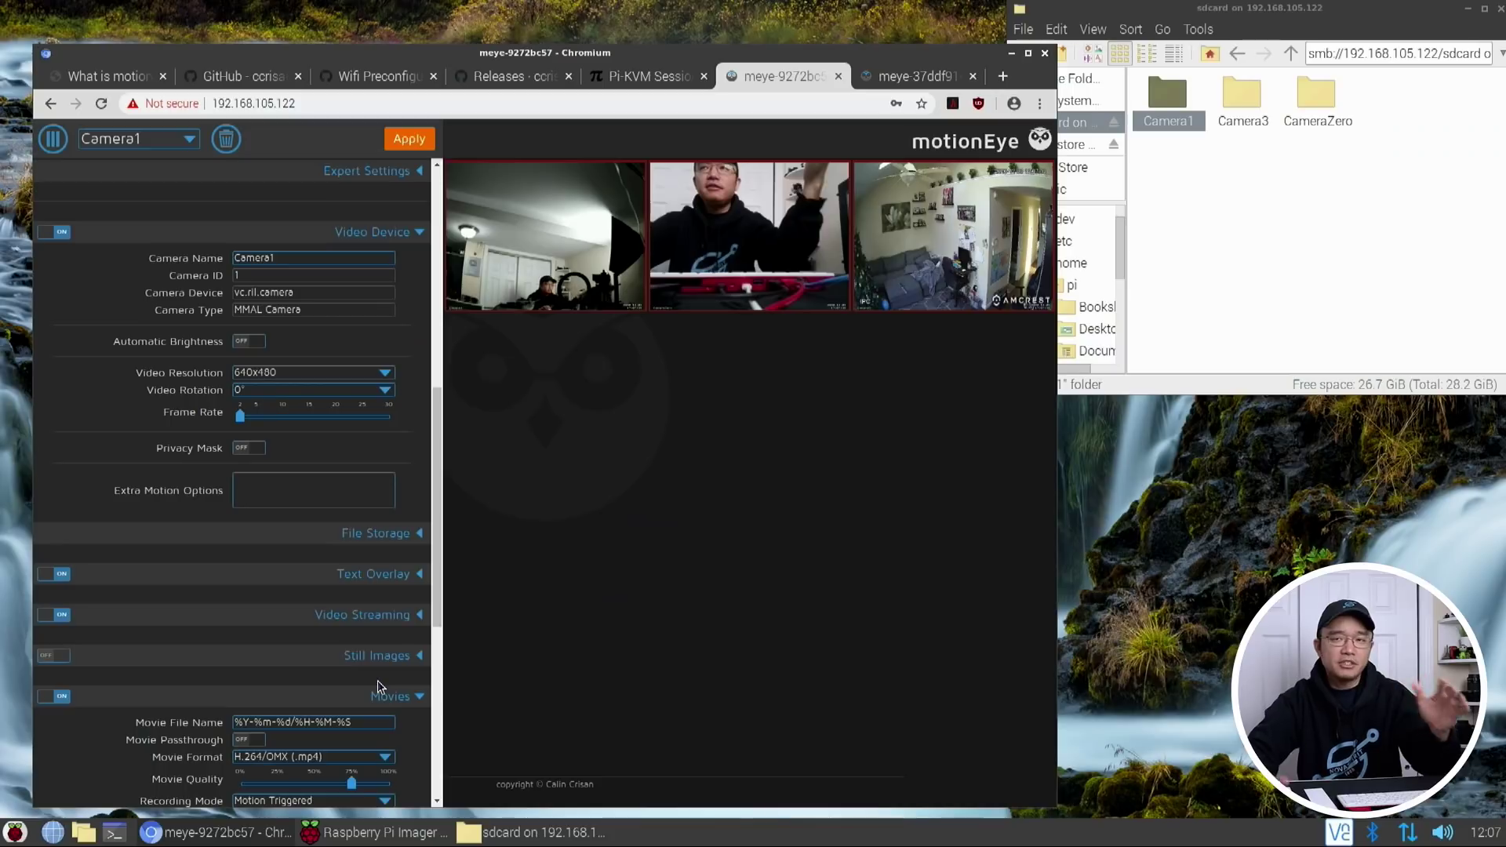
{"action": "left_click", "coordinate": [409, 140]}
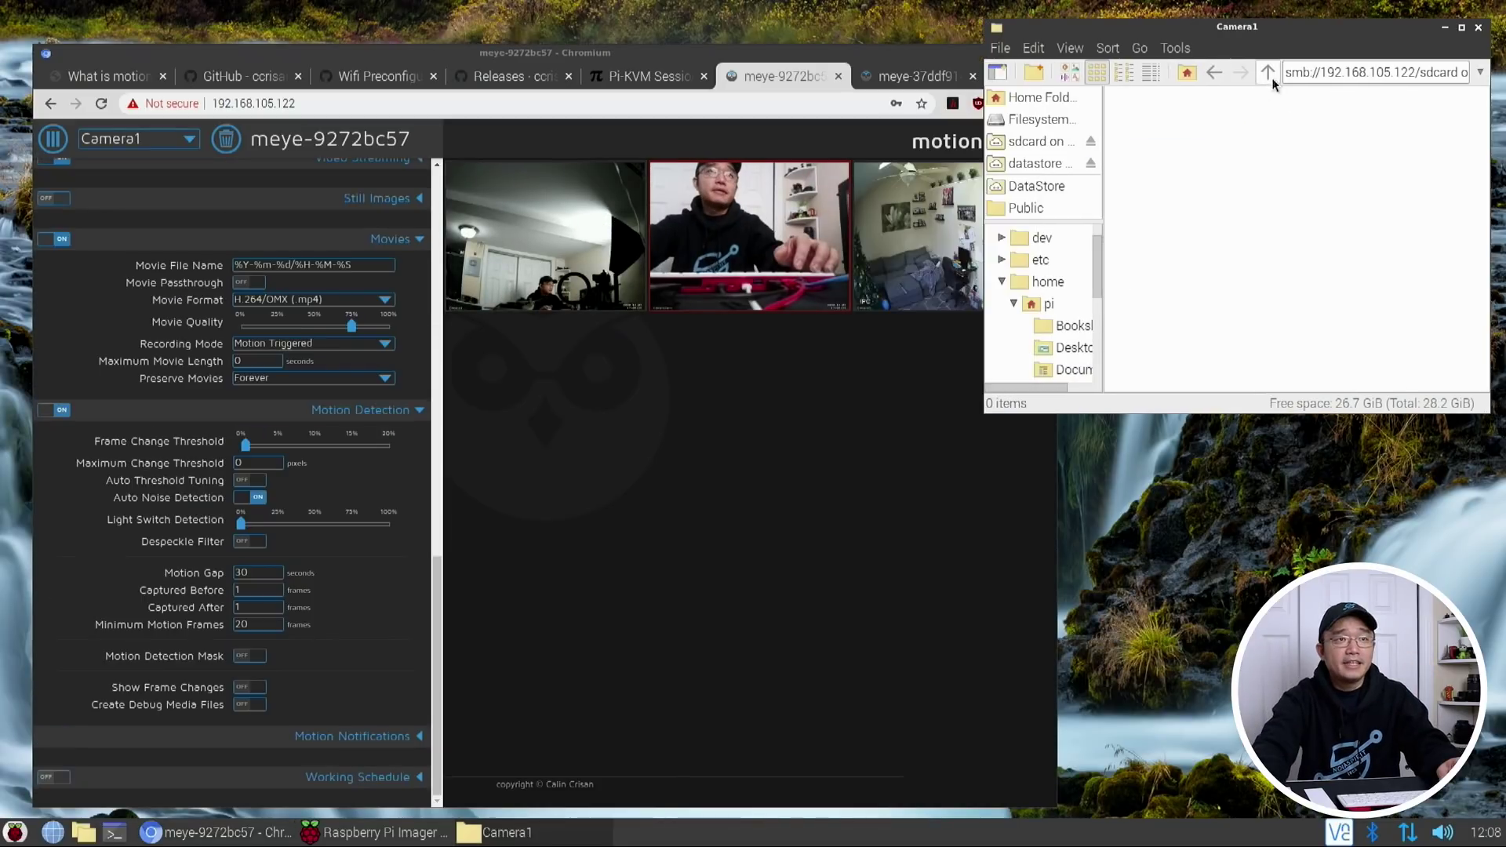
Open the Camera1 share folder and switch Camera1 to Continuous Recording, applied
{"action": "left_click", "coordinate": [1278, 102]}
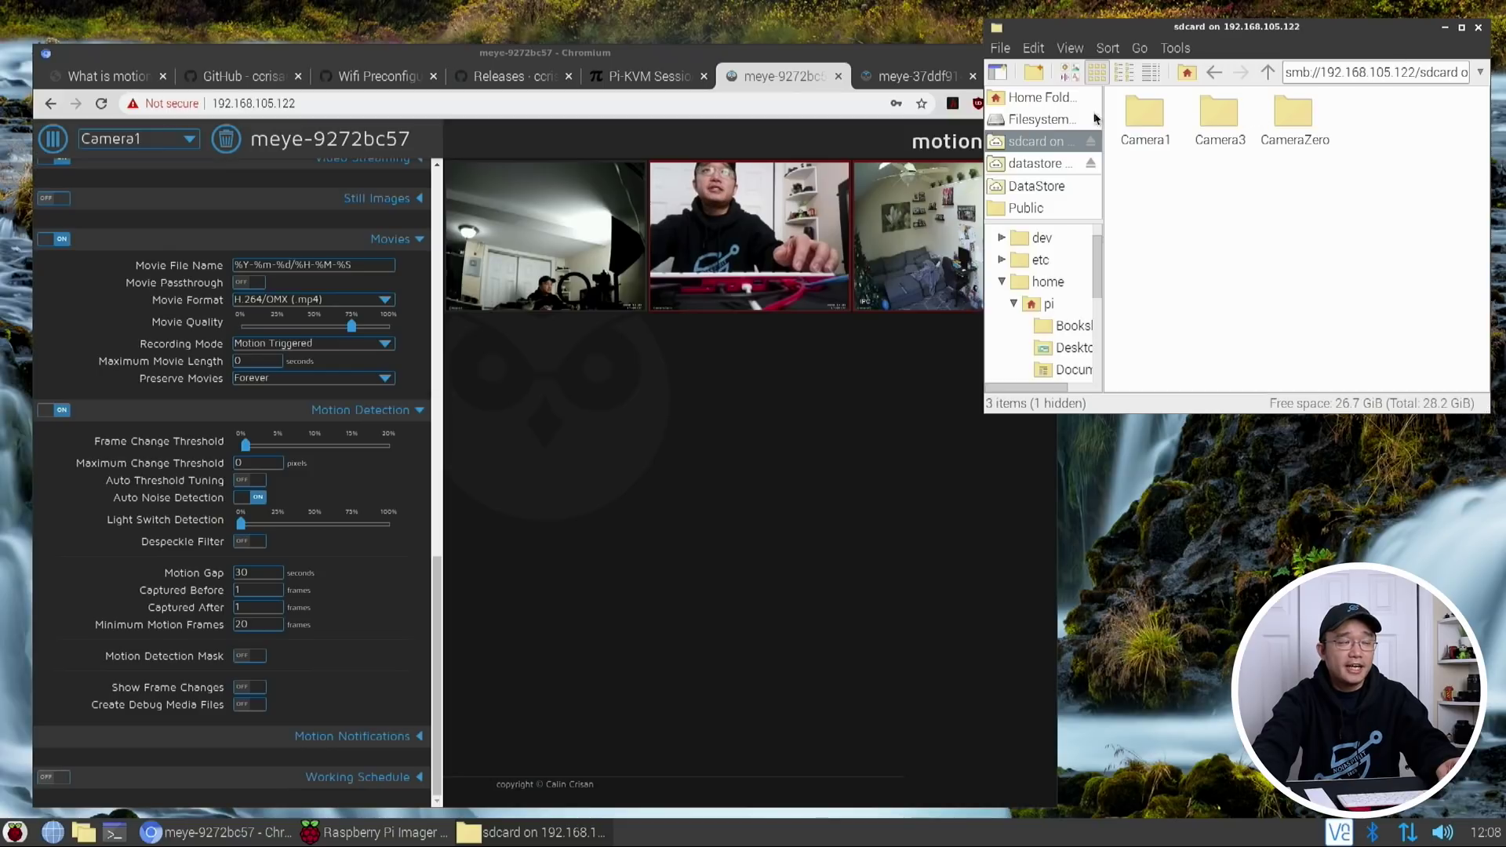
{"action": "double_click", "coordinate": [1156, 115]}
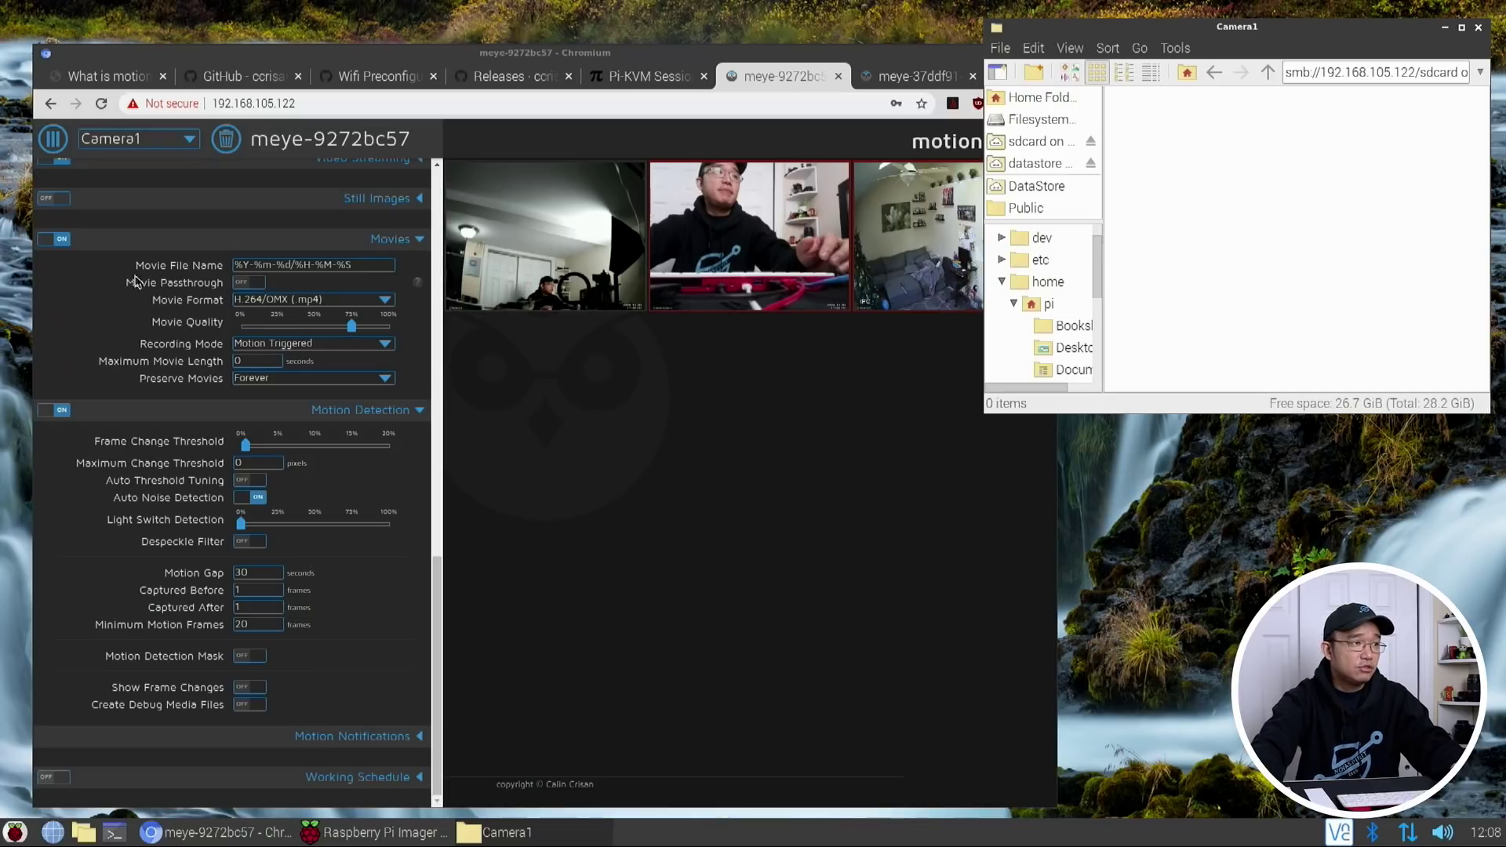
{"action": "left_click", "coordinate": [295, 343]}
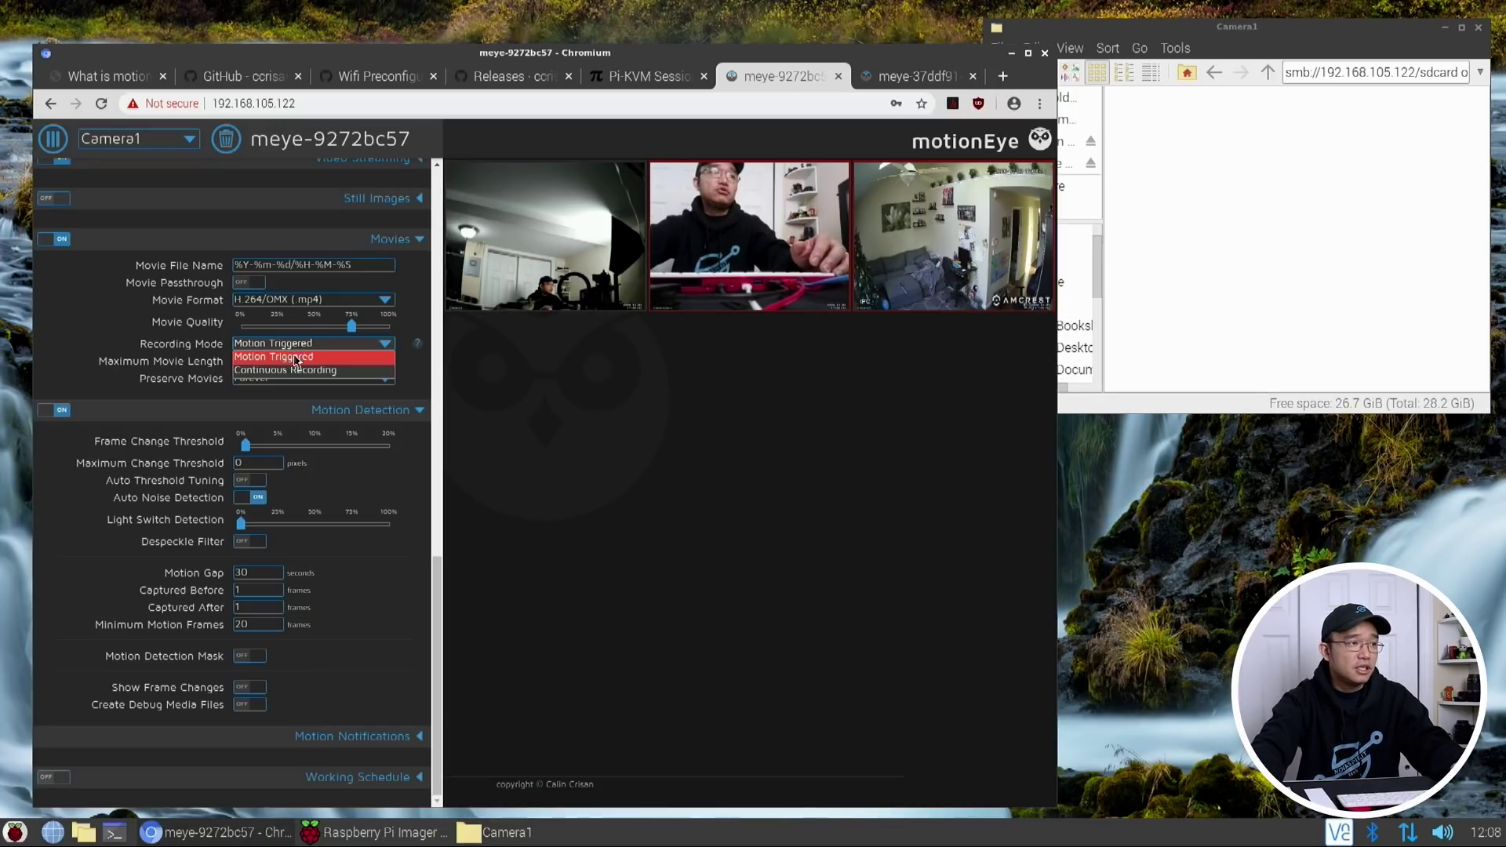
{"action": "left_click", "coordinate": [285, 369]}
{"action": "left_click", "coordinate": [405, 140]}
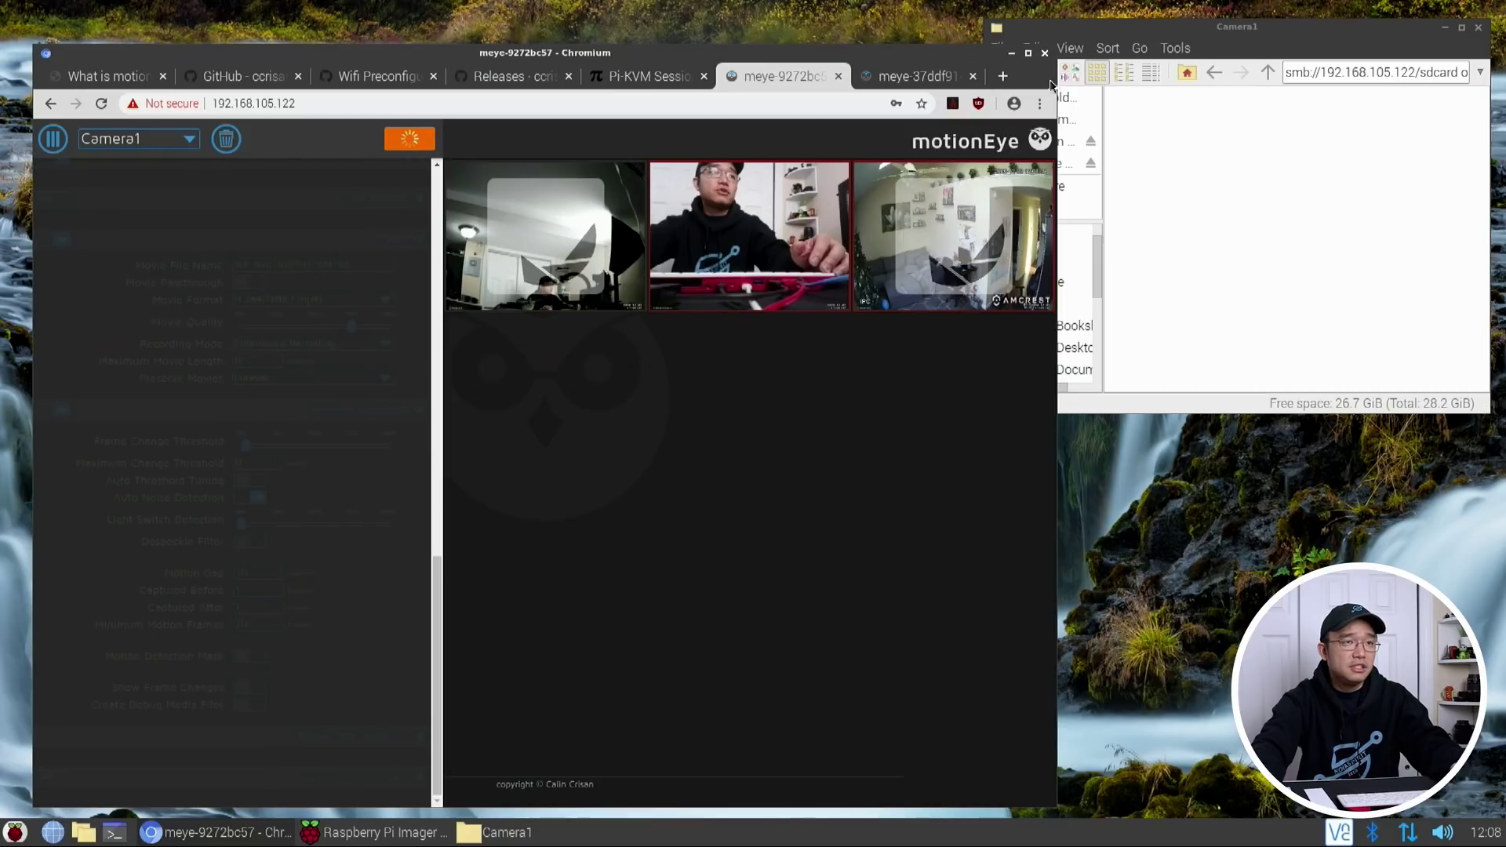
Open the new 2020-12-03 folder and select the 17-08-54.mp4 recording
{"action": "left_click", "coordinate": [1219, 167]}
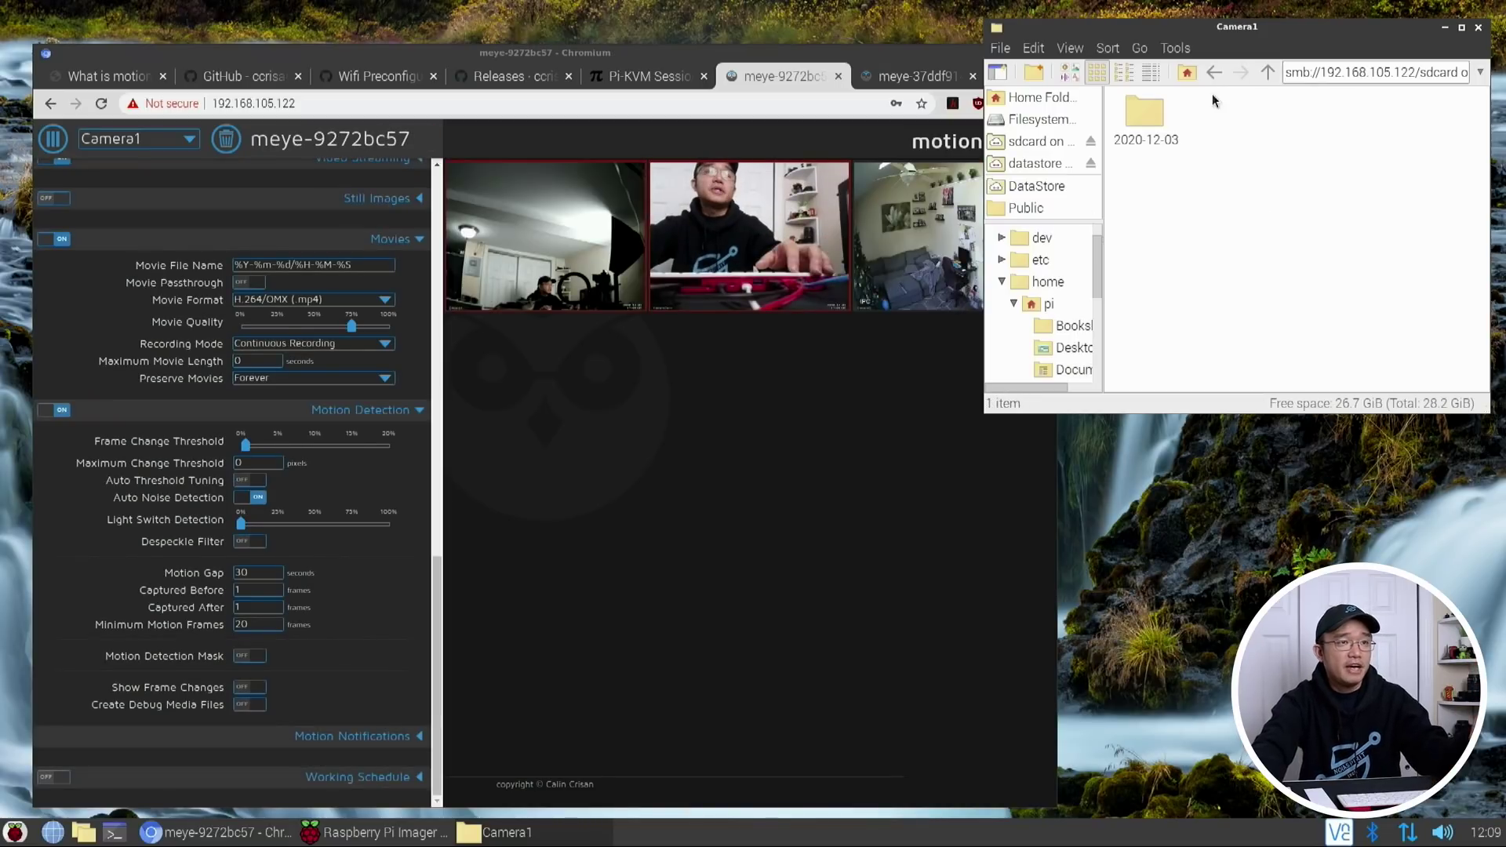
{"action": "double_click", "coordinate": [1142, 115]}
{"action": "left_click", "coordinate": [1150, 117]}
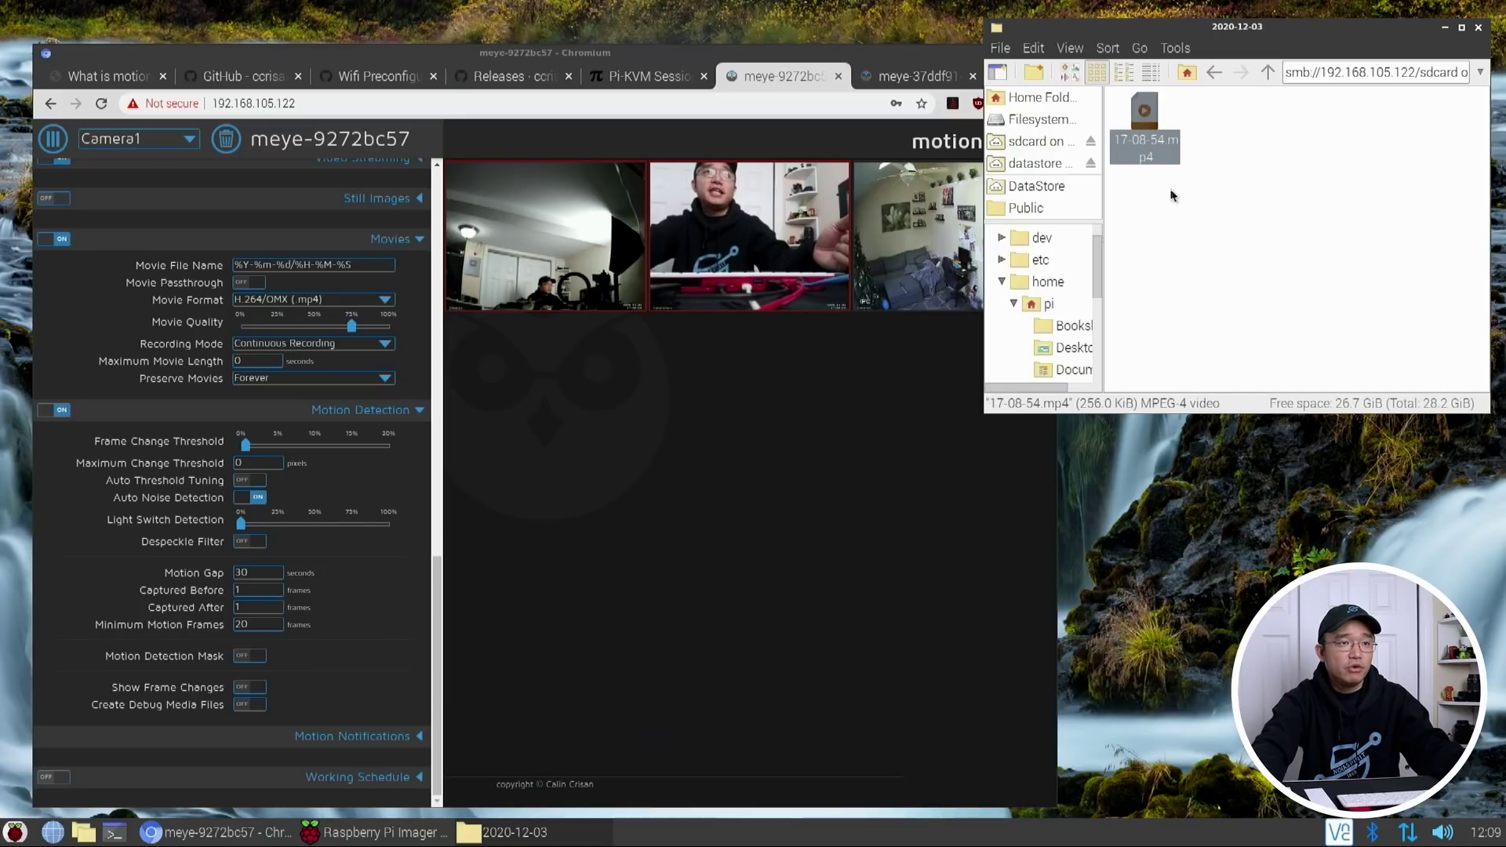